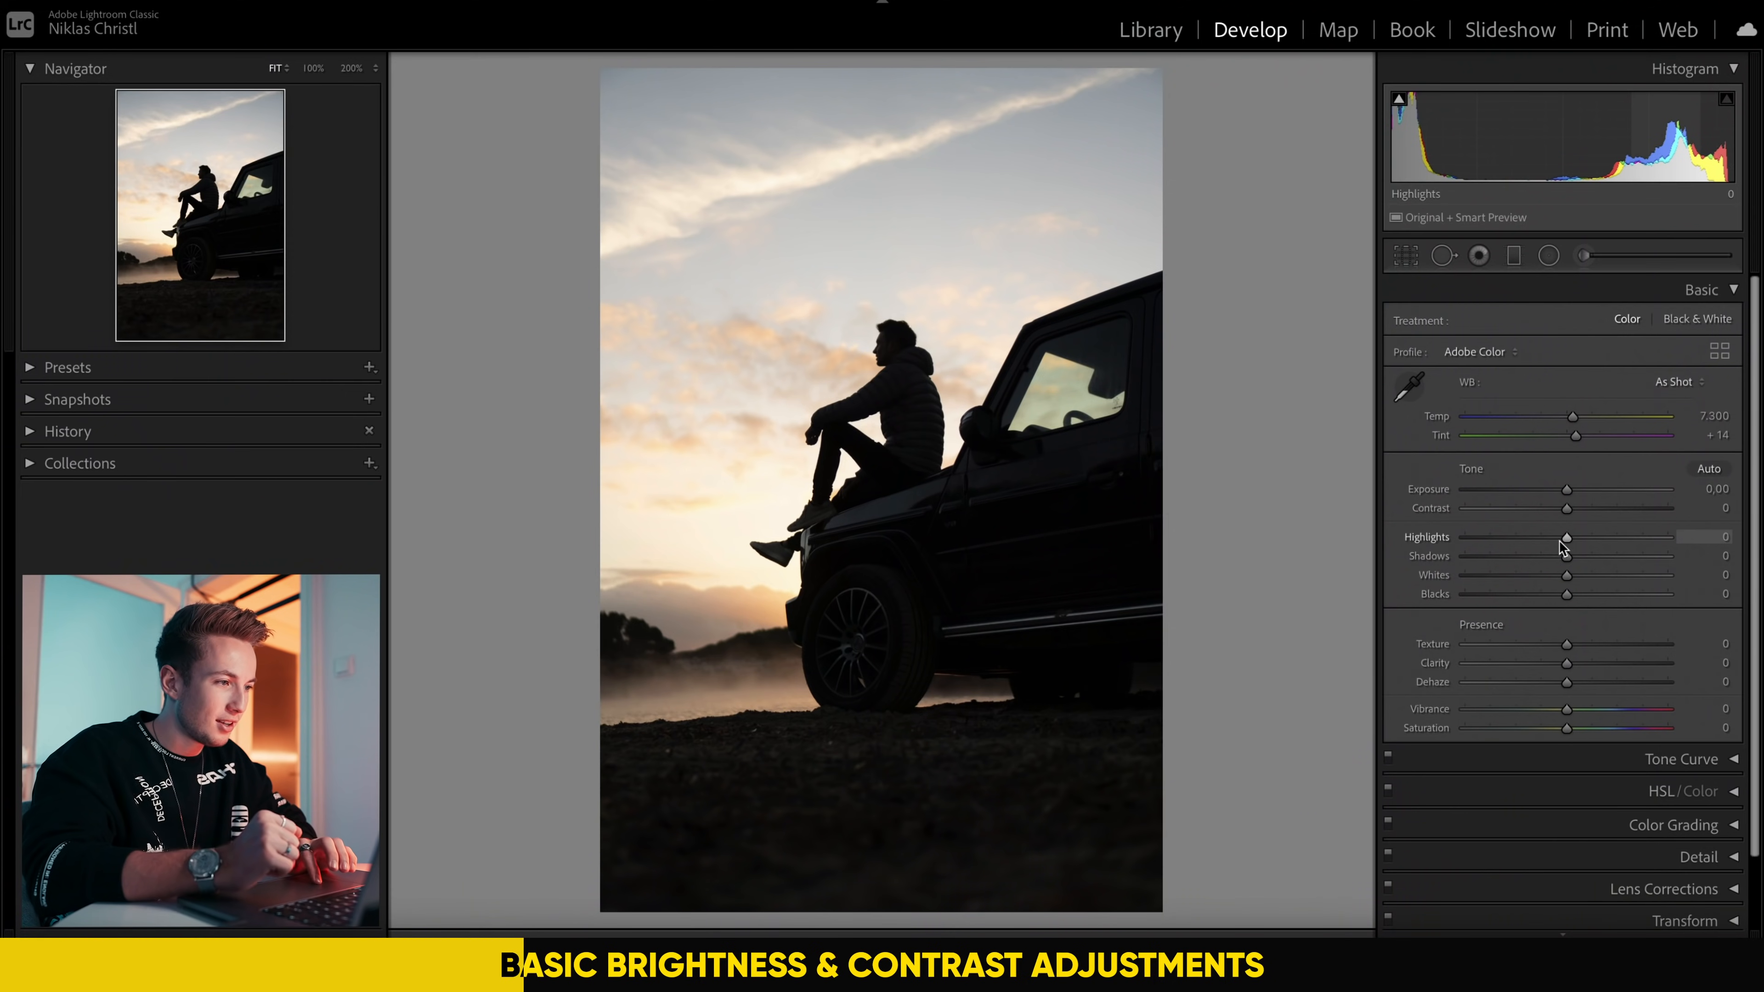
# Step: Recover the backlit photo's bright sky and dark foreground by setting Highlights to −90 and Shadows to +95
pyautogui.moveTo(1566, 540); pyautogui.dragTo(1663, 555)
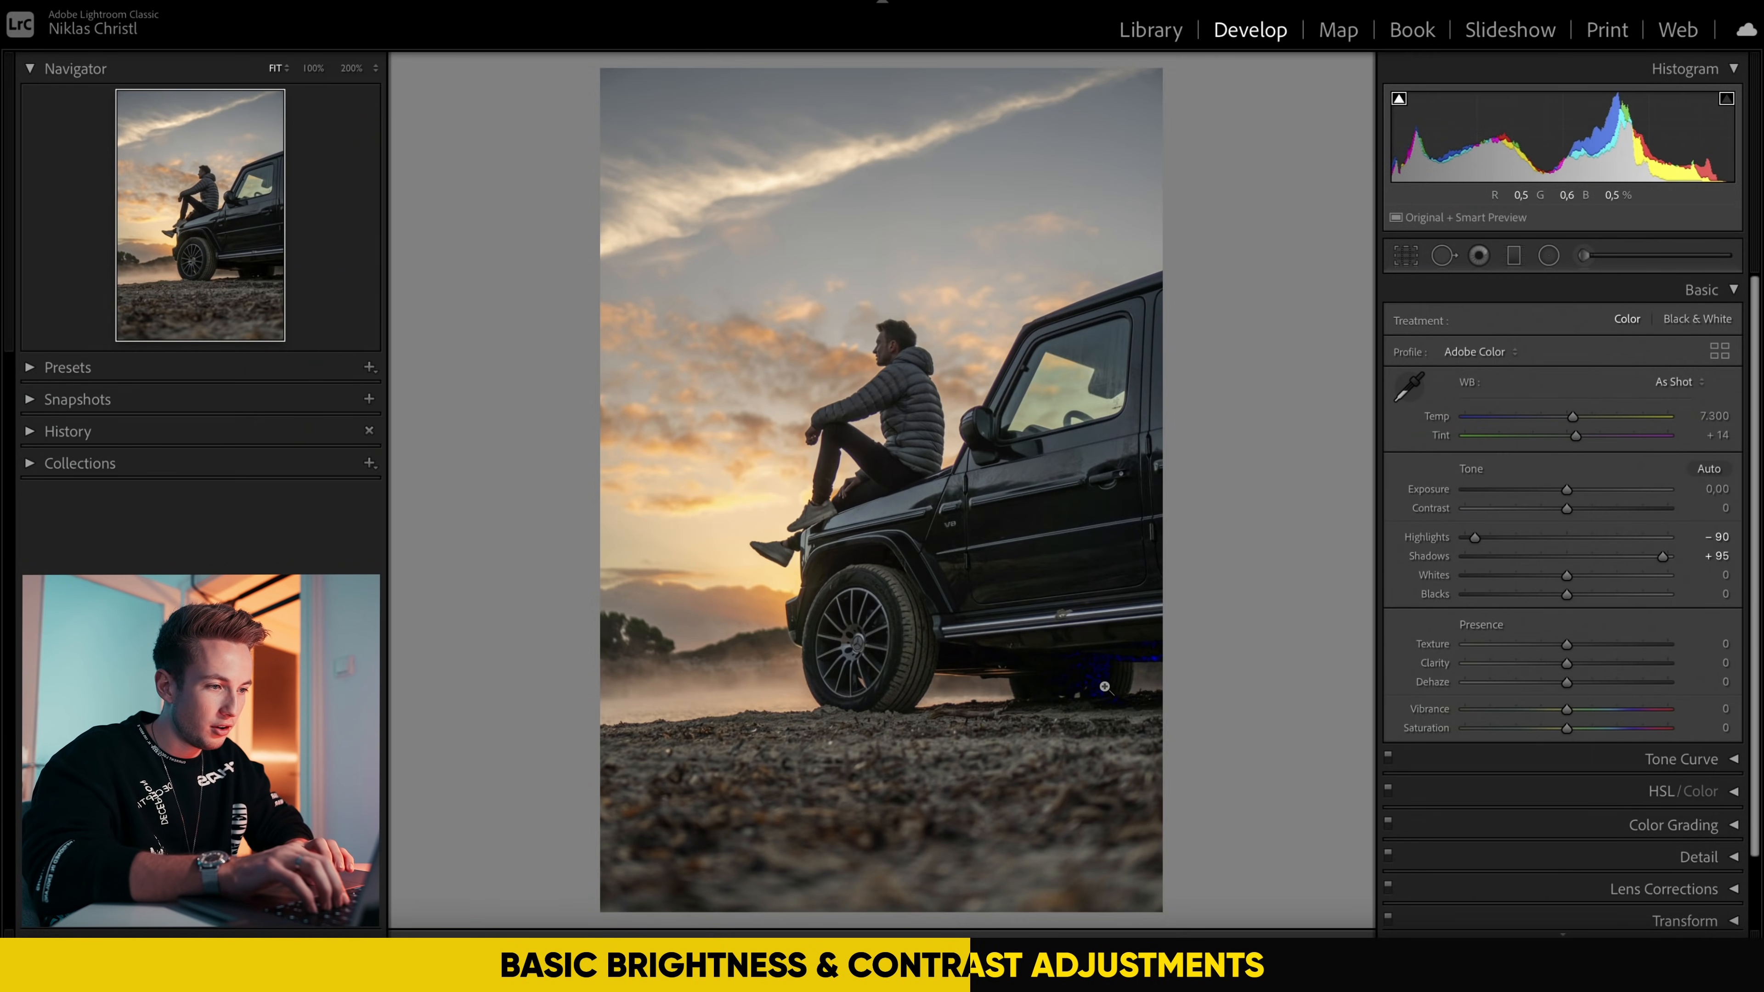
pyautogui.click(1111, 685)
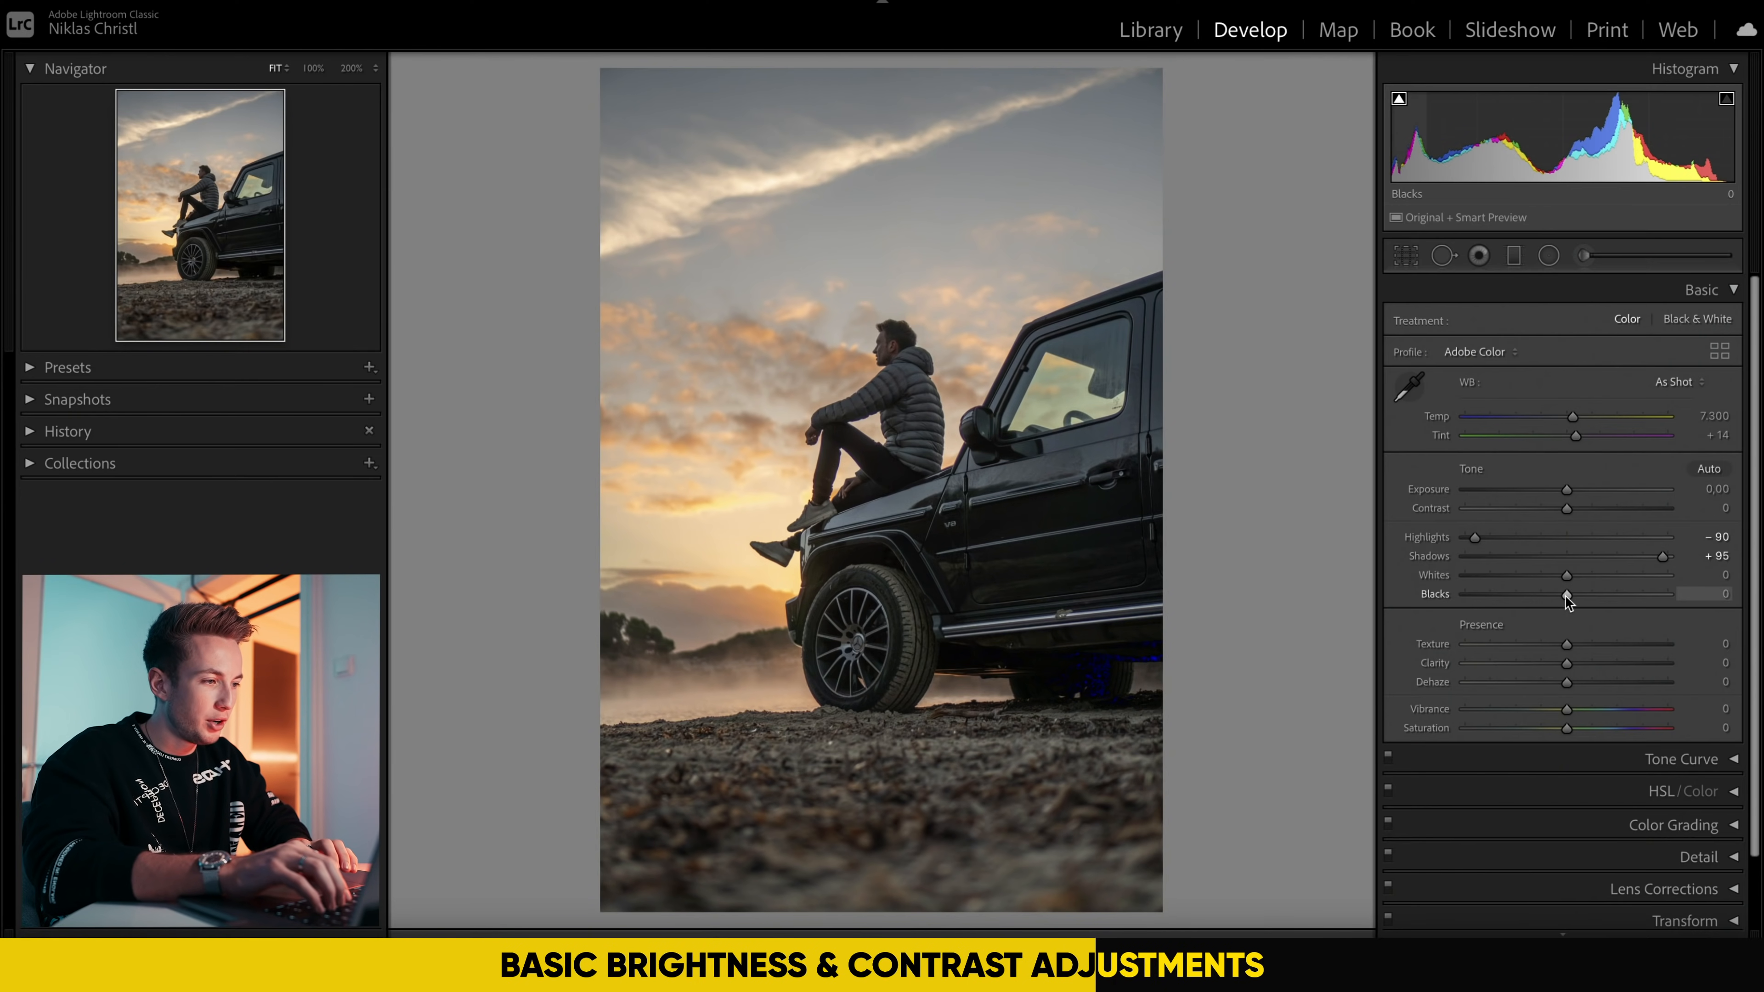
# Step: Set the photo's Blacks to −24 and Whites to +50, using the clipping overlay in the clouds and under the car as a guide
pyautogui.moveTo(1566, 596); pyautogui.dragTo(1542, 600)
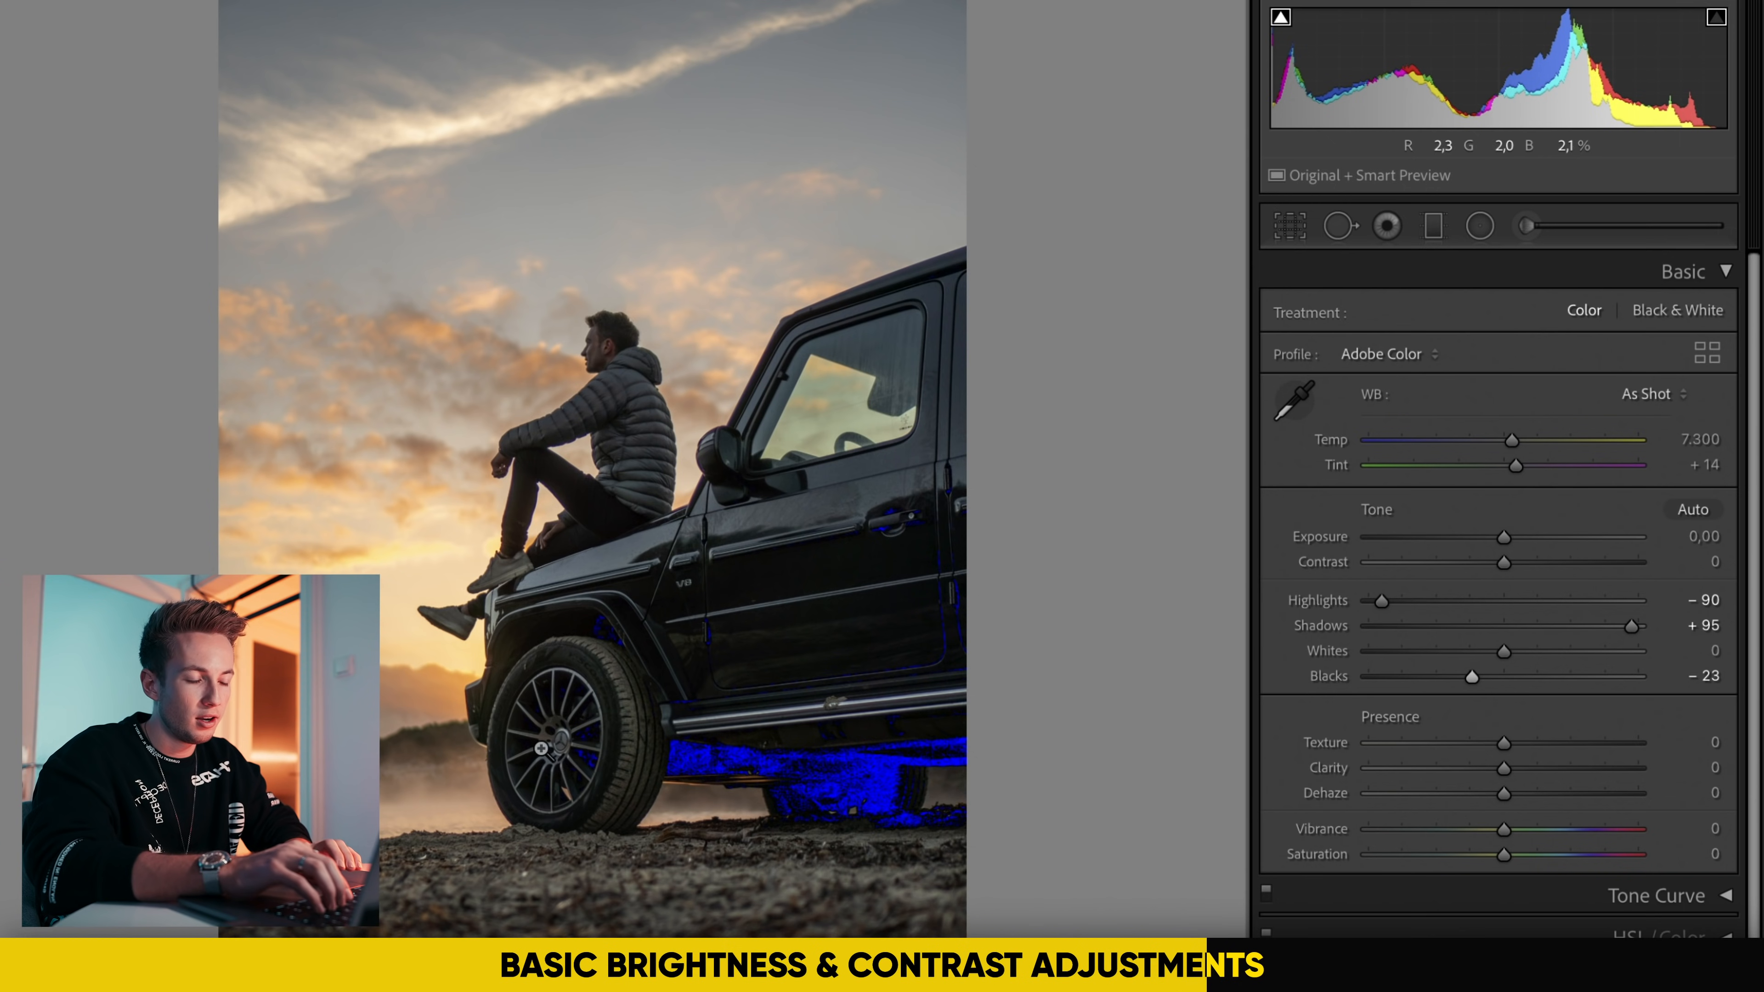
pyautogui.moveTo(1474, 674); pyautogui.dragTo(1605, 653)
pyautogui.click(459, 120)
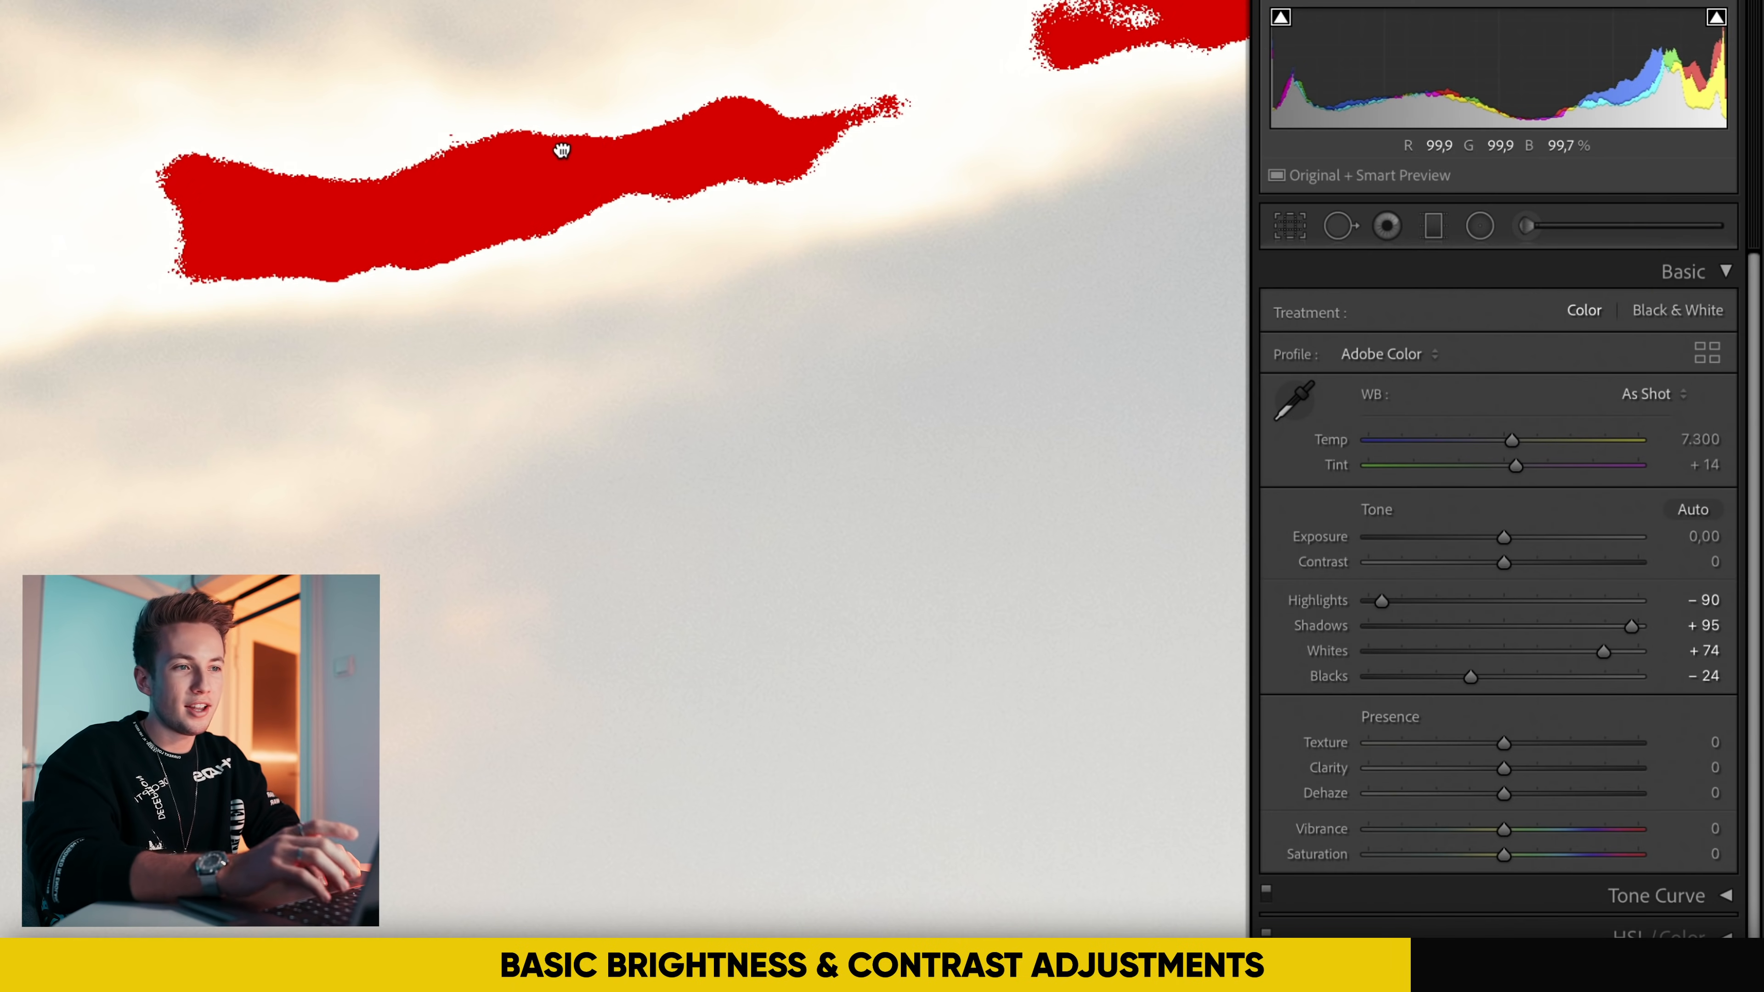
pyautogui.moveTo(560, 146); pyautogui.dragTo(617, 274)
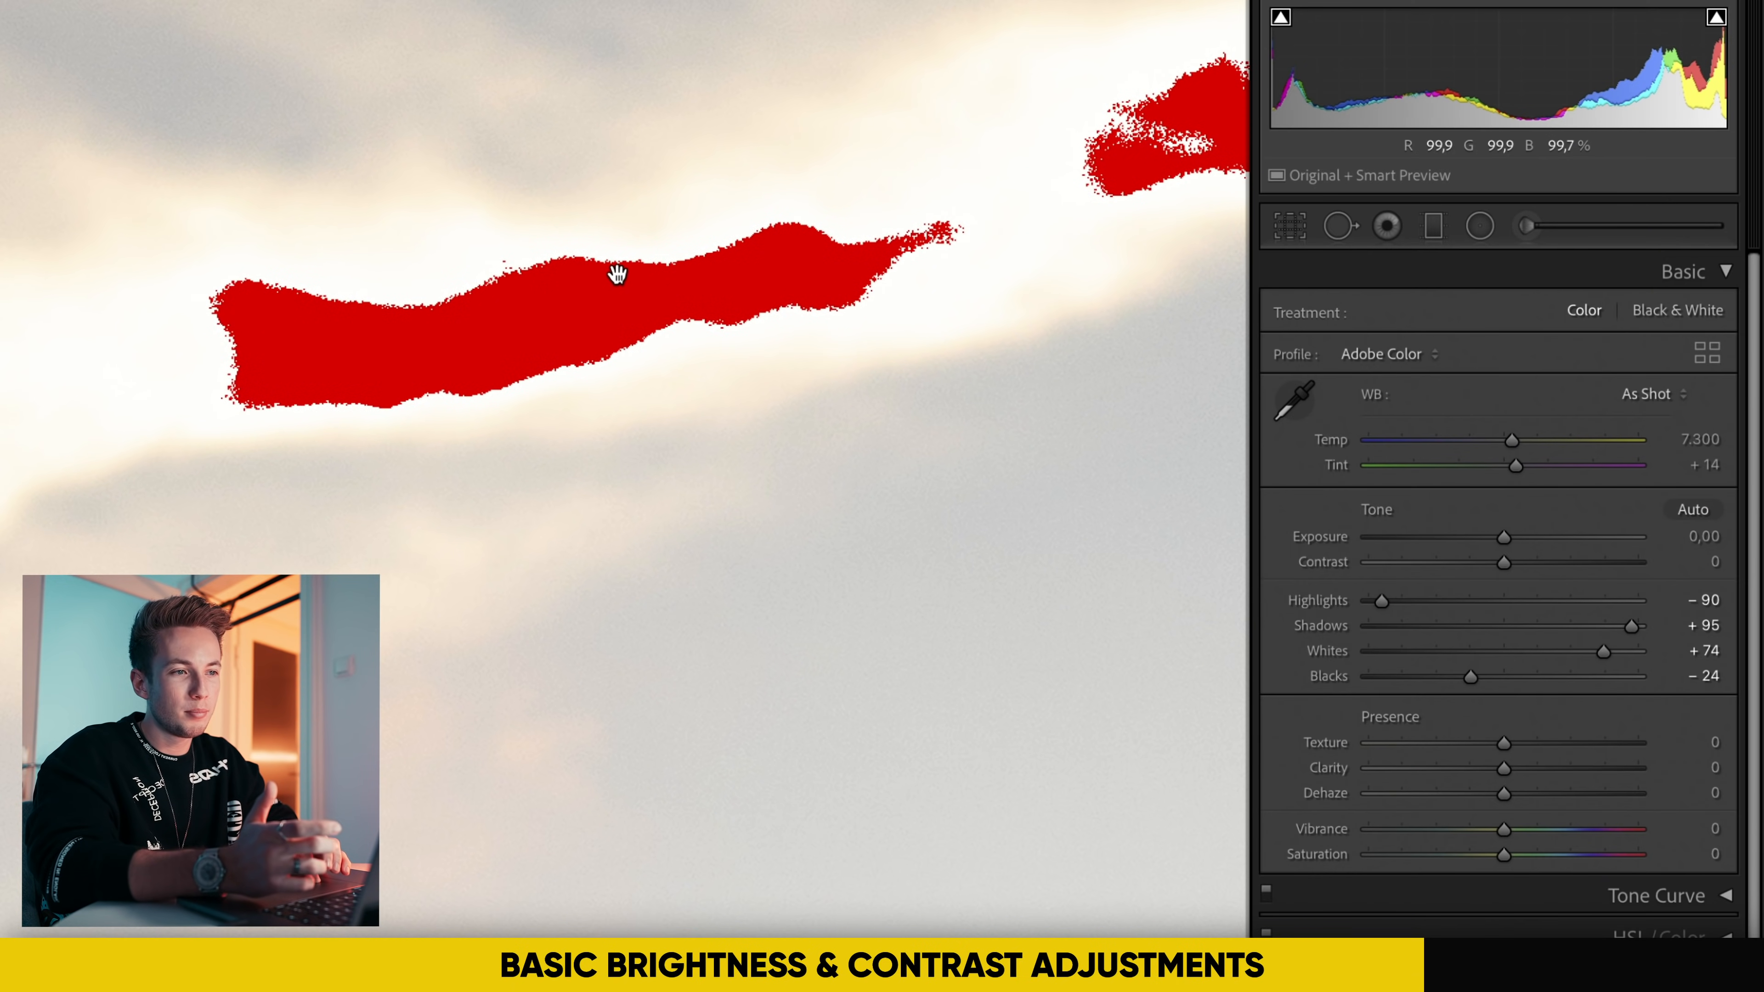
pyautogui.click(663, 307)
pyautogui.moveTo(1608, 654); pyautogui.dragTo(1572, 655)
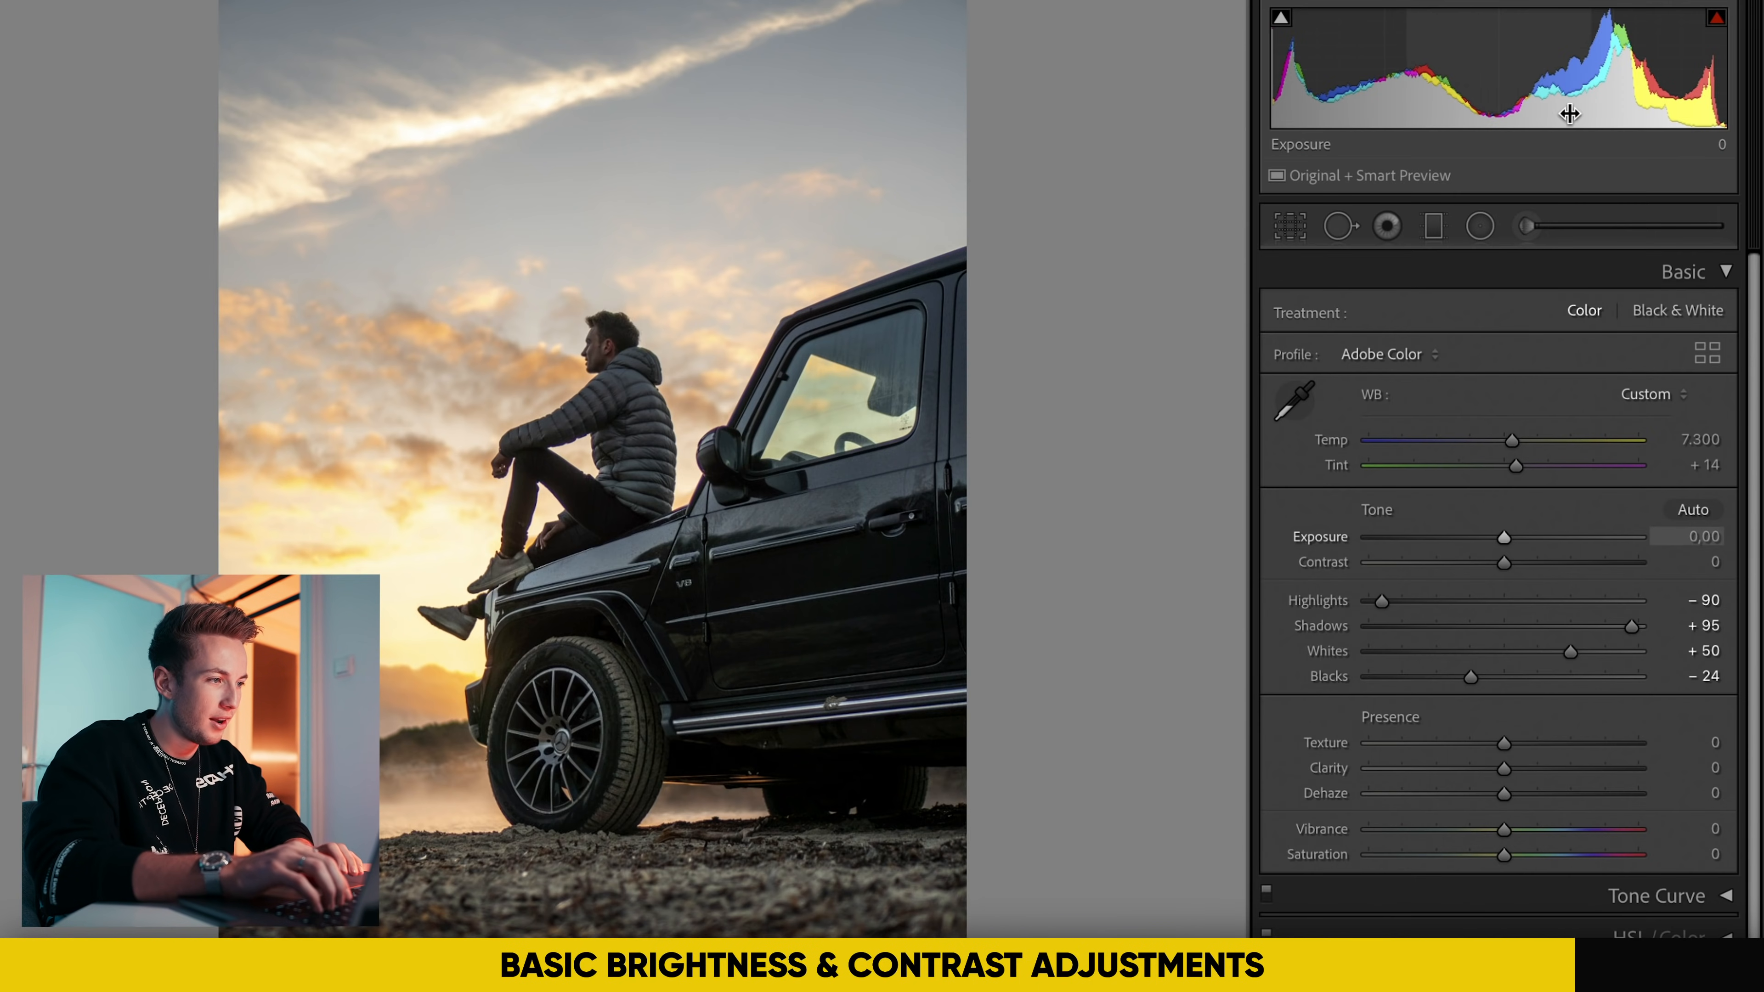
# Step: Refine the photo's tone with Exposure +0.30, Contrast +40, Highlights −100 and Shadows +97
pyautogui.moveTo(1505, 538); pyautogui.dragTo(1555, 573)
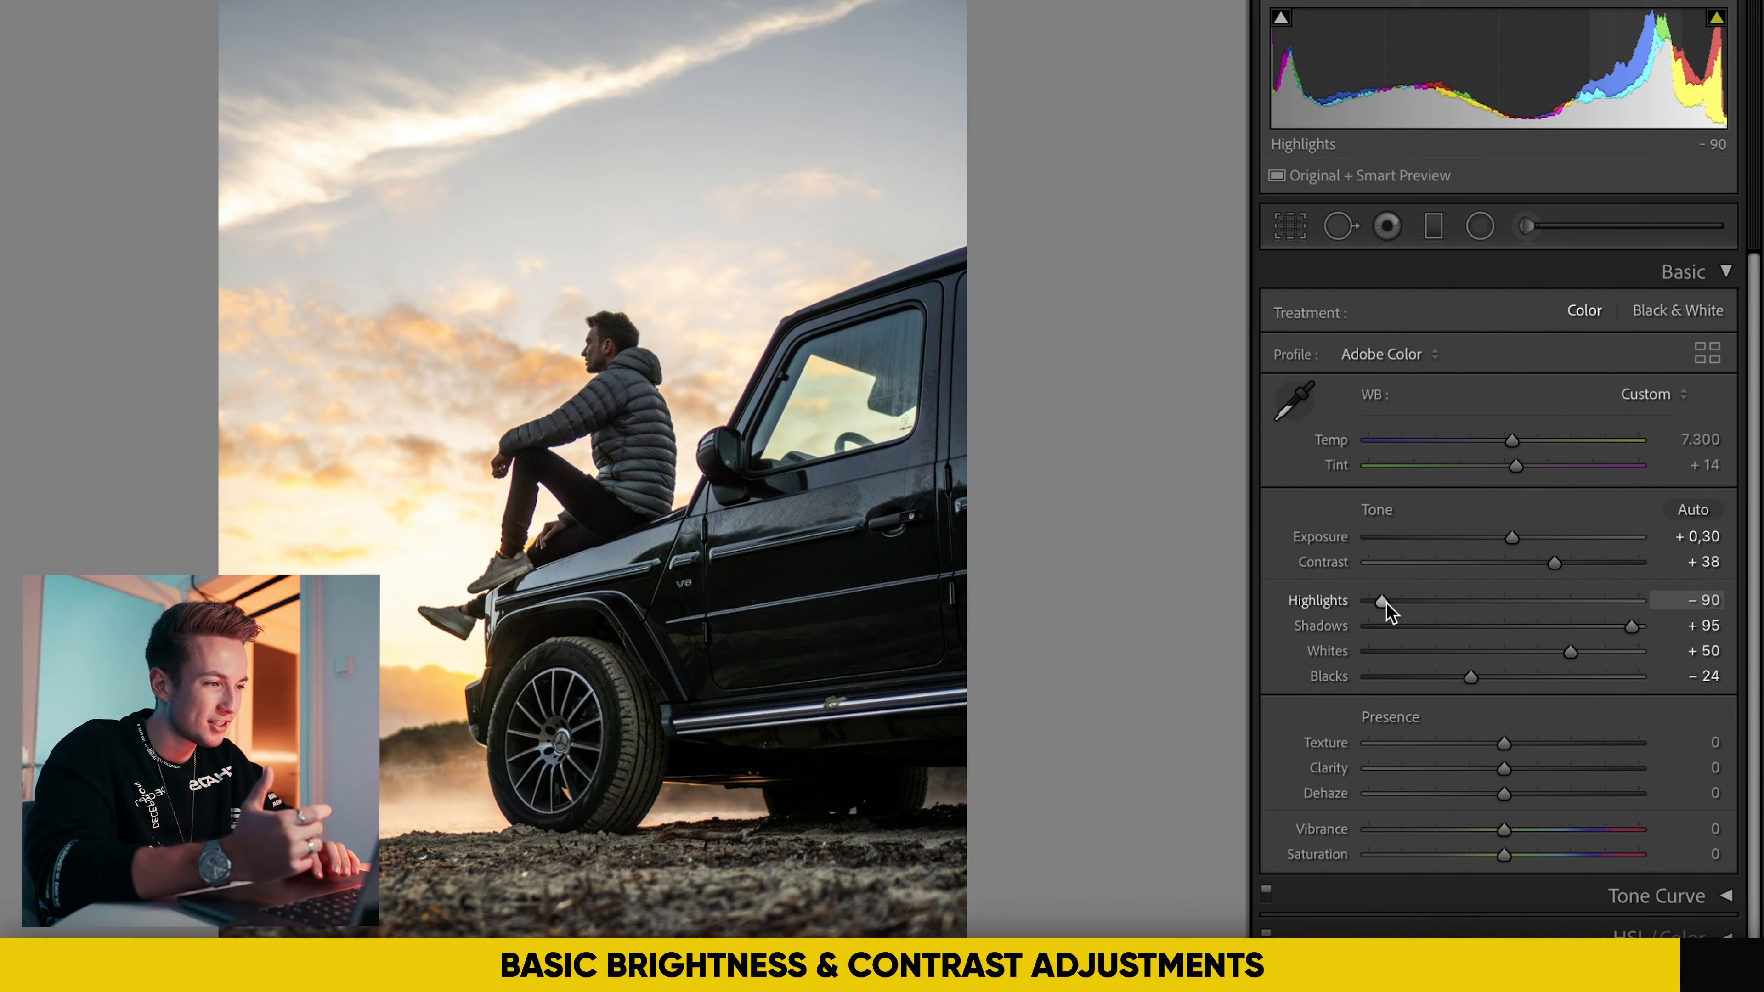
pyautogui.moveTo(1385, 602); pyautogui.dragTo(1375, 603)
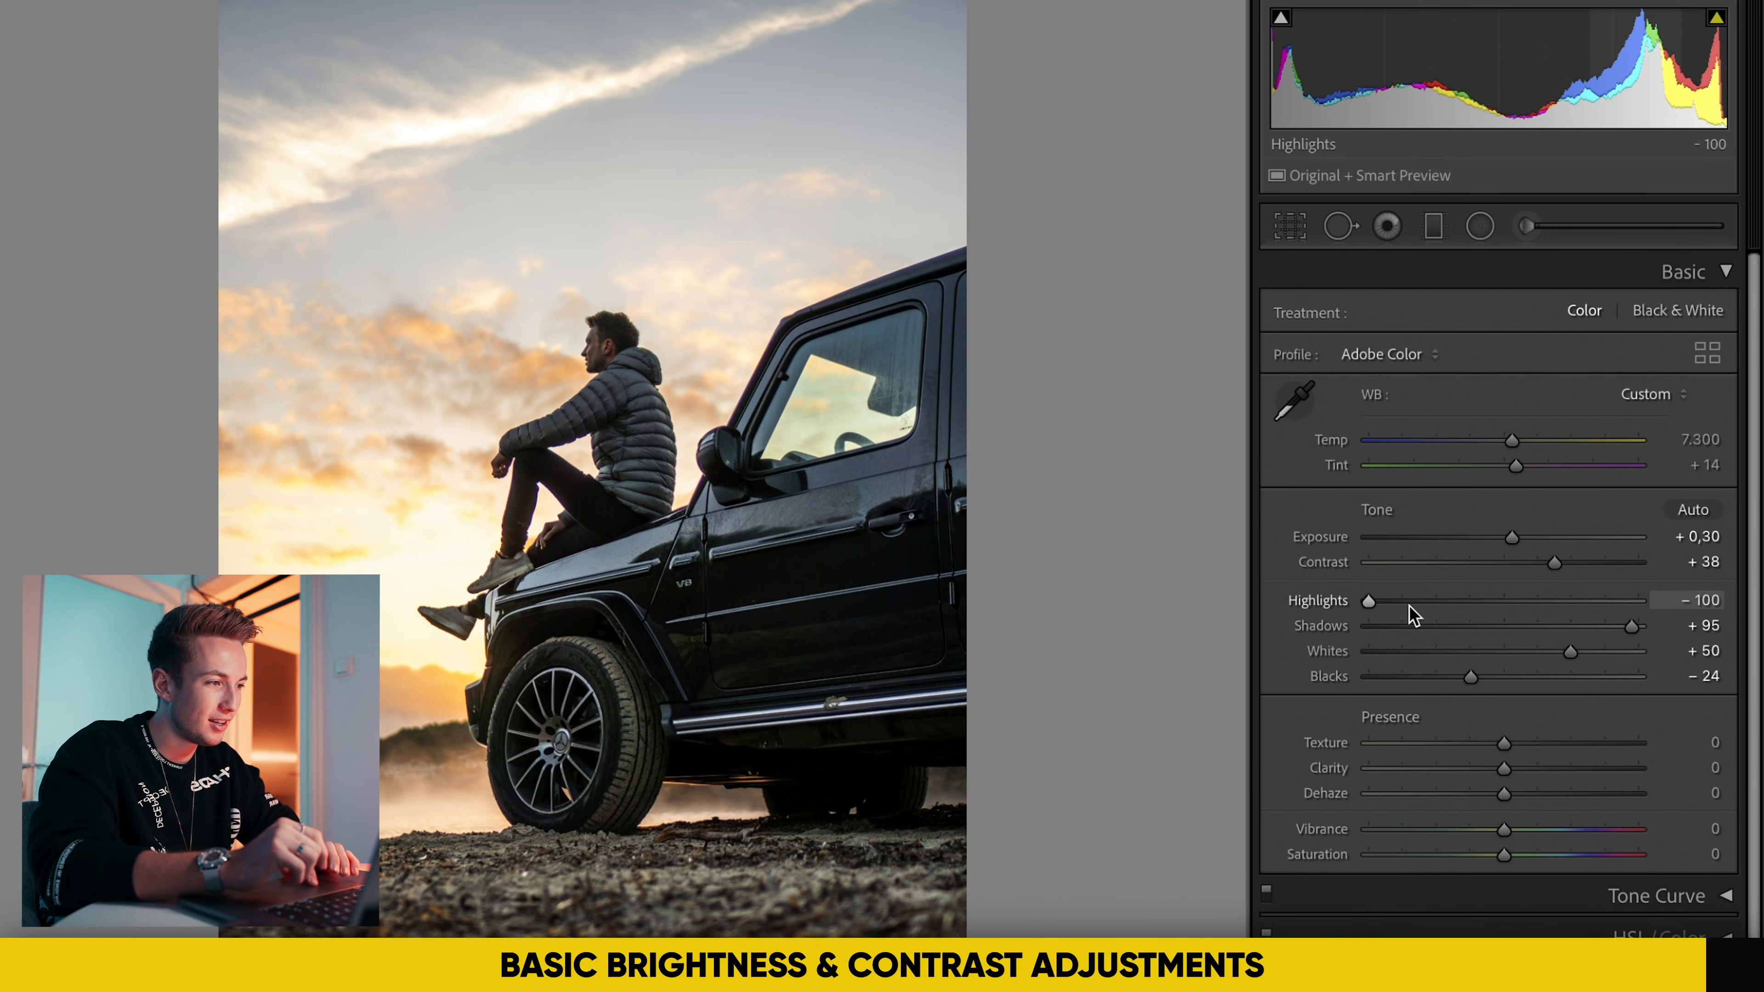
pyautogui.moveTo(1633, 626); pyautogui.dragTo(1634, 627)
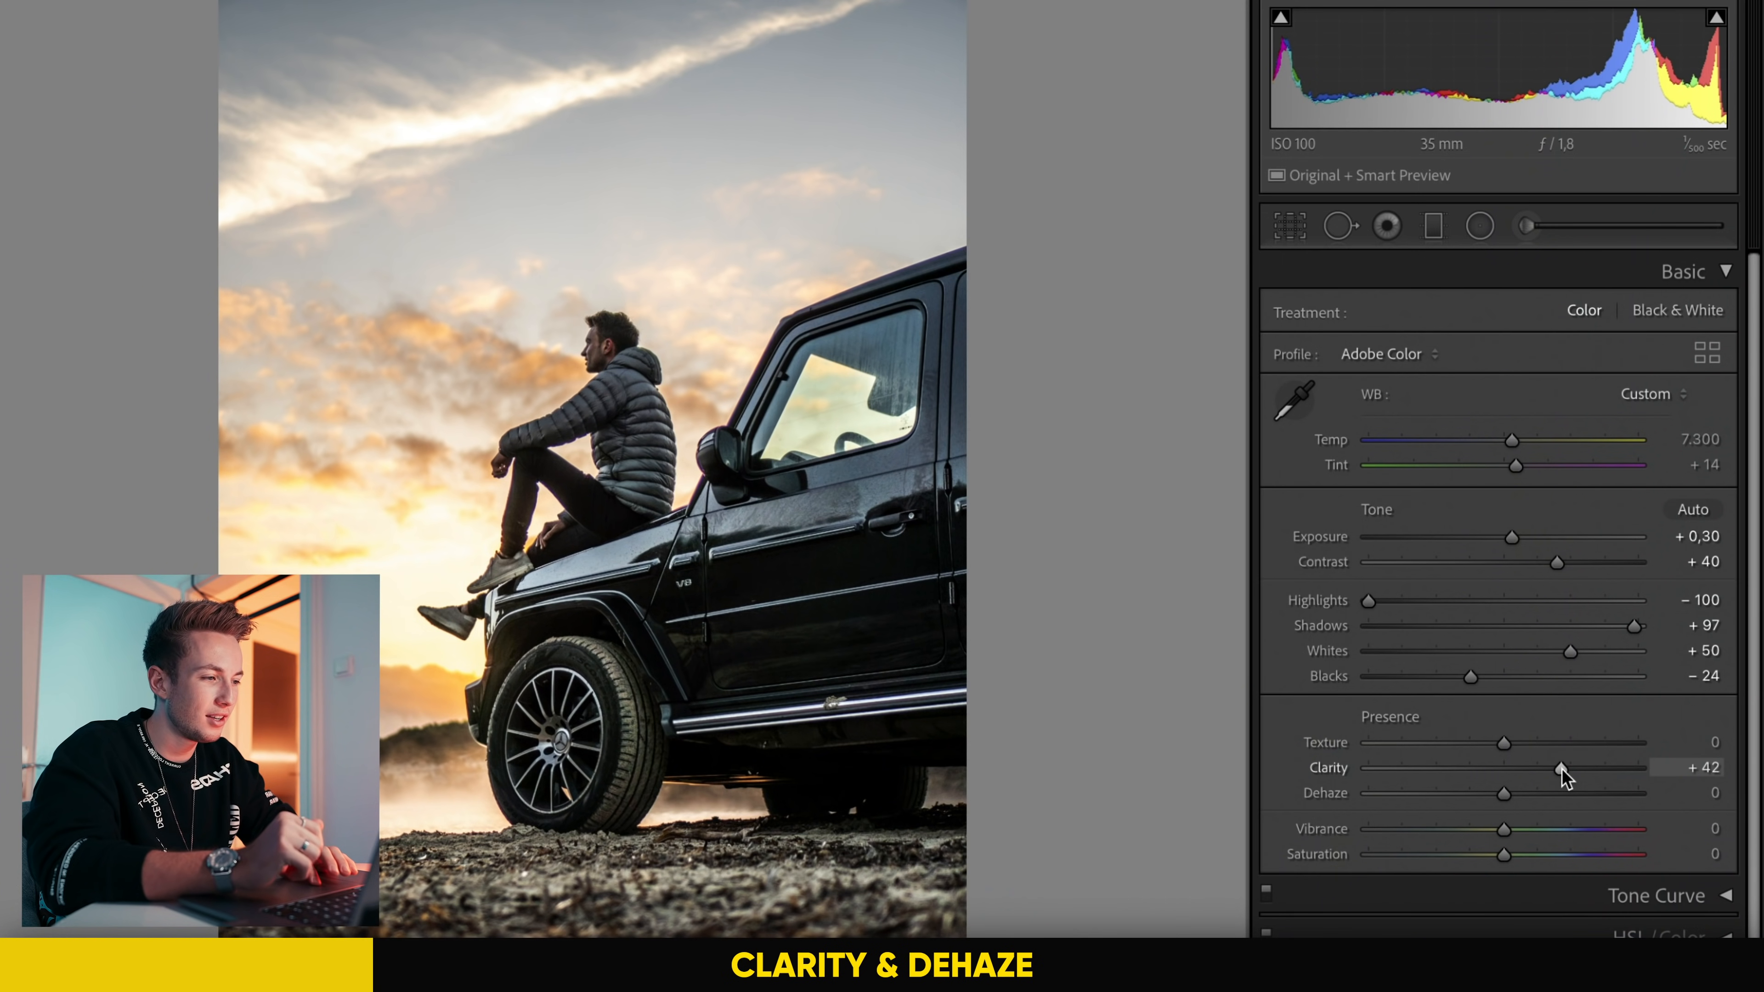
# Step: Try Clarity at +100 and inspect its effect on the man's head and jacket
pyautogui.moveTo(1562, 767); pyautogui.dragTo(1638, 766)
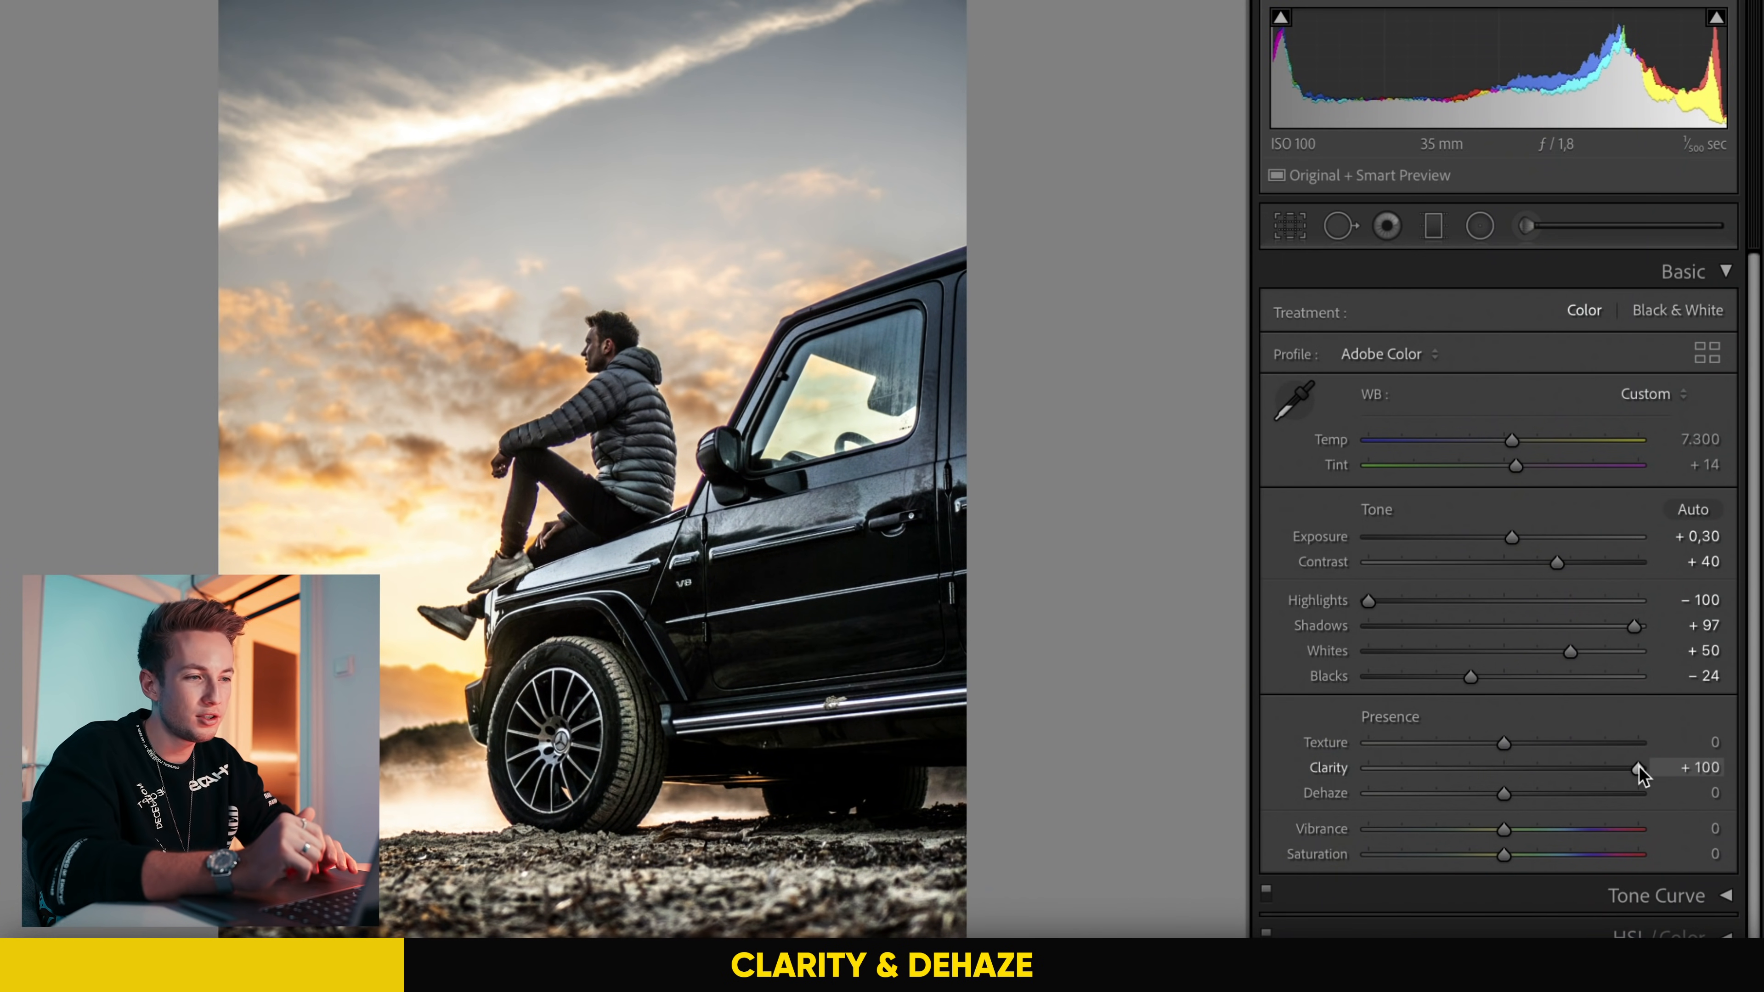
pyautogui.click(535, 421)
pyautogui.moveTo(843, 422); pyautogui.dragTo(464, 768)
pyautogui.click(762, 400)
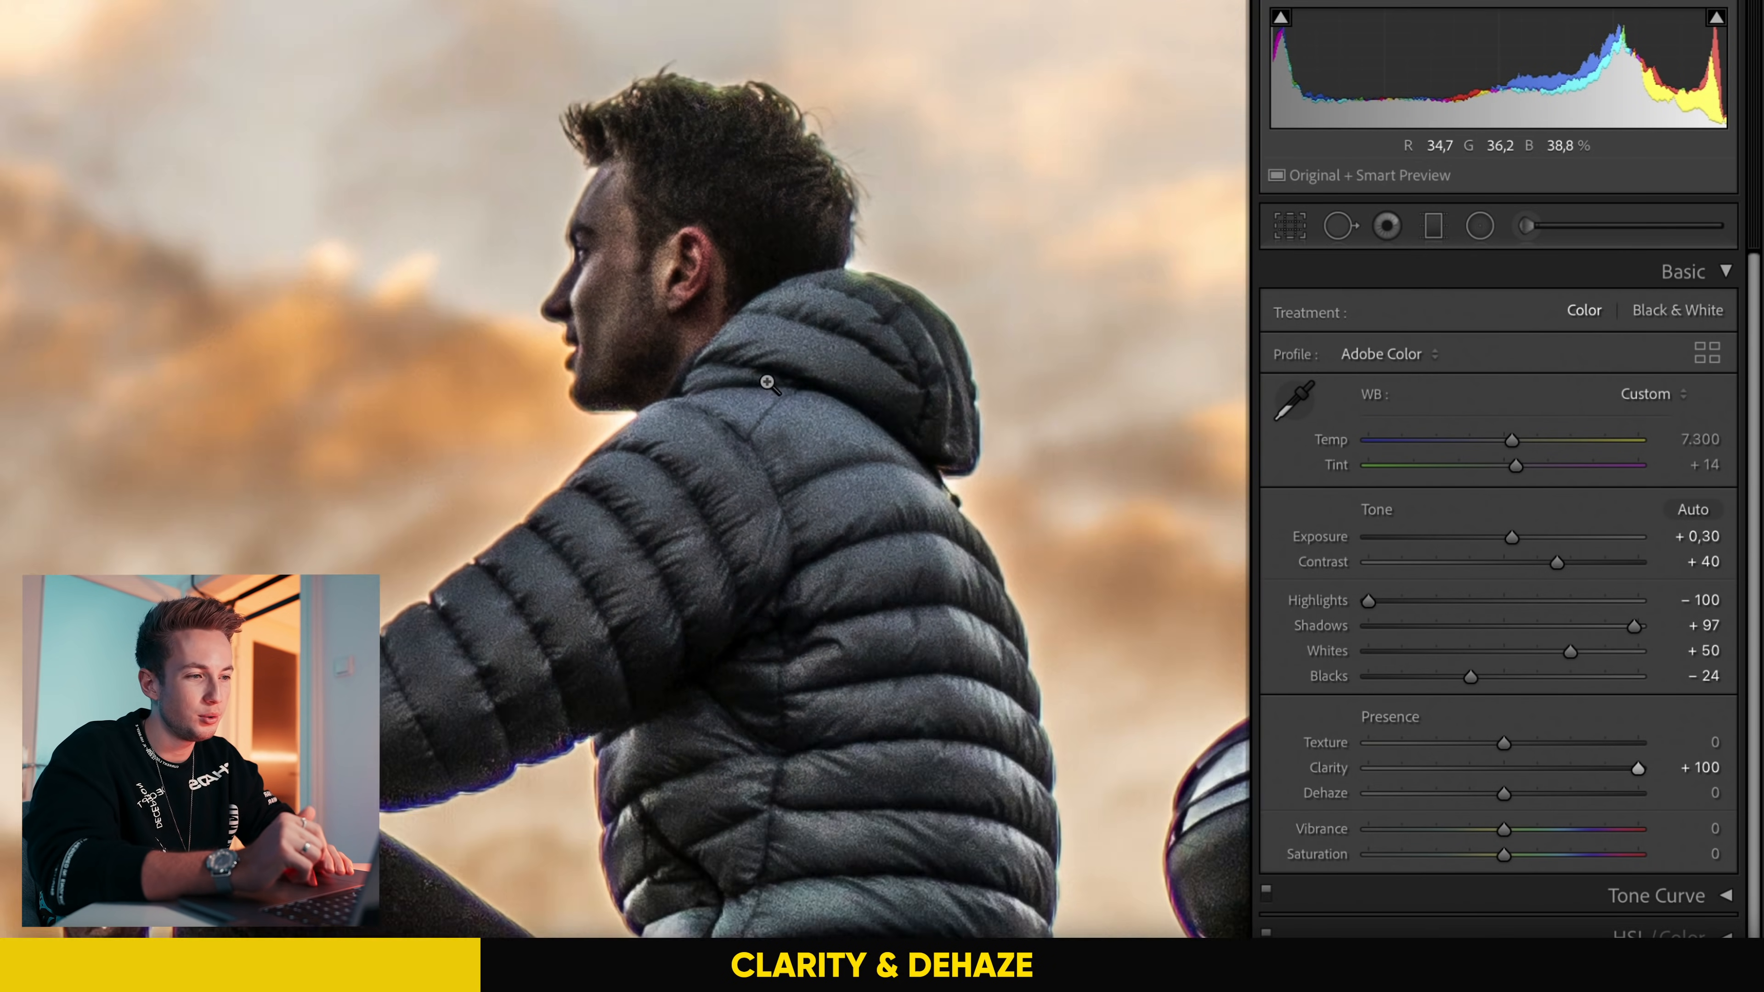
# Step: Set Clarity to +26 and check the clouds beside the man up close
pyautogui.moveTo(1487, 767); pyautogui.dragTo(1538, 768)
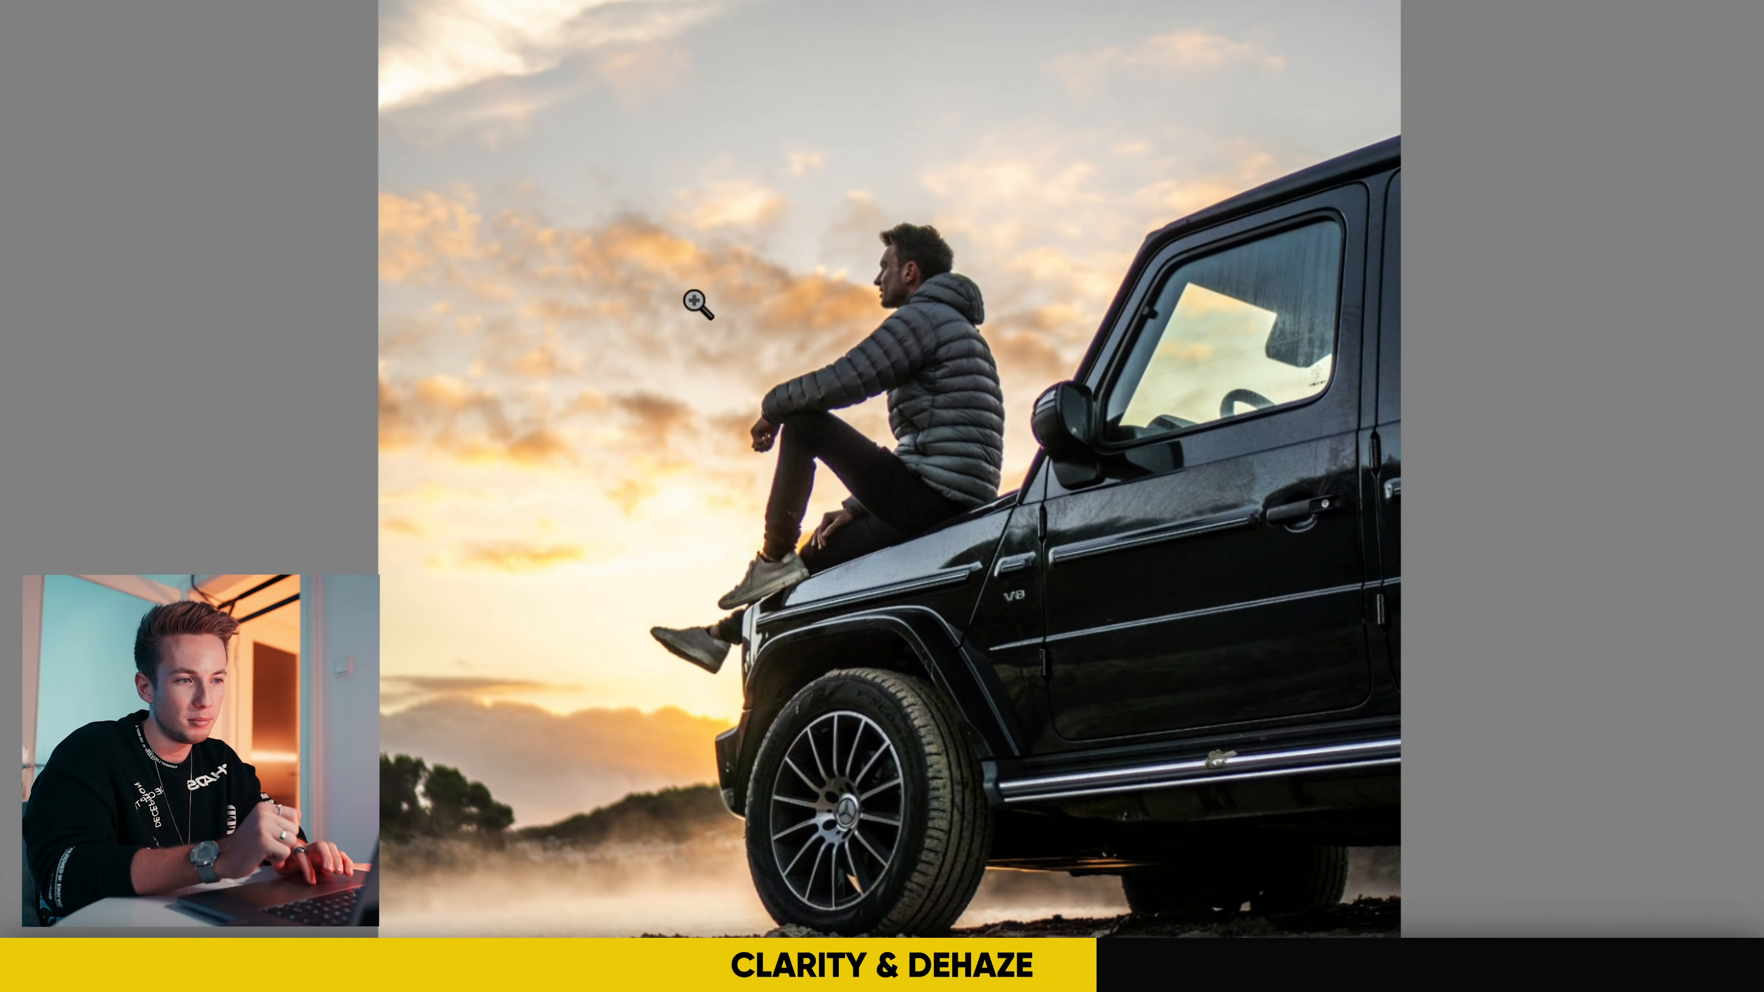
pyautogui.click(555, 389)
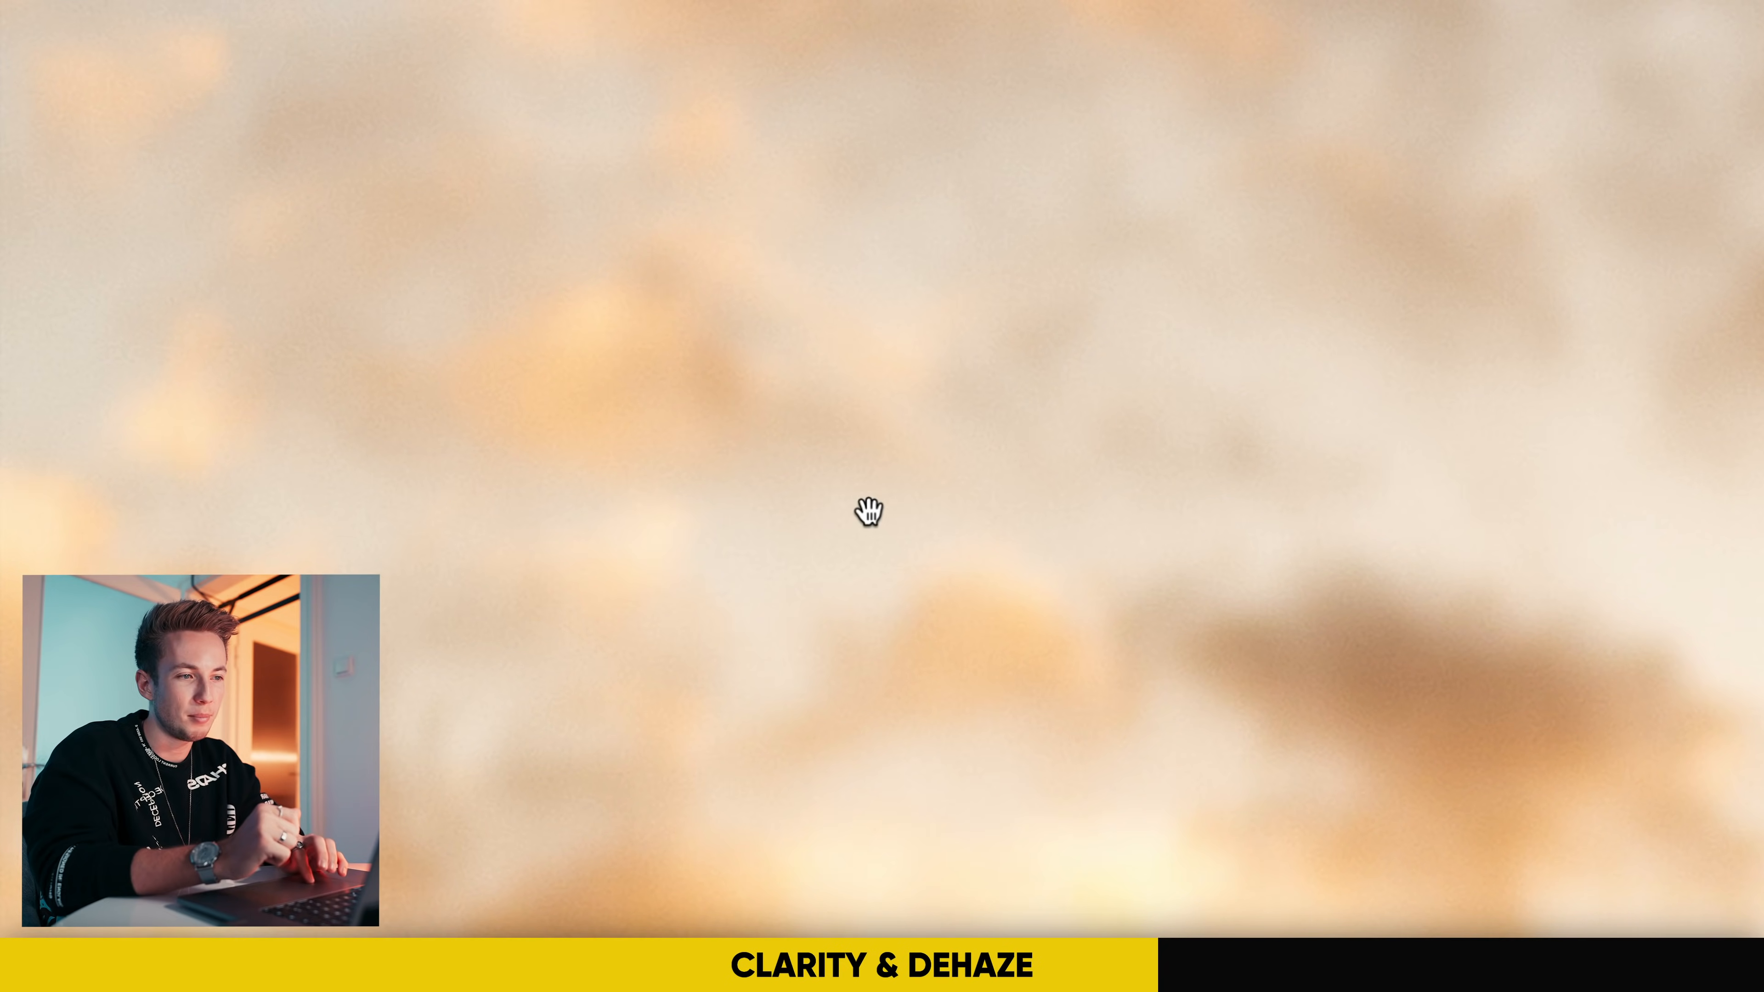
pyautogui.click(755, 554)
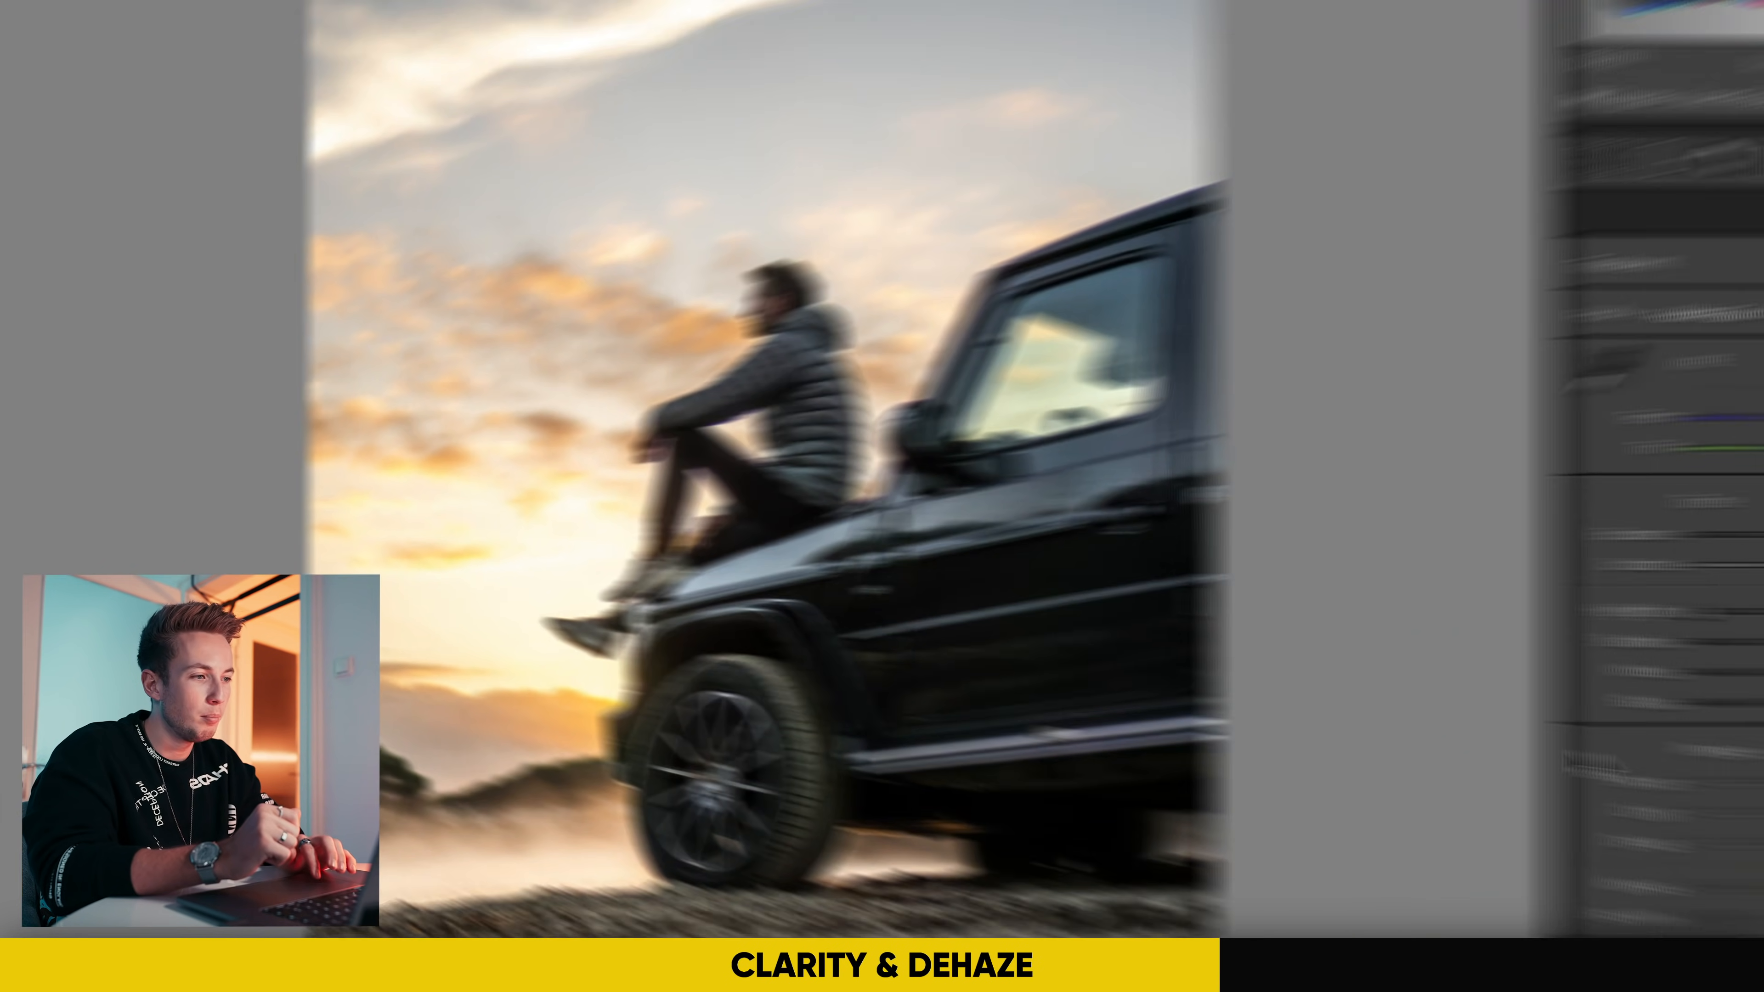
# Step: Try Dehaze at +44 and inspect its effect on the man's jacket
pyautogui.moveTo(1504, 796); pyautogui.dragTo(1574, 791)
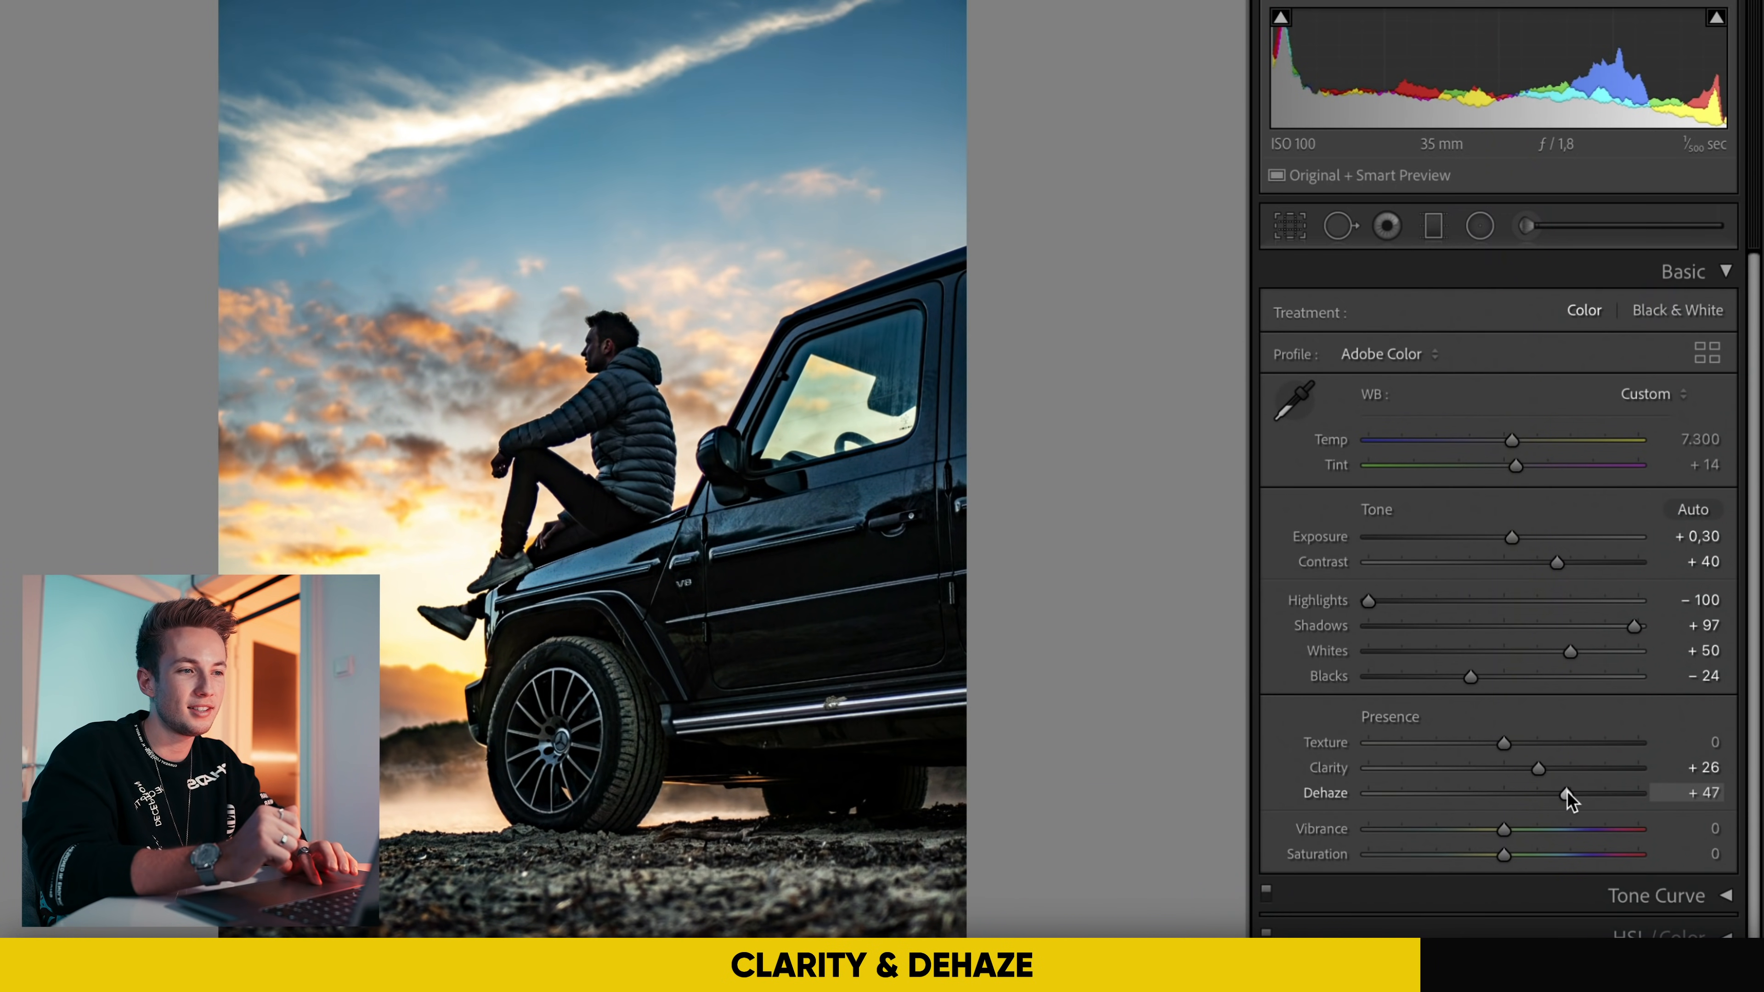
pyautogui.moveTo(1567, 792); pyautogui.dragTo(1563, 794)
pyautogui.click(609, 382)
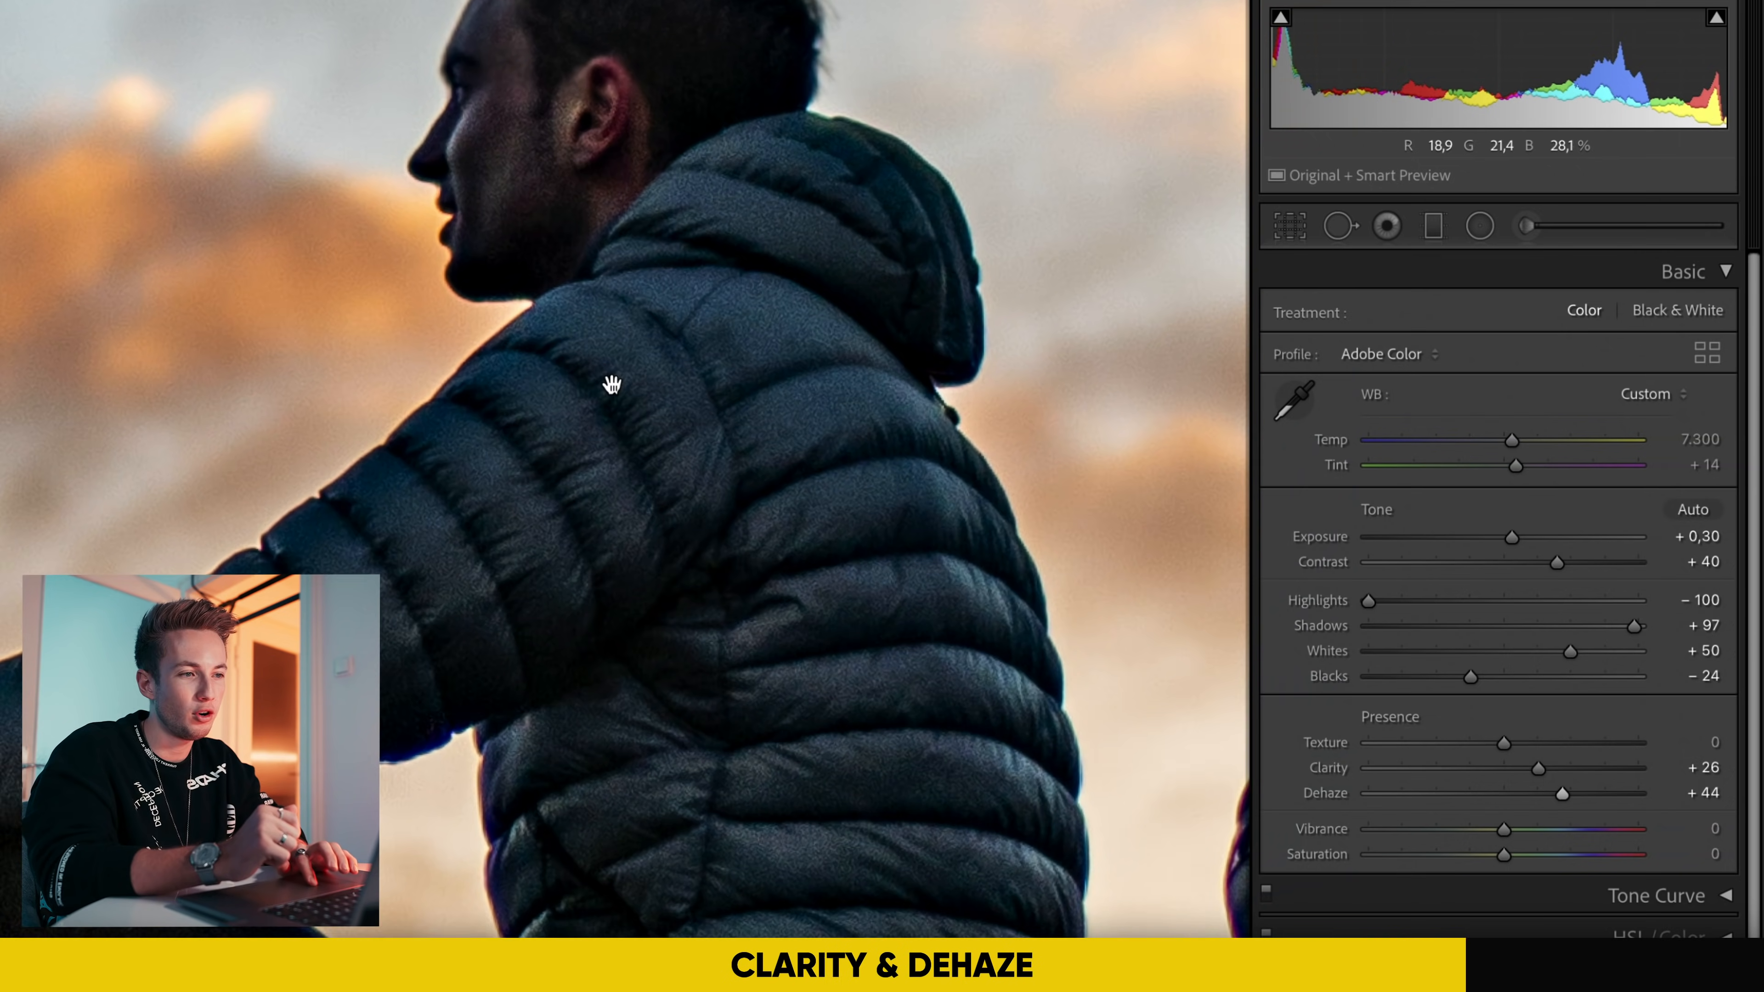
pyautogui.click(582, 514)
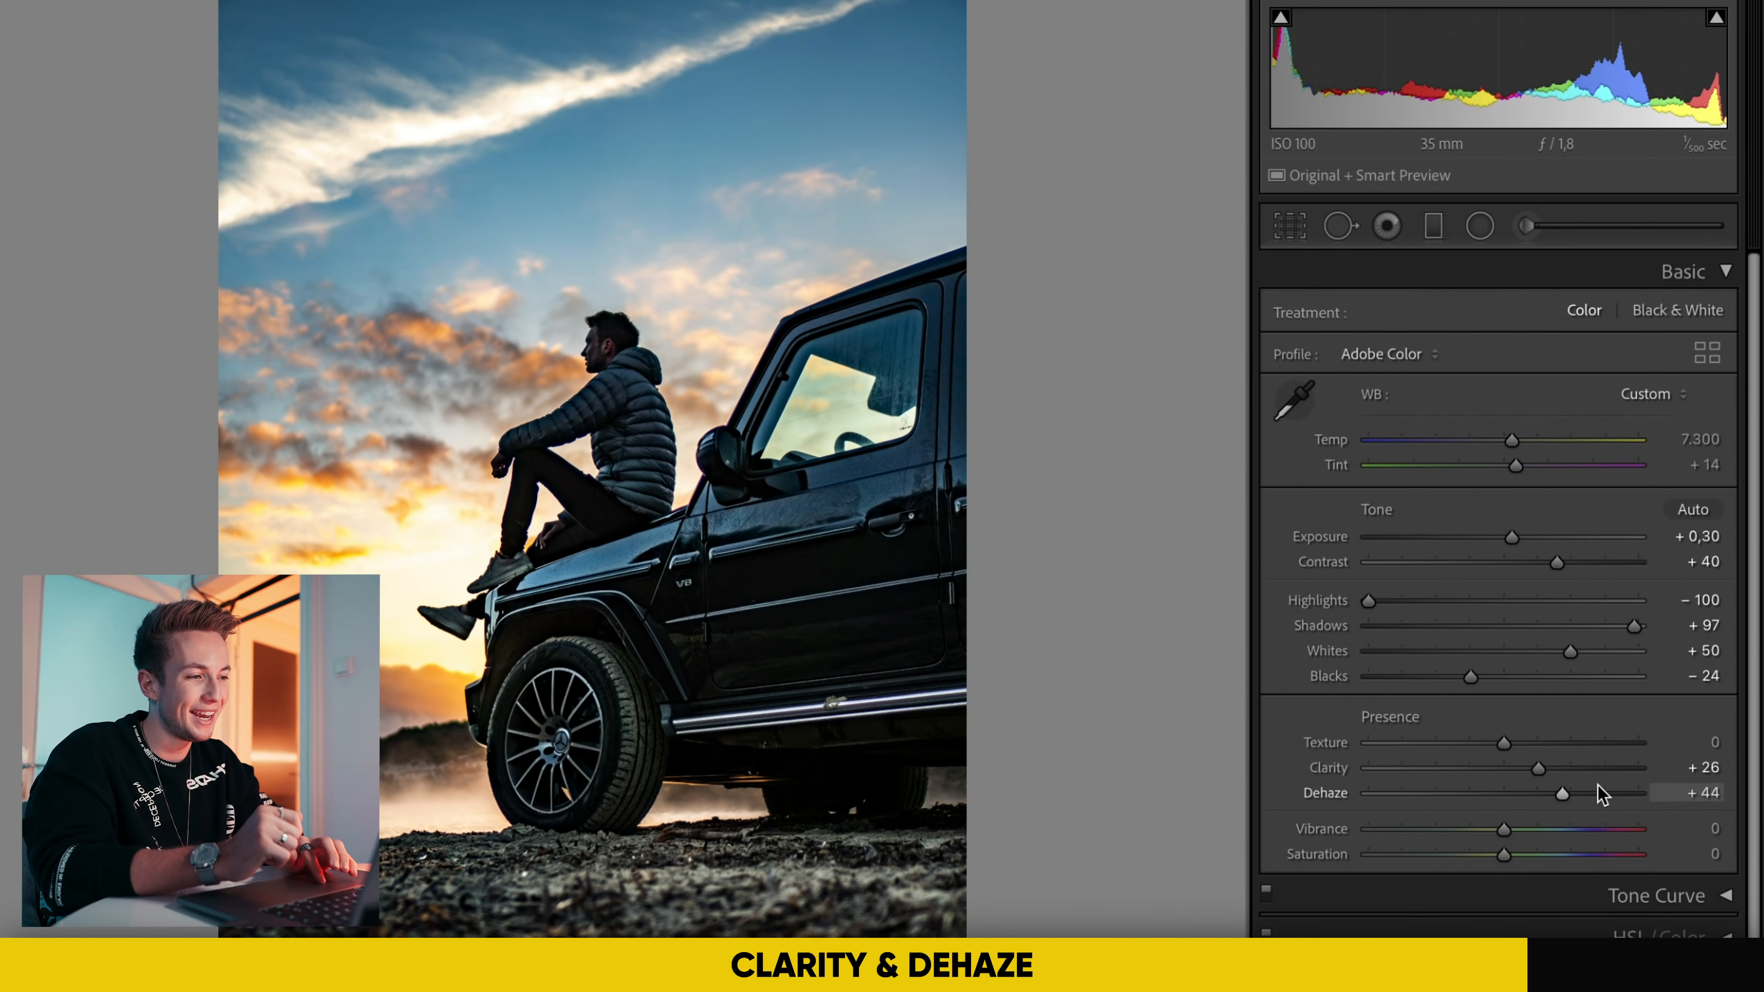
# Step: Reset Dehaze to 0 and raise it moderately to +15
pyautogui.moveTo(1562, 792); pyautogui.dragTo(1505, 794)
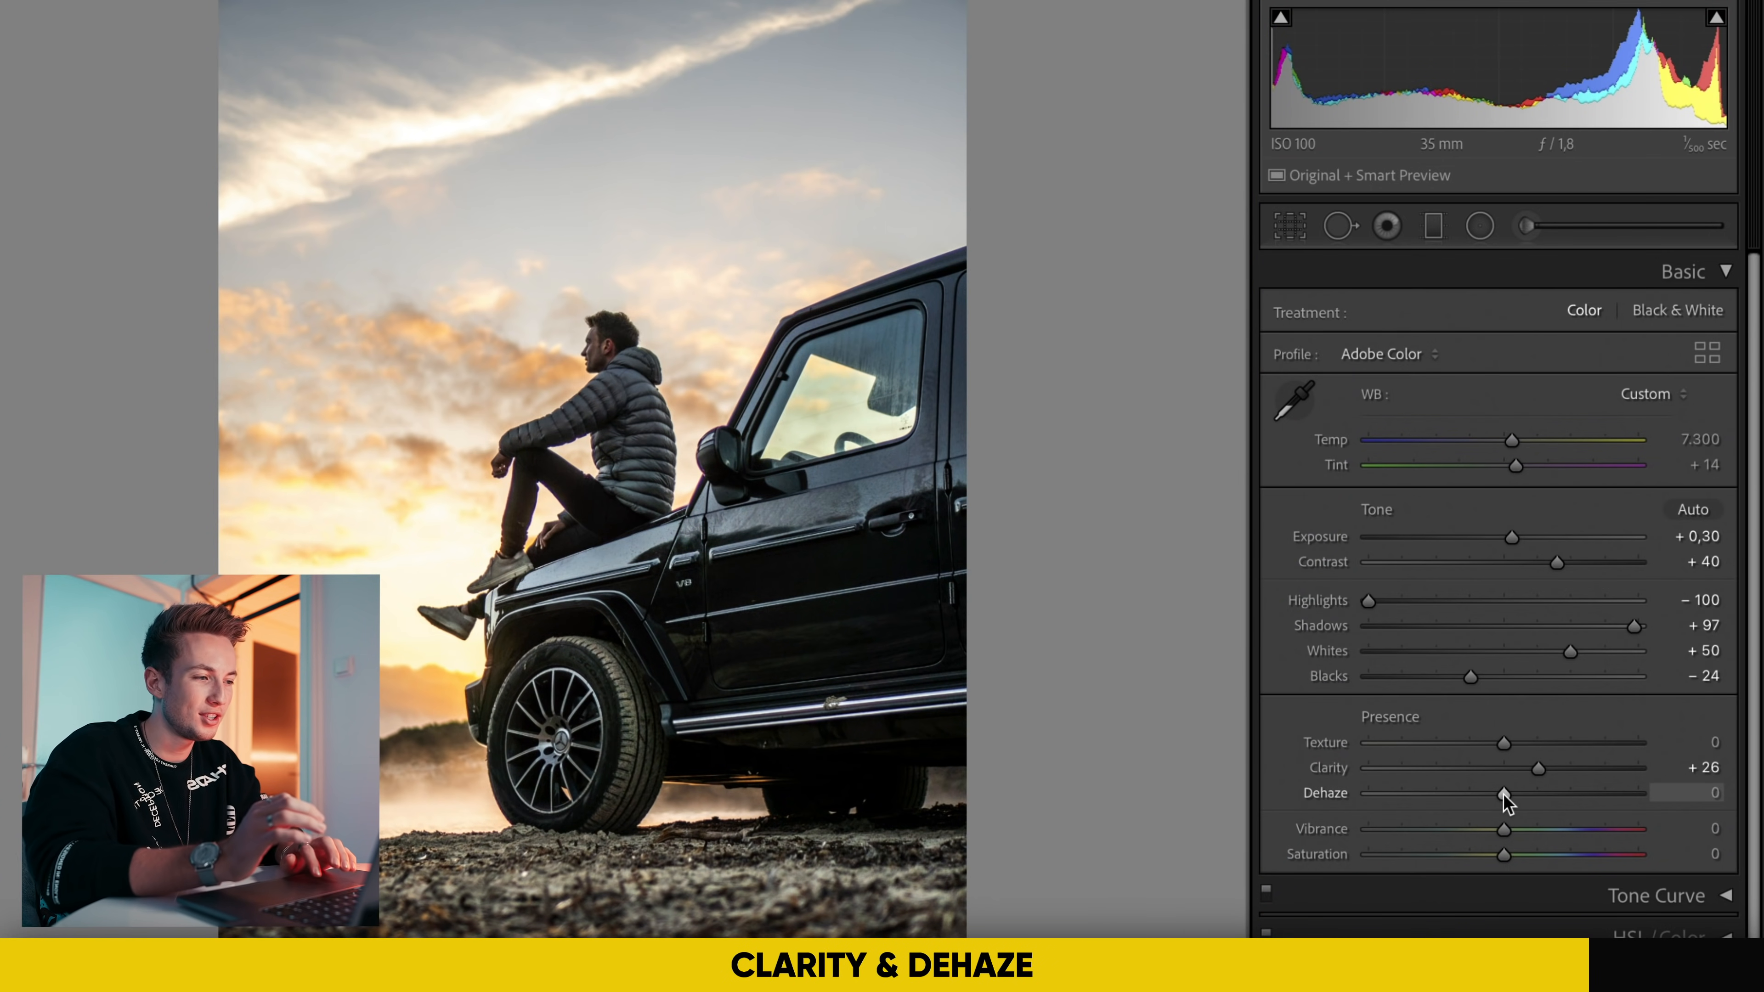
pyautogui.moveTo(1505, 795); pyautogui.dragTo(1529, 796)
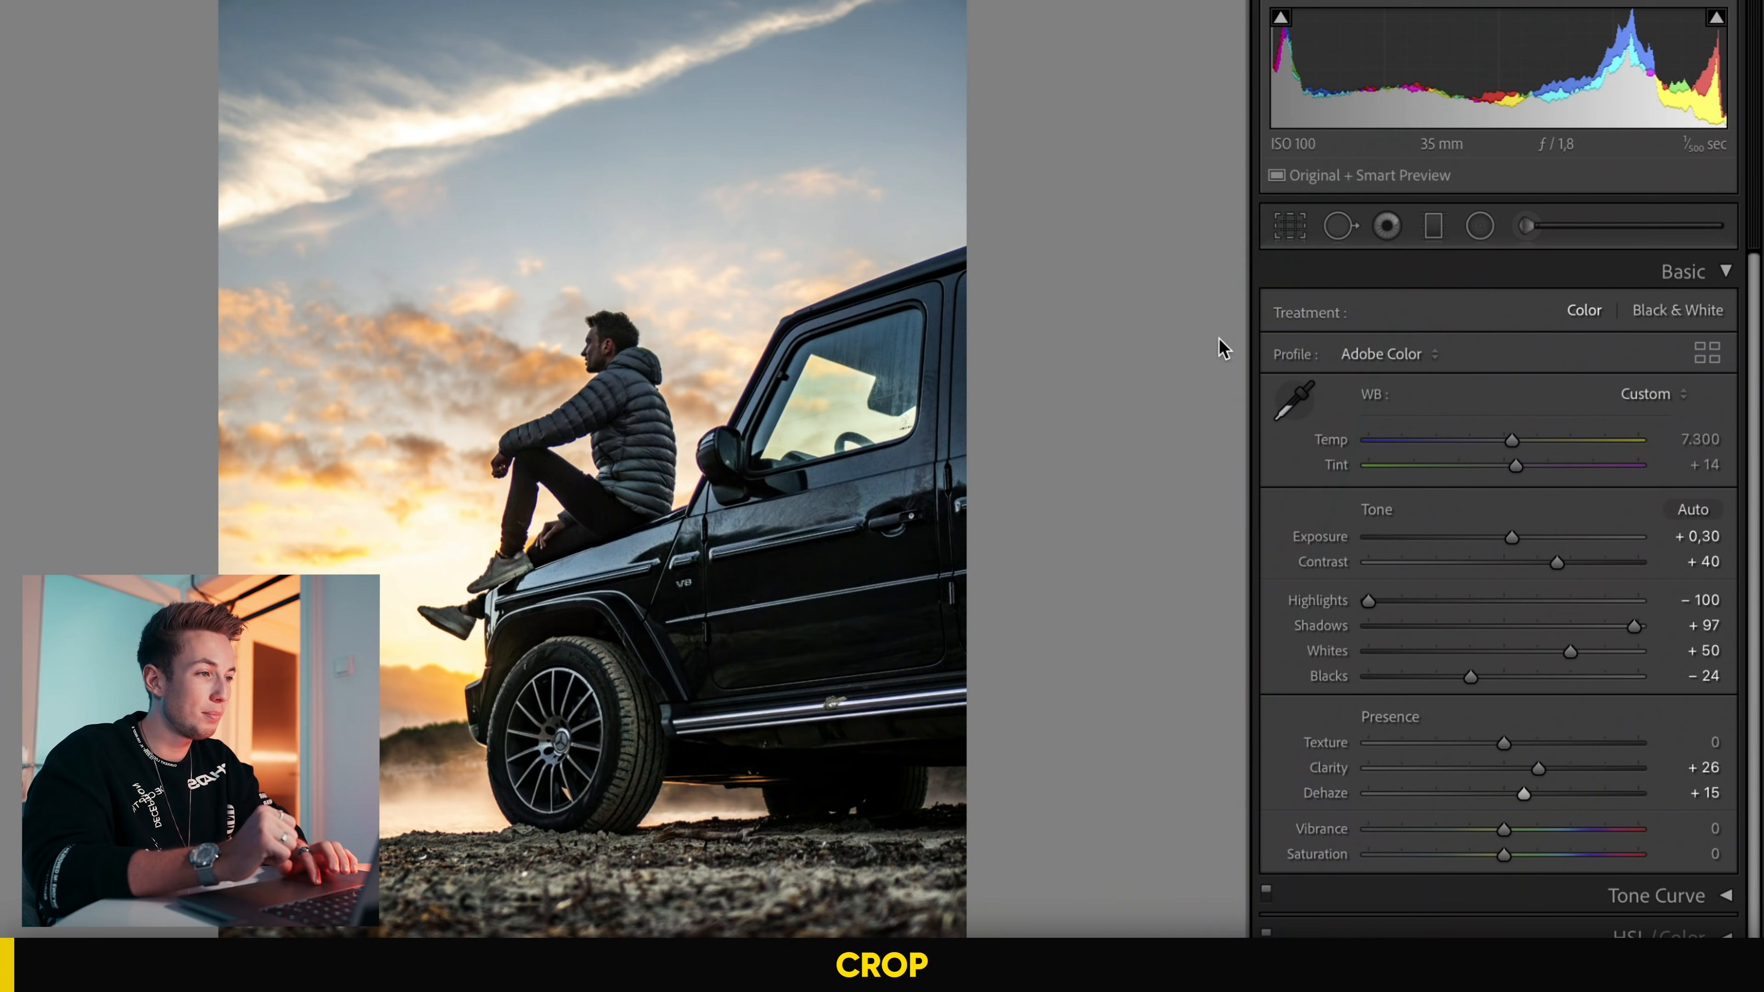
# Step: Start cropping the photo with the 4 x 5 / 8 x 10 aspect ratio
pyautogui.click(1289, 229)
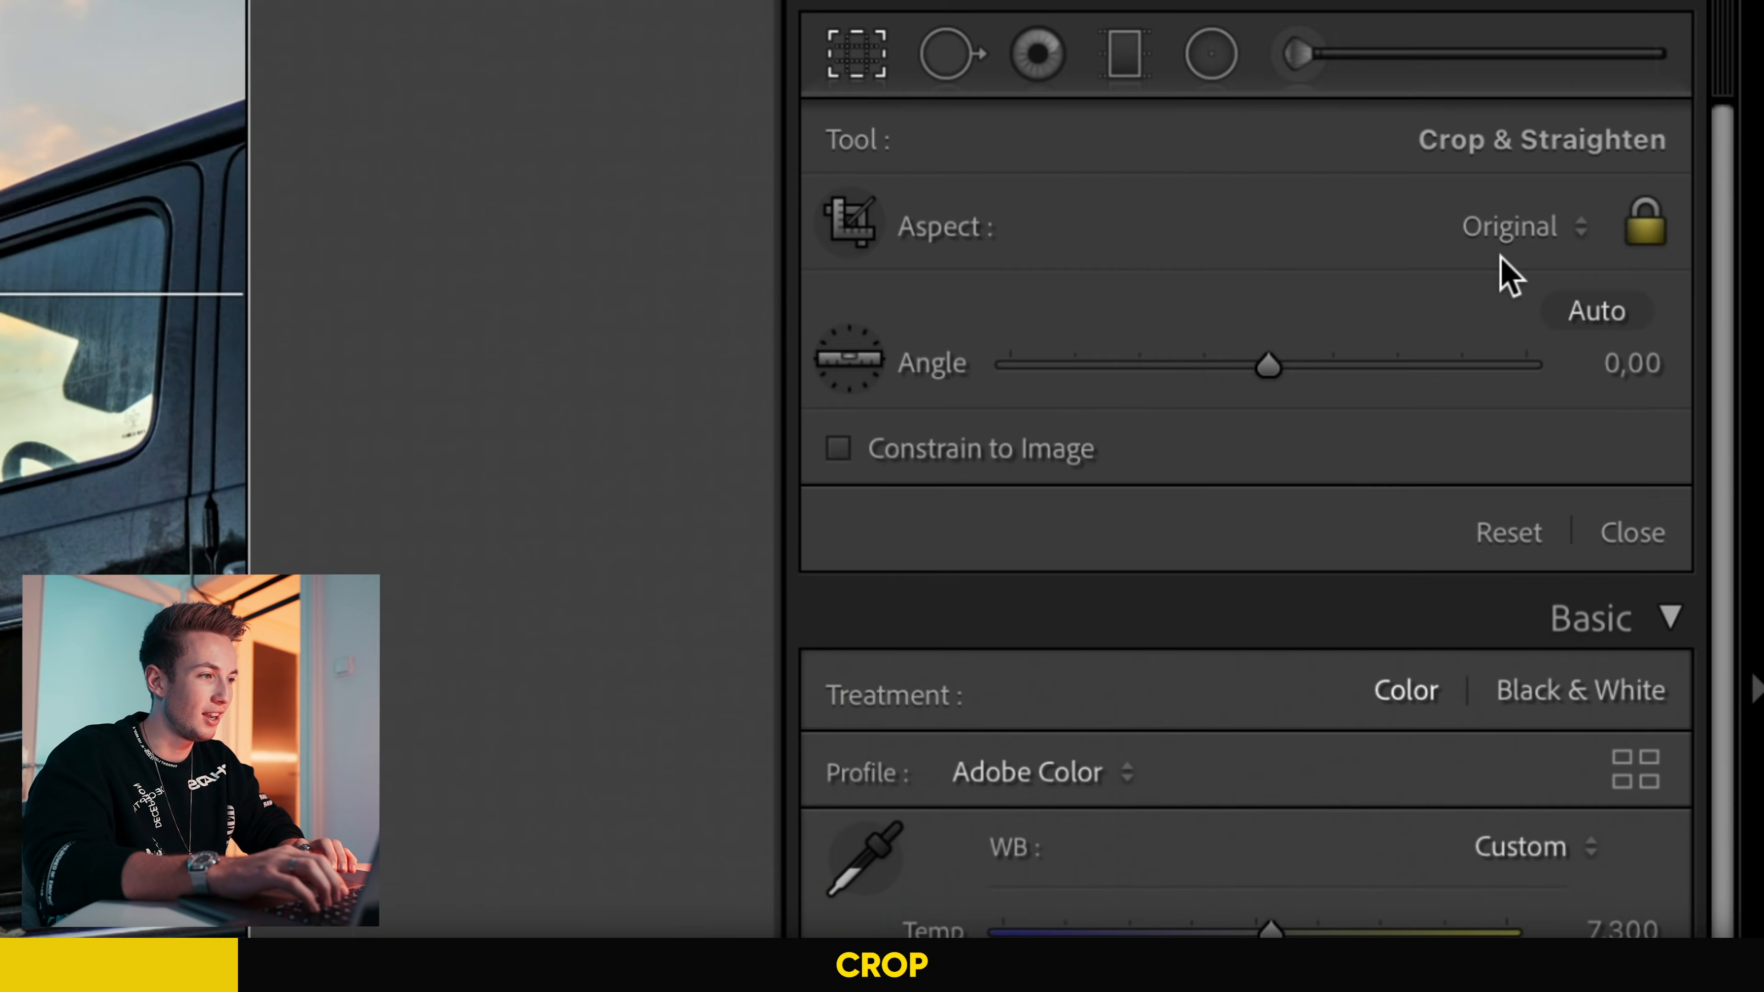
pyautogui.click(1641, 321)
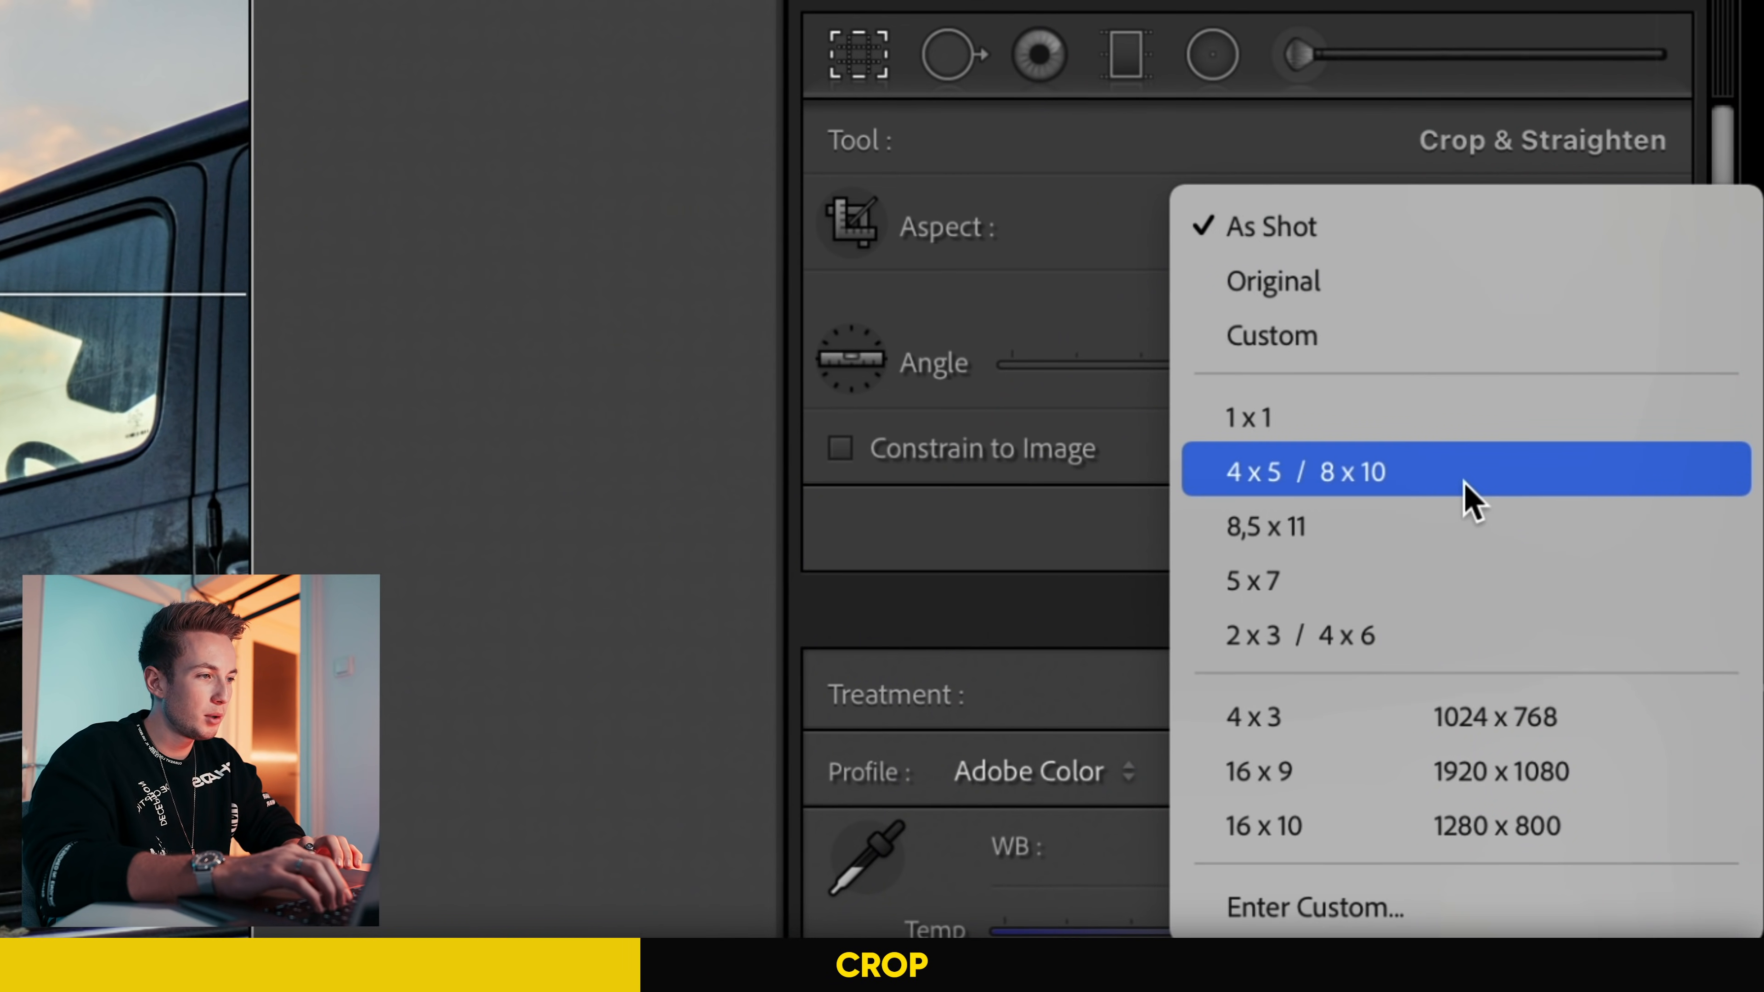
pyautogui.click(1293, 486)
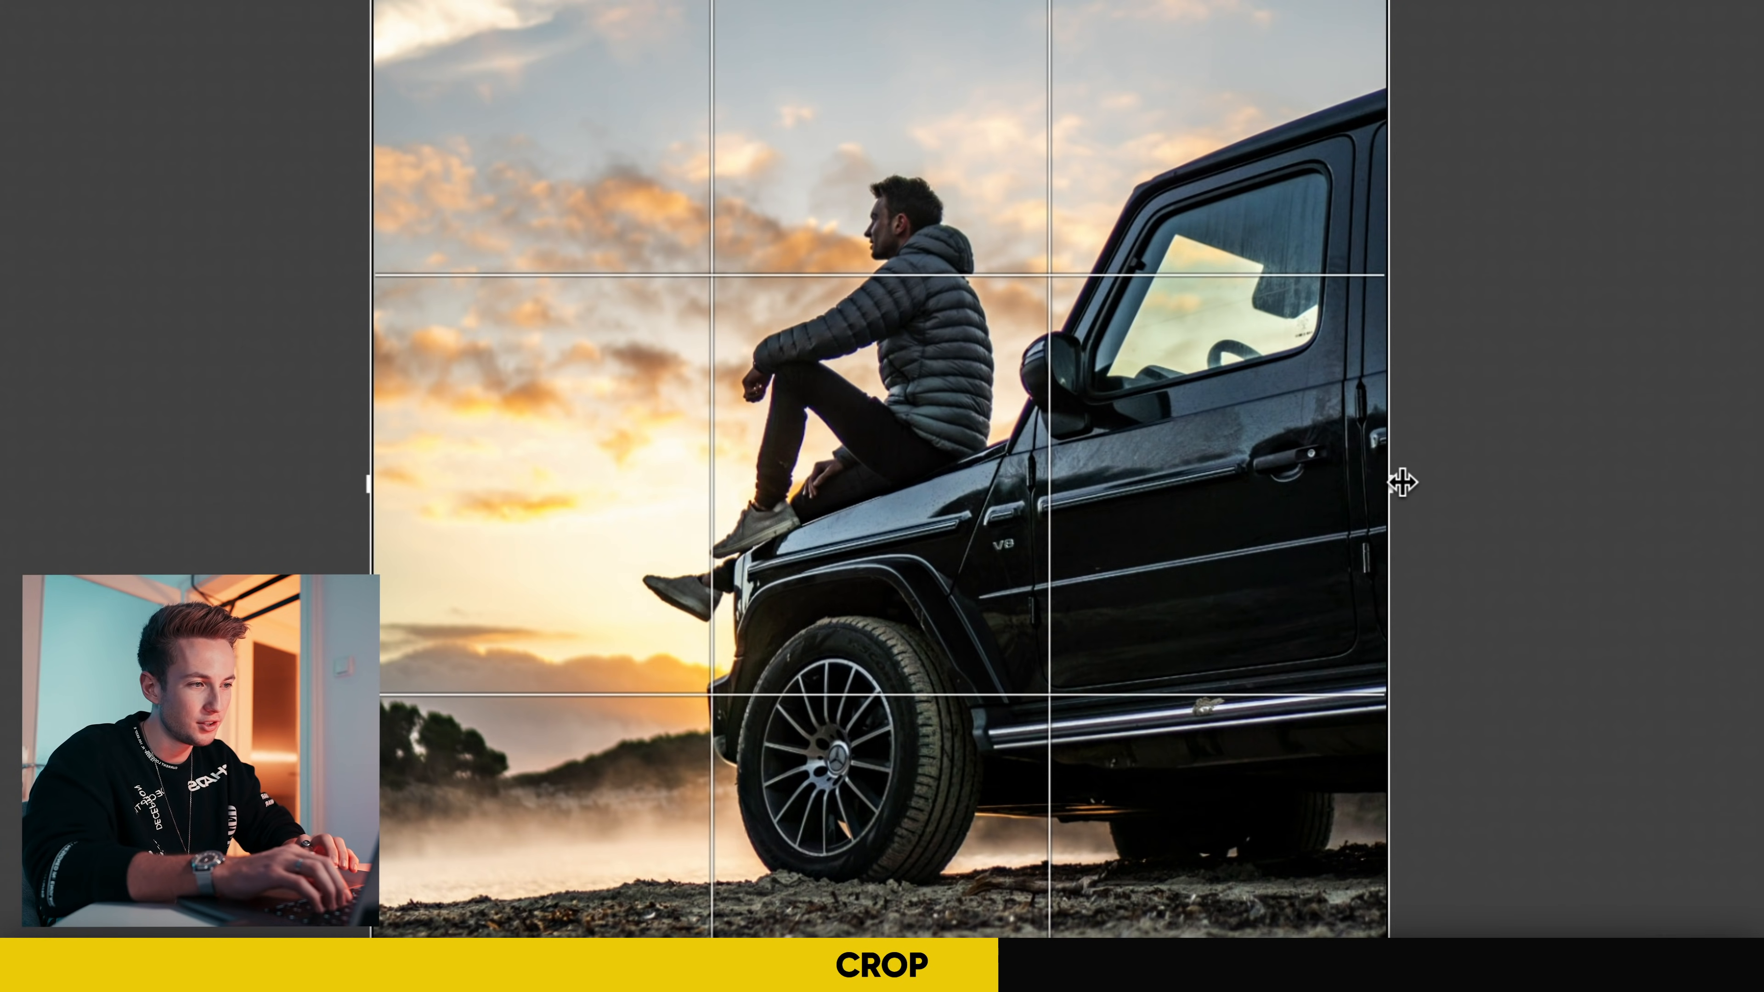
# Step: Tighten the crop frame slightly, rotate it to an angle of 1.02, and apply it, ending with a before/after comparison
pyautogui.moveTo(1399, 482); pyautogui.dragTo(1389, 483)
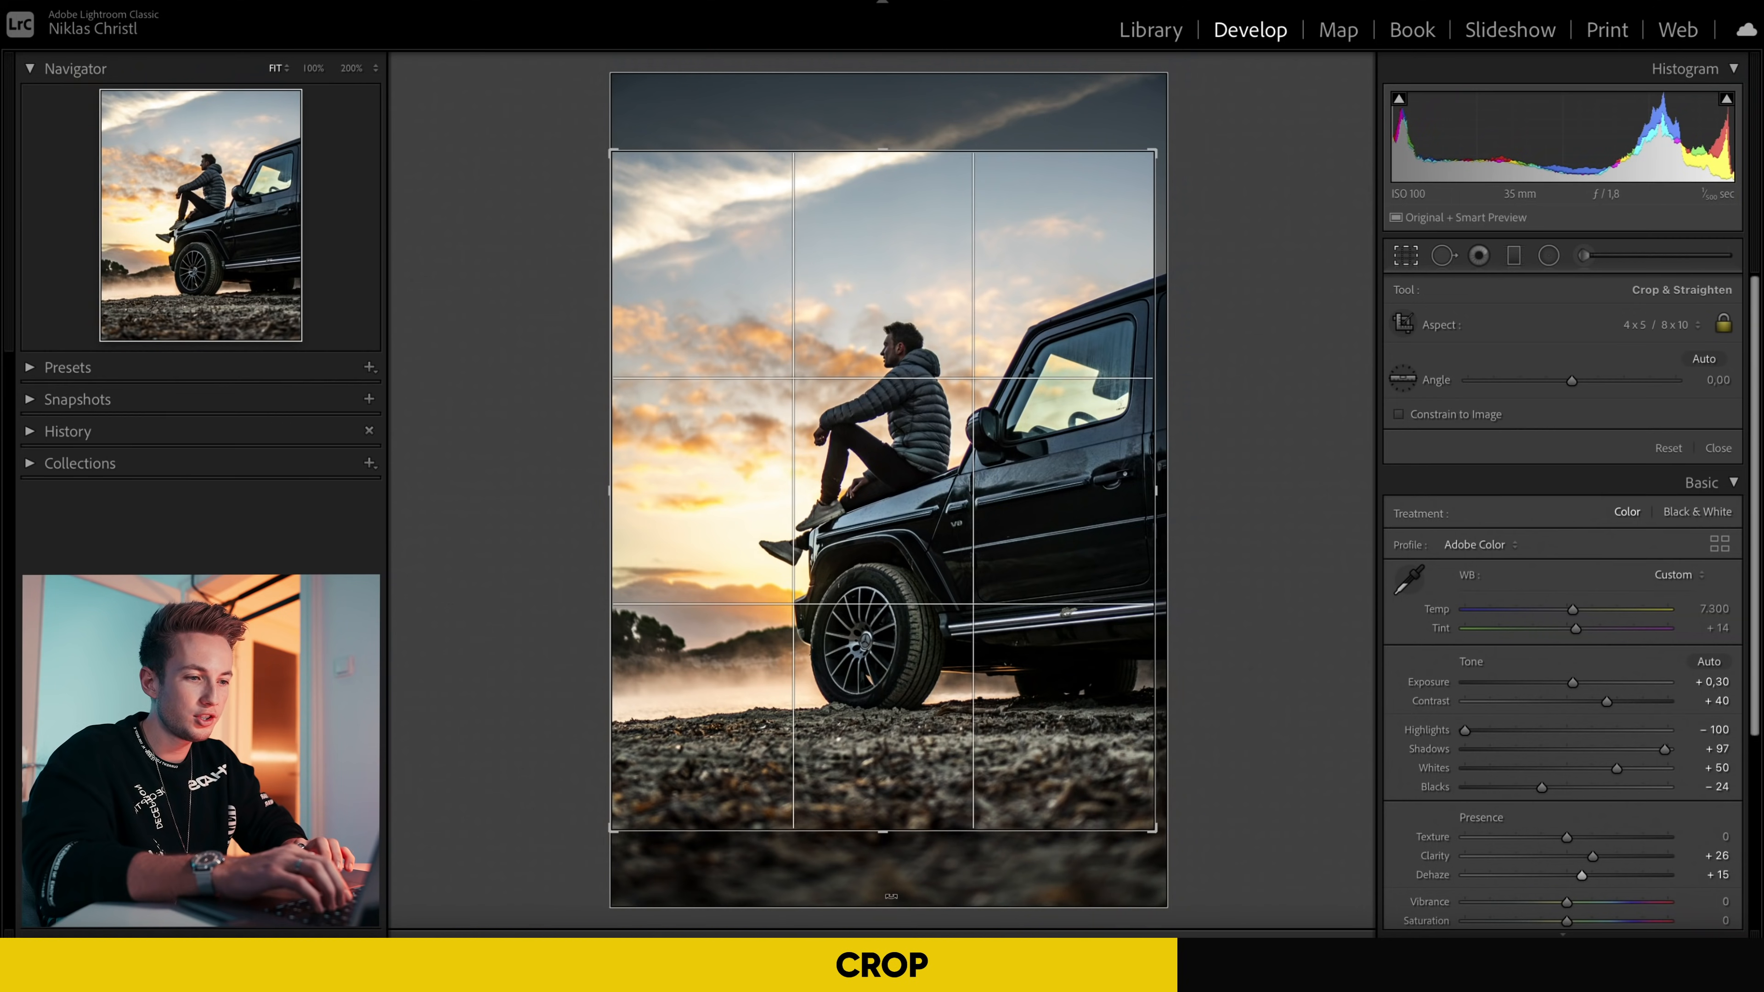
pyautogui.moveTo(889, 880)
pyautogui.mouseDown()
pyautogui.moveTo(870, 883)
pyautogui.moveTo(892, 881)
pyautogui.moveTo(876, 856)
pyautogui.moveTo(930, 859)
pyautogui.moveTo(878, 858)
pyautogui.mouseUp()
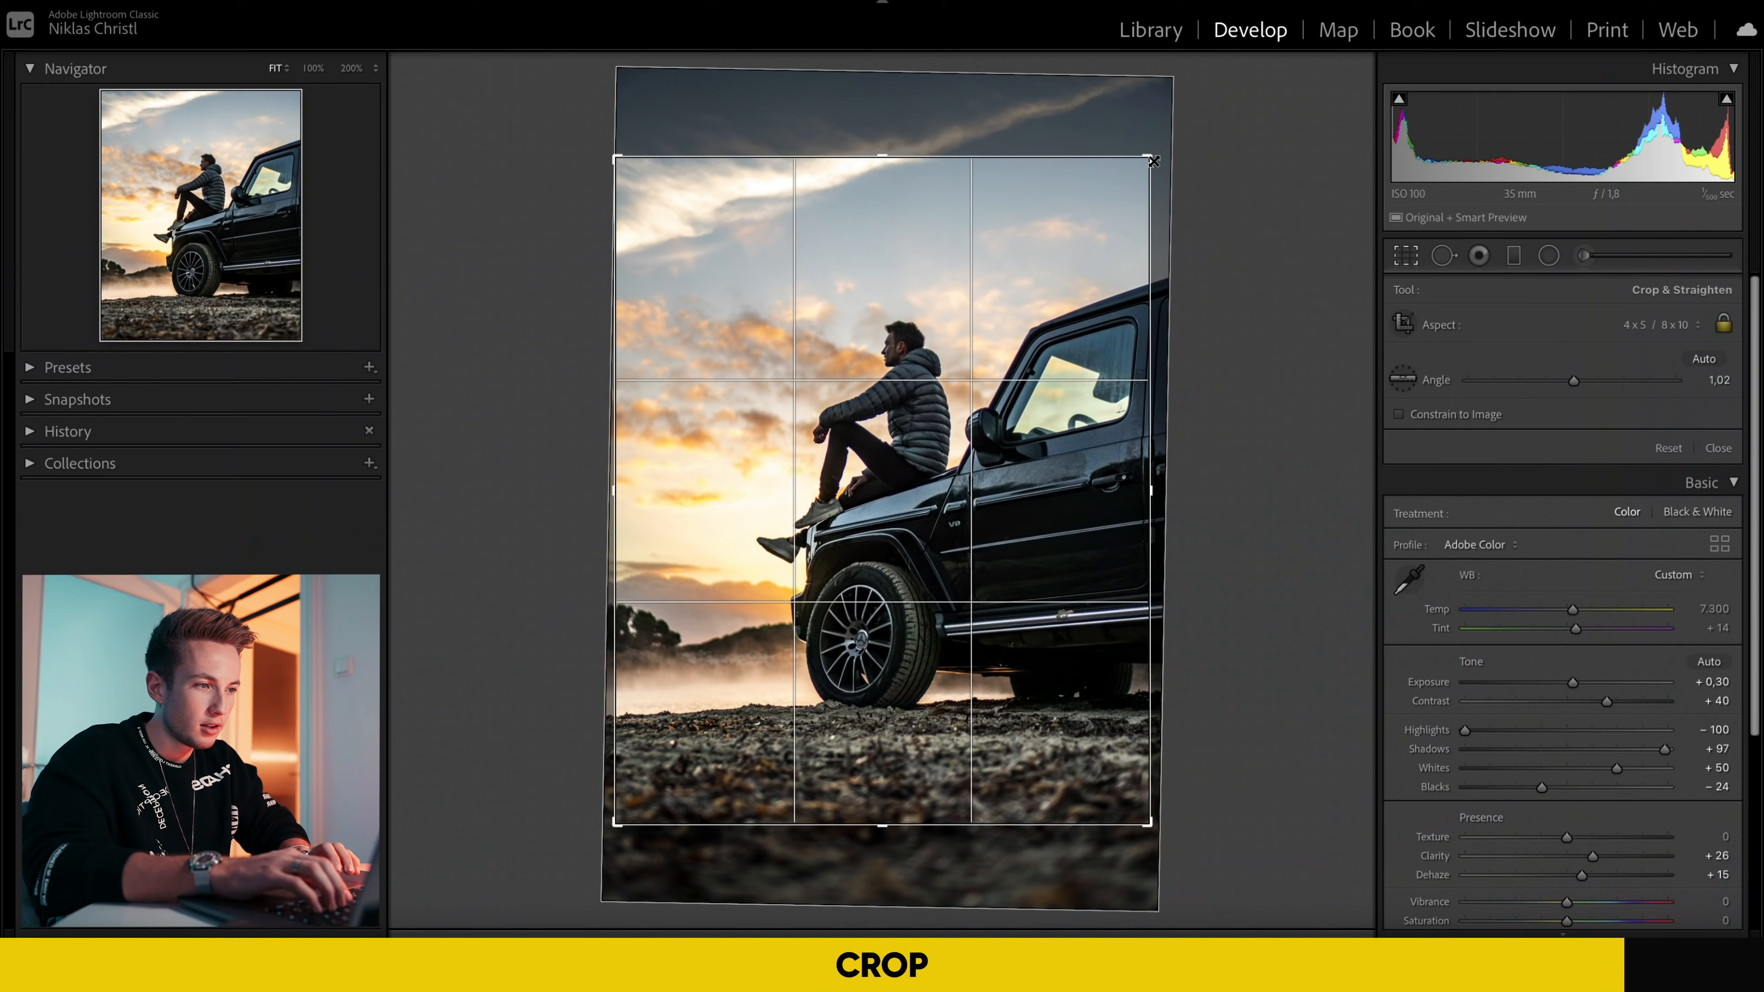
pyautogui.moveTo(1153, 159); pyautogui.dragTo(1153, 159)
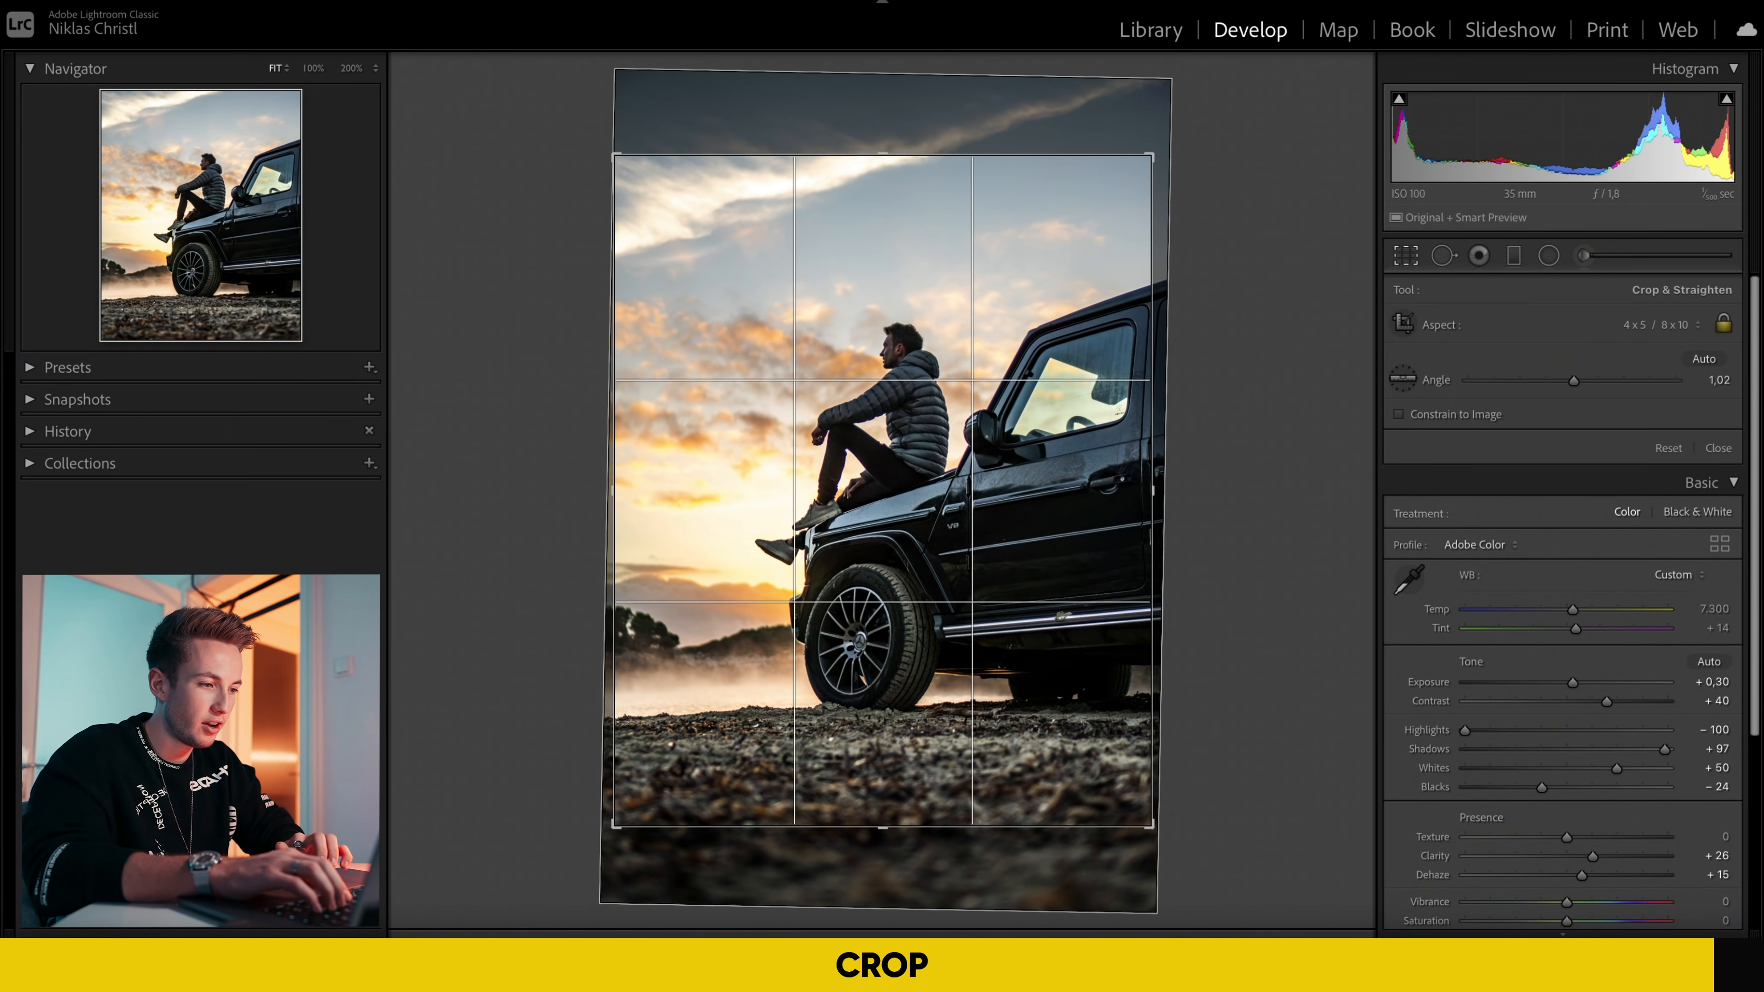
pyautogui.press('Return')
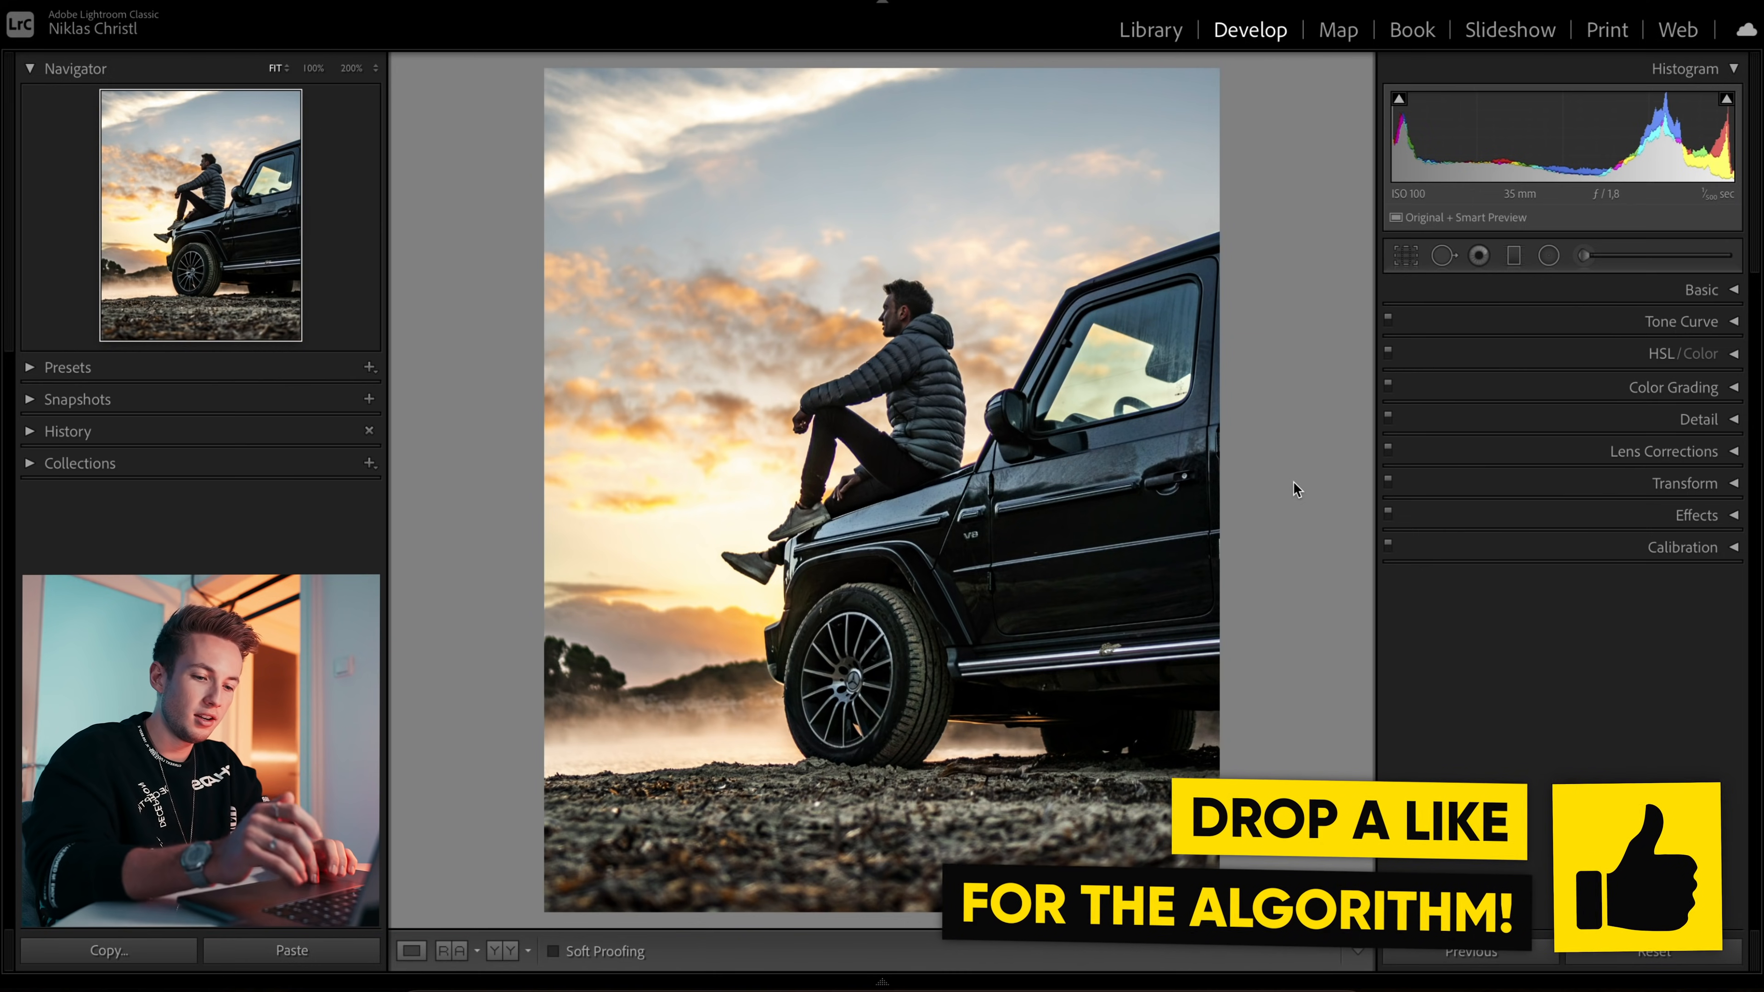
pyautogui.press('y')
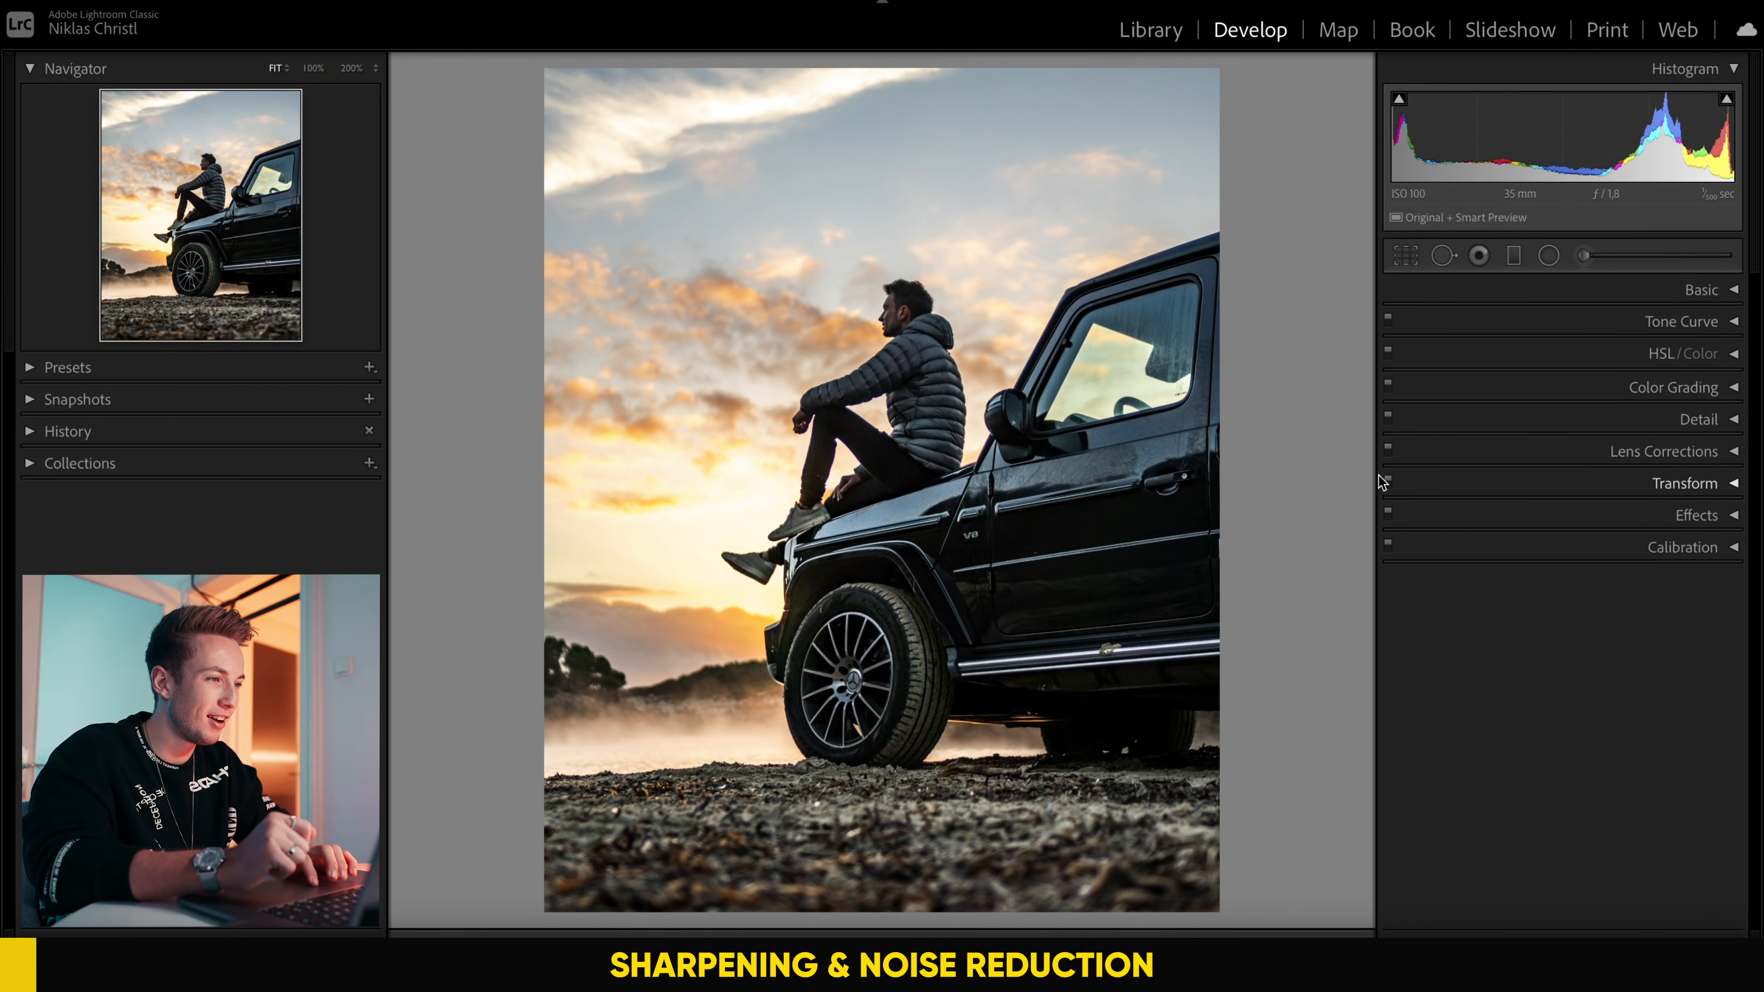
# Step: Set the sharpening Amount to 50 in the Detail settings, judging it on the man's jacket
pyautogui.click(1698, 420)
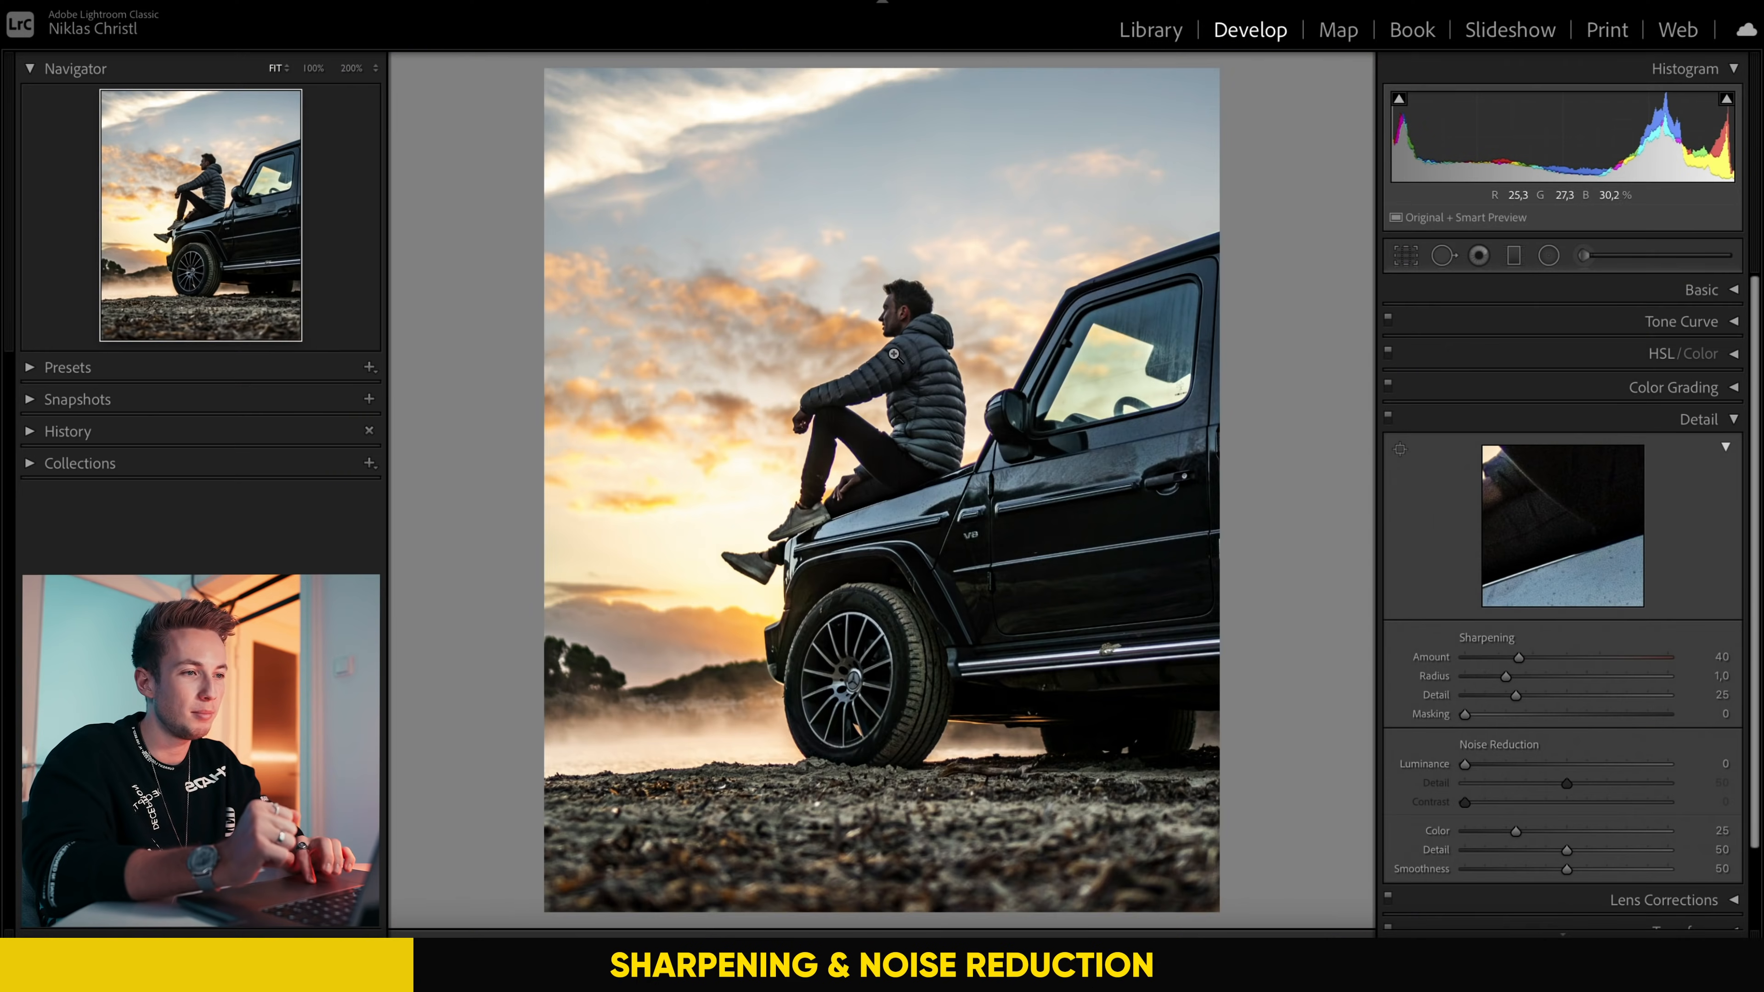
pyautogui.click(874, 366)
pyautogui.moveTo(769, 411); pyautogui.dragTo(960, 467)
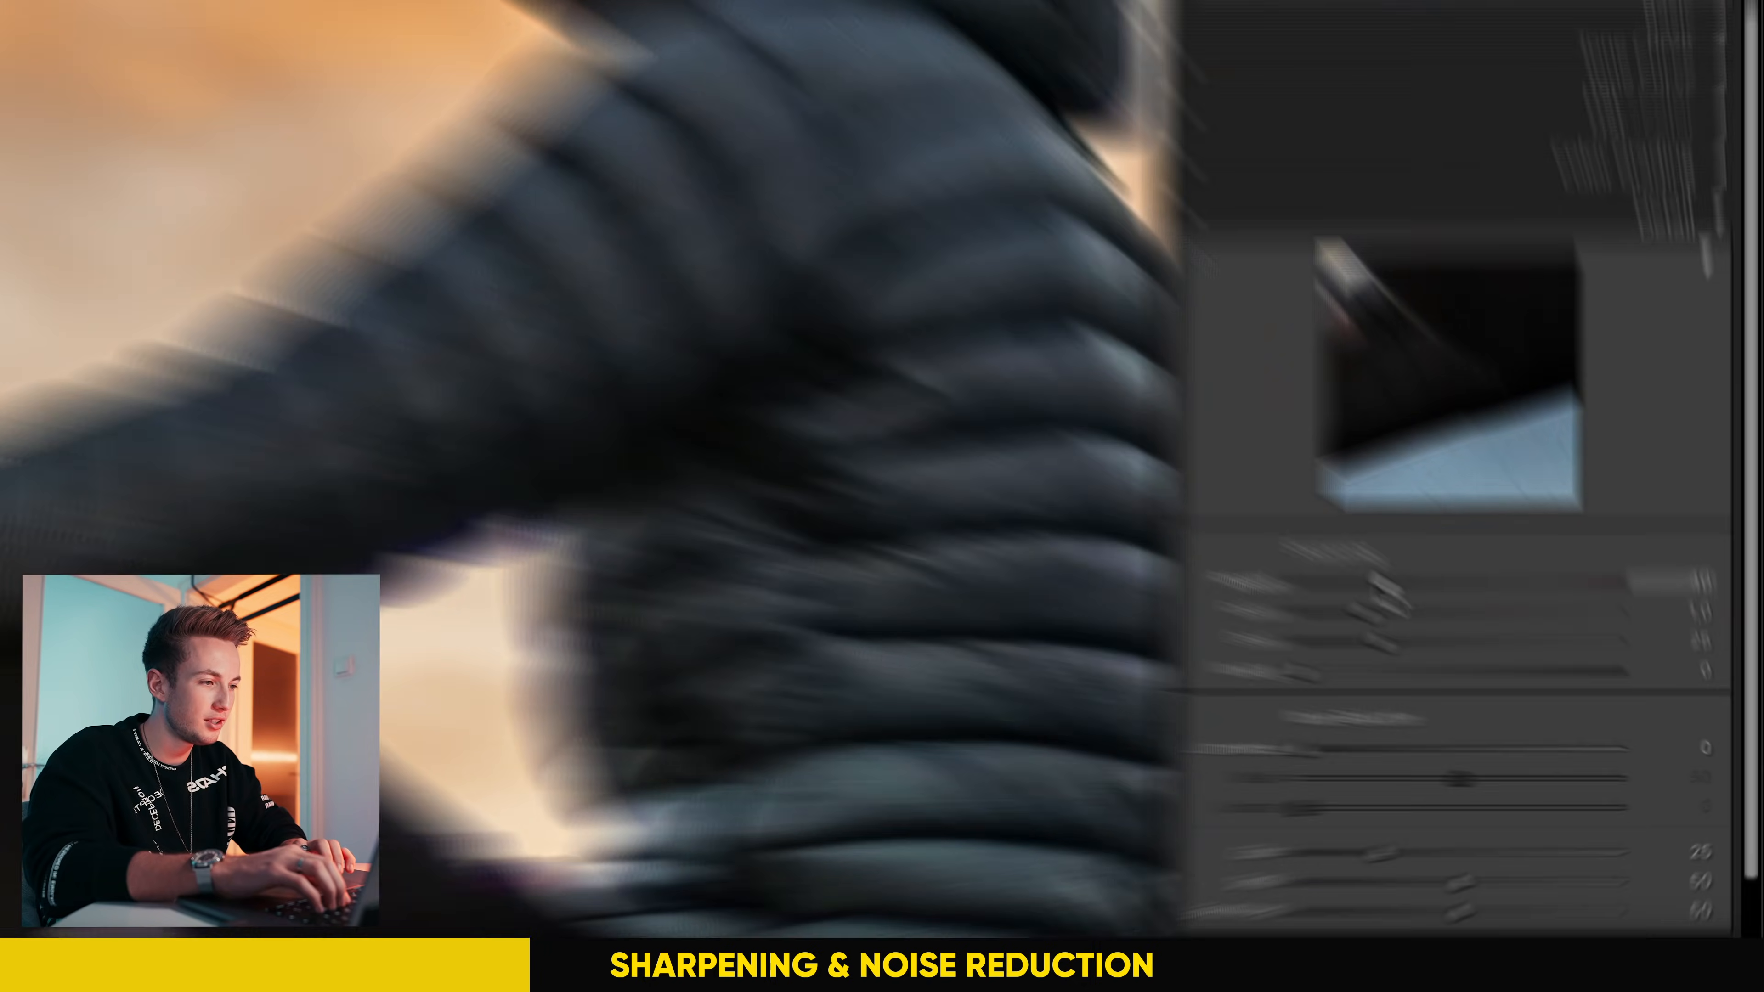
pyautogui.moveTo(1518, 657); pyautogui.dragTo(1532, 659)
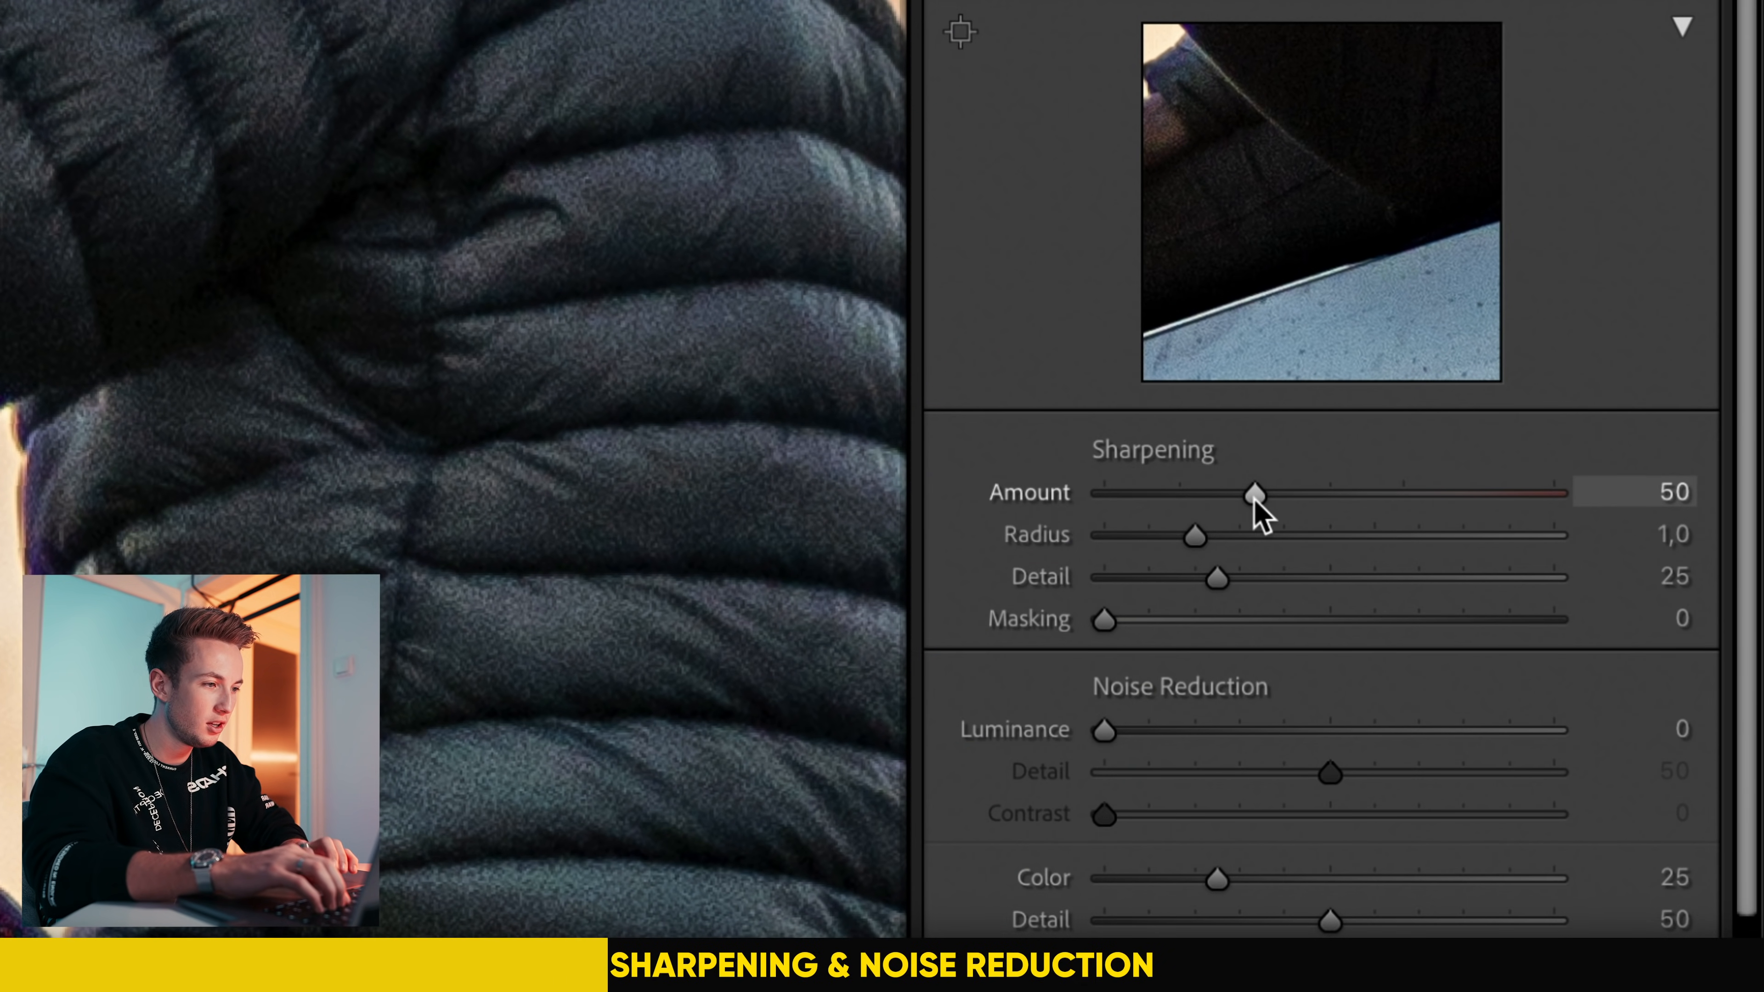
pyautogui.click(1260, 714)
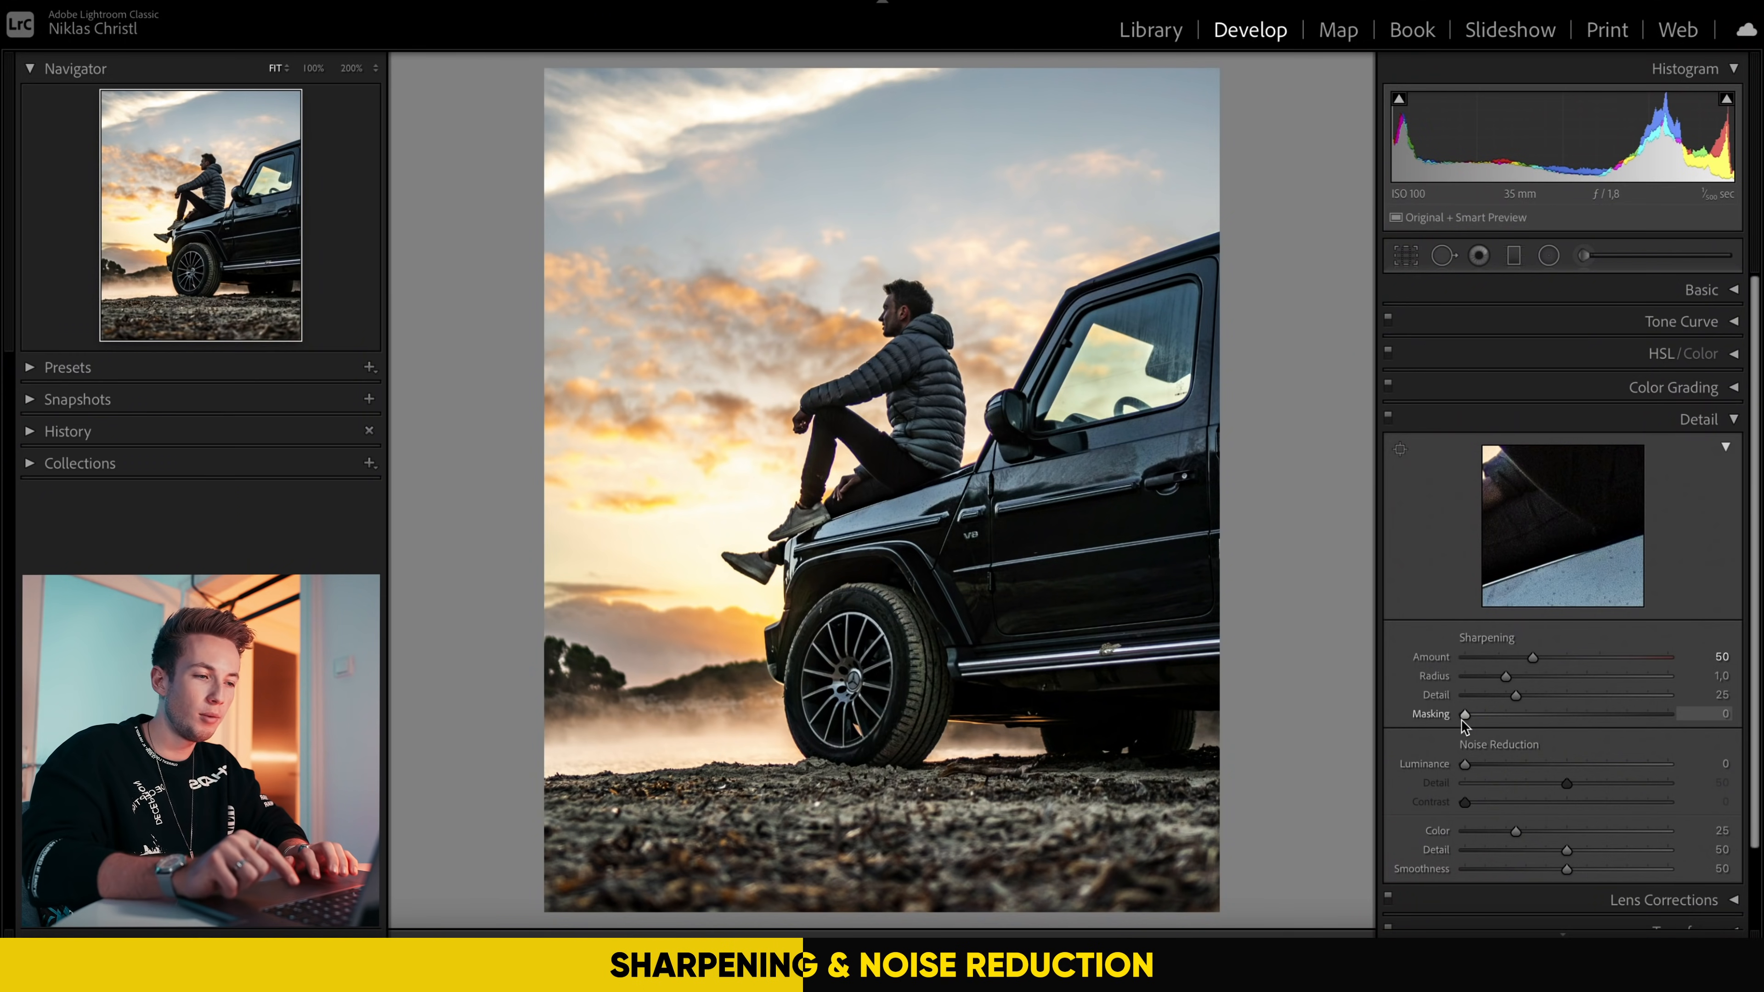
# Step: Set the sharpening Masking to 84 using the black-and-white mask preview, limiting sharpening to the main edges
pyautogui.press('alt')
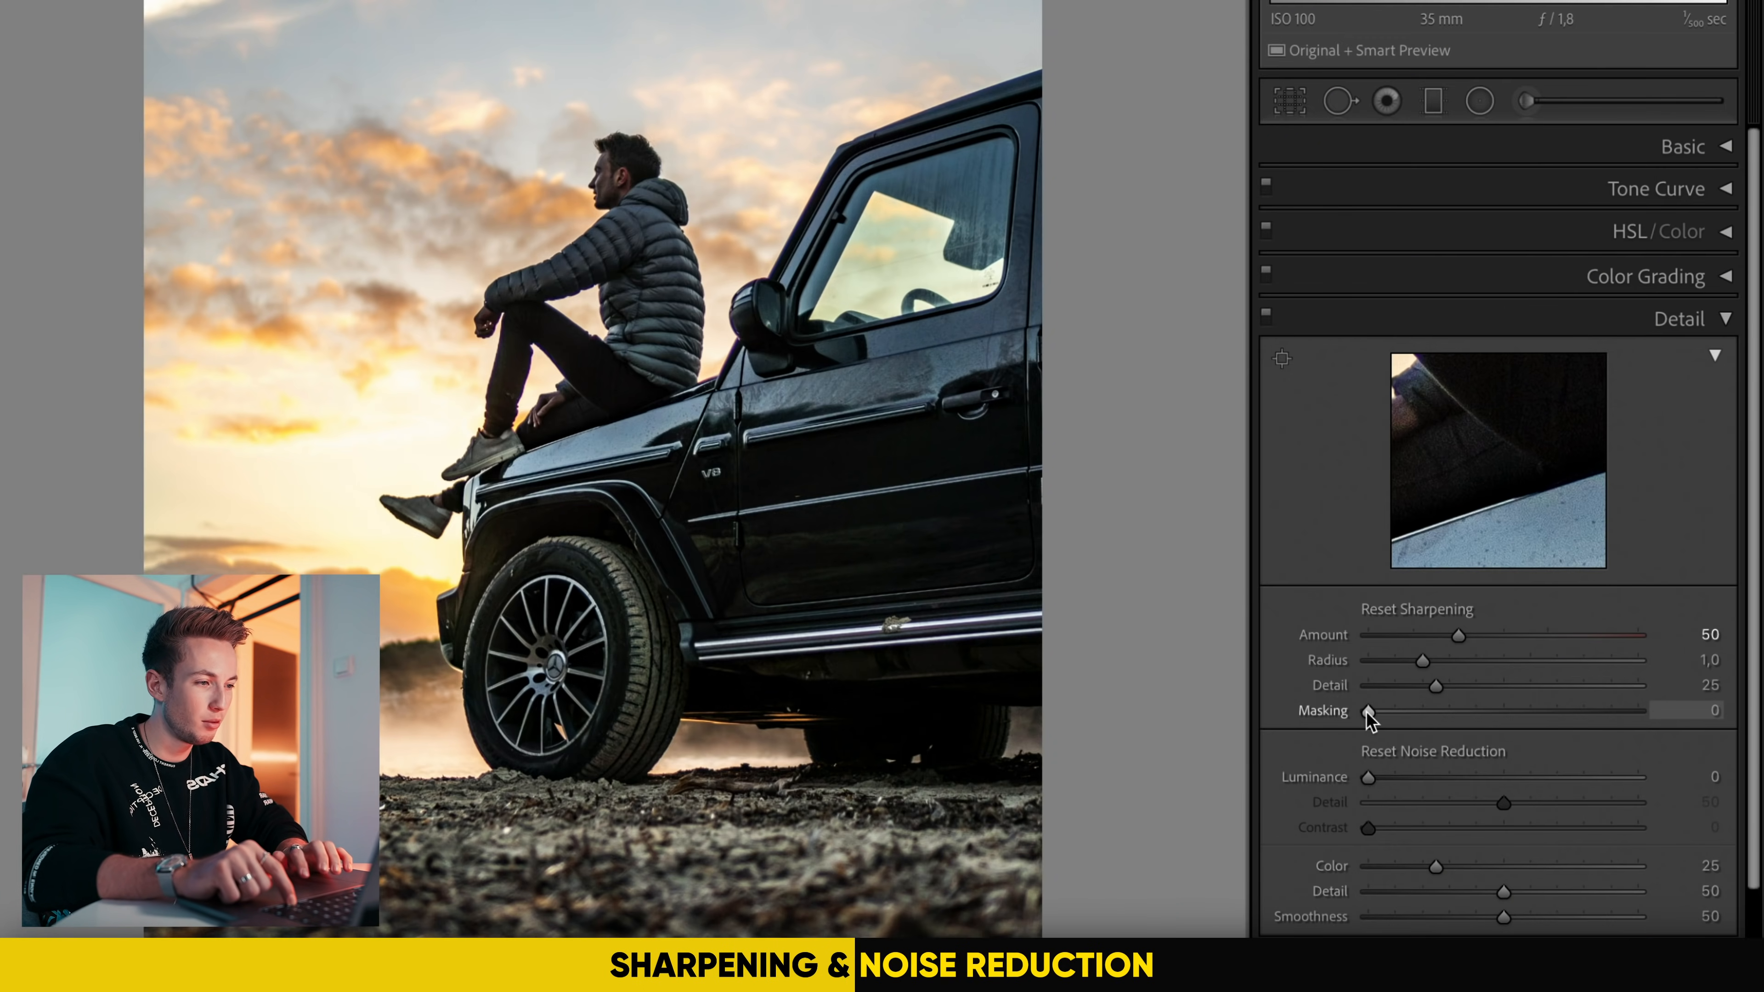
pyautogui.moveTo(1369, 710); pyautogui.dragTo(1582, 709)
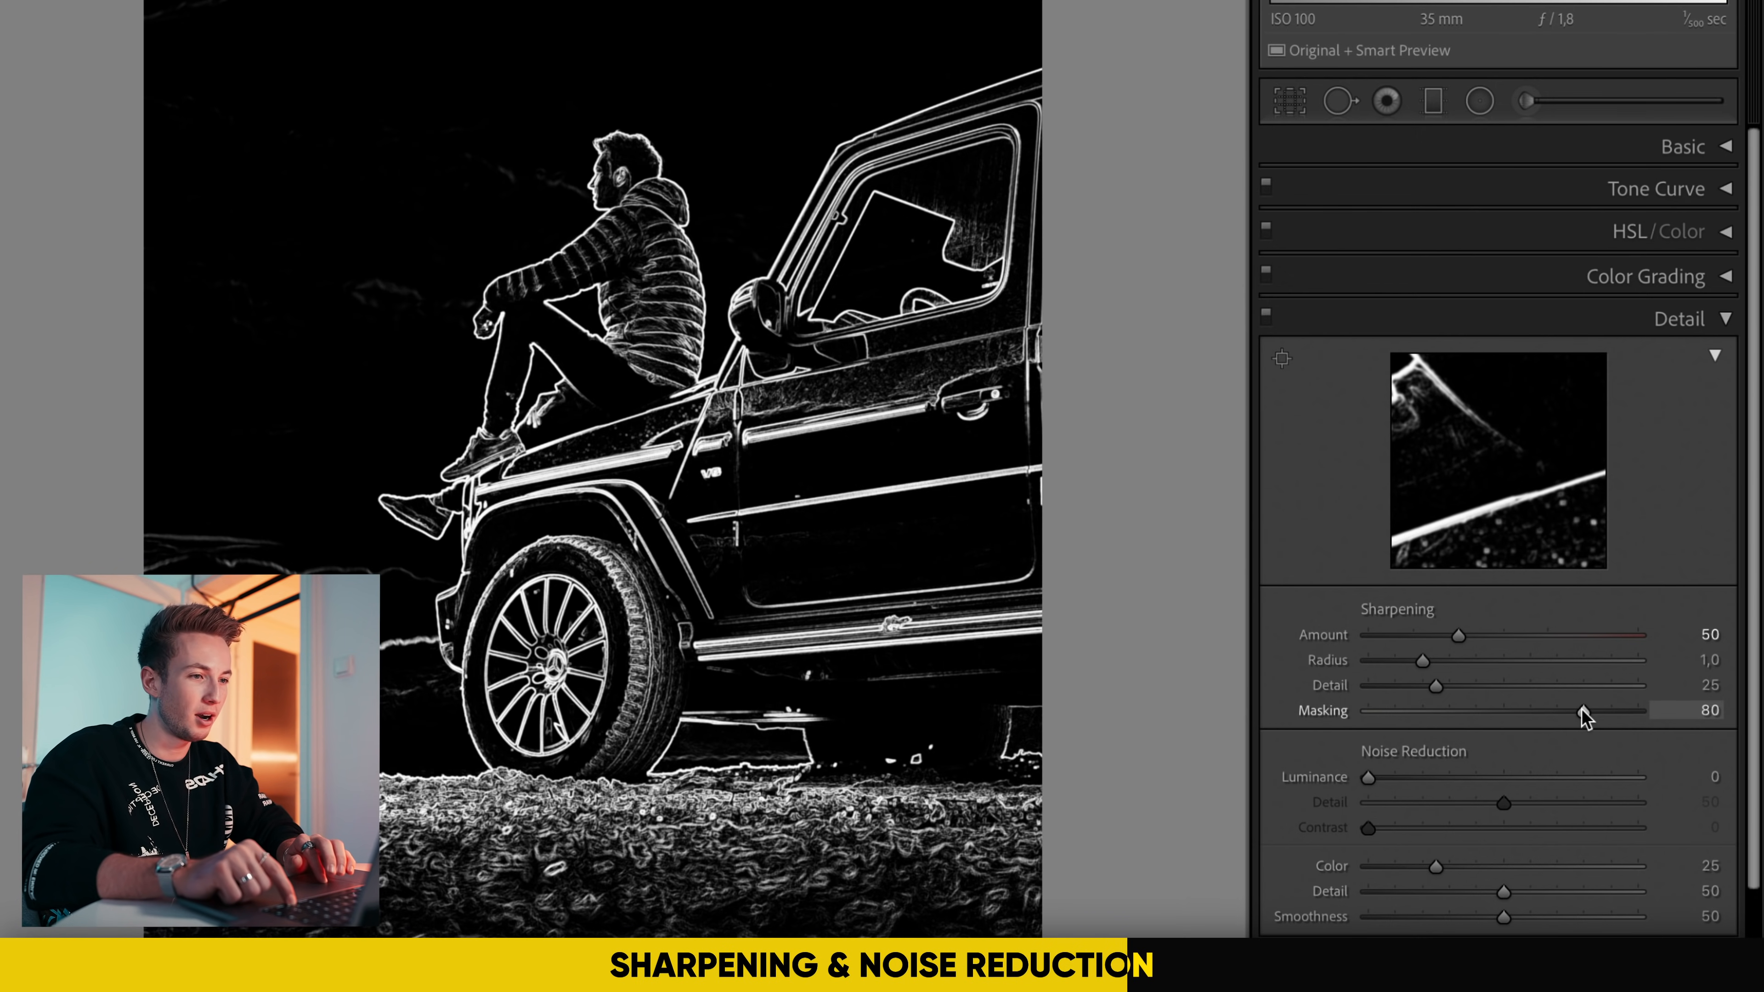
pyautogui.moveTo(1583, 709); pyautogui.dragTo(1592, 711)
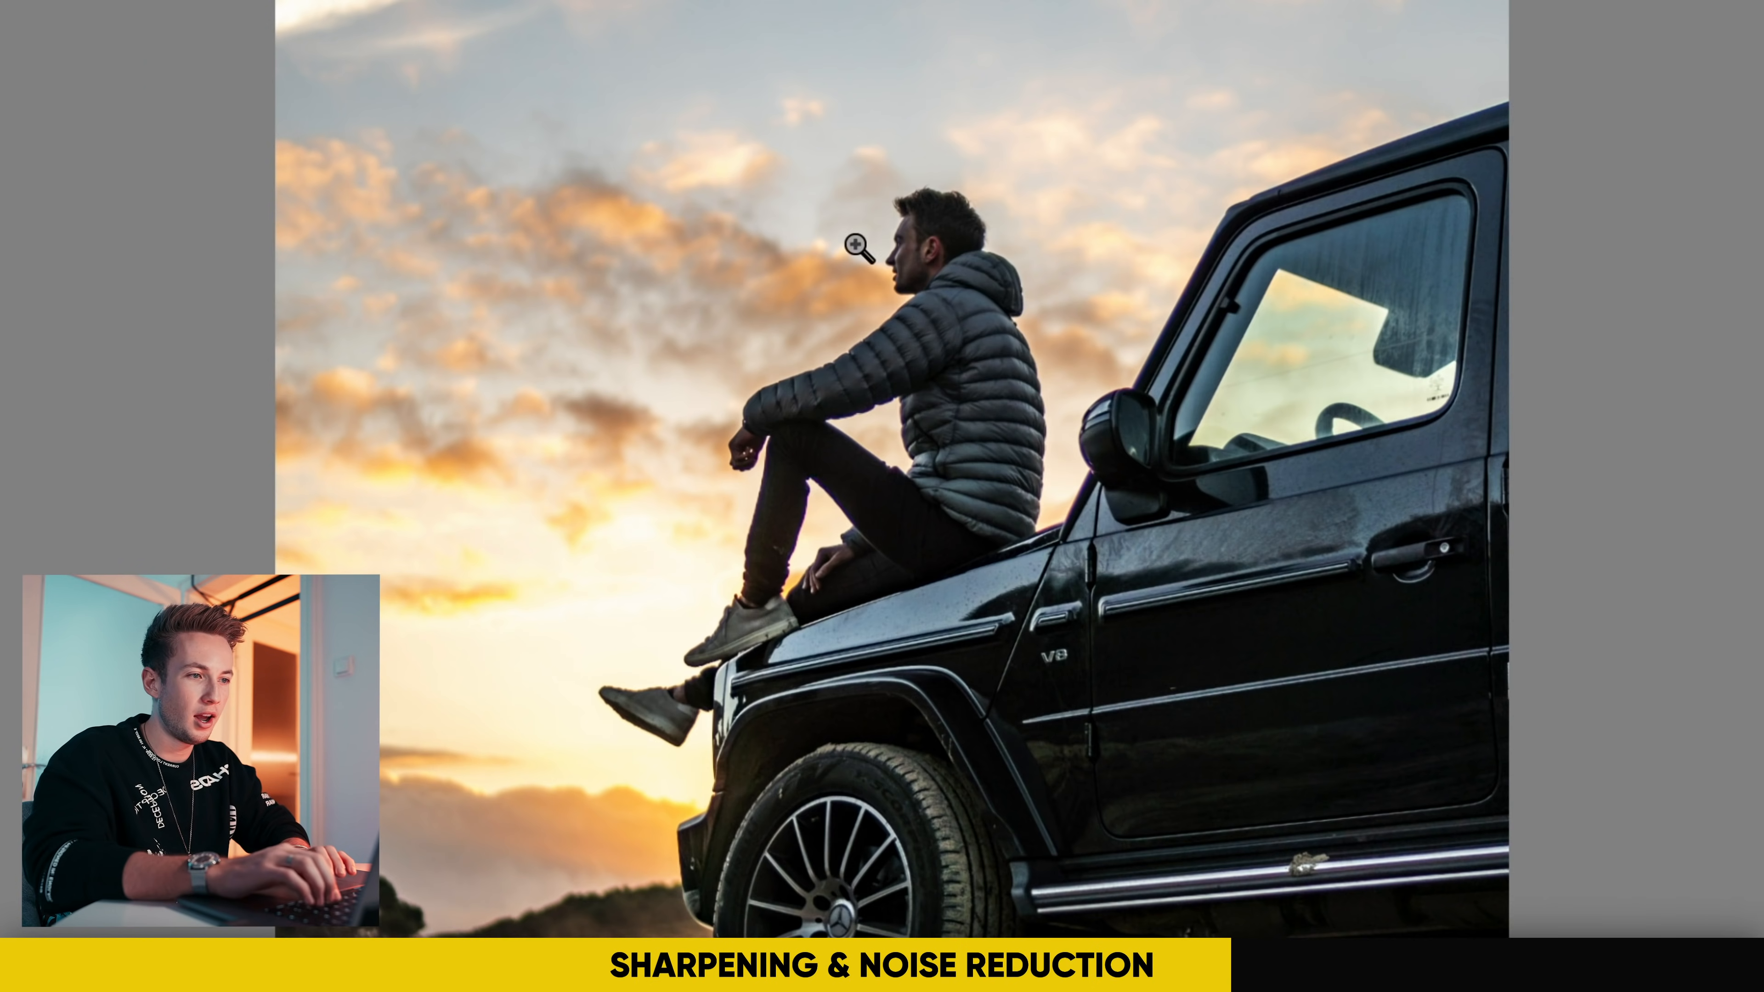
# Step: Set the Luminance noise reduction to 13, judging the grain on the man's jacket
pyautogui.click(920, 339)
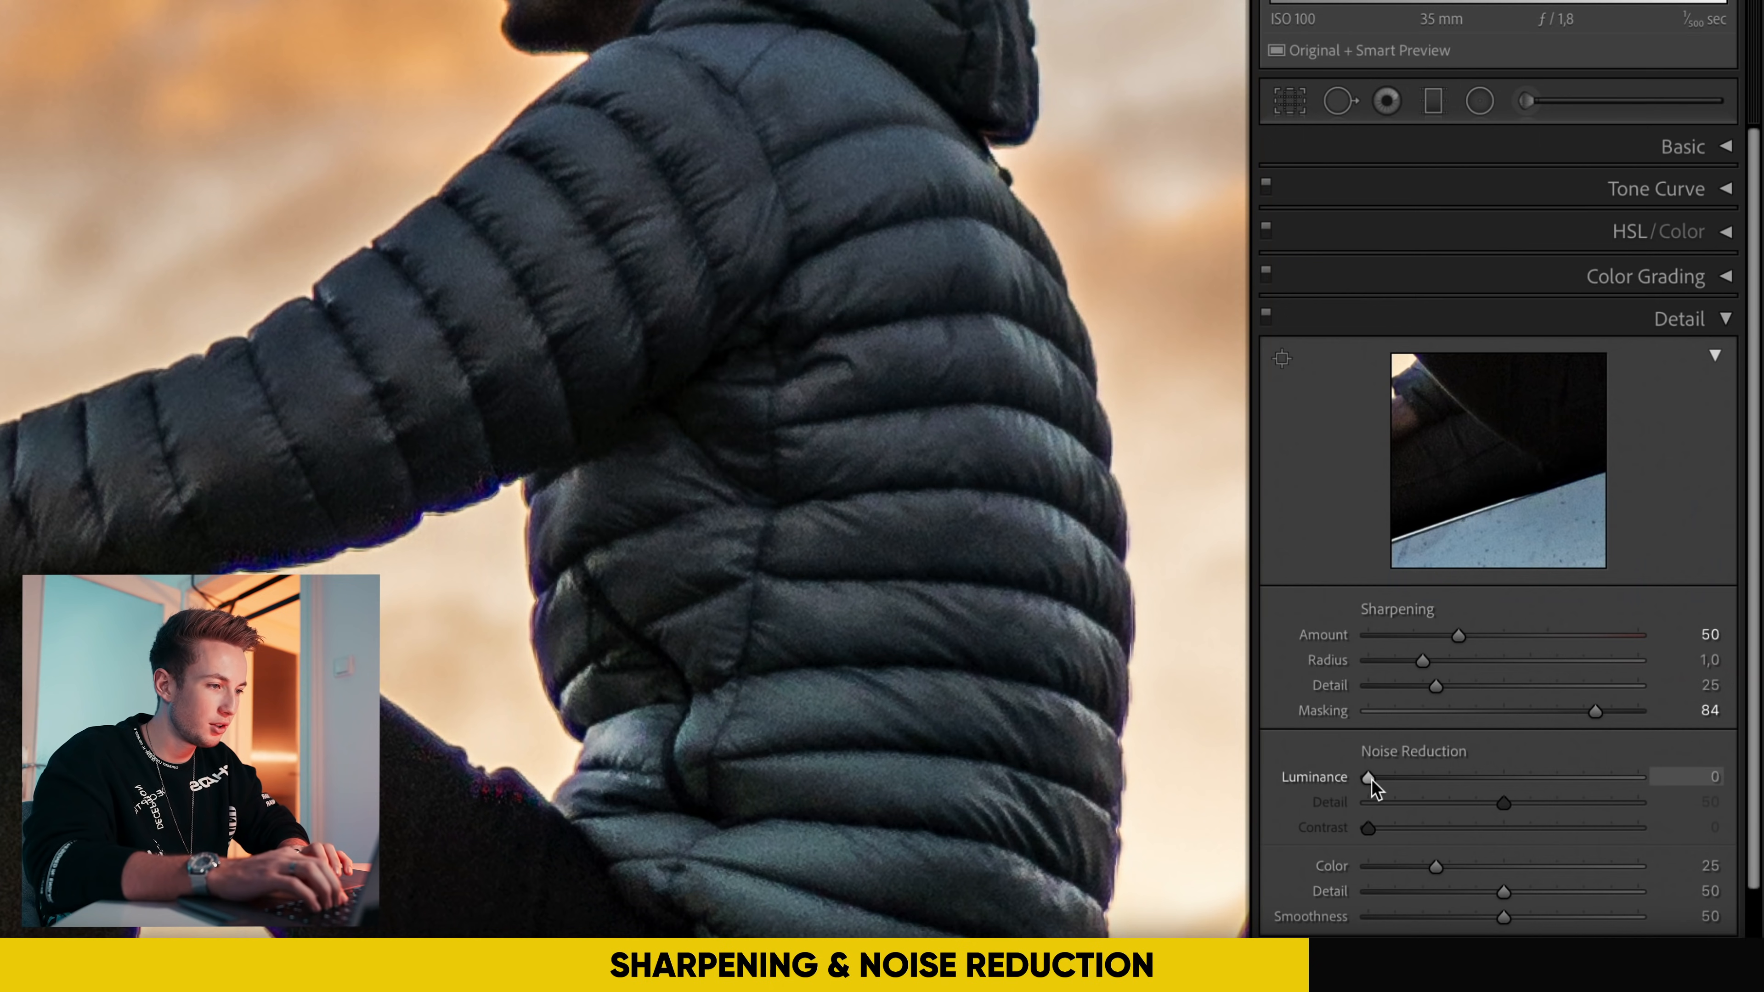
pyautogui.moveTo(1371, 779); pyautogui.dragTo(1405, 775)
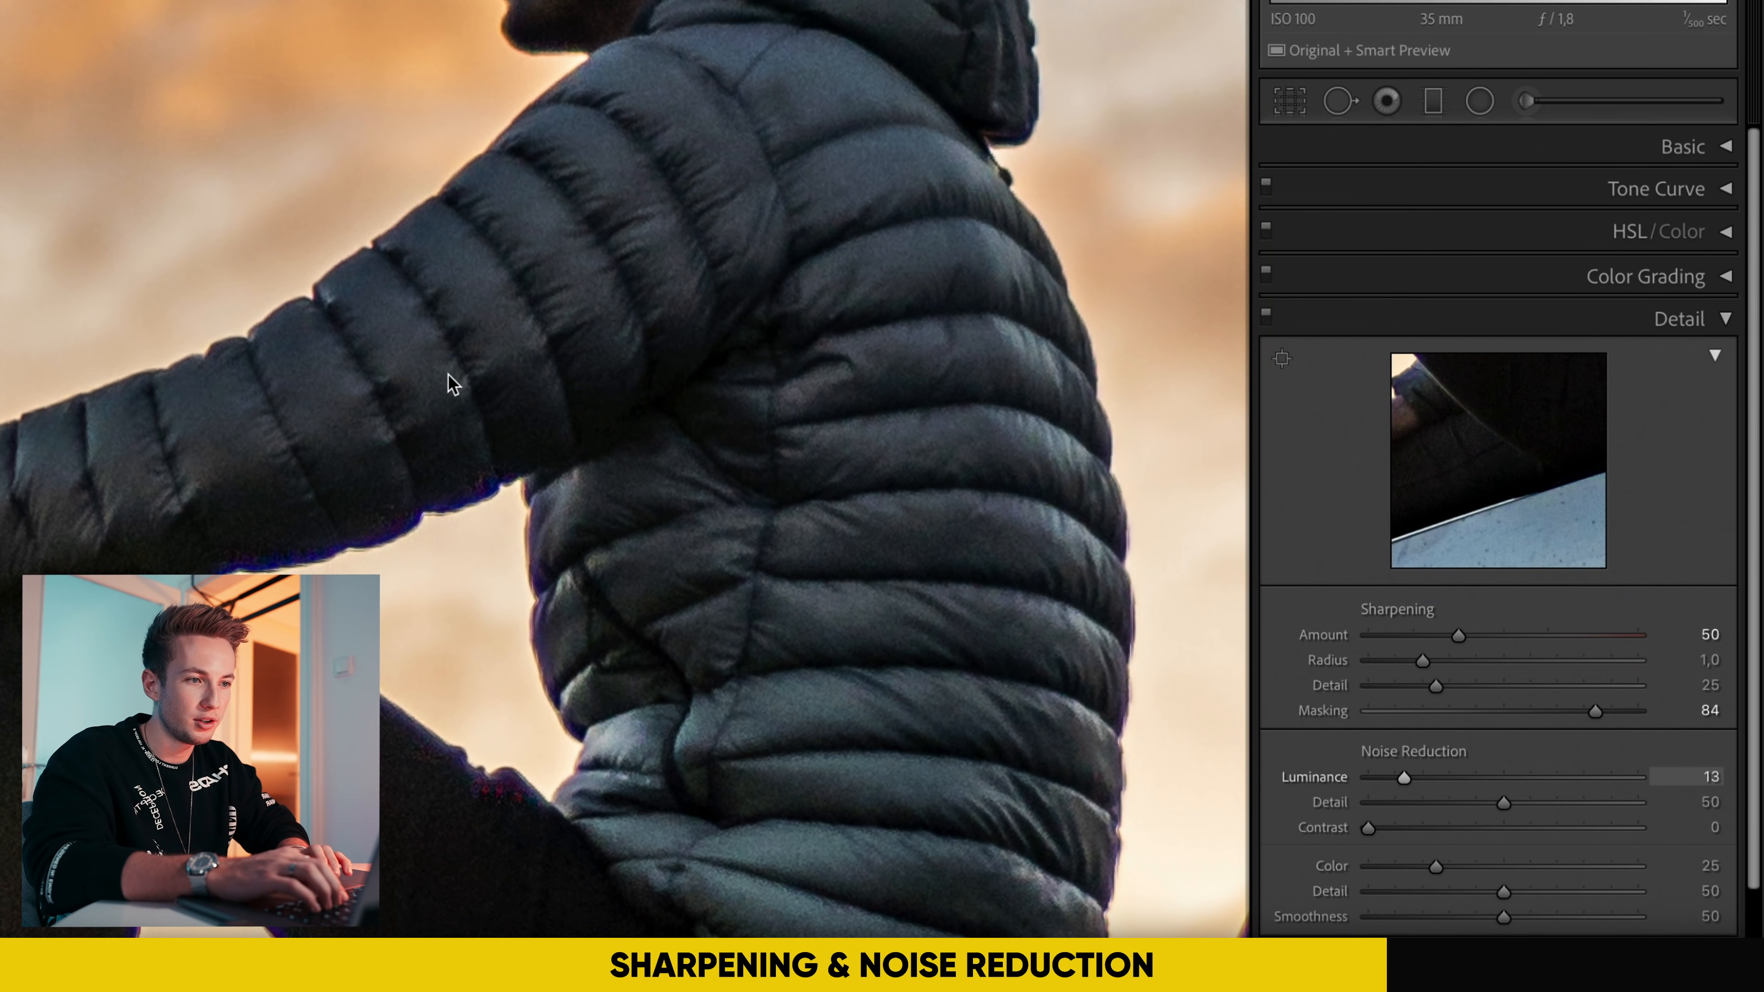
# Step: Compare the jacket sleeve close up with the Detail adjustments switched off and on, ending back at the full photo
pyautogui.press('z')
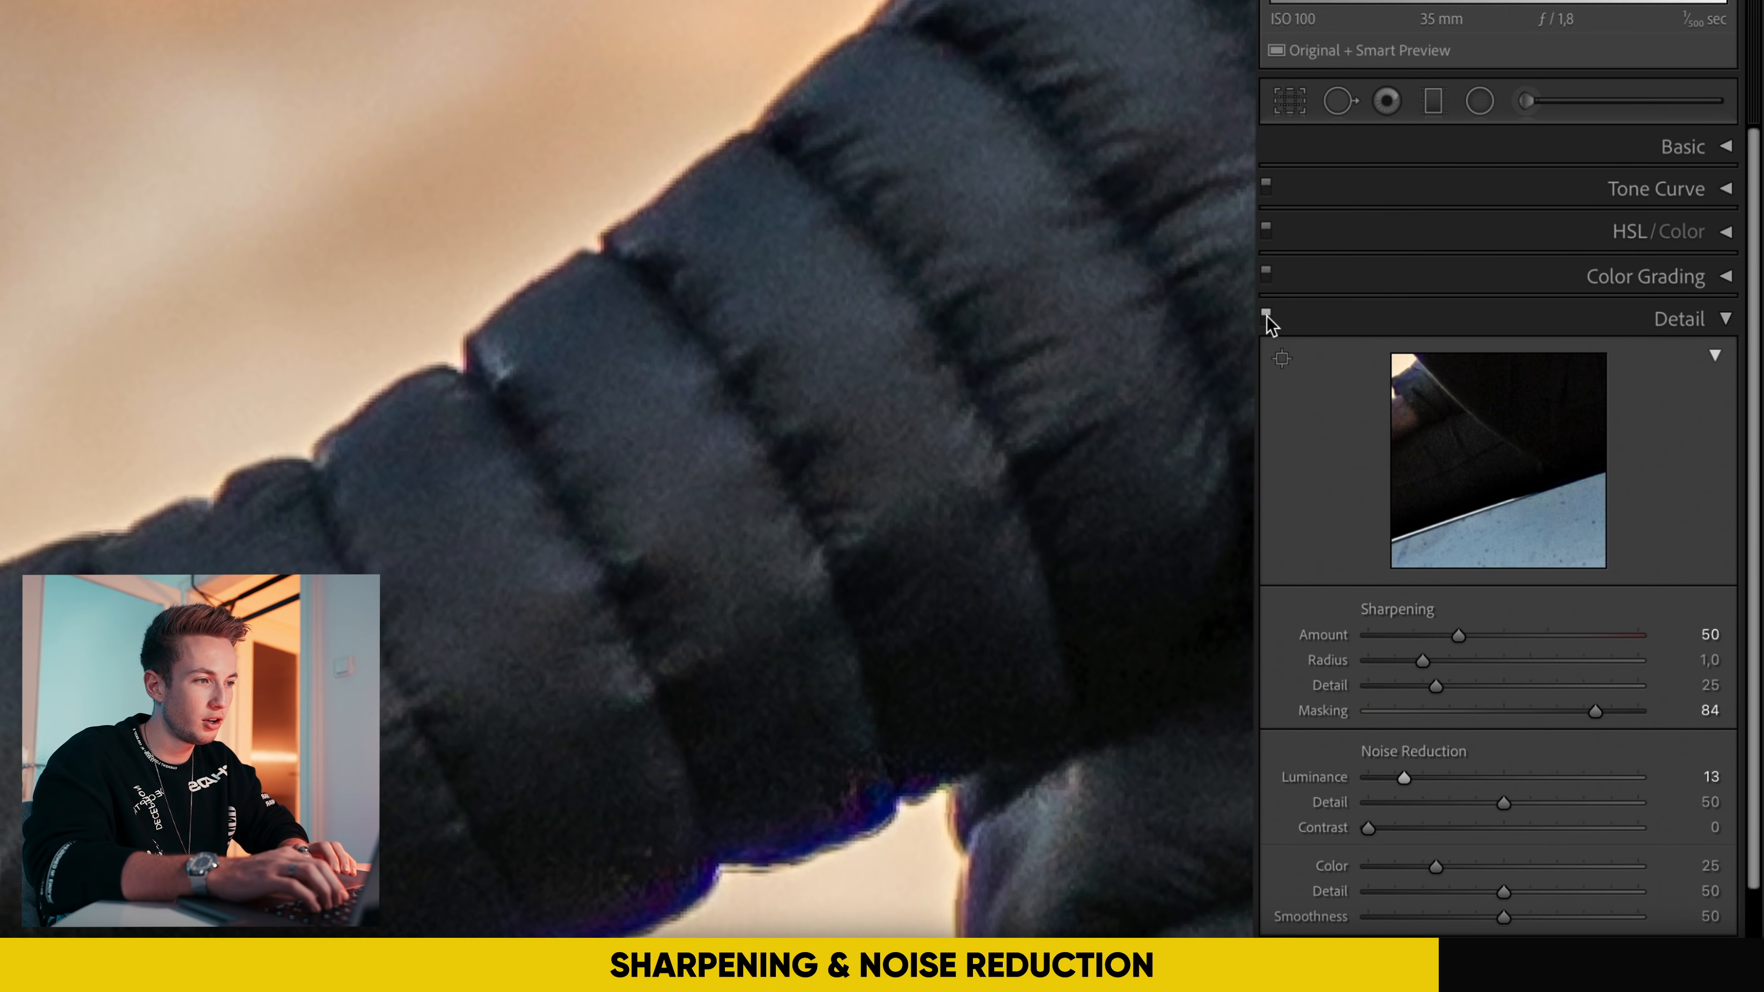
pyautogui.click(1268, 318)
pyautogui.click(1268, 319)
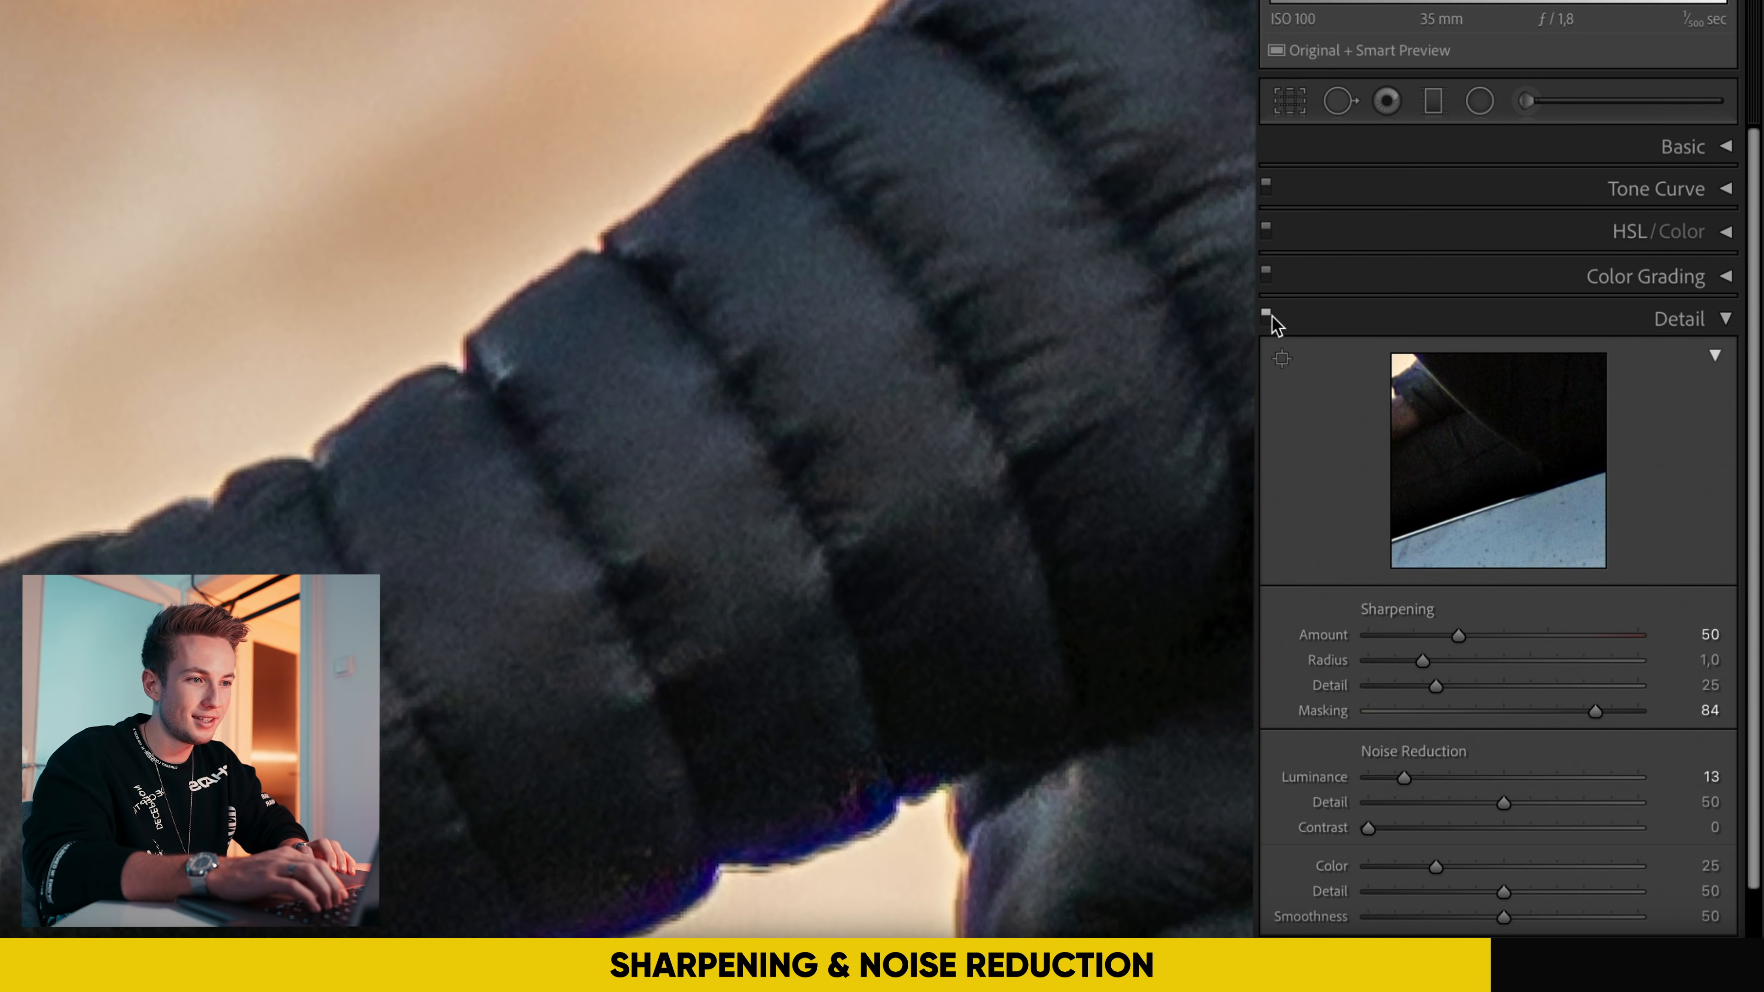
pyautogui.click(1267, 319)
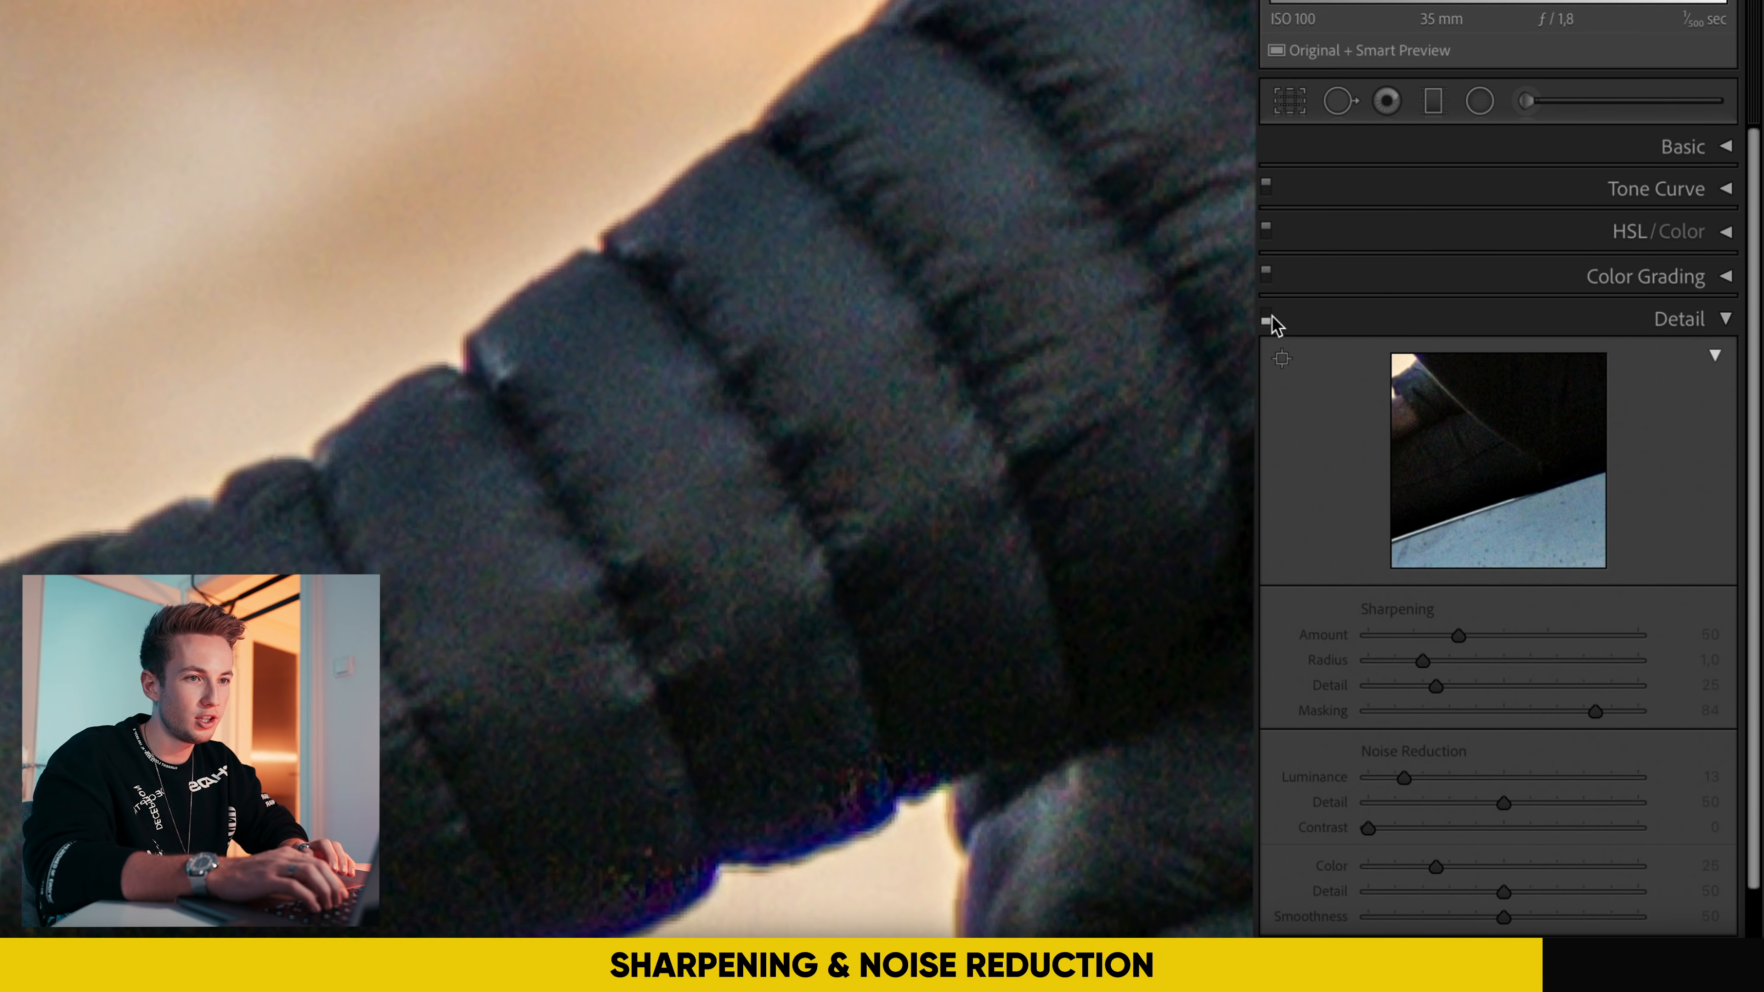
pyautogui.press('super+equal')
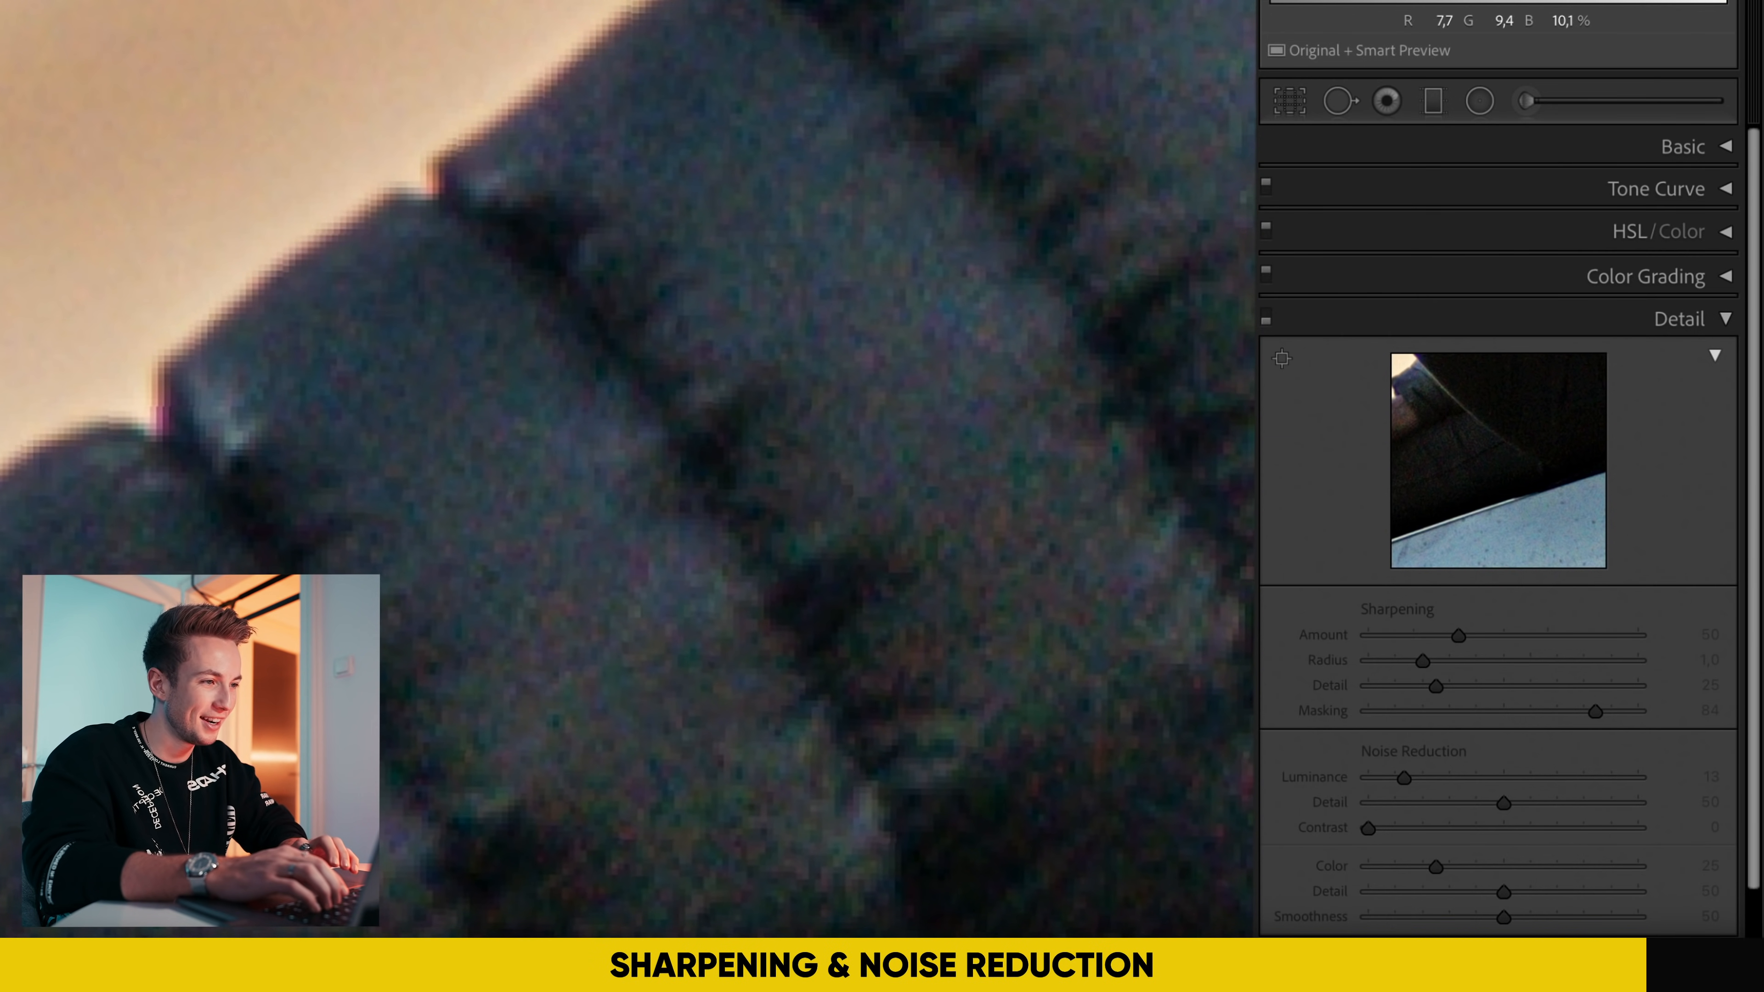
pyautogui.click(1265, 322)
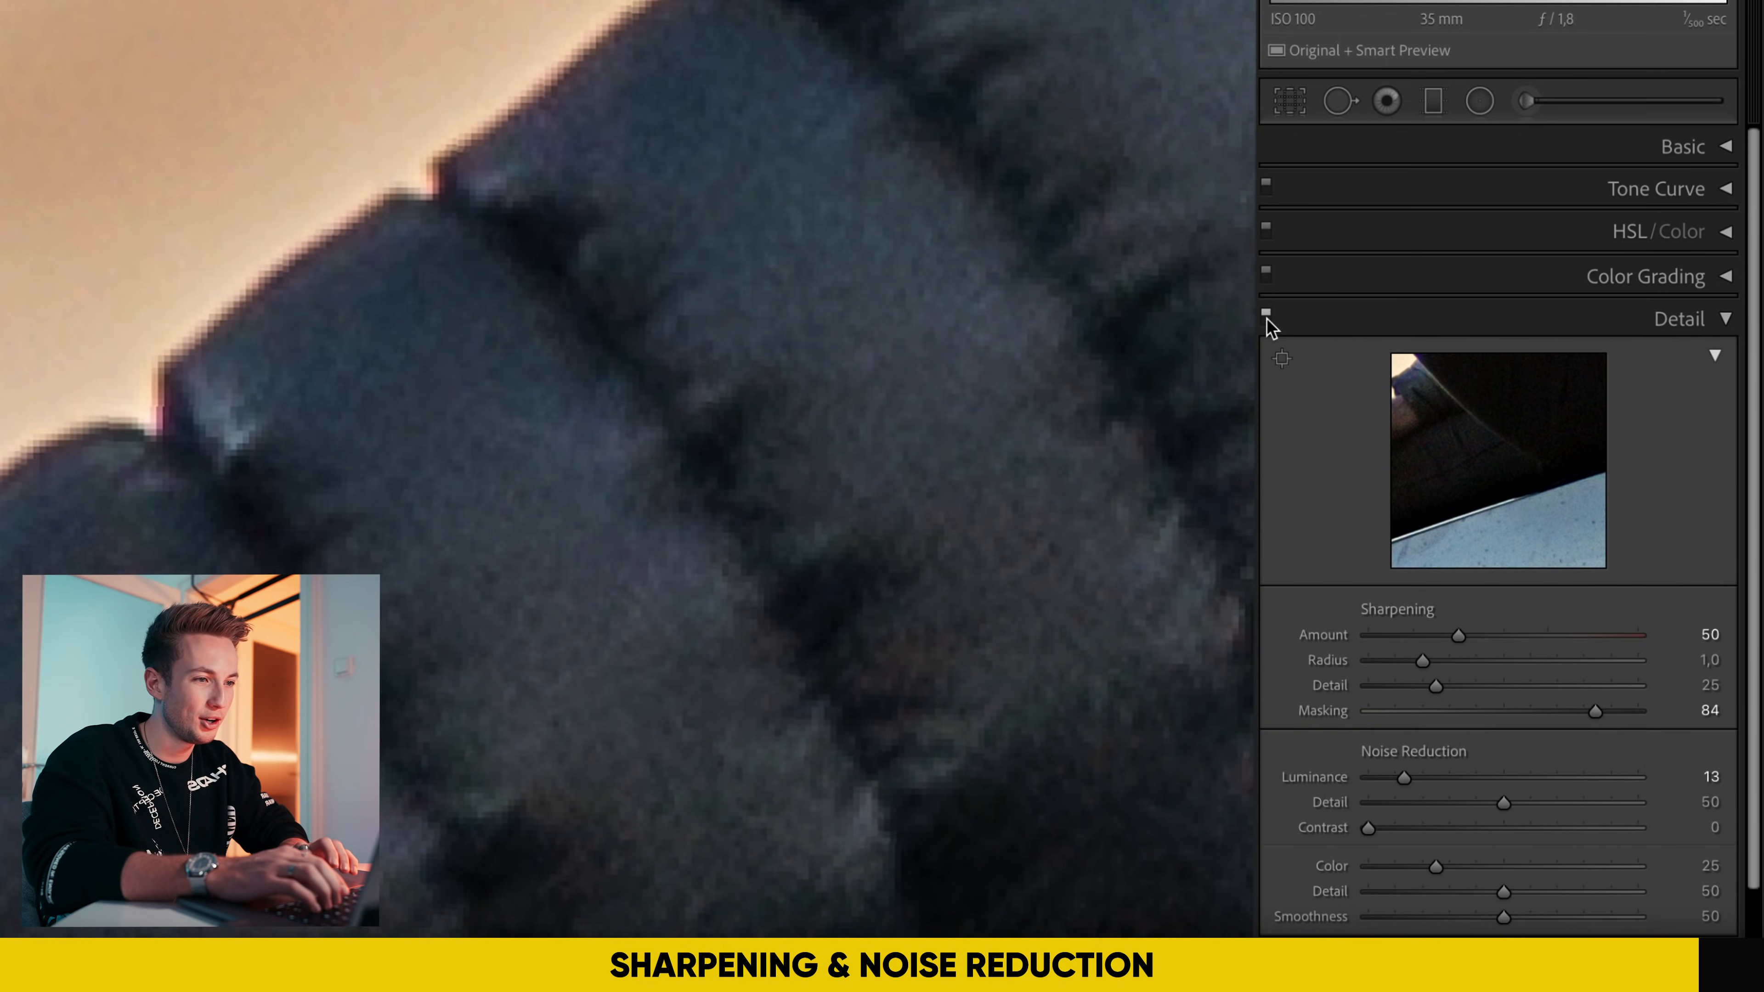
pyautogui.press('super+minus')
pyautogui.click(845, 284)
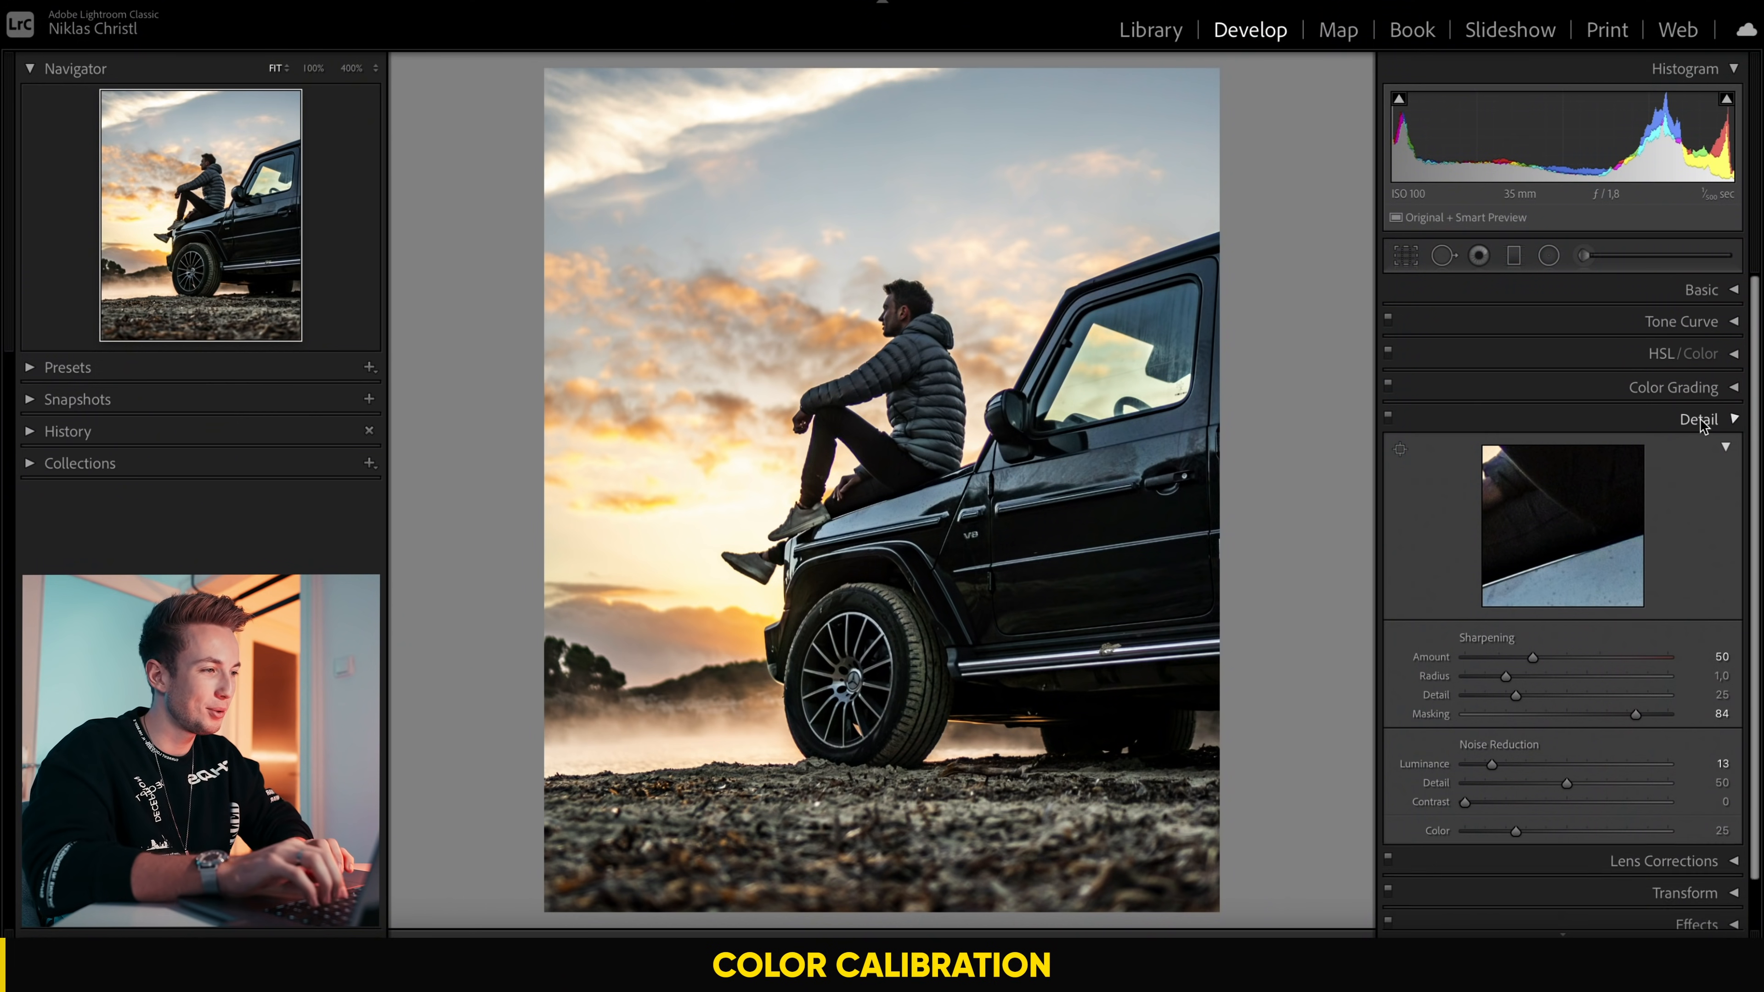
# Step: Collapse the Detail settings and open the Calibration settings
pyautogui.click(1699, 420)
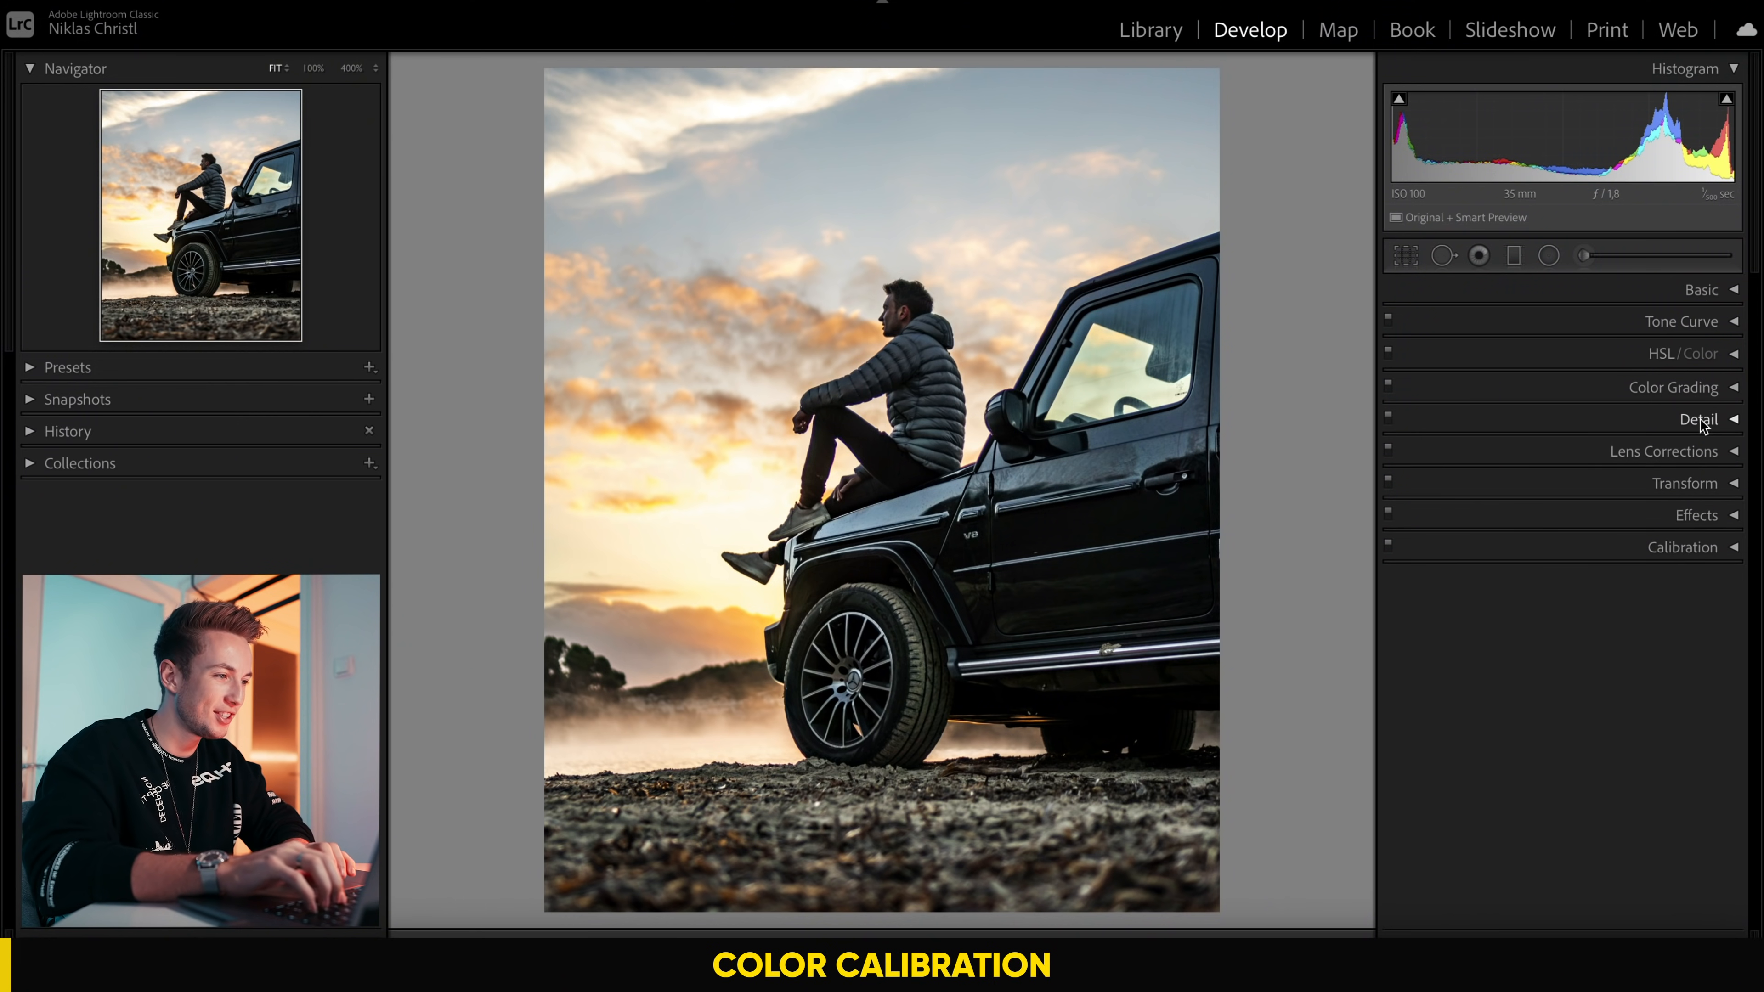
pyautogui.click(1678, 549)
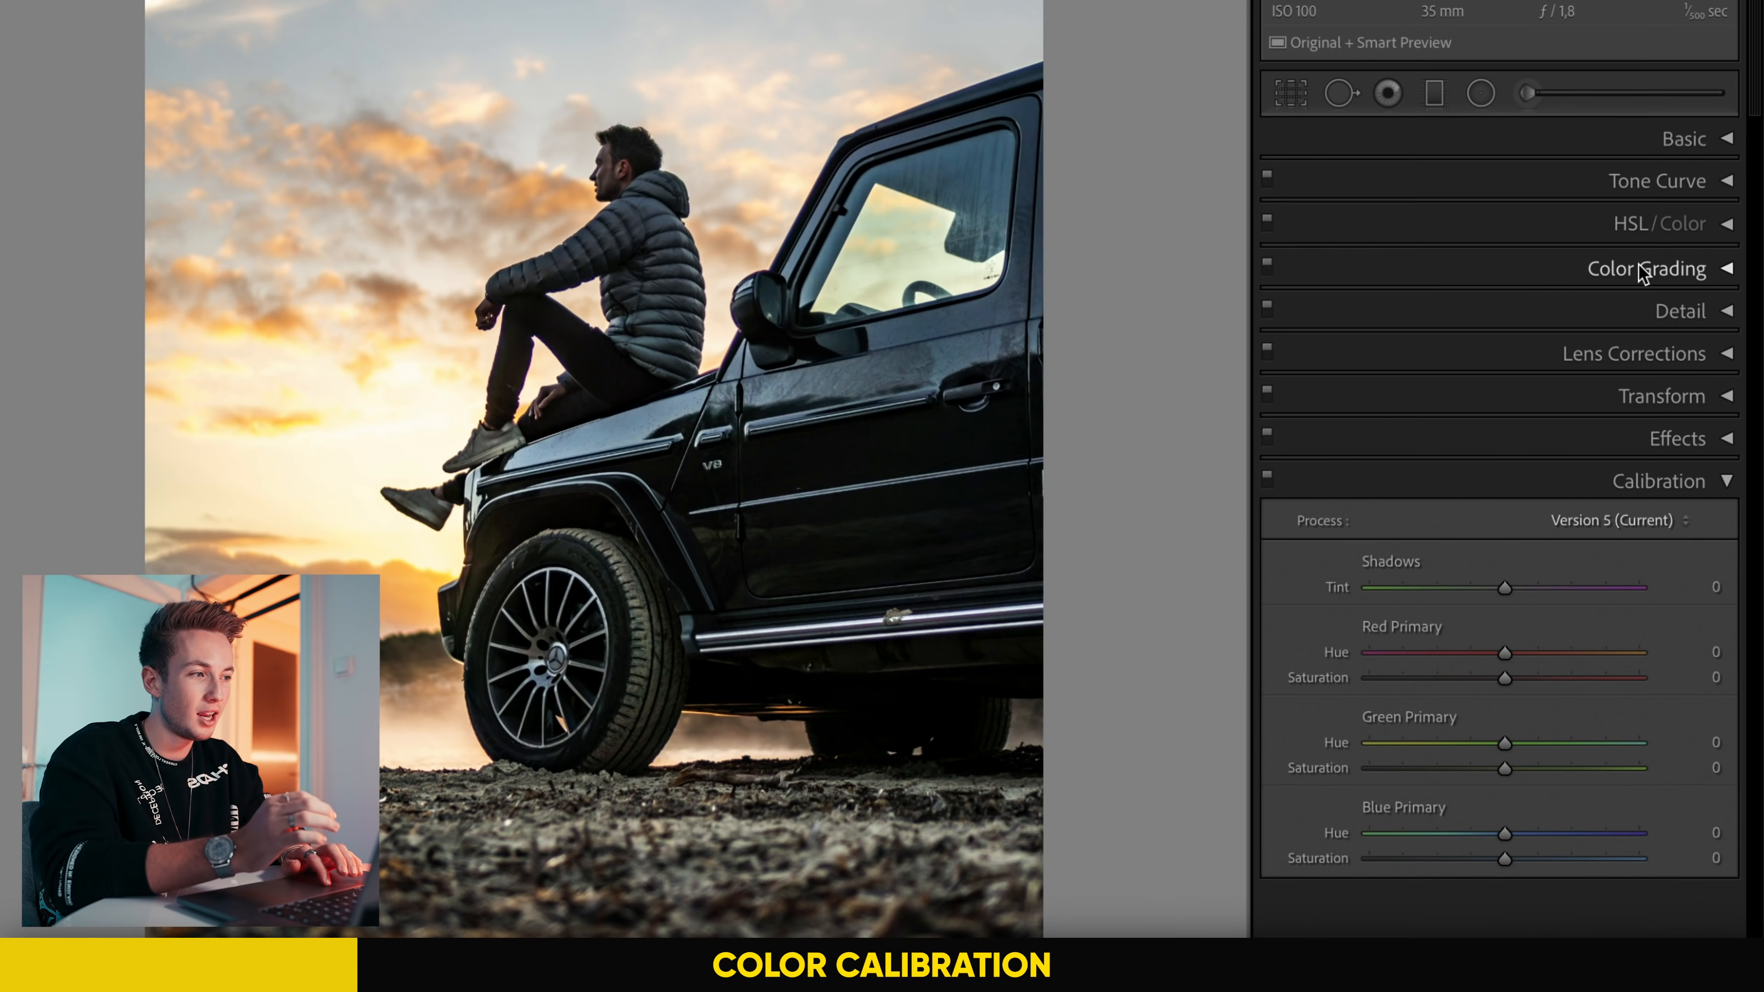
# Step: Try shifting the Orange hue in the HSL adjustments to judge how it affects the sunset sky
pyautogui.click(1628, 226)
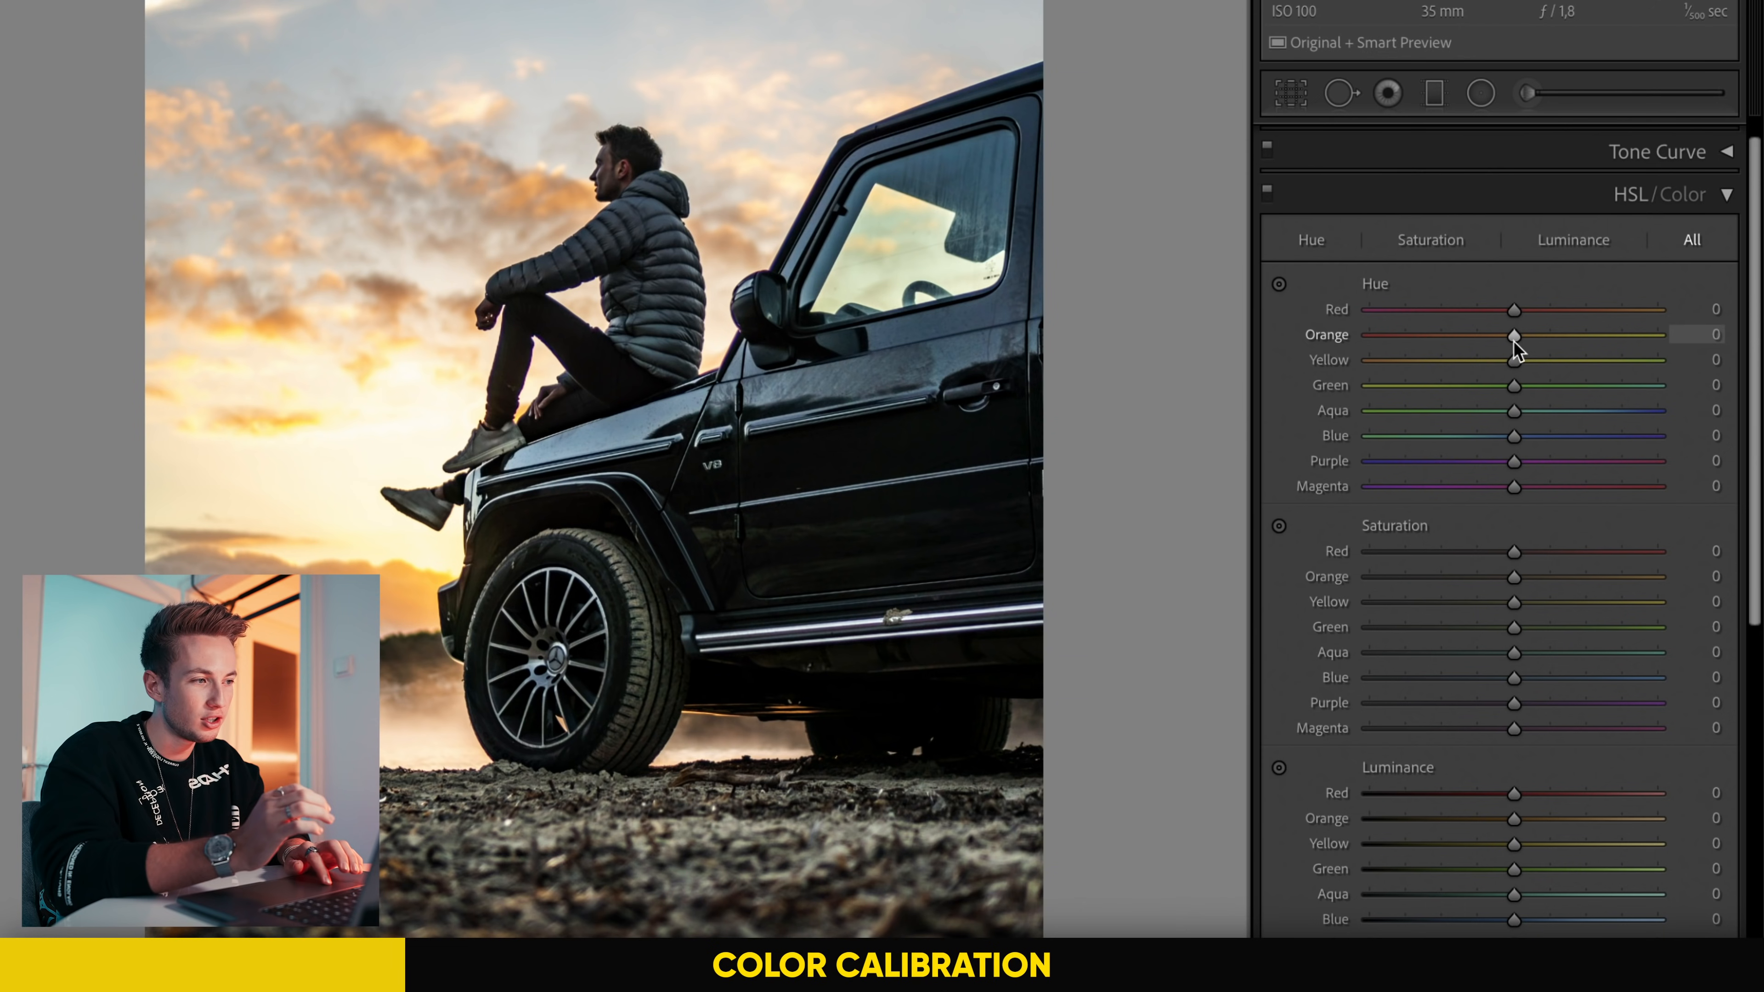
pyautogui.moveTo(1512, 335); pyautogui.dragTo(1673, 335)
pyautogui.moveTo(1527, 332)
pyautogui.mouseDown()
pyautogui.moveTo(1471, 338)
pyautogui.moveTo(1509, 335)
pyautogui.mouseUp()
pyautogui.click(1726, 198)
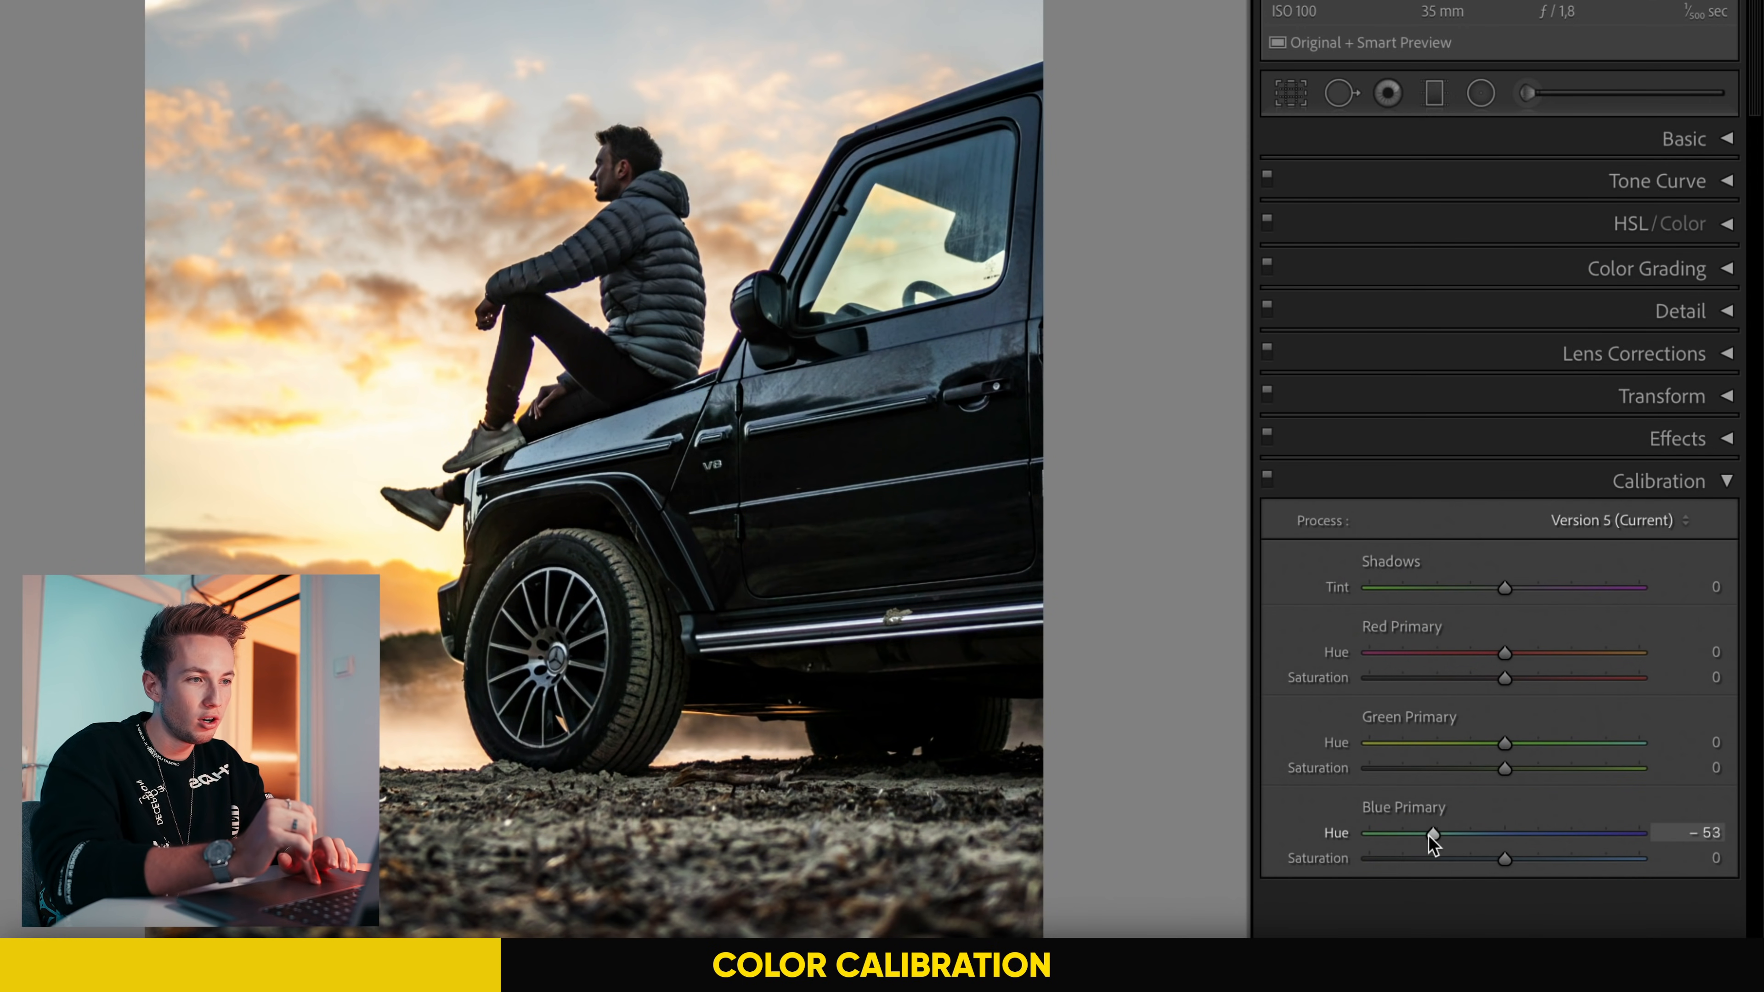
# Step: Try shifting the Blue Primary hue in Calibration on the sunset photo and on the color wheel image, resetting it on the wheel
pyautogui.moveTo(1367, 843); pyautogui.dragTo(1395, 840)
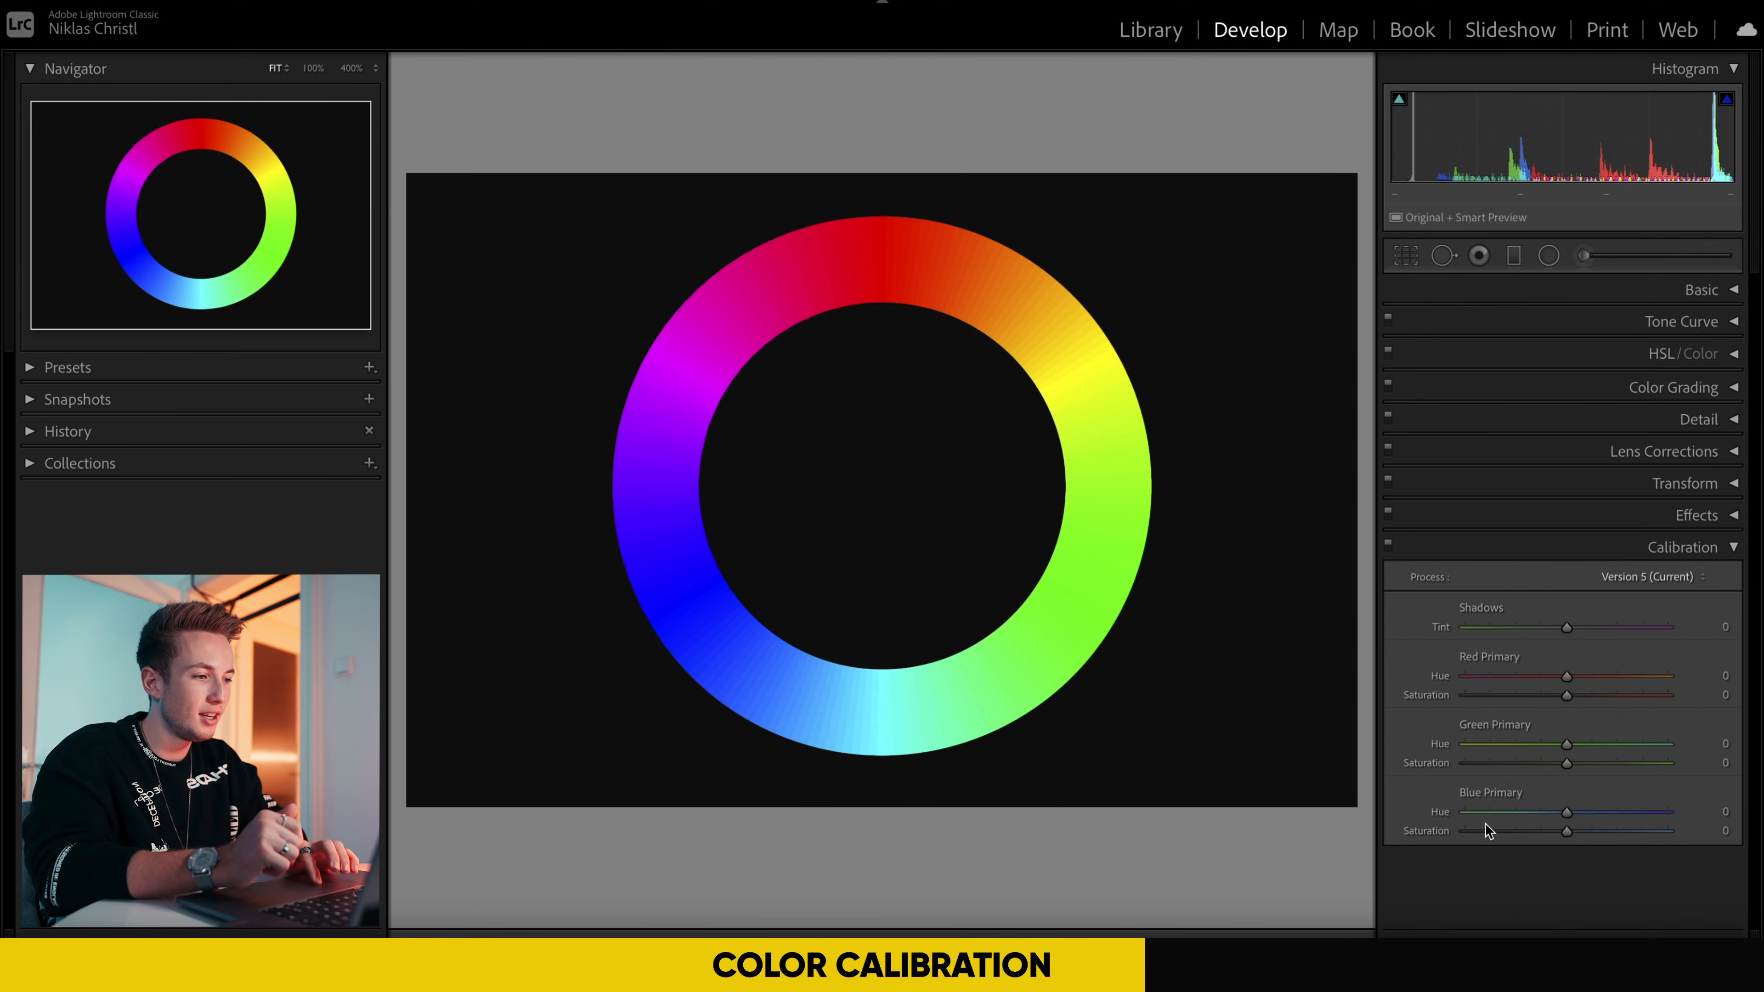
pyautogui.moveTo(1569, 812)
pyautogui.mouseDown()
pyautogui.moveTo(1487, 814)
pyautogui.moveTo(1611, 813)
pyautogui.moveTo(1479, 819)
pyautogui.moveTo(1624, 819)
pyautogui.moveTo(1533, 820)
pyautogui.moveTo(1589, 821)
pyautogui.mouseUp()
pyautogui.doubleClick(1588, 817)
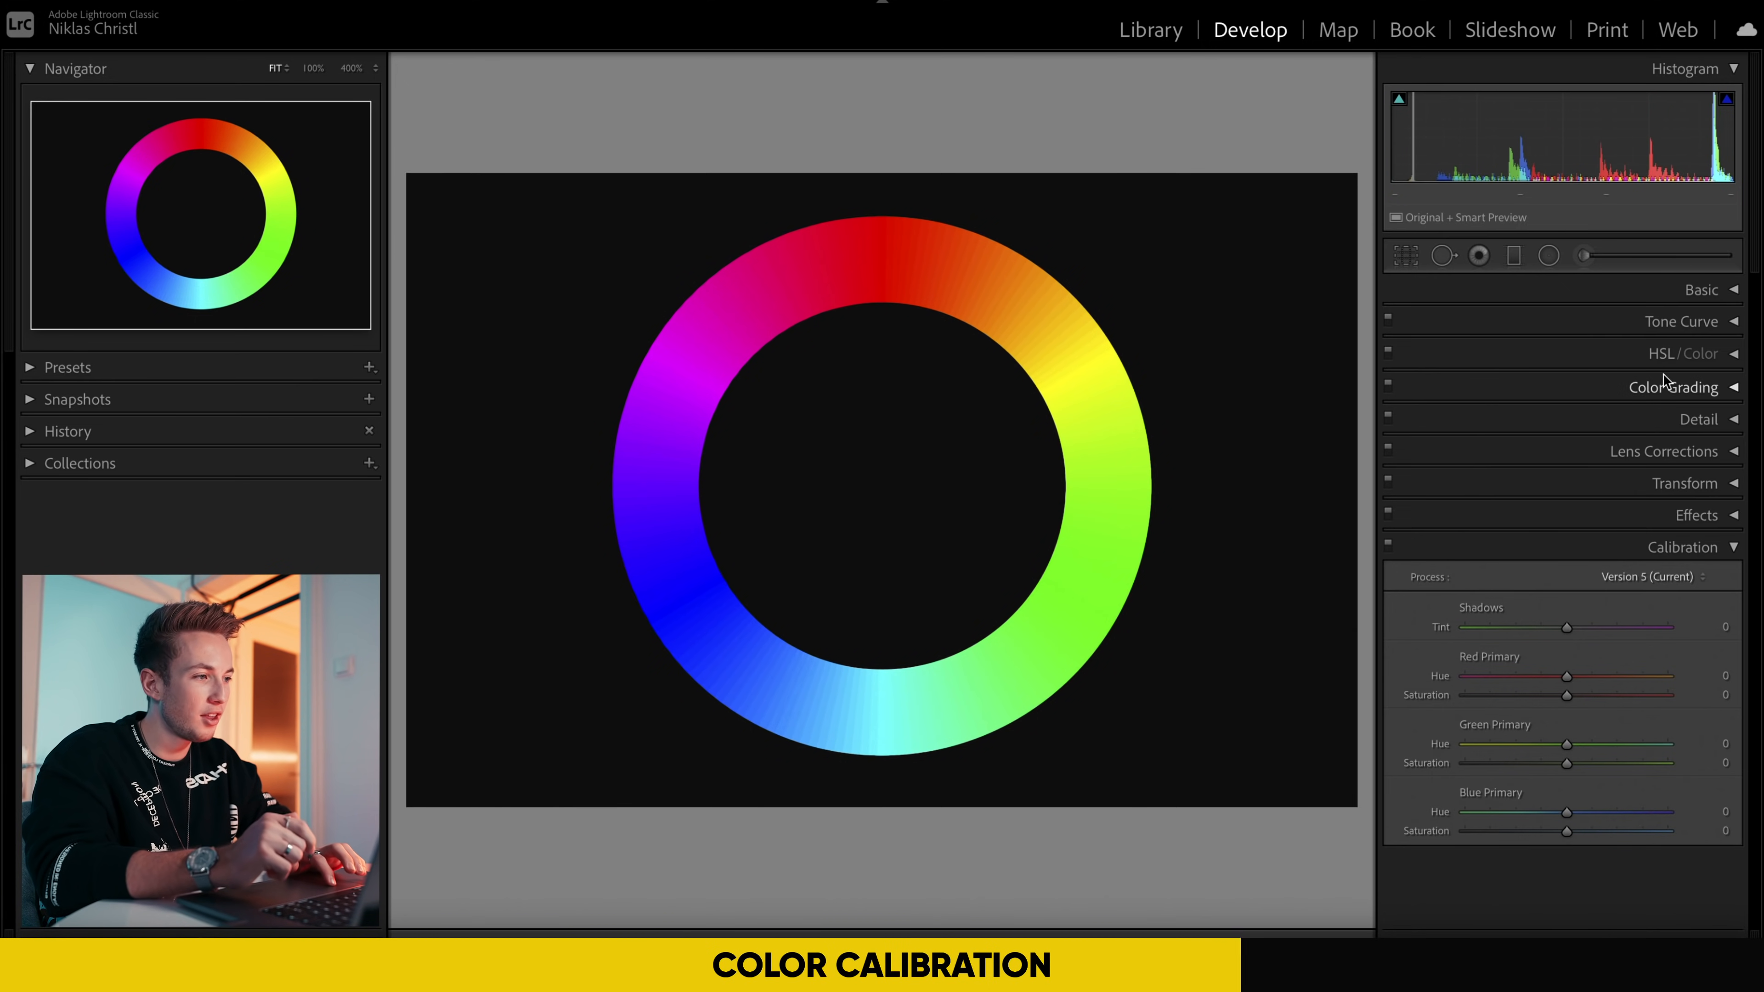
# Step: Set the Blue saturation to -100 in the HSL adjustments of the color wheel image
pyautogui.click(1661, 354)
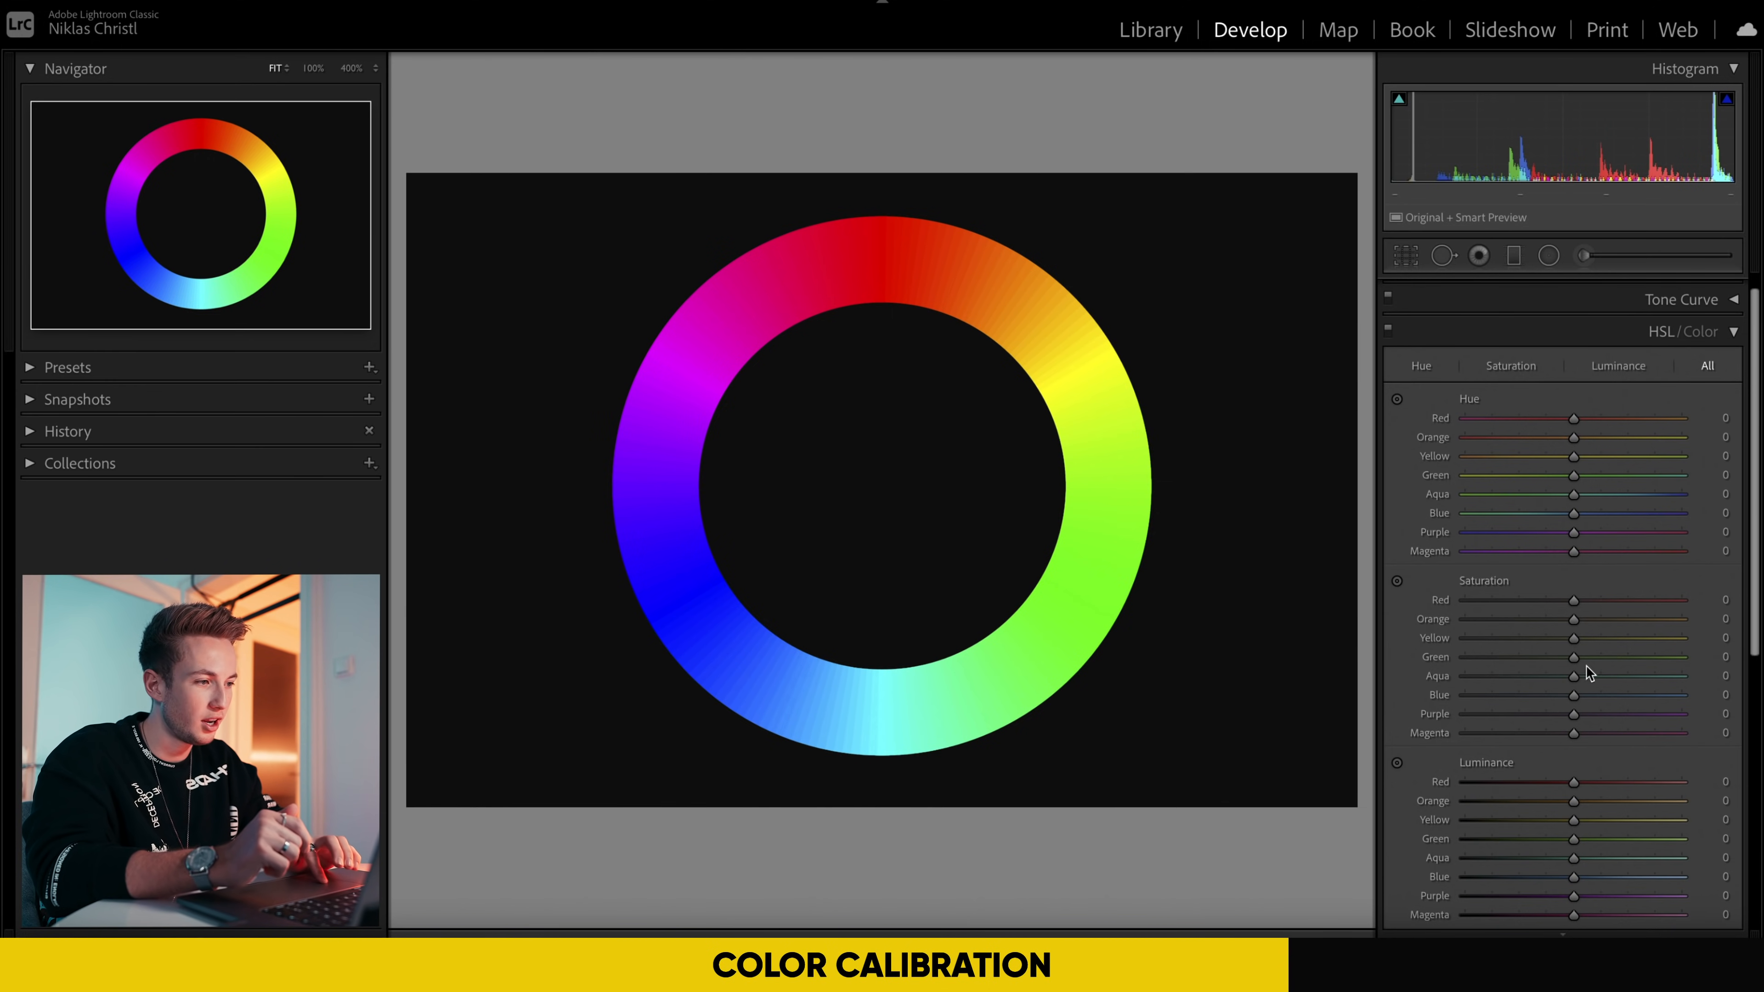
pyautogui.moveTo(1576, 698); pyautogui.dragTo(1448, 698)
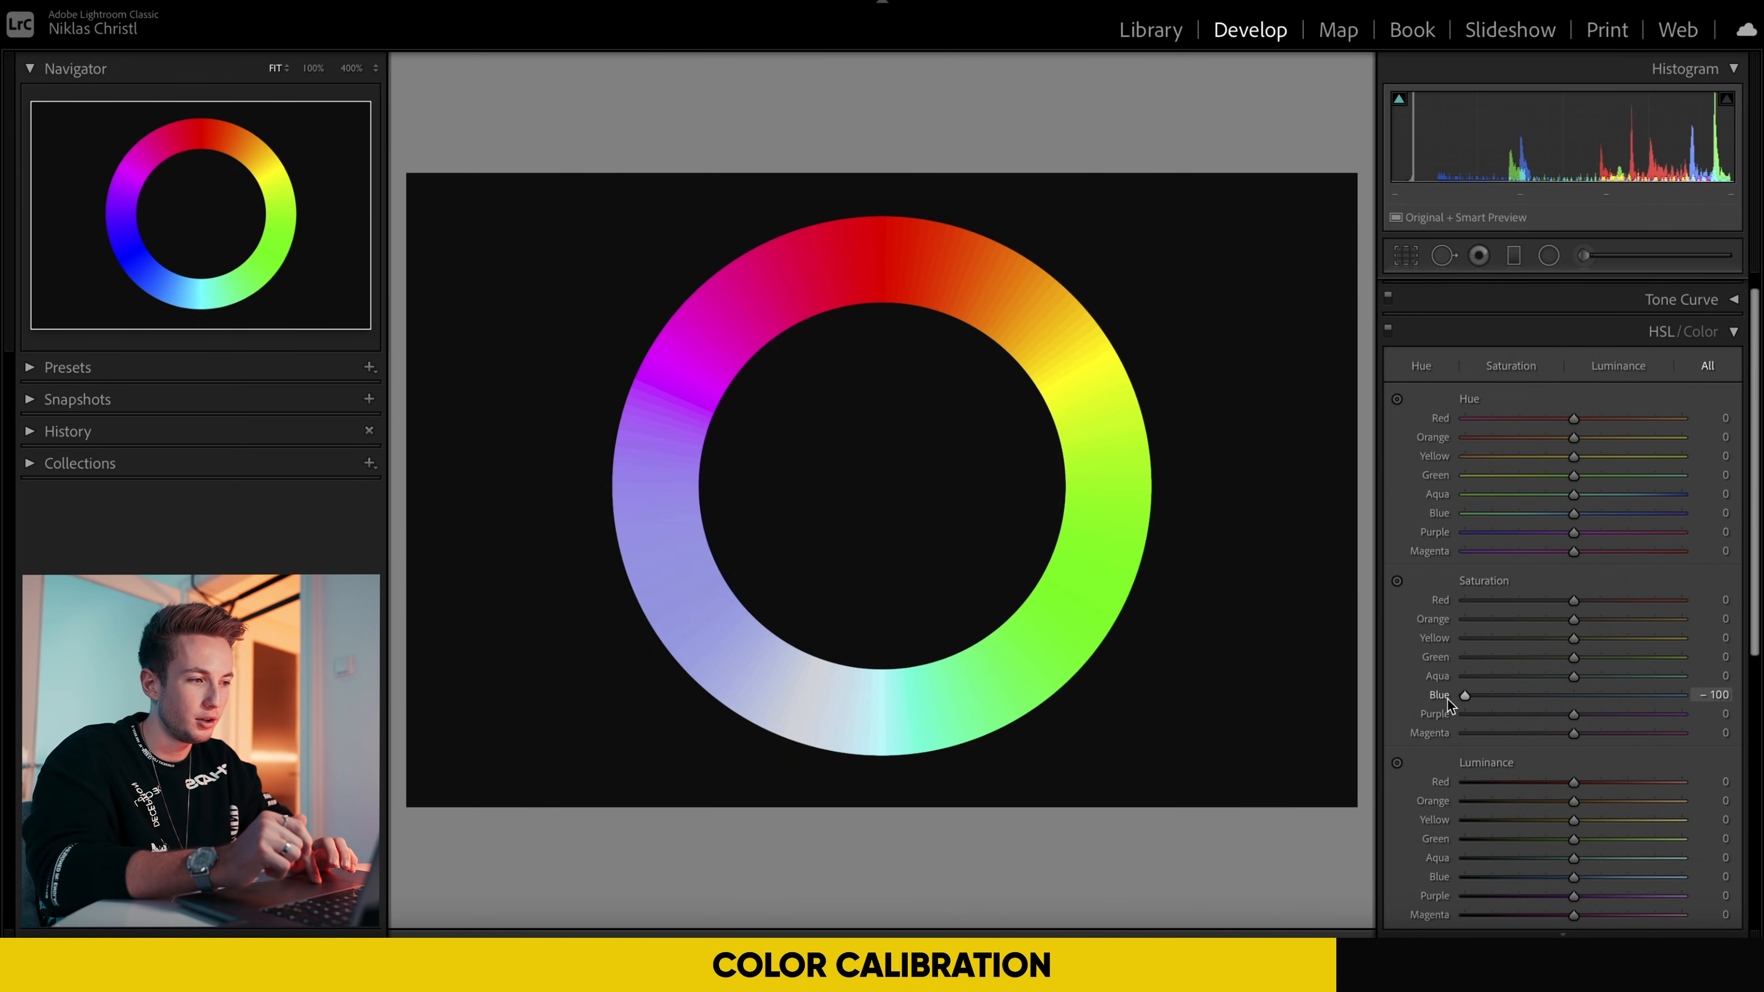
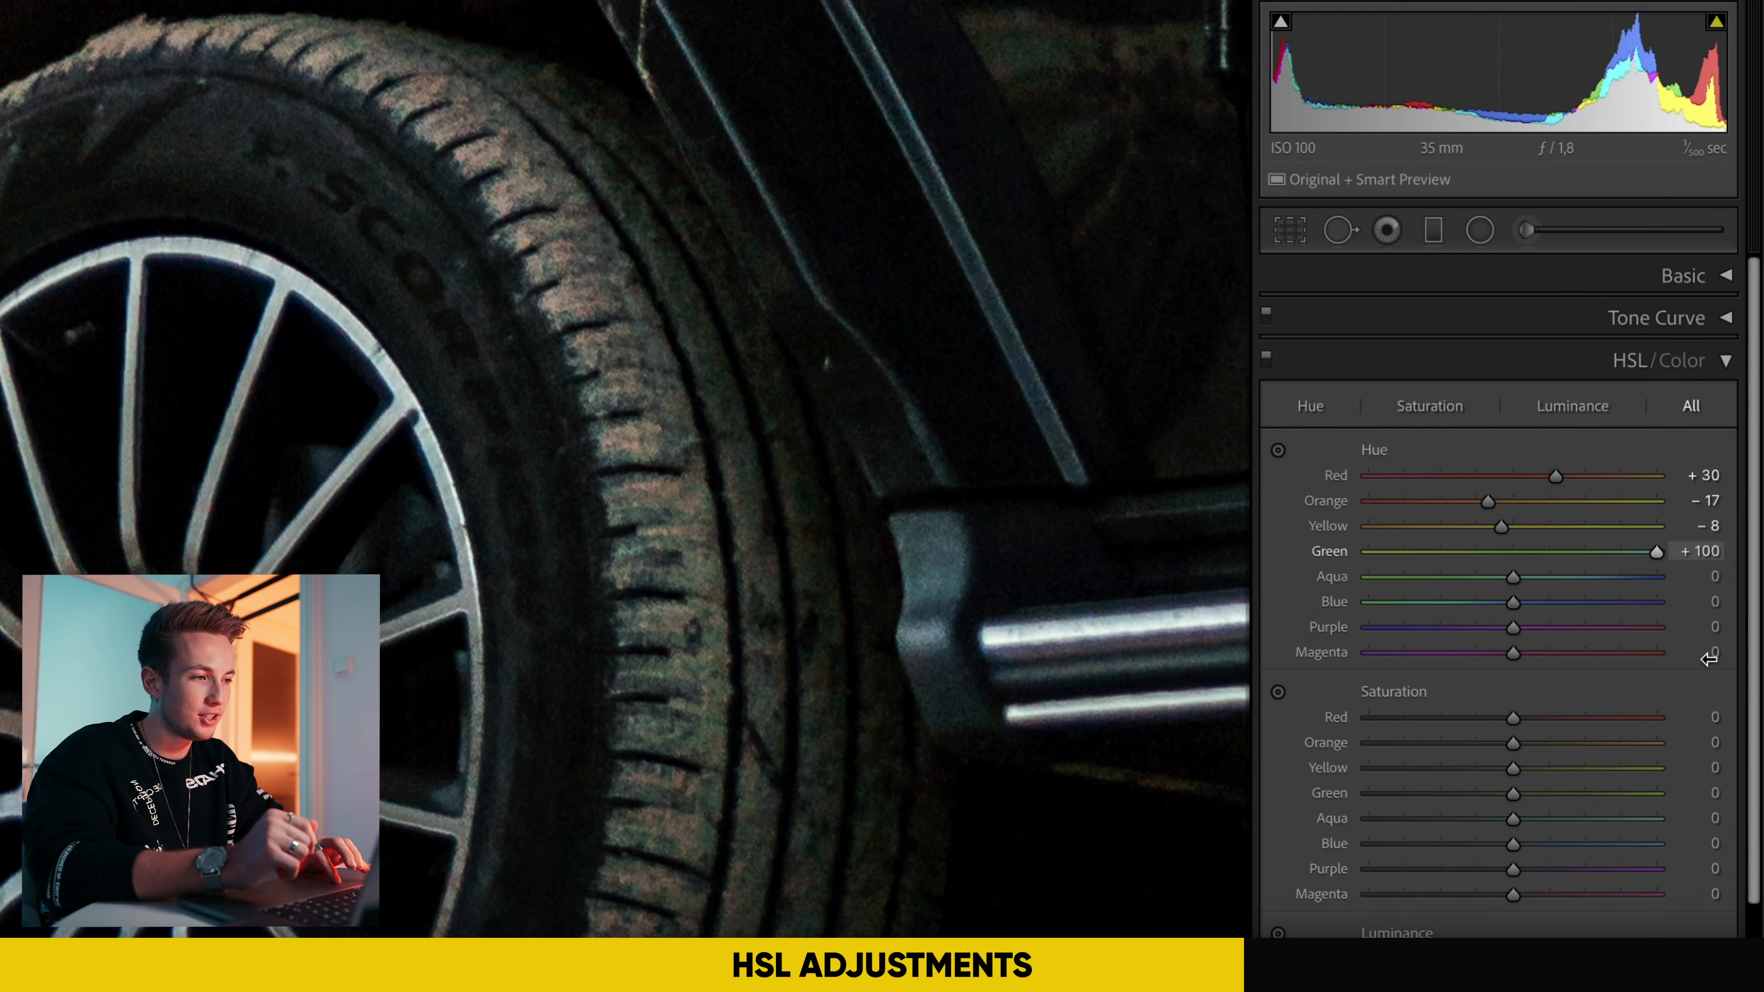
# Step: Set the HSL hue of Green to -100, Aqua to +10 and Blue to -17
pyautogui.moveTo(1640, 556); pyautogui.dragTo(1275, 571)
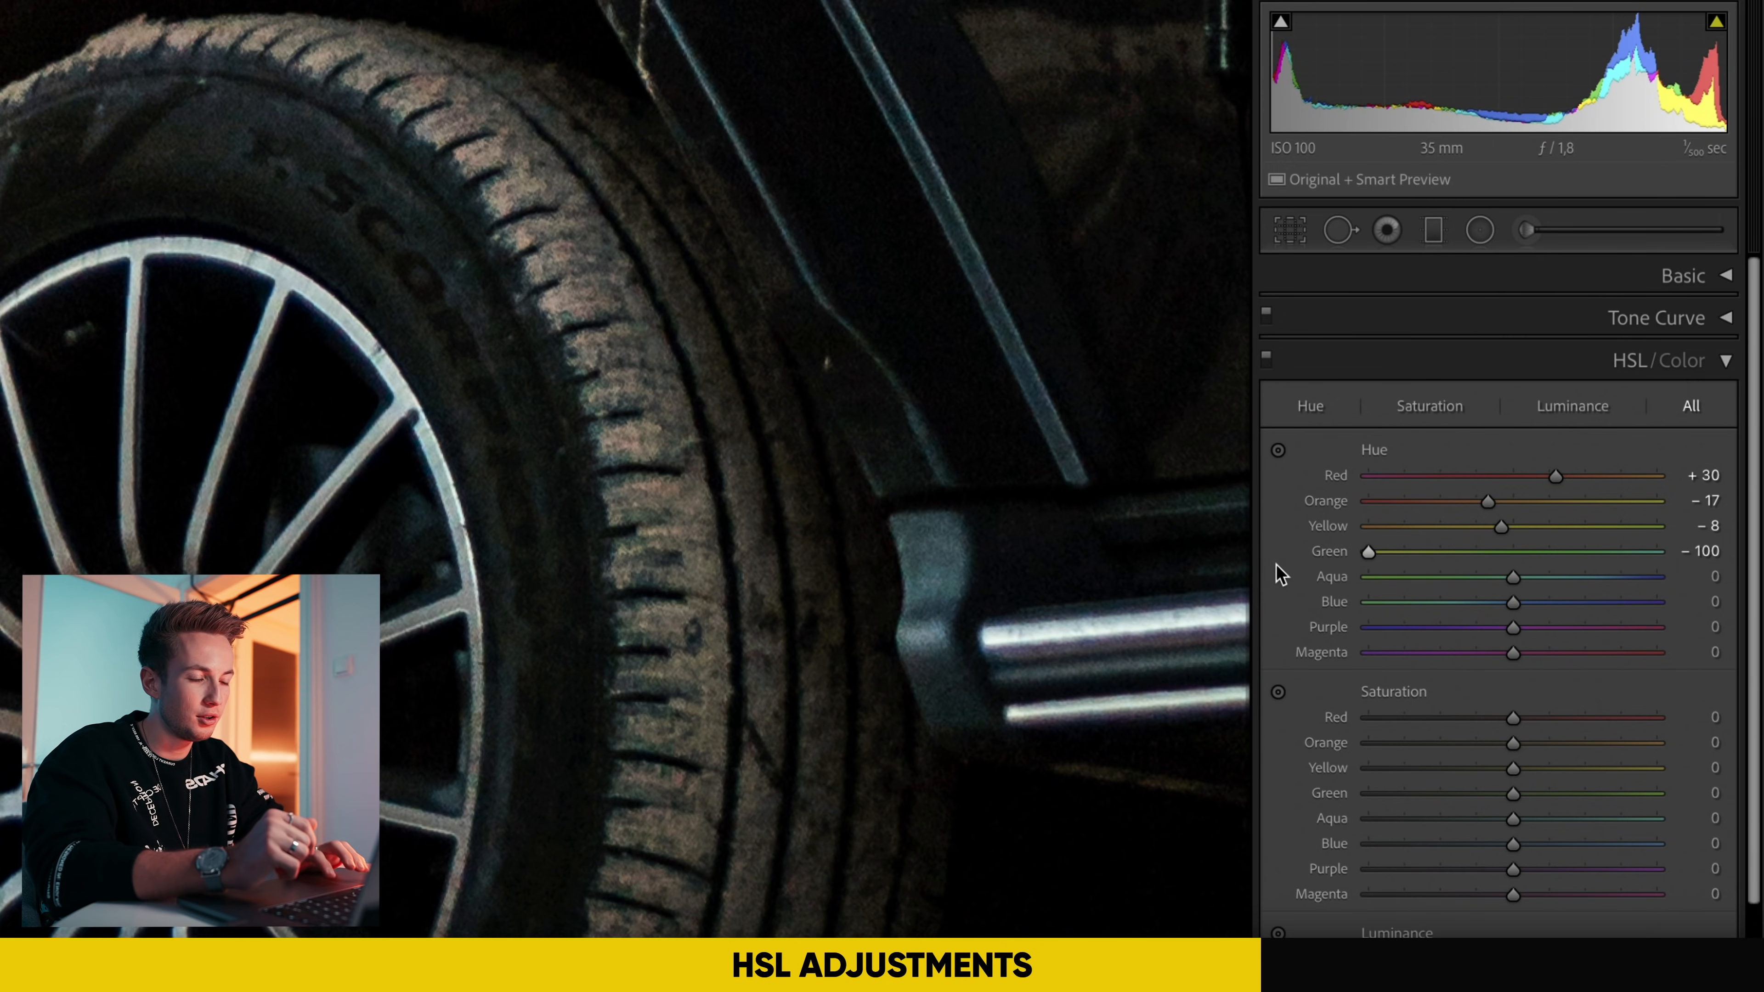
pyautogui.click(578, 480)
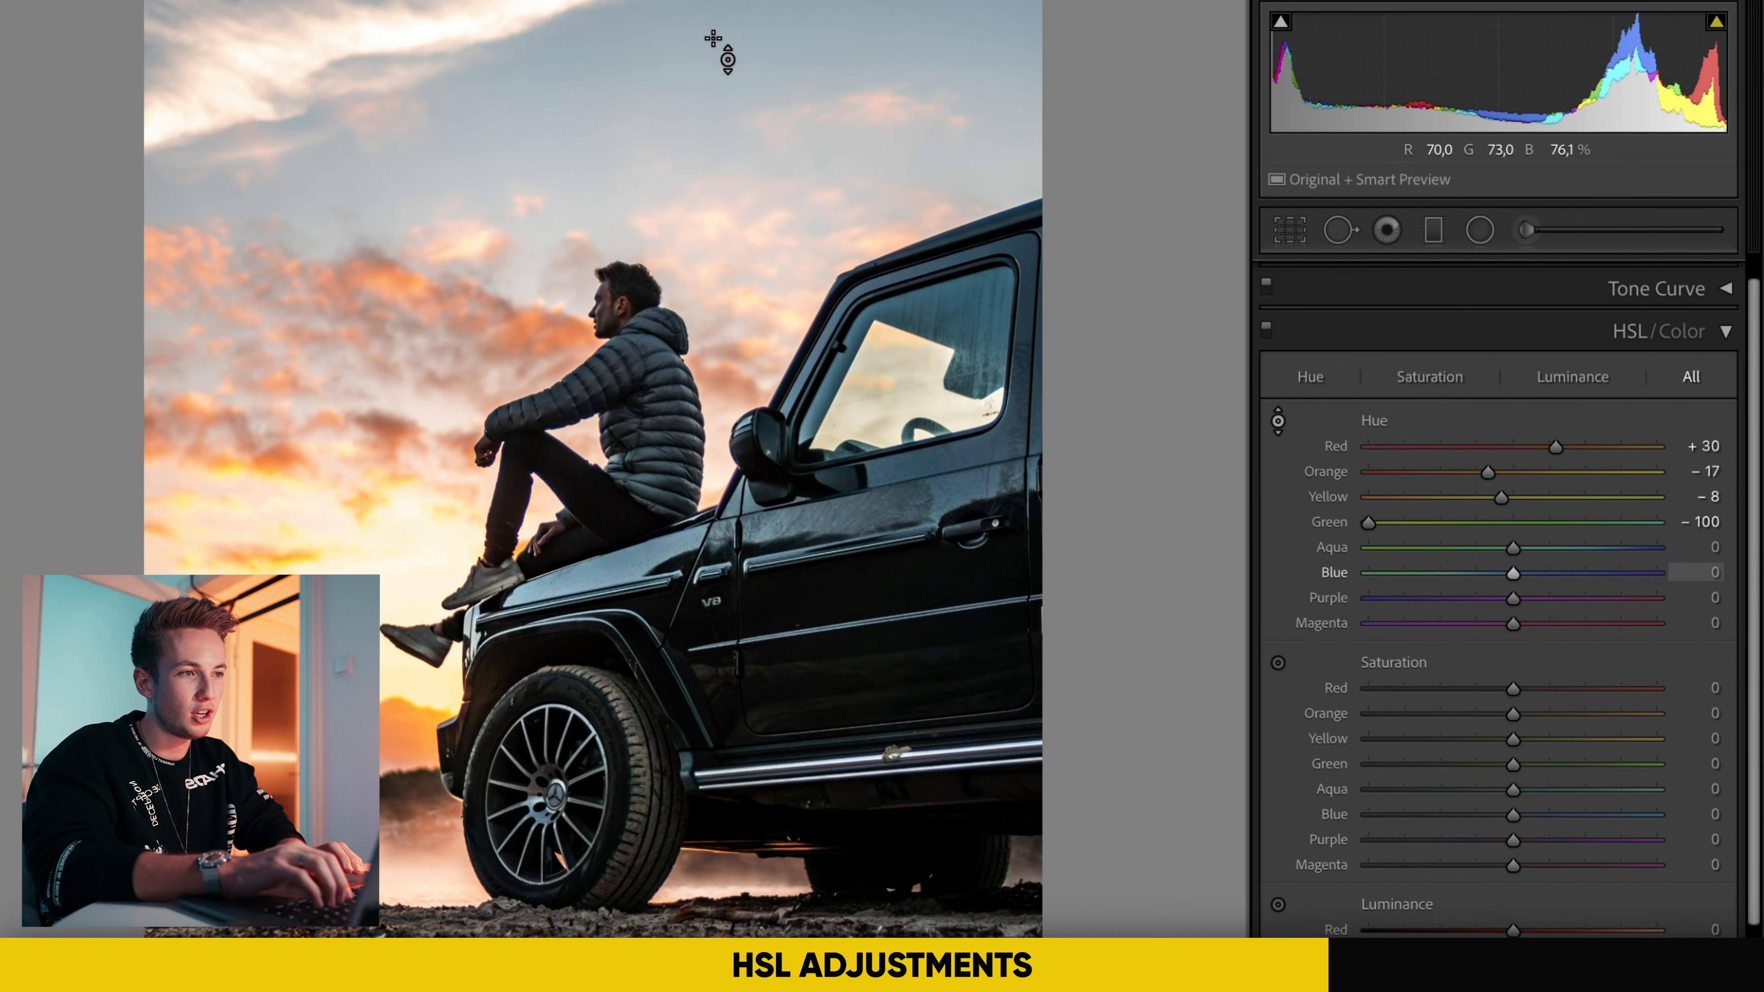
pyautogui.moveTo(702, 45)
pyautogui.mouseDown()
pyautogui.moveTo(703, 125)
pyautogui.moveTo(703, 1)
pyautogui.moveTo(703, 138)
pyautogui.moveTo(703, 1)
pyautogui.moveTo(703, 92)
pyautogui.moveTo(703, 22)
pyautogui.mouseUp()
pyautogui.moveTo(1483, 573); pyautogui.dragTo(1514, 573)
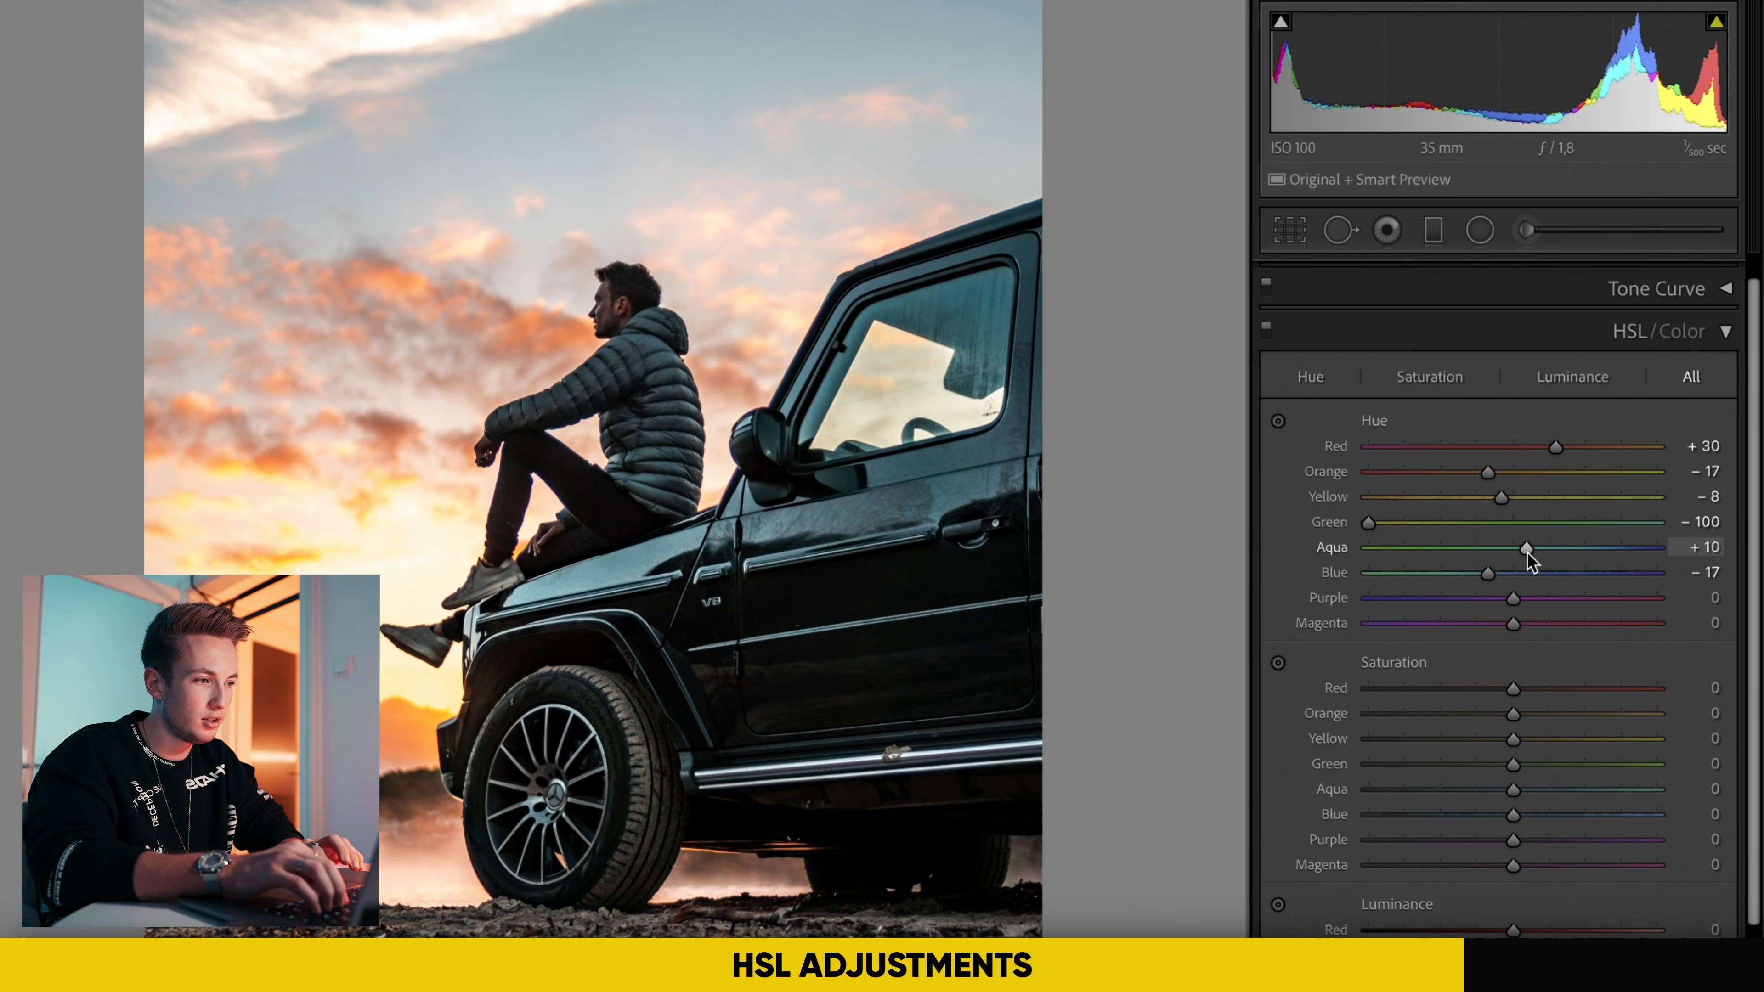
# Step: Set the HSL saturation of Orange to -7, Yellow to +2, Aqua to -8 and Blue to -42
pyautogui.scroll(-1, 1556, 658)
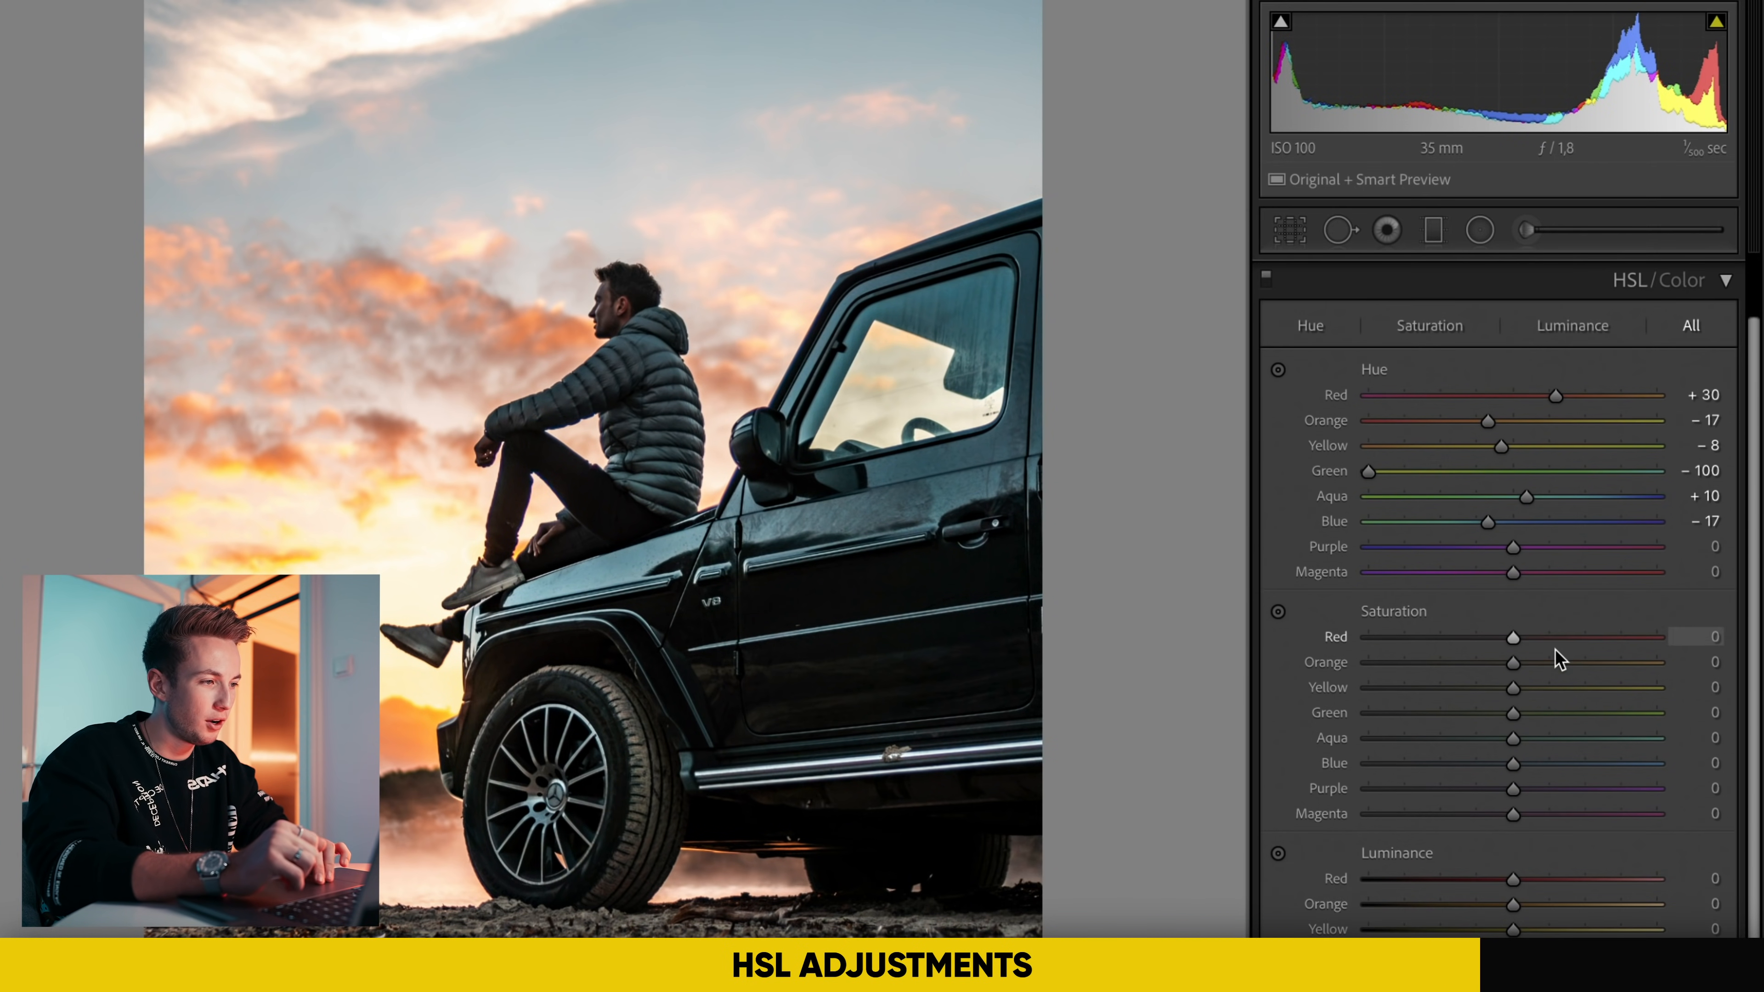
pyautogui.scroll(-1, 1556, 657)
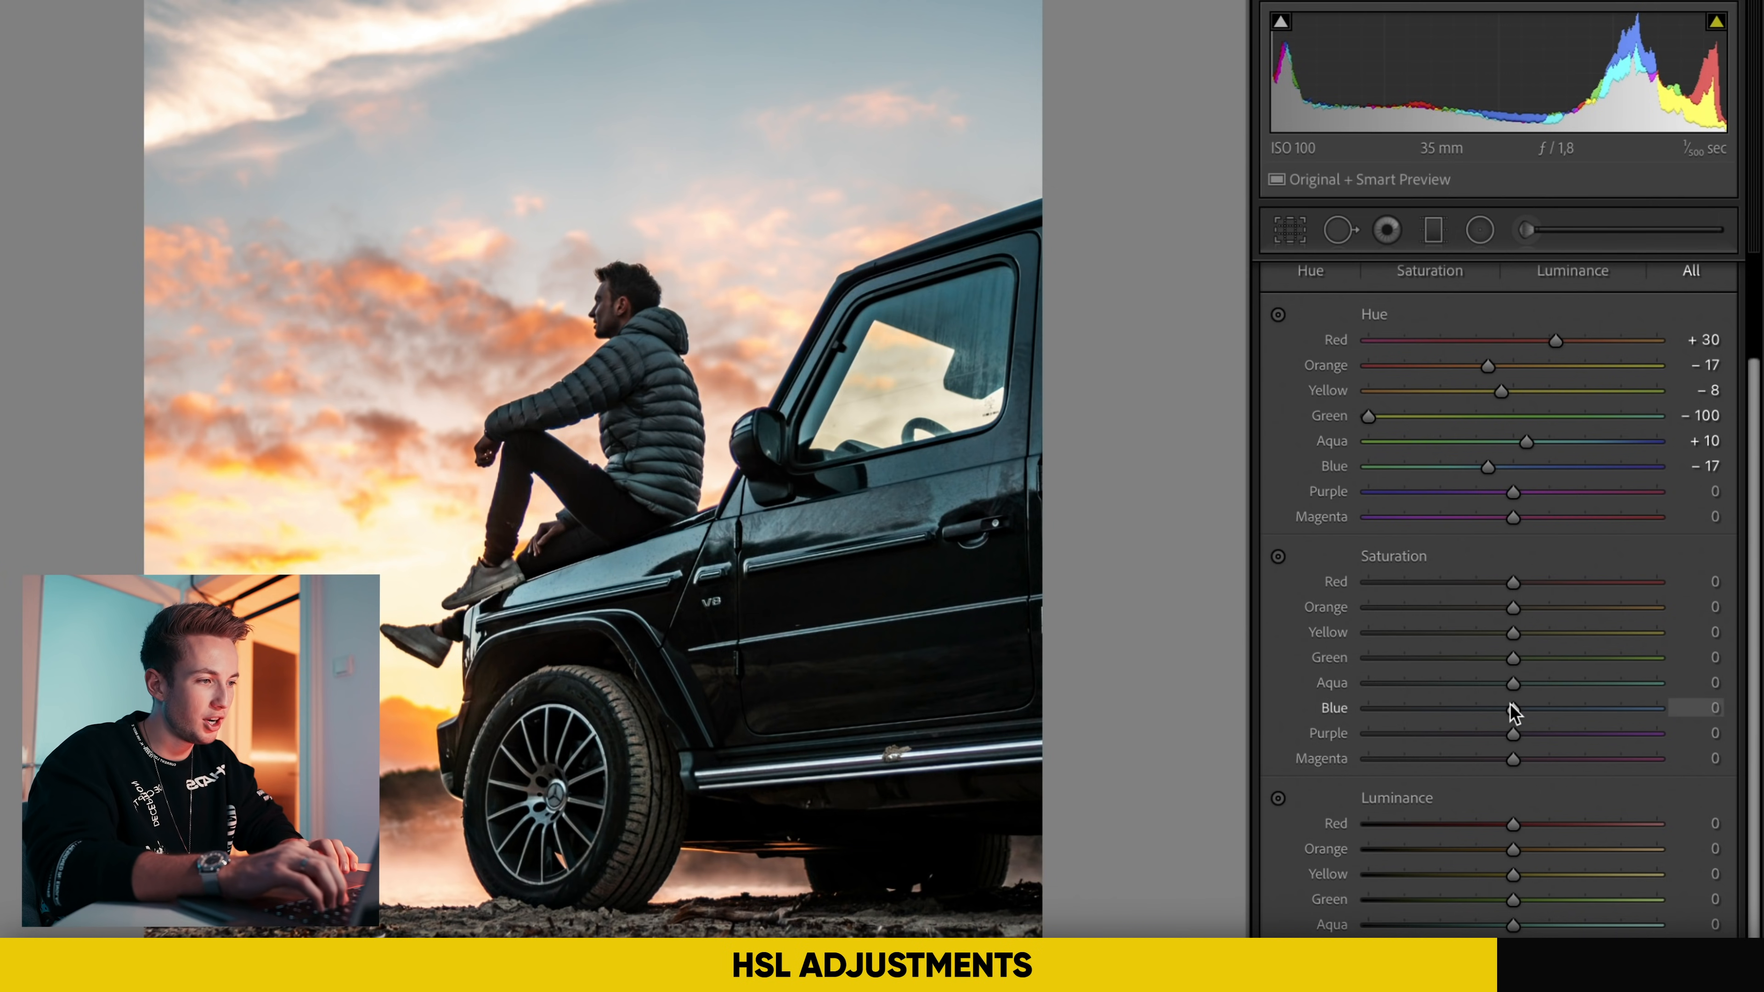
pyautogui.moveTo(1512, 708)
pyautogui.mouseDown()
pyautogui.moveTo(1447, 708)
pyautogui.moveTo(1501, 683)
pyautogui.mouseUp()
pyautogui.moveTo(1512, 603)
pyautogui.mouseDown()
pyautogui.moveTo(1491, 602)
pyautogui.moveTo(1516, 633)
pyautogui.mouseUp()
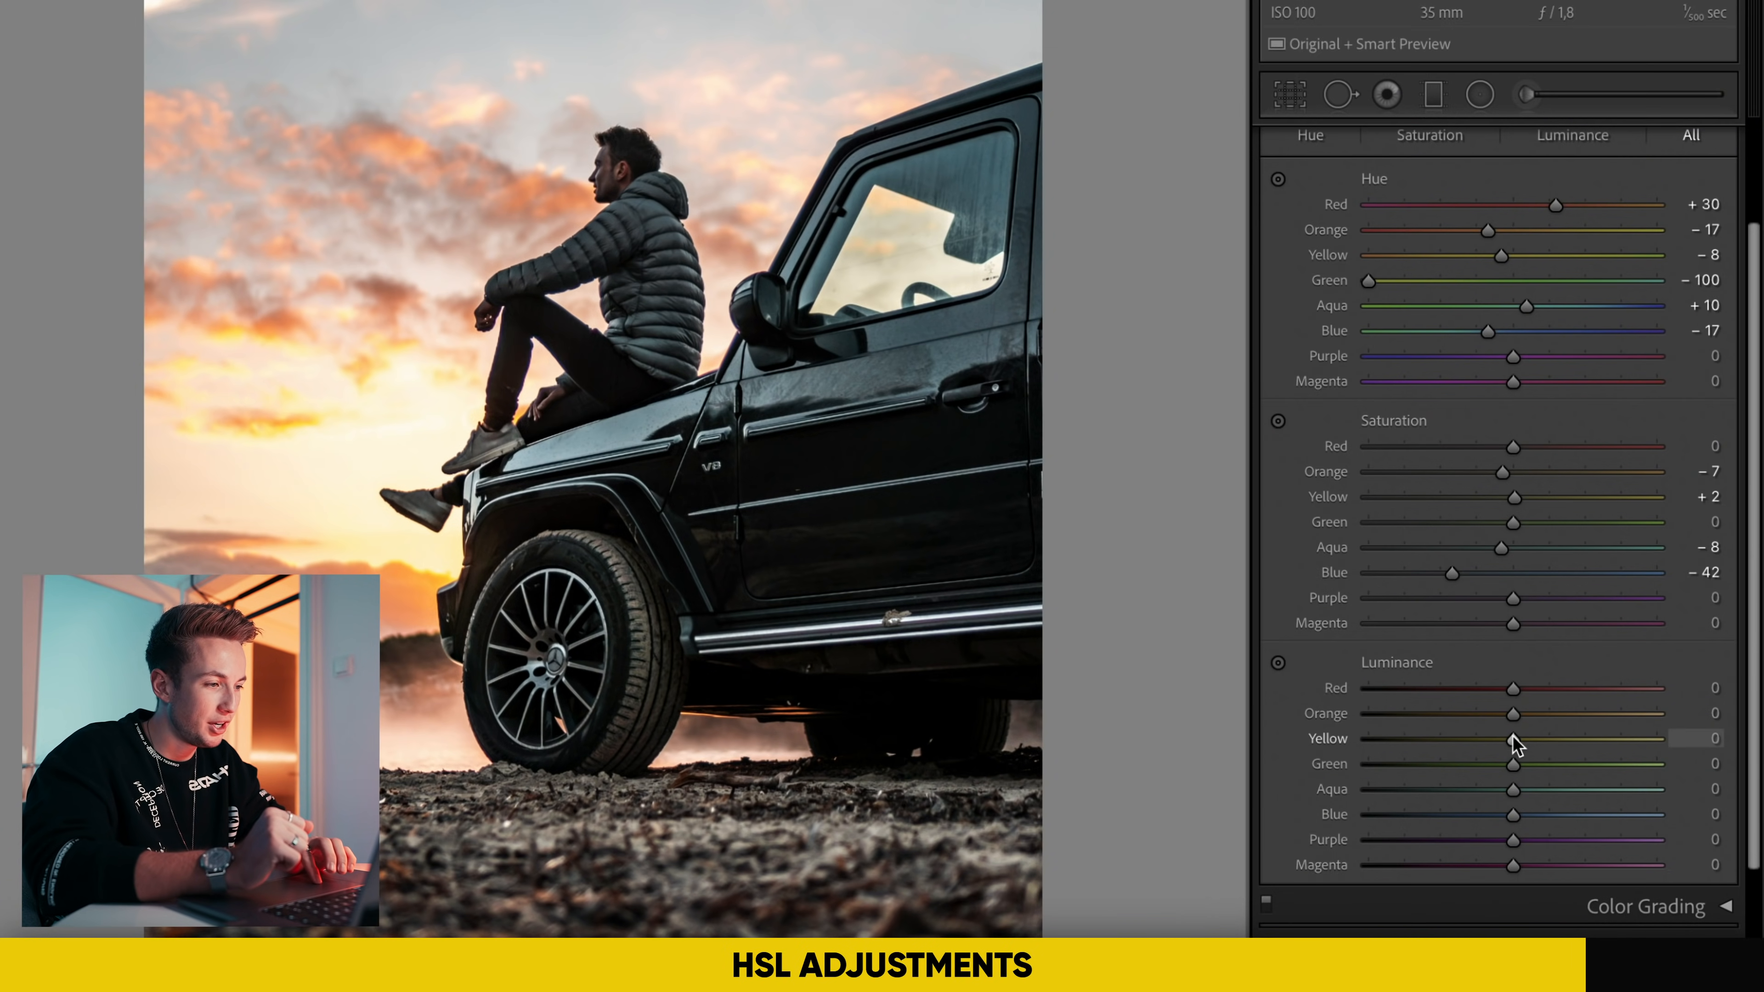
# Step: Try the Orange luminance at -100 in the HSL adjustments to judge its effect on the clouds
pyautogui.moveTo(1513, 715); pyautogui.dragTo(1110, 720)
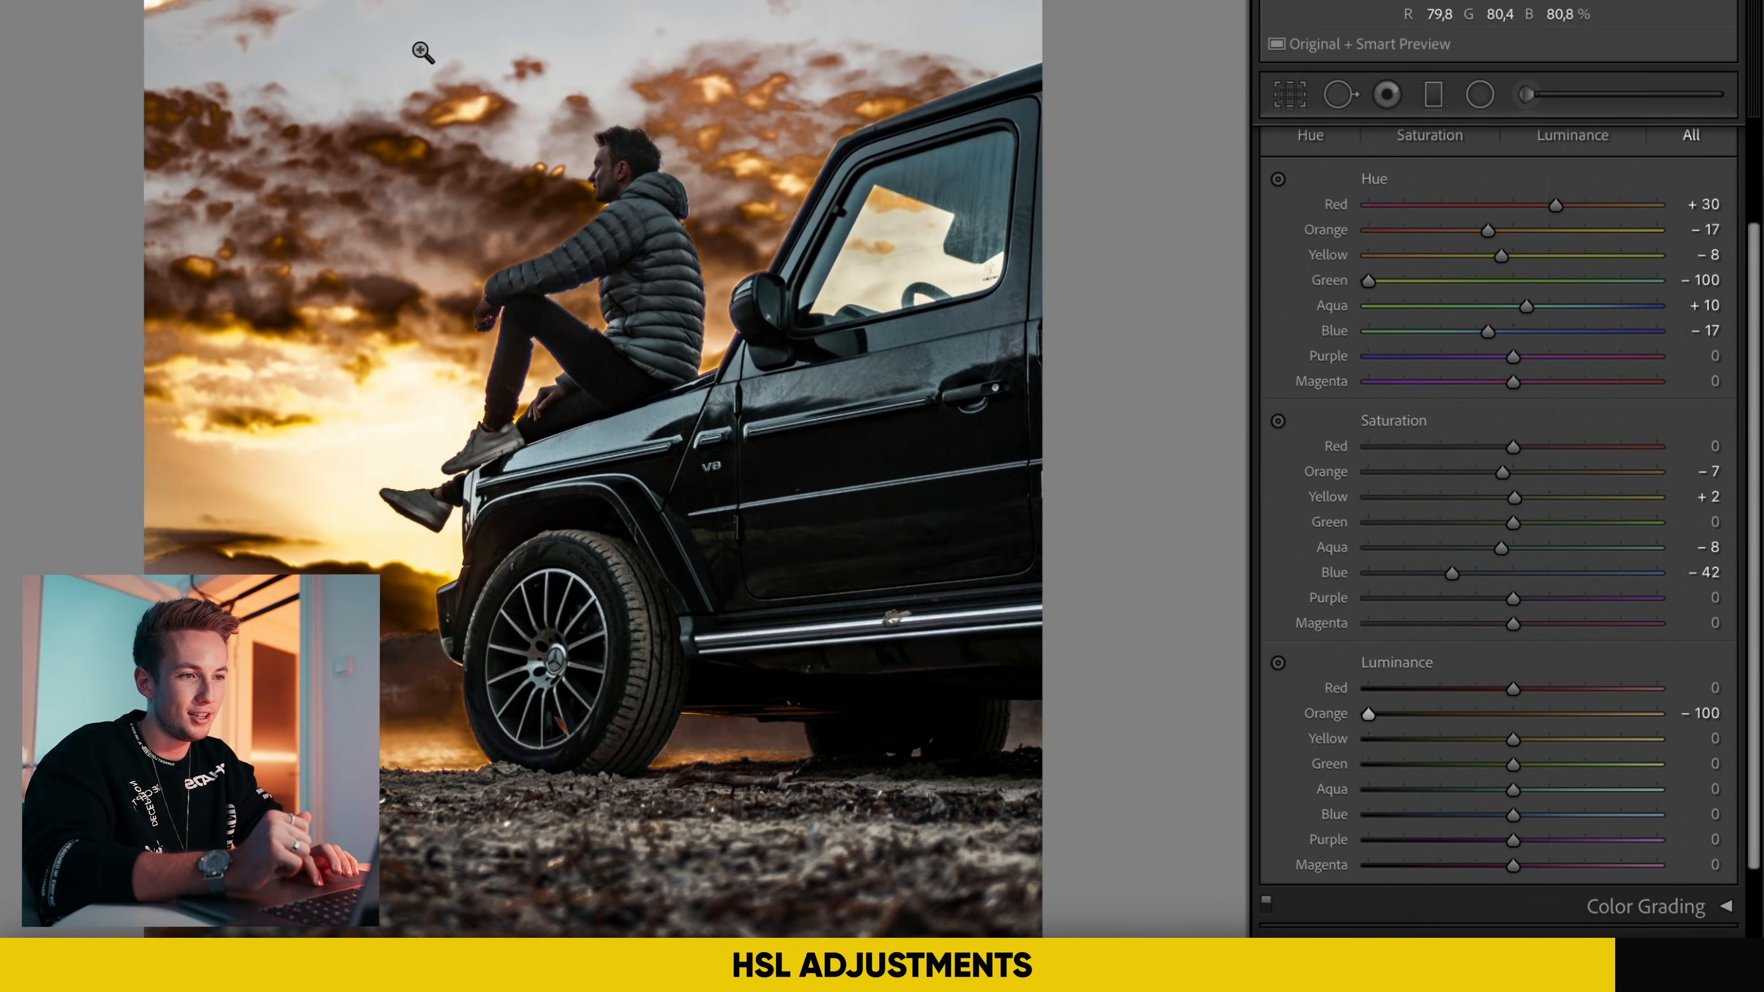
pyautogui.click(452, 219)
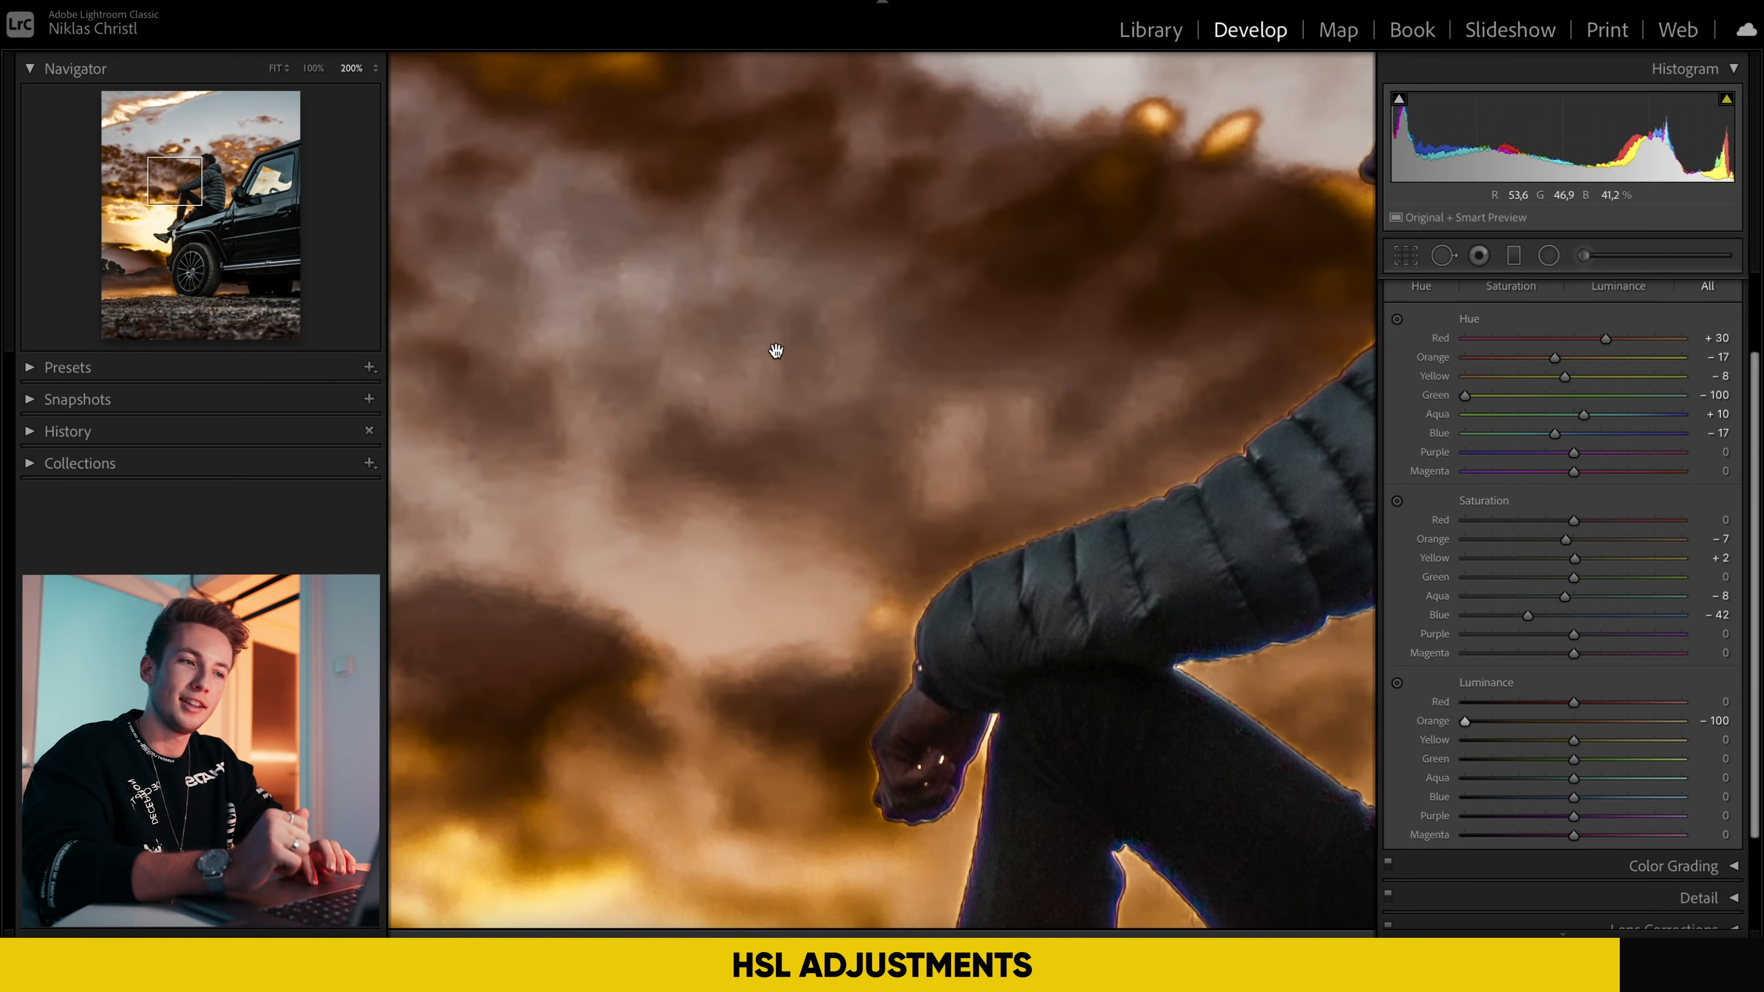
pyautogui.moveTo(914, 176); pyautogui.dragTo(916, 578)
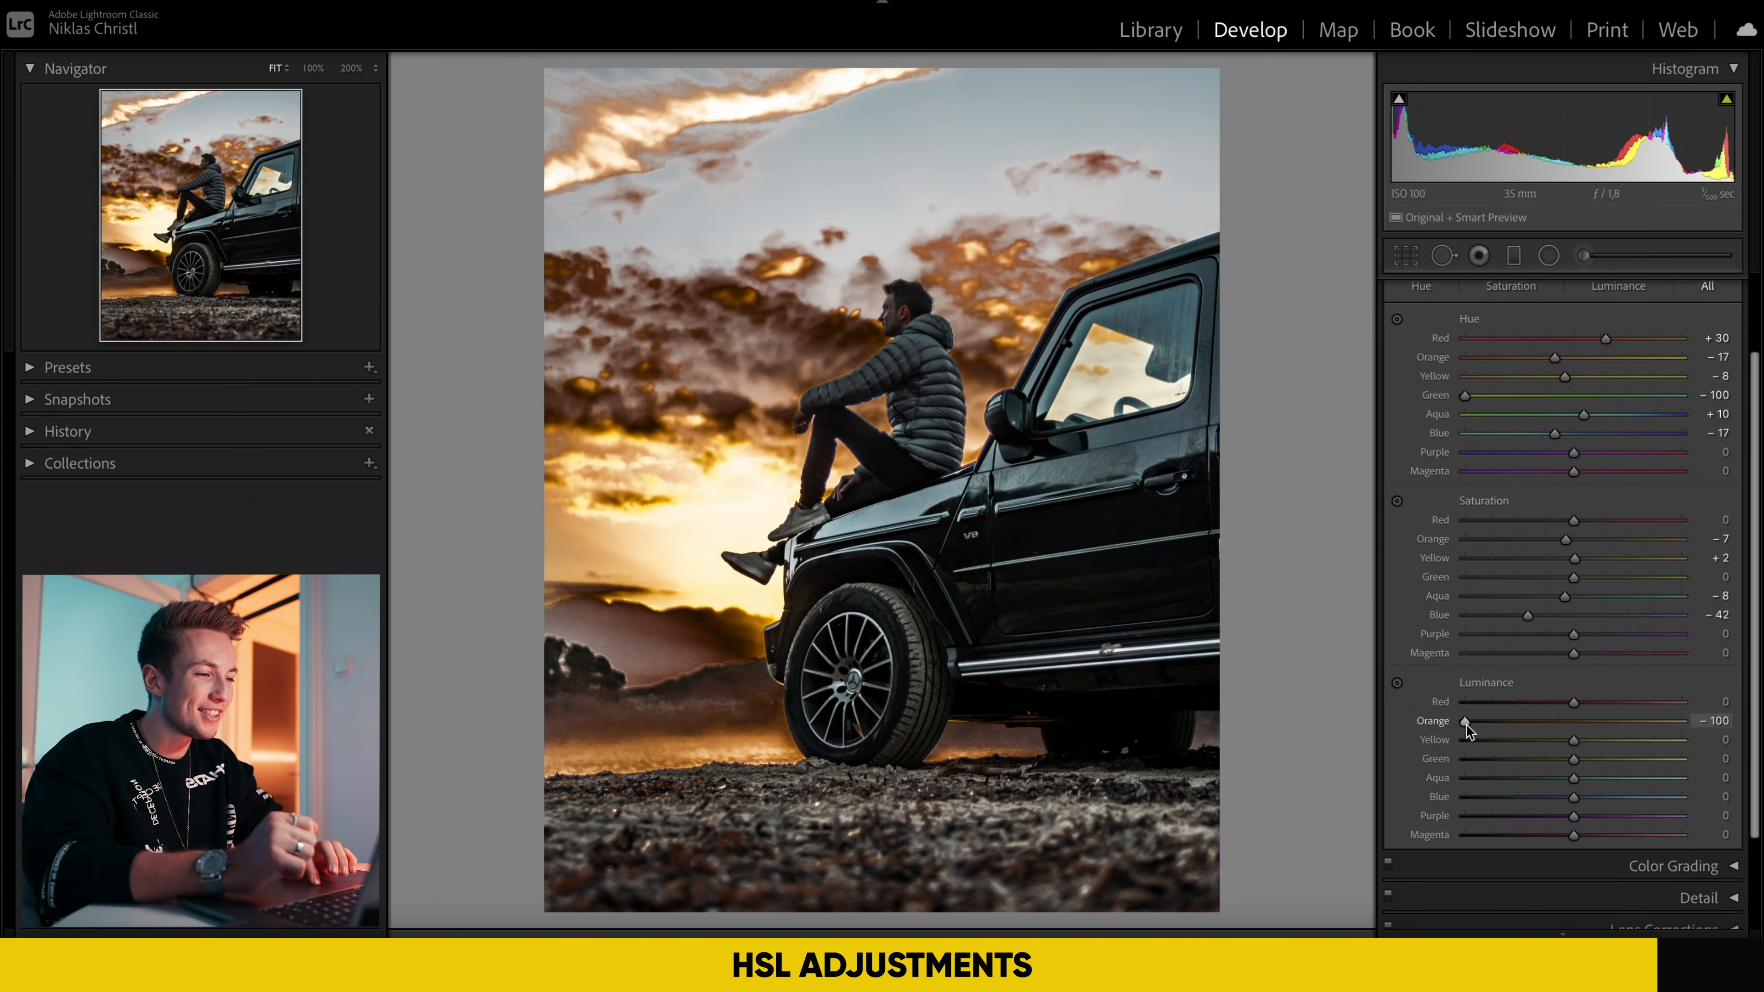
# Step: Reset the Orange luminance and set it to -8 in the HSL adjustments
pyautogui.doubleClick(1466, 724)
pyautogui.click(1560, 724)
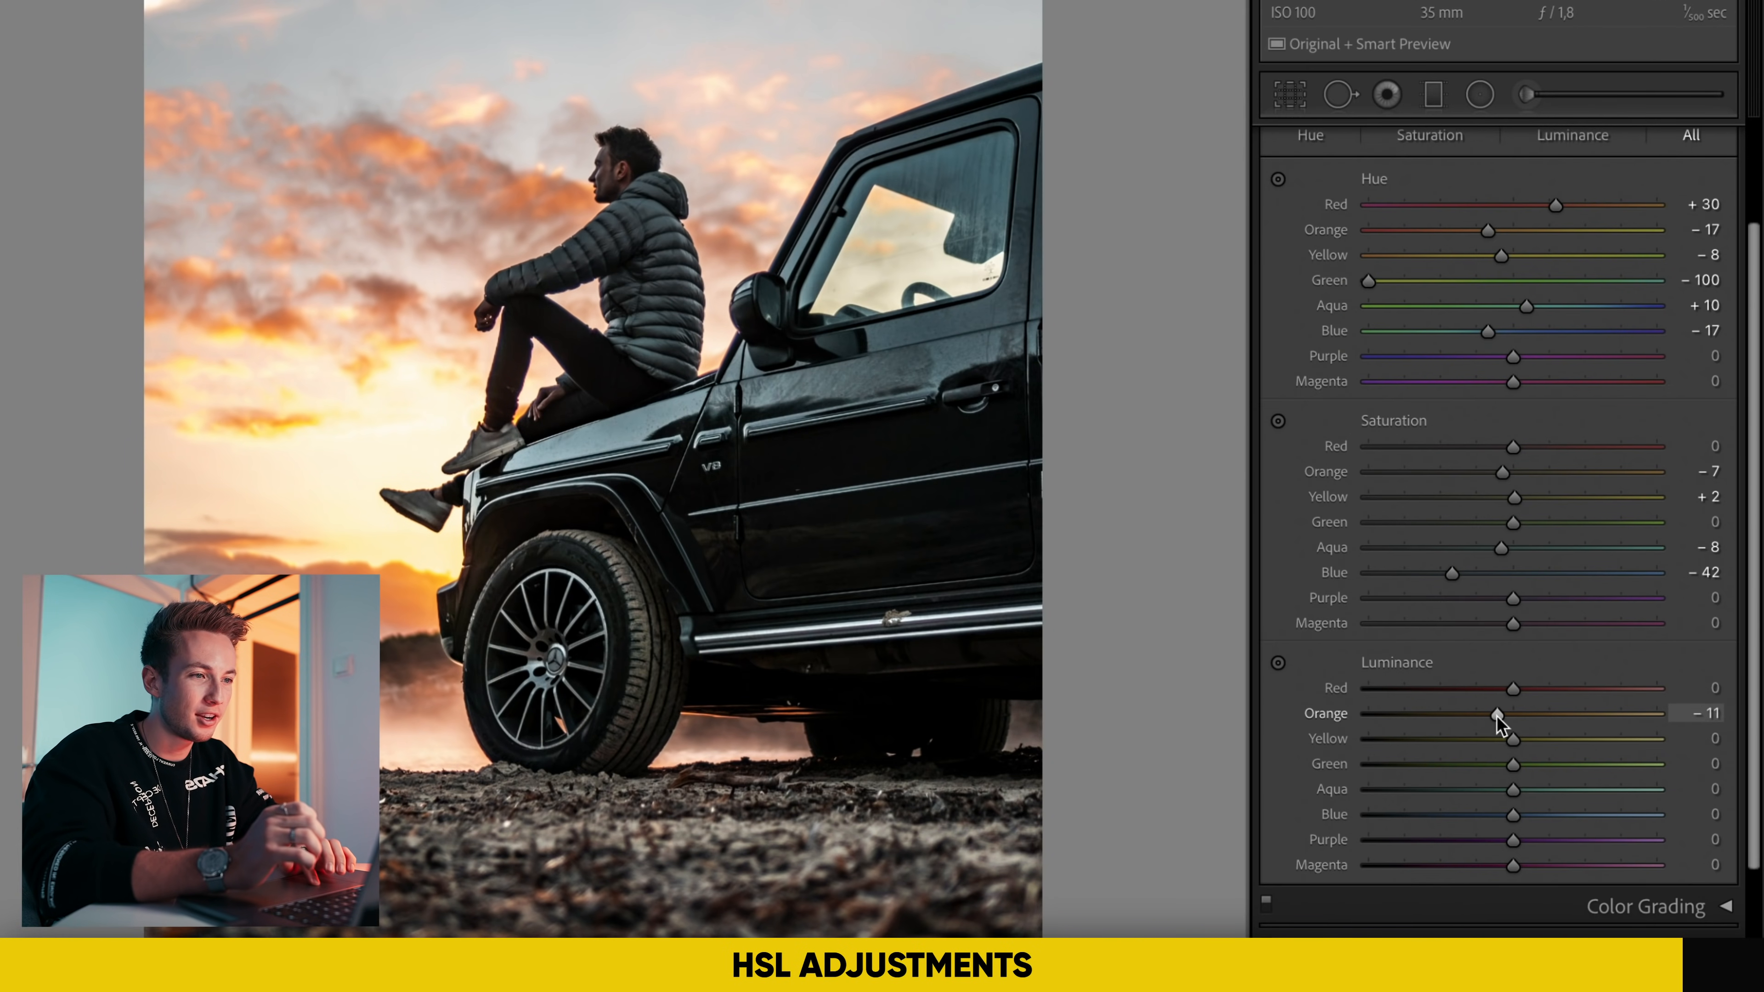
pyautogui.moveTo(1493, 717); pyautogui.dragTo(1493, 719)
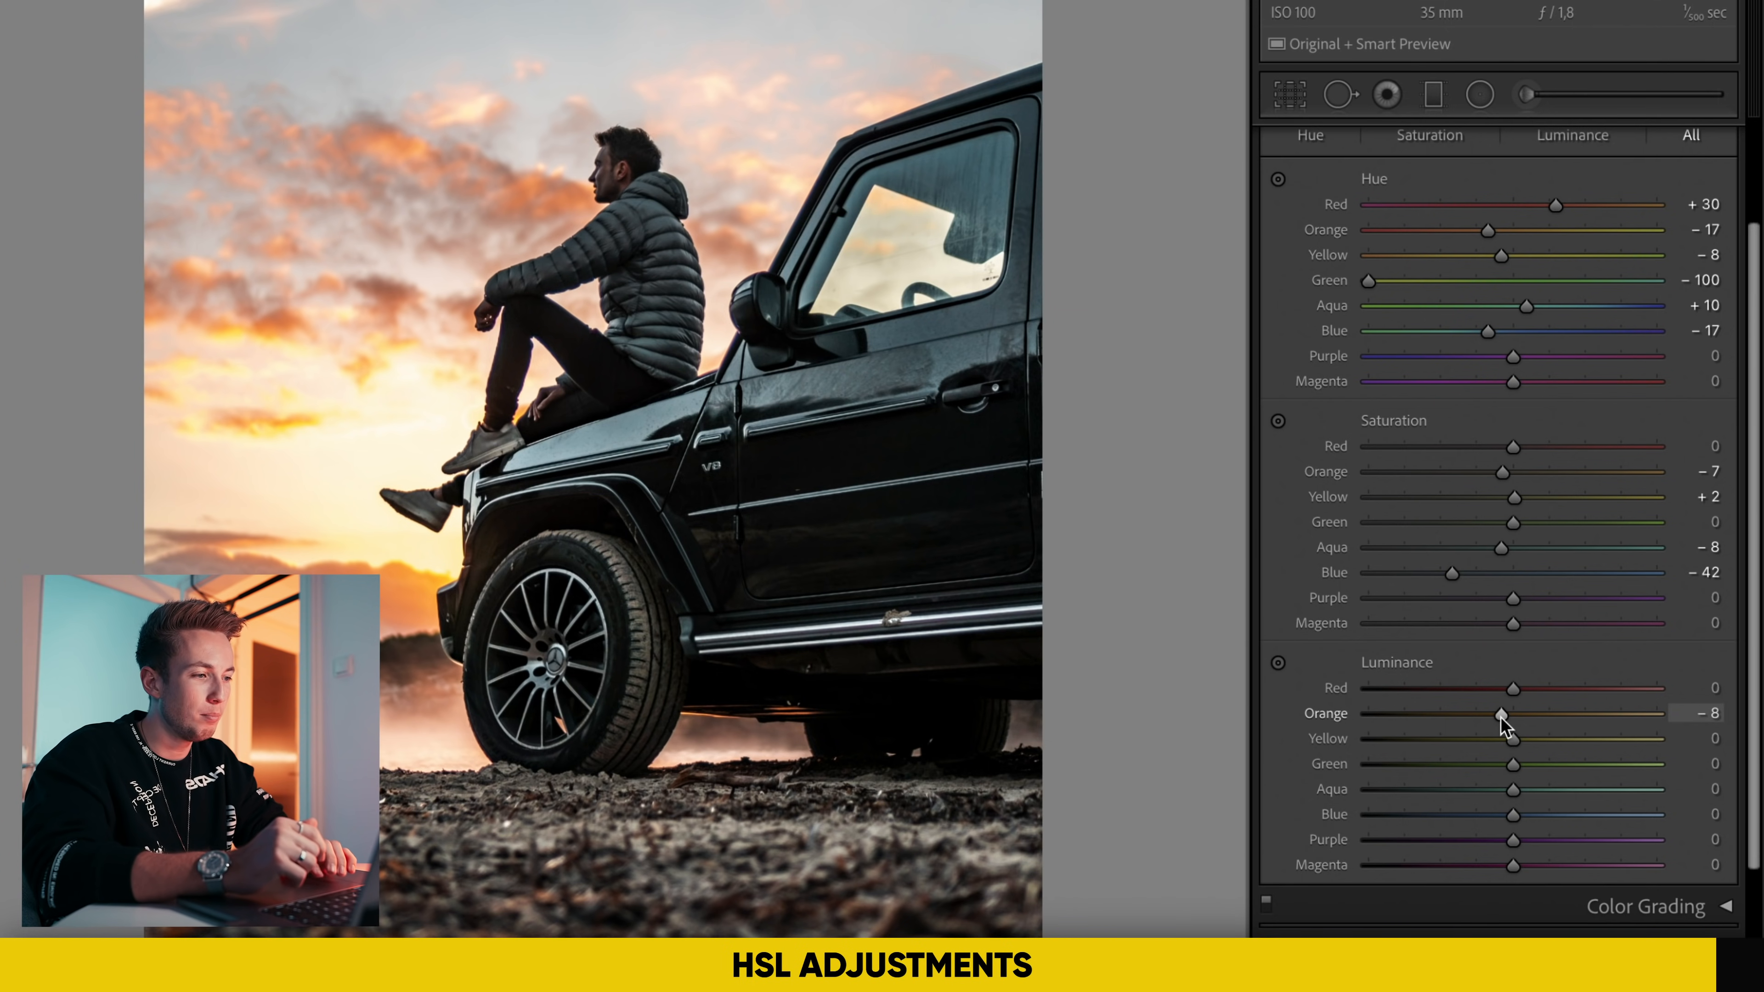
# Step: Set the Blue luminance to -100 in the HSL adjustments and inspect the car and sky up close
pyautogui.moveTo(1512, 815); pyautogui.dragTo(1340, 814)
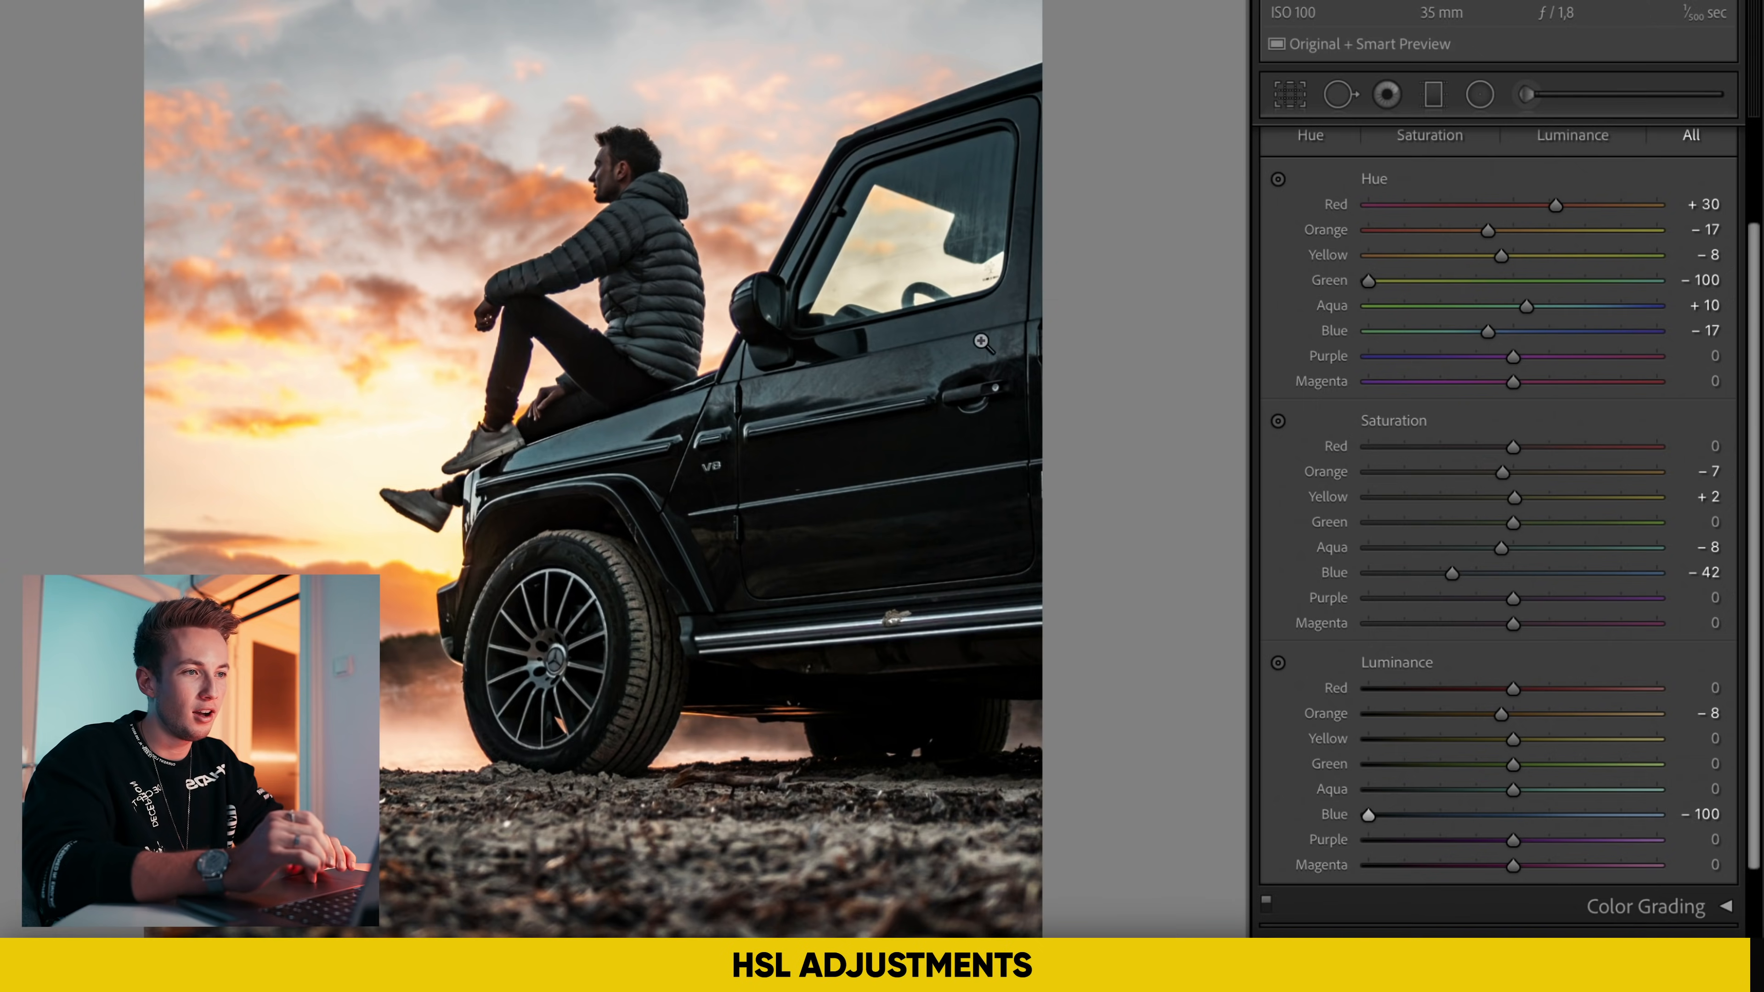
pyautogui.click(982, 341)
pyautogui.moveTo(524, 75); pyautogui.dragTo(757, 323)
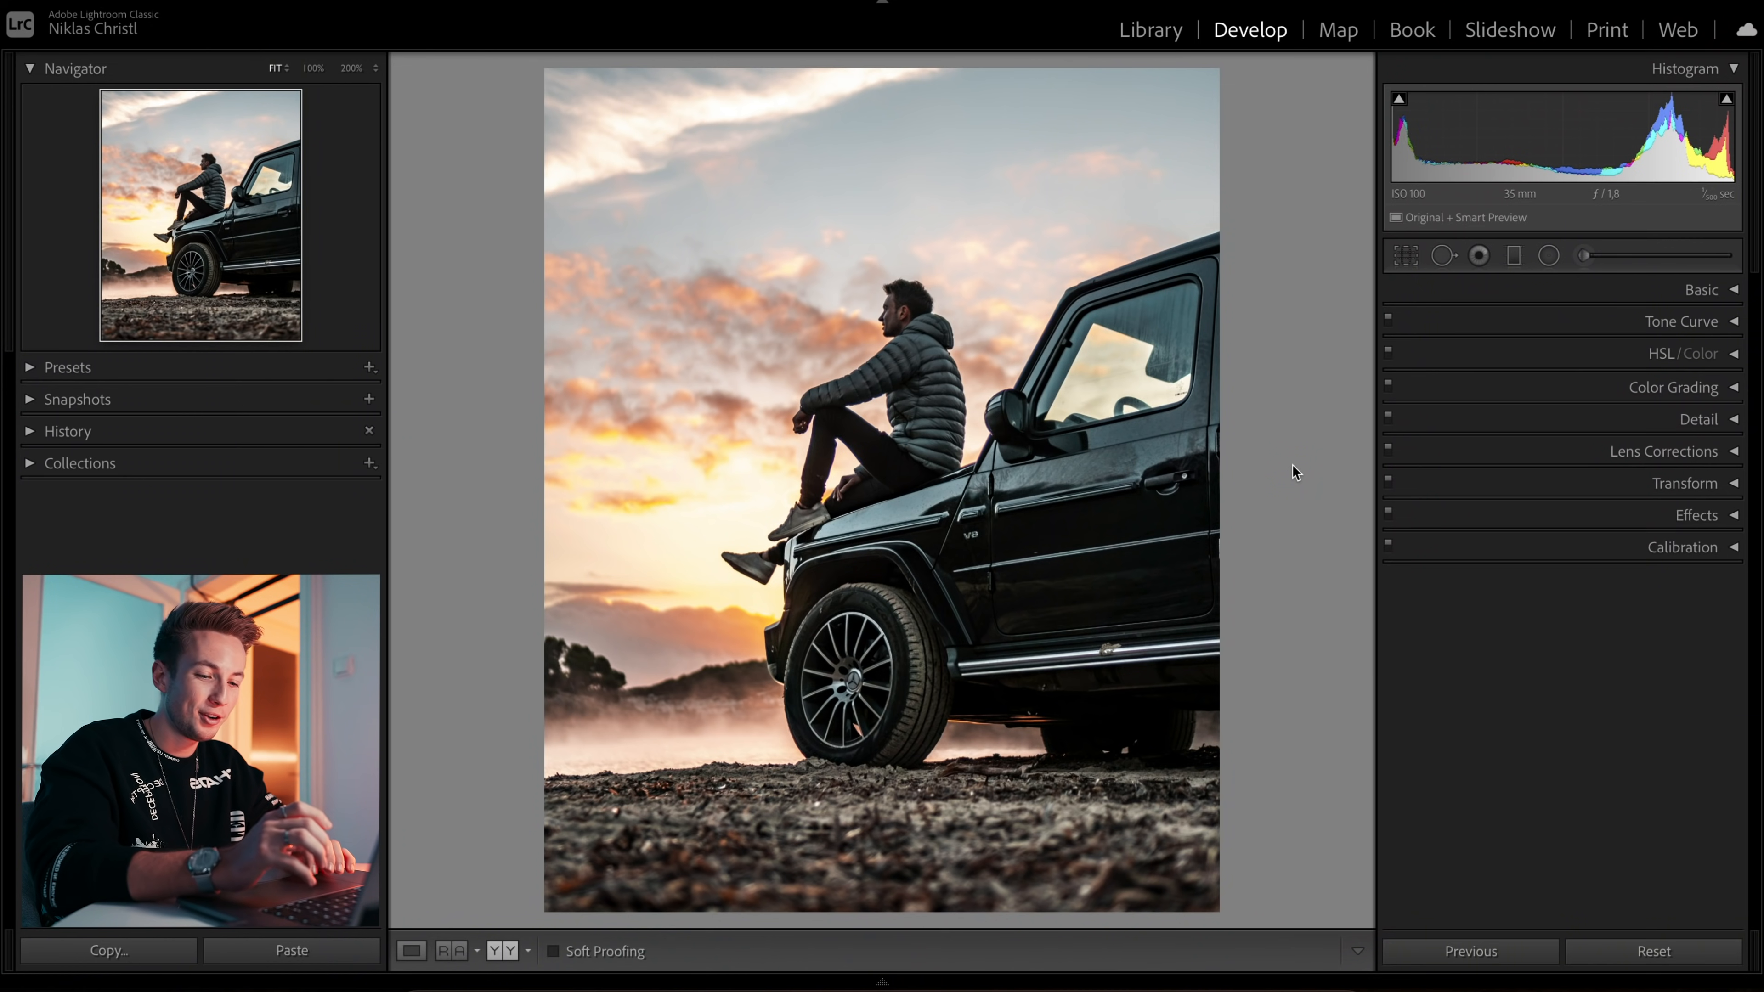
# Step: Compare the edited photo side by side with the original, and return to the single view
pyautogui.press('y')
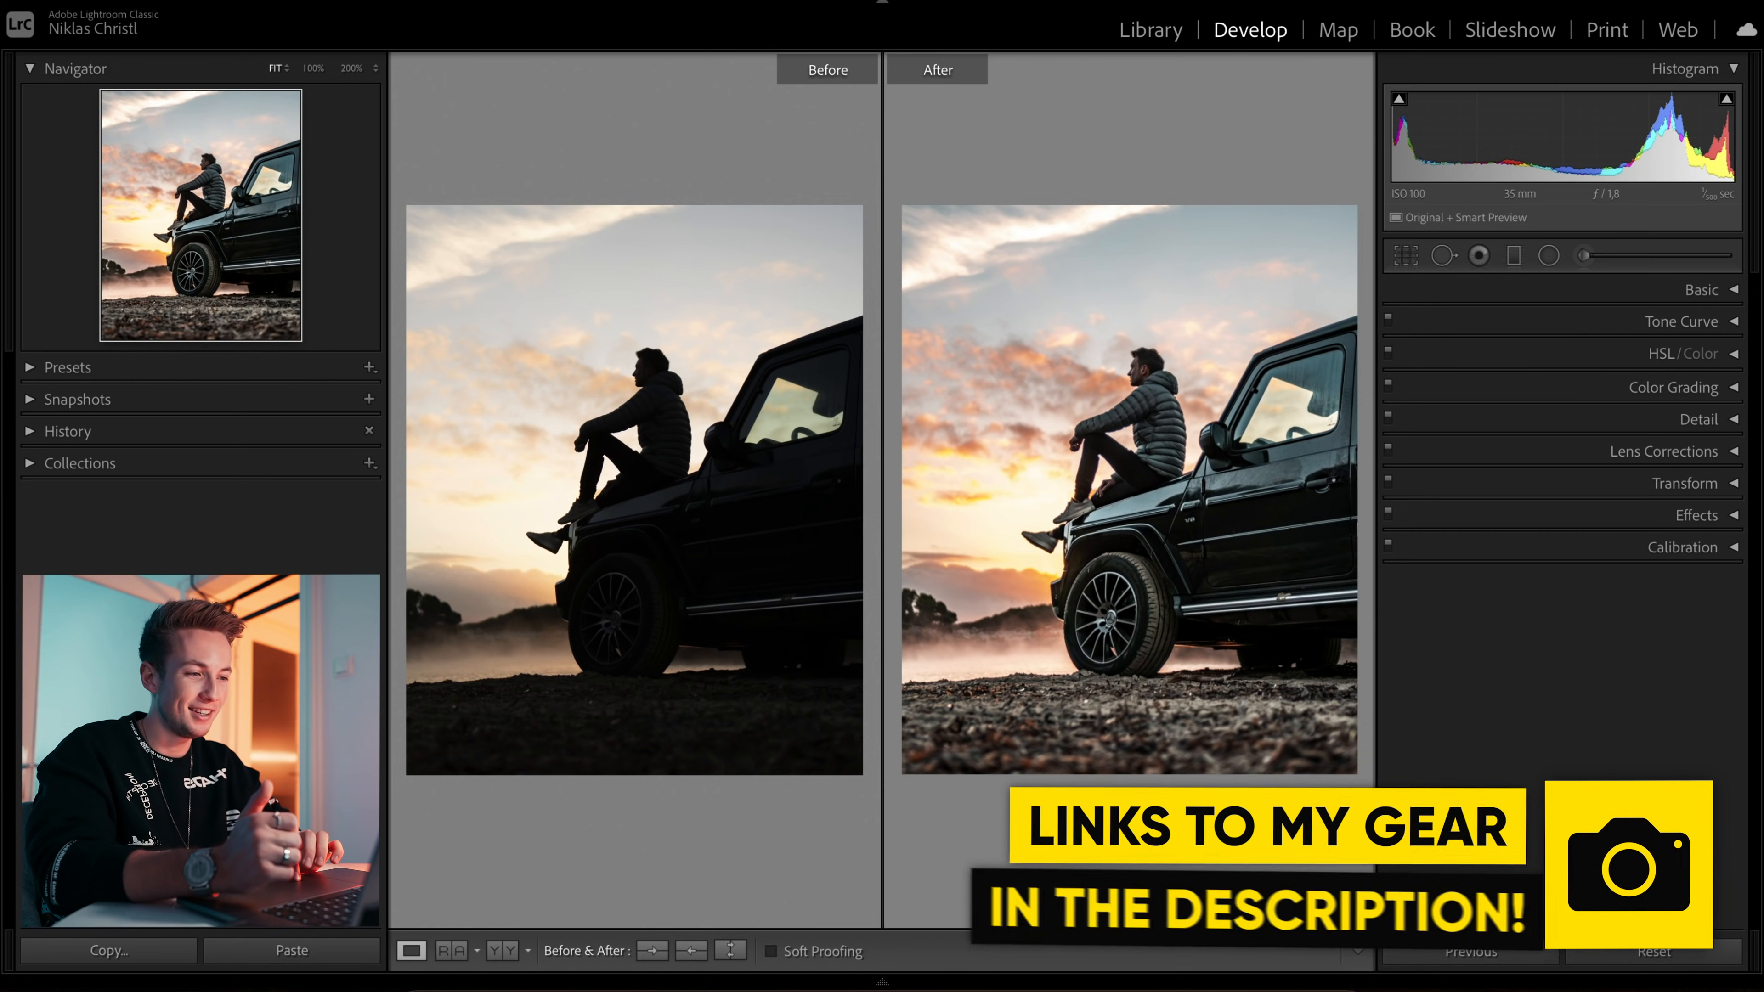
pyautogui.press('y')
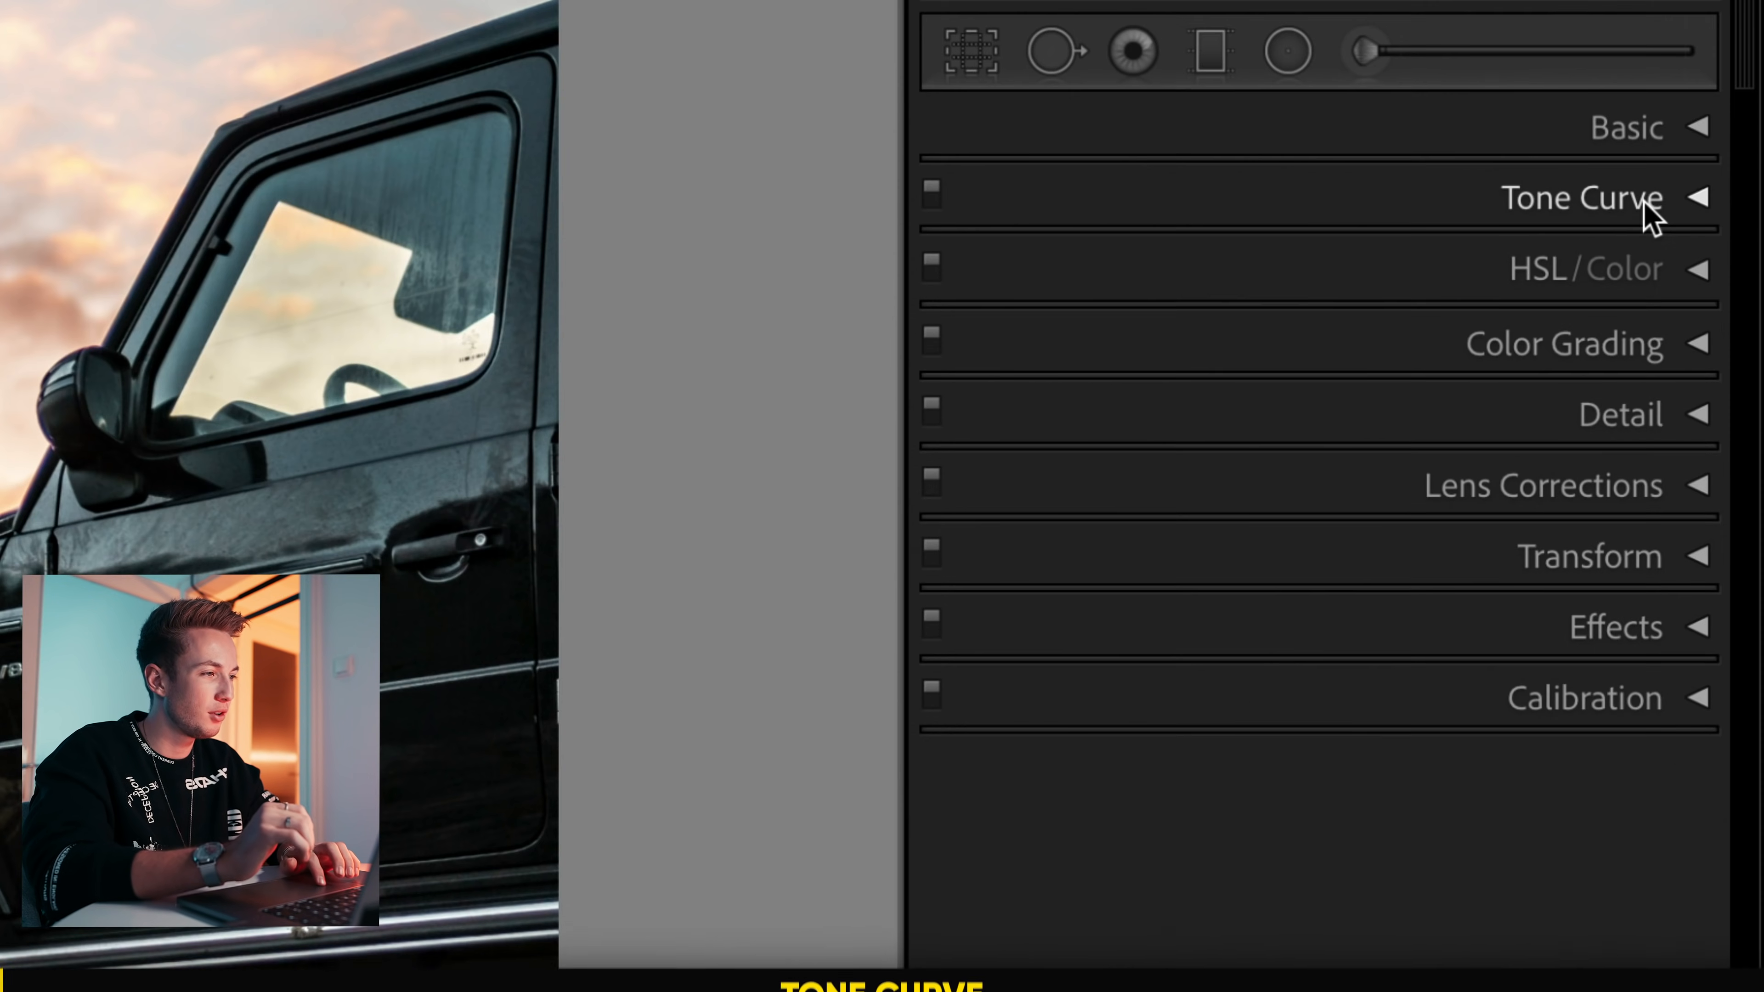
# Step: Open the tone curve settings and try bending the RGB point curve, resetting it to linear
pyautogui.click(1709, 326)
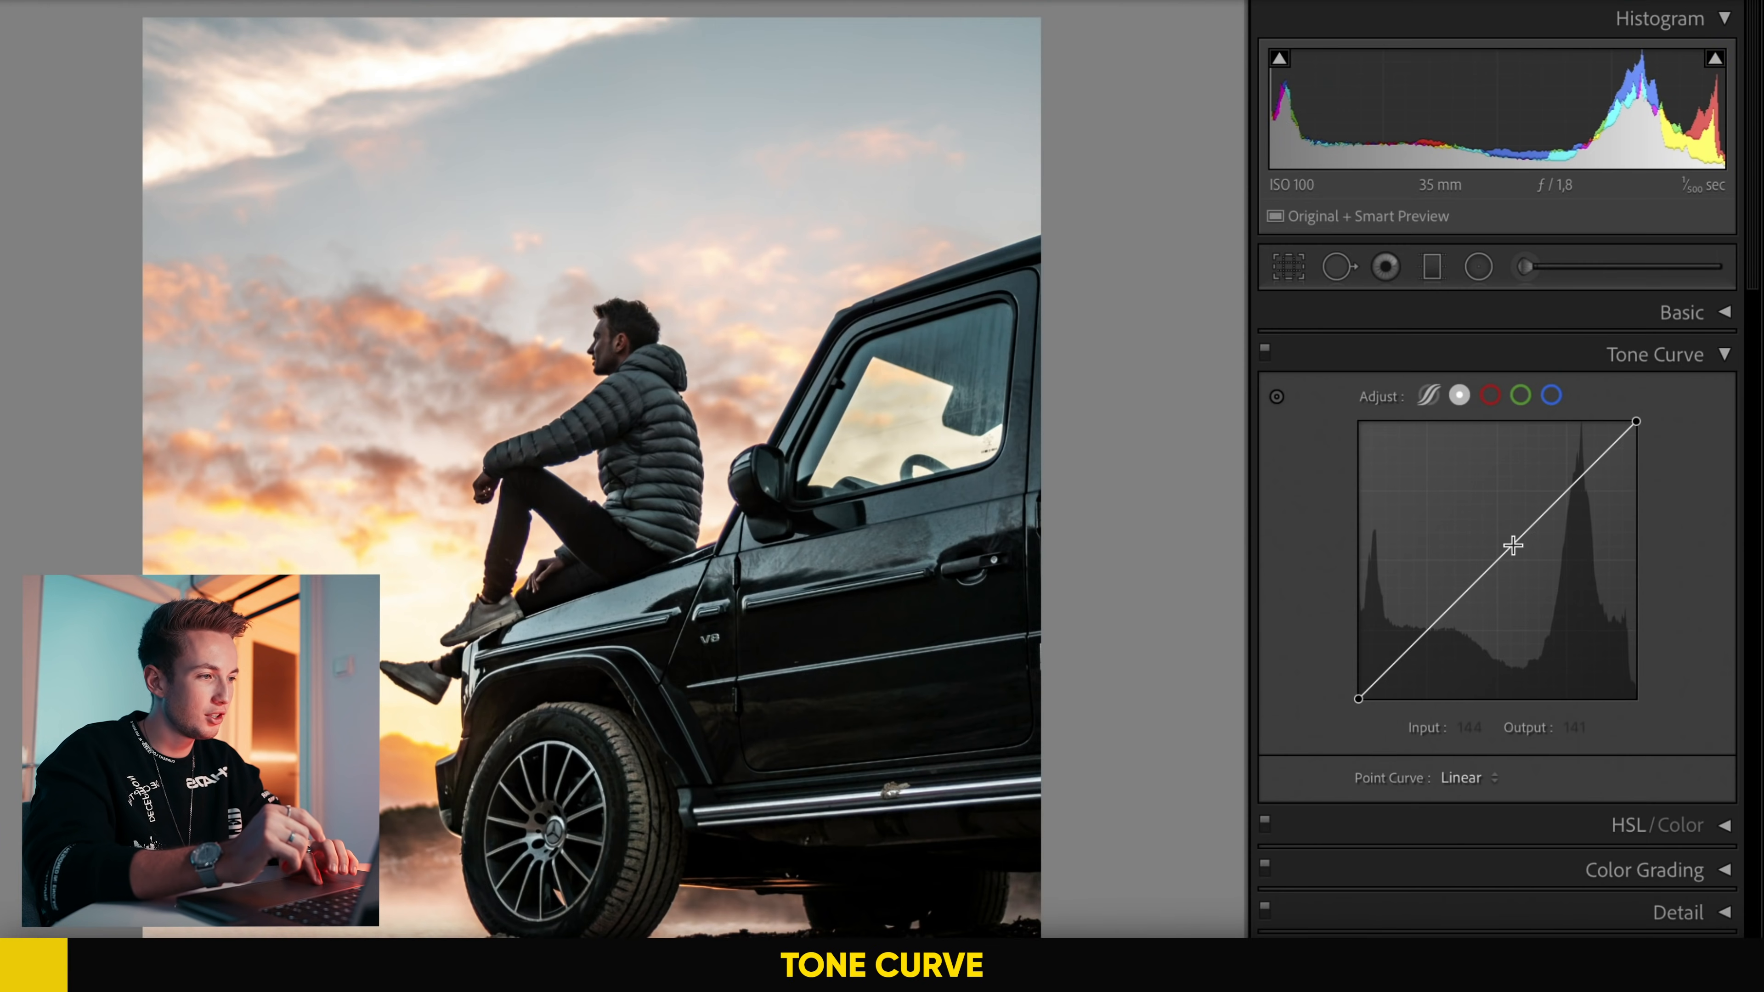
pyautogui.moveTo(1342, 514); pyautogui.dragTo(1362, 553)
pyautogui.moveTo(1520, 559); pyautogui.dragTo(1514, 528)
pyautogui.doubleClick(1513, 528)
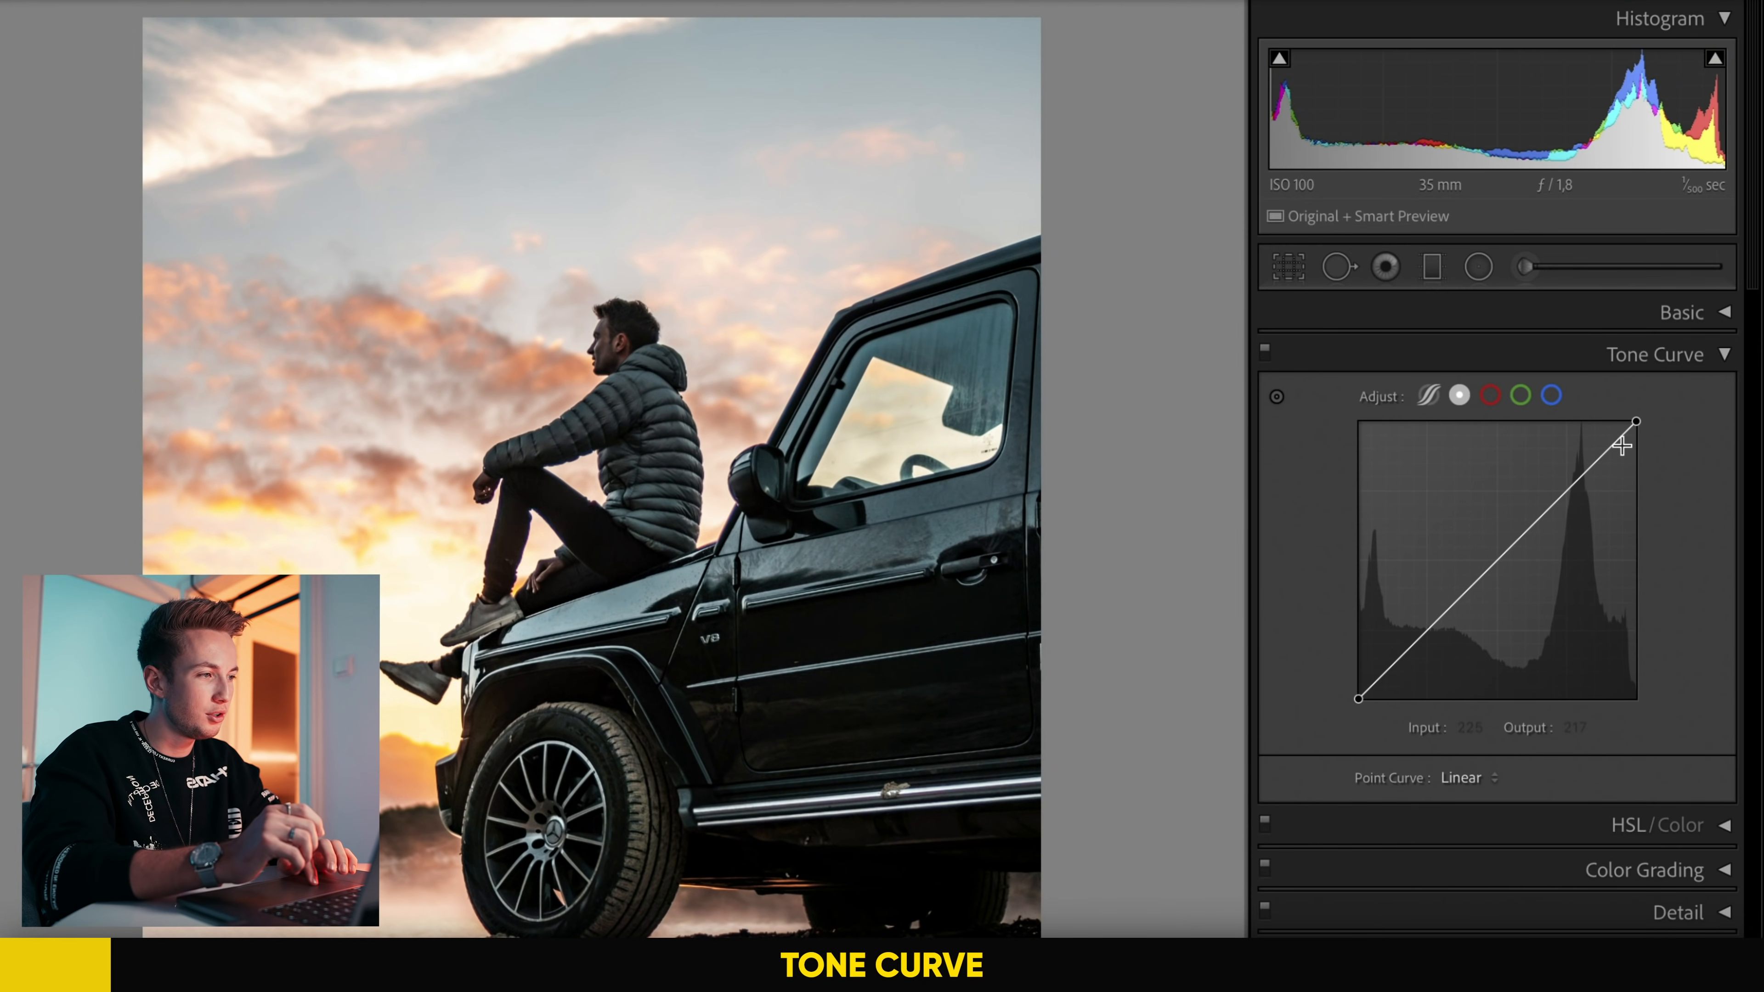
# Step: Review the Basic tone settings, and look through the color channel curves of the tone curve
pyautogui.click(1682, 330)
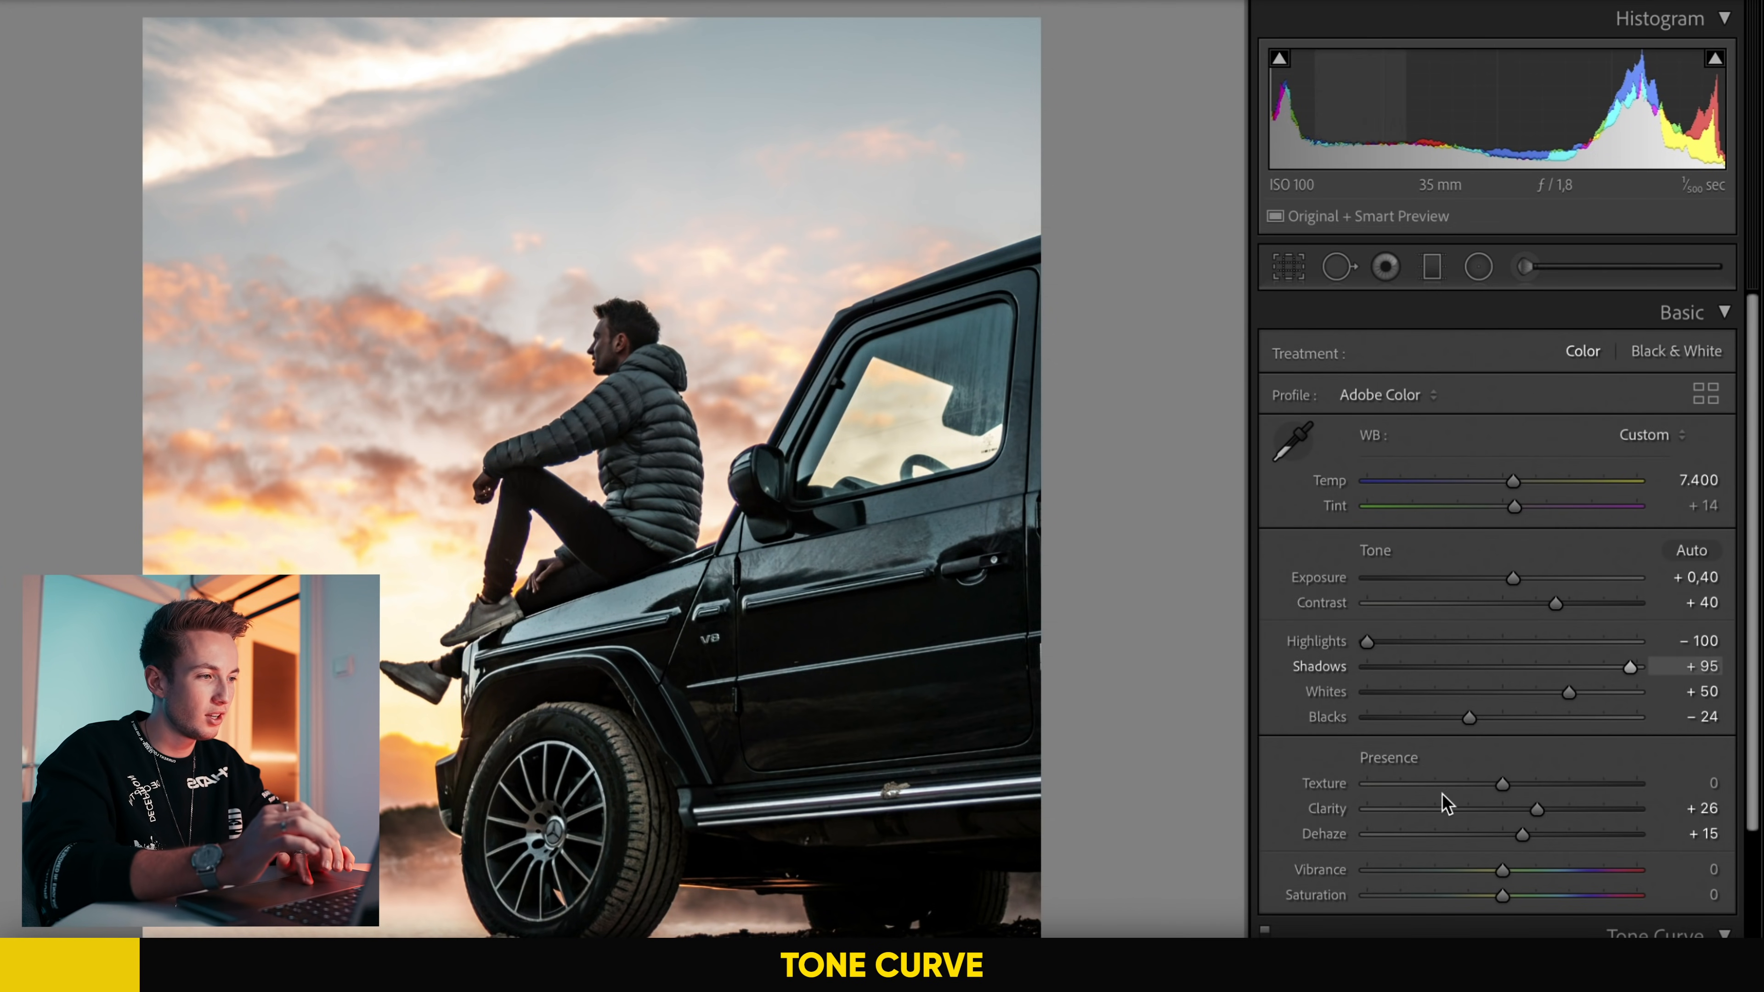
pyautogui.click(1702, 316)
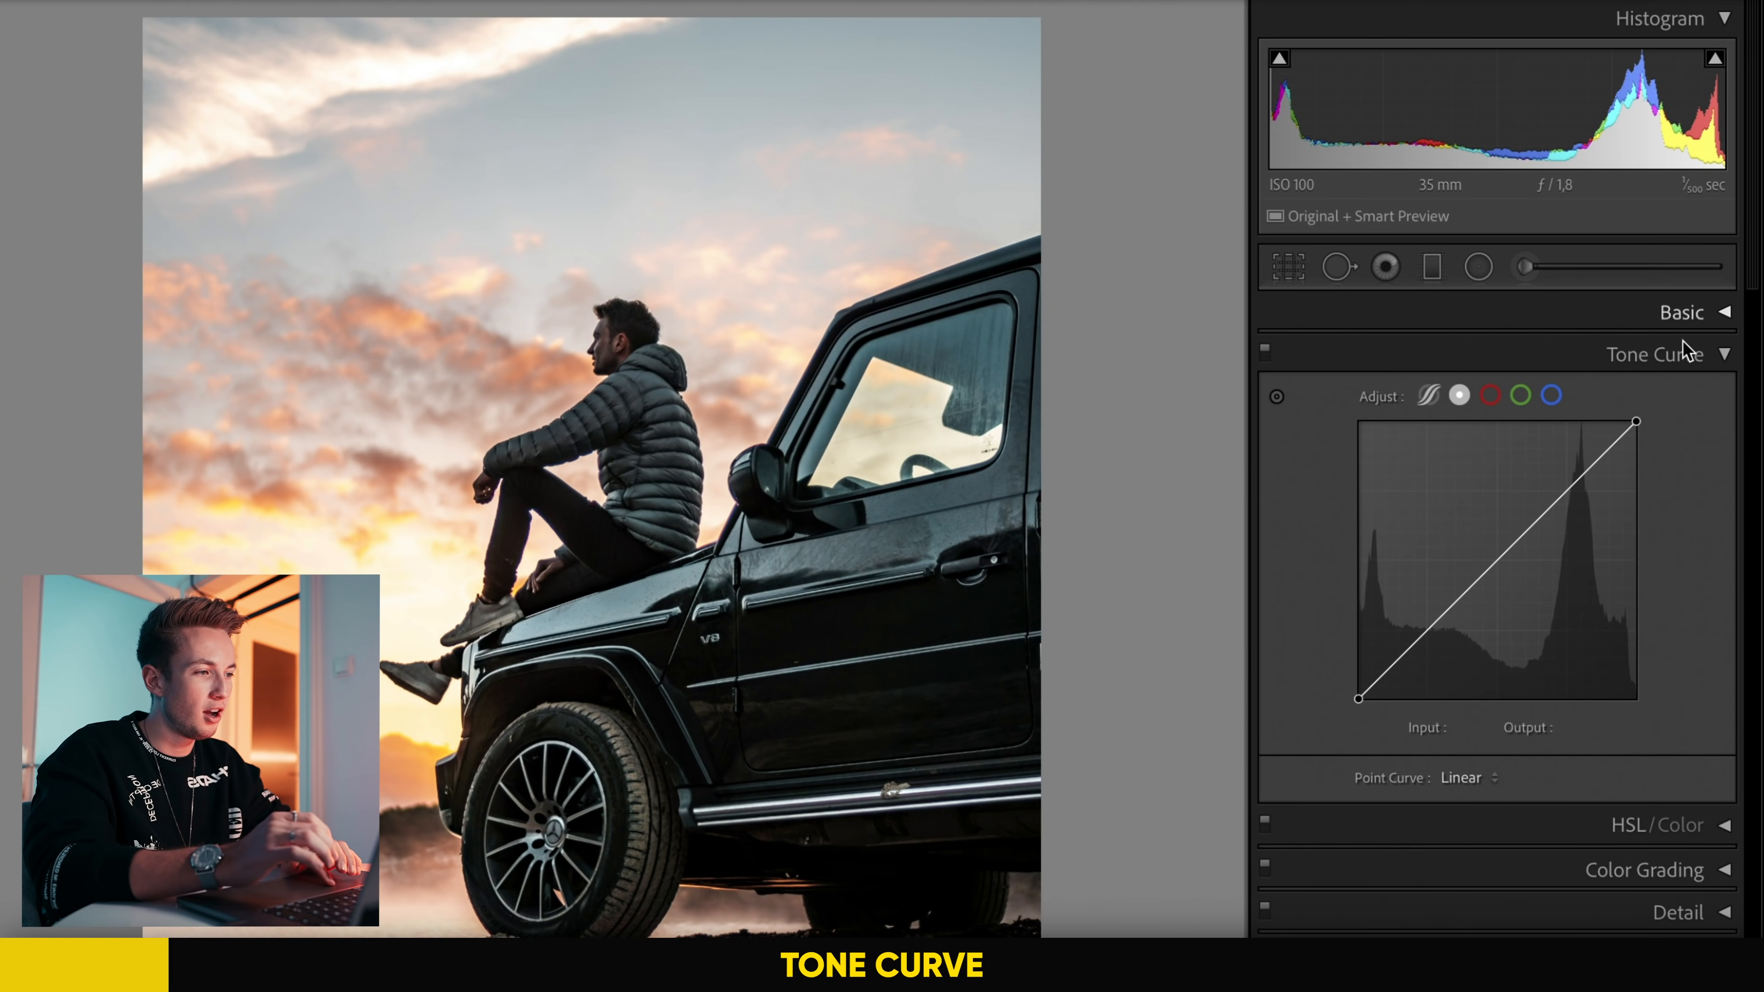
pyautogui.click(1489, 396)
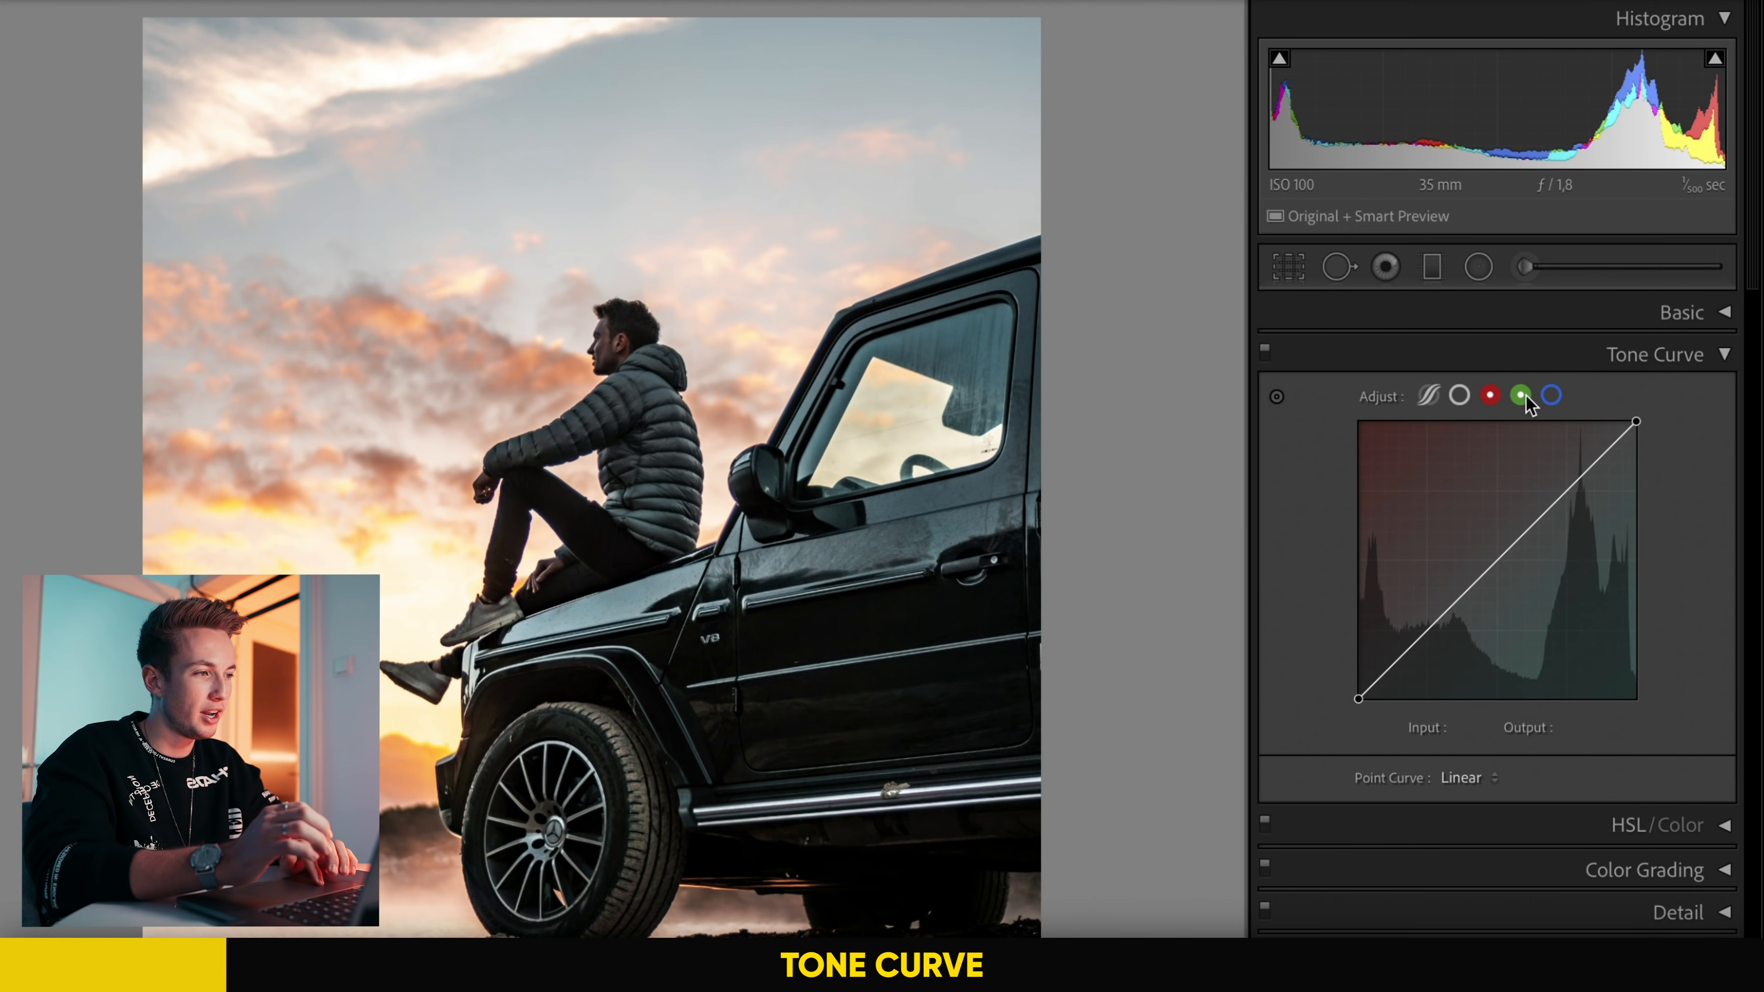
pyautogui.click(1549, 397)
pyautogui.click(1492, 396)
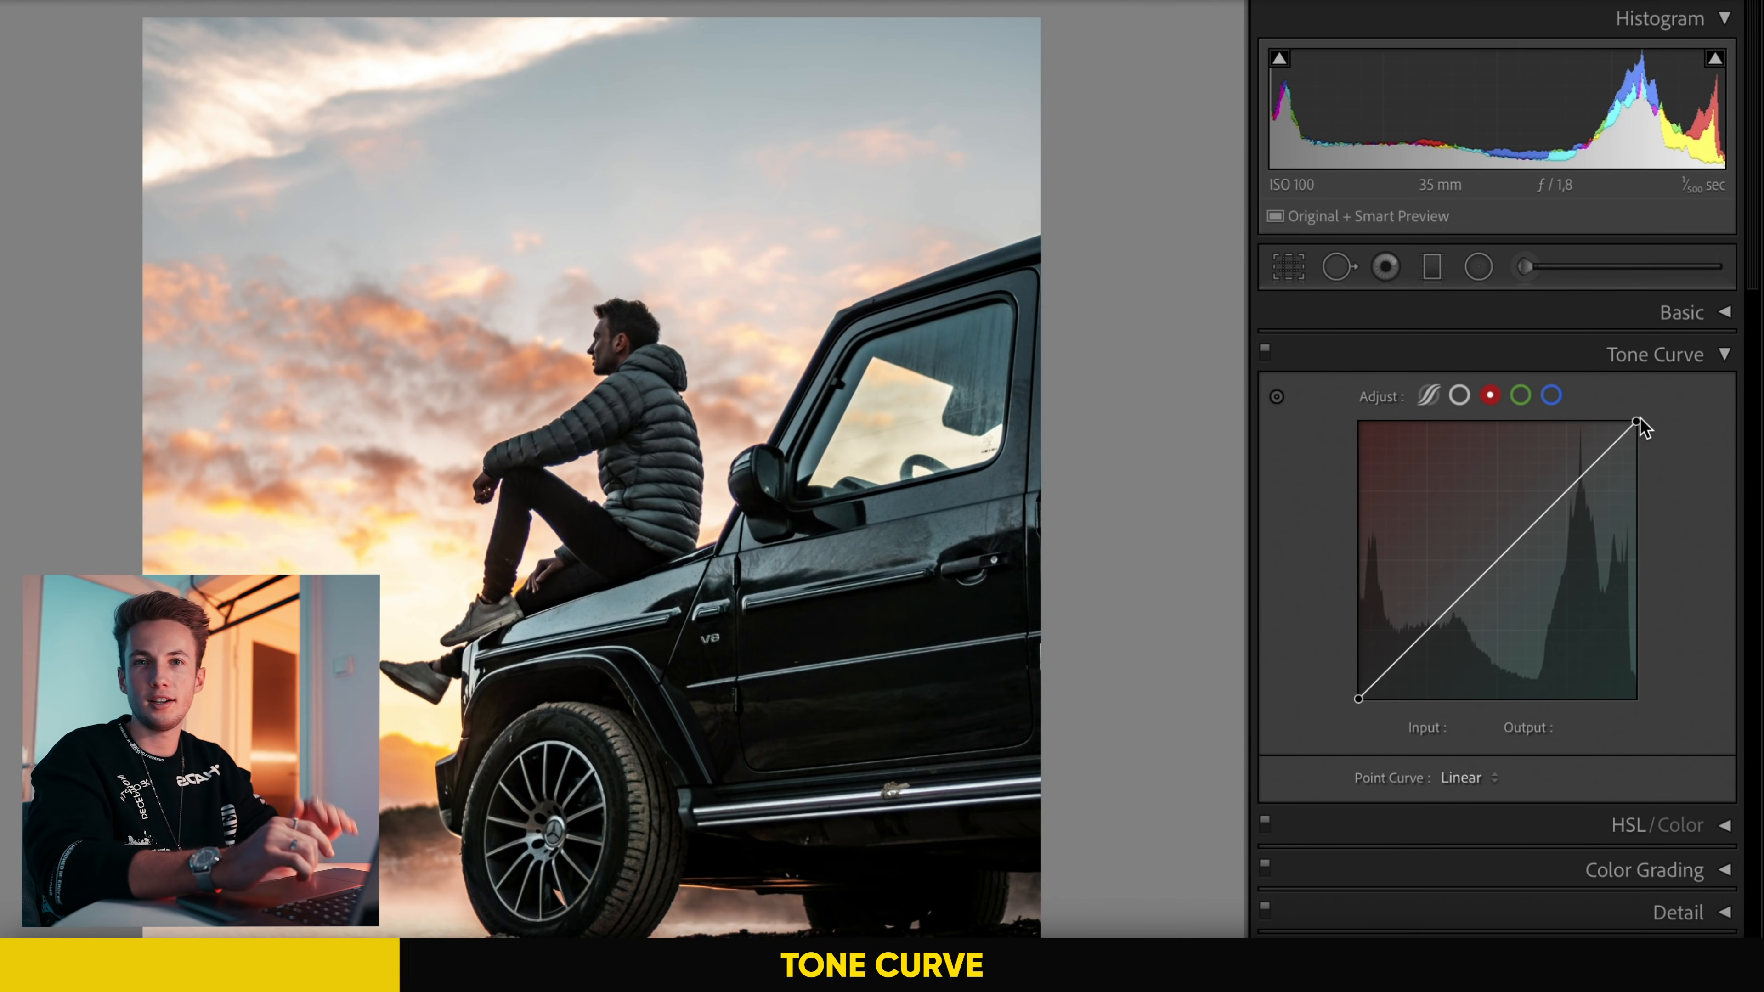
# Step: Try pulling down the highlight end of the blue channel curve to judge the color shift
pyautogui.click(1551, 395)
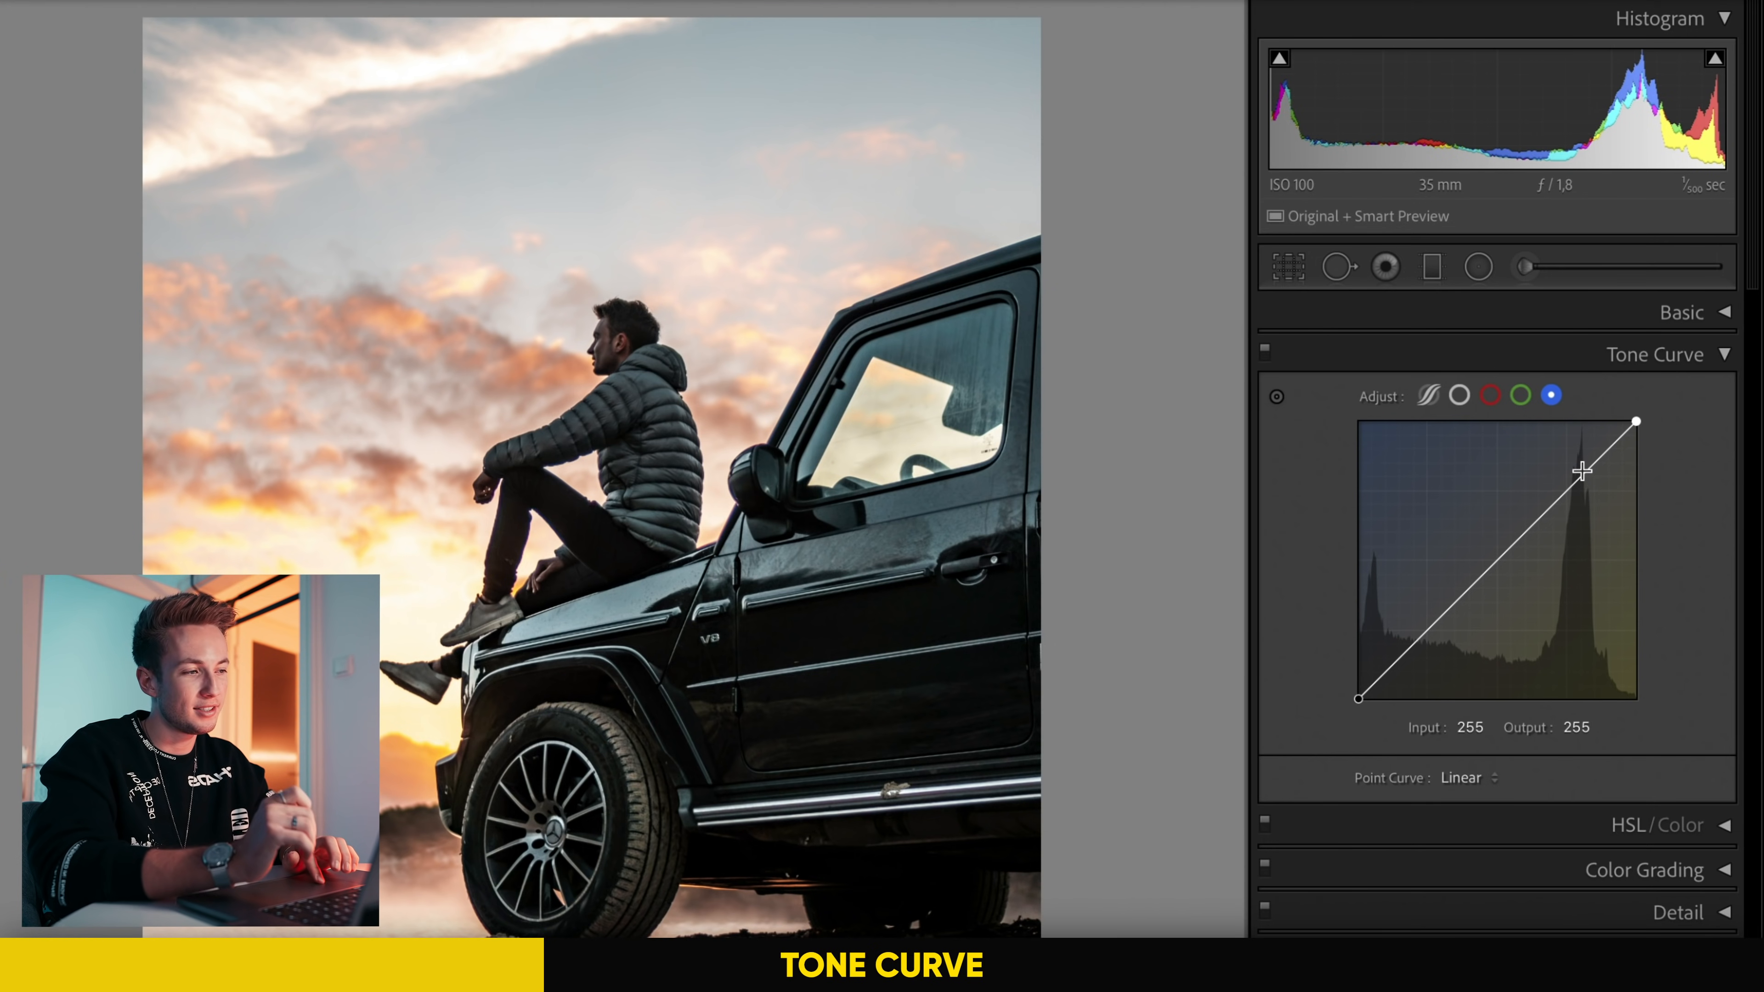
pyautogui.moveTo(1636, 421); pyautogui.dragTo(1667, 655)
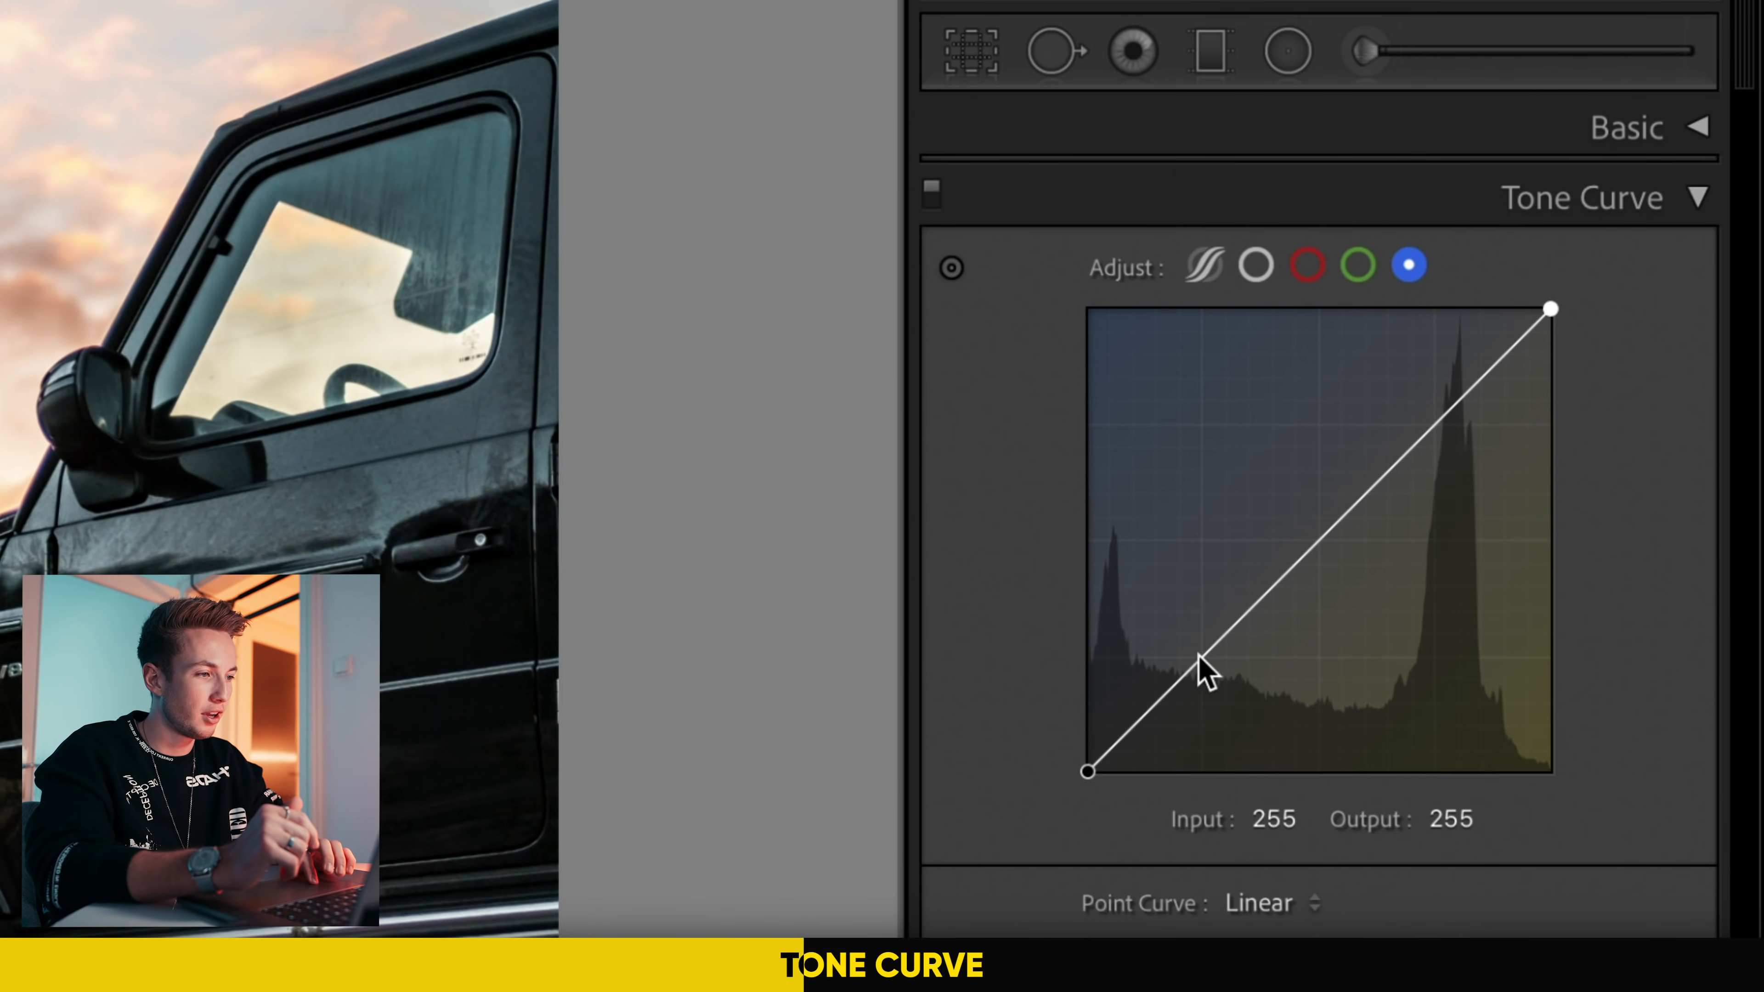
# Step: Add three anchor points to the blue channel curve: one in the shadows, one at 129 and one at 189
pyautogui.click(1201, 657)
pyautogui.click(1321, 536)
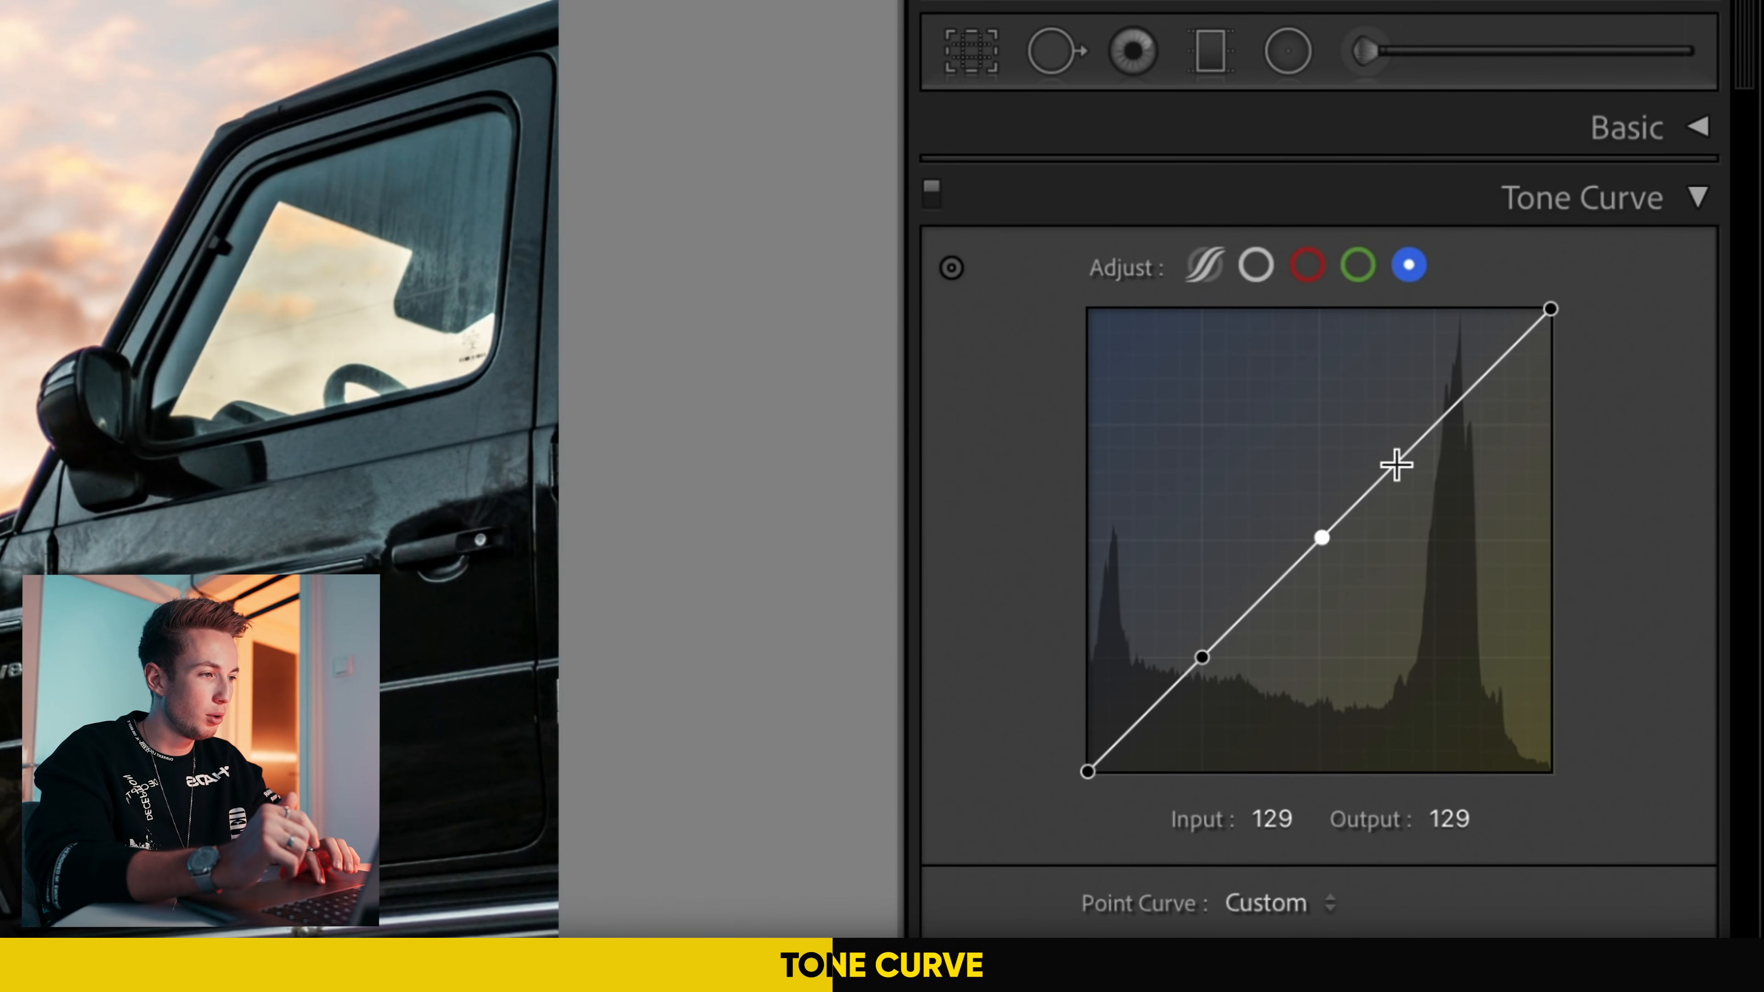
pyautogui.click(1431, 426)
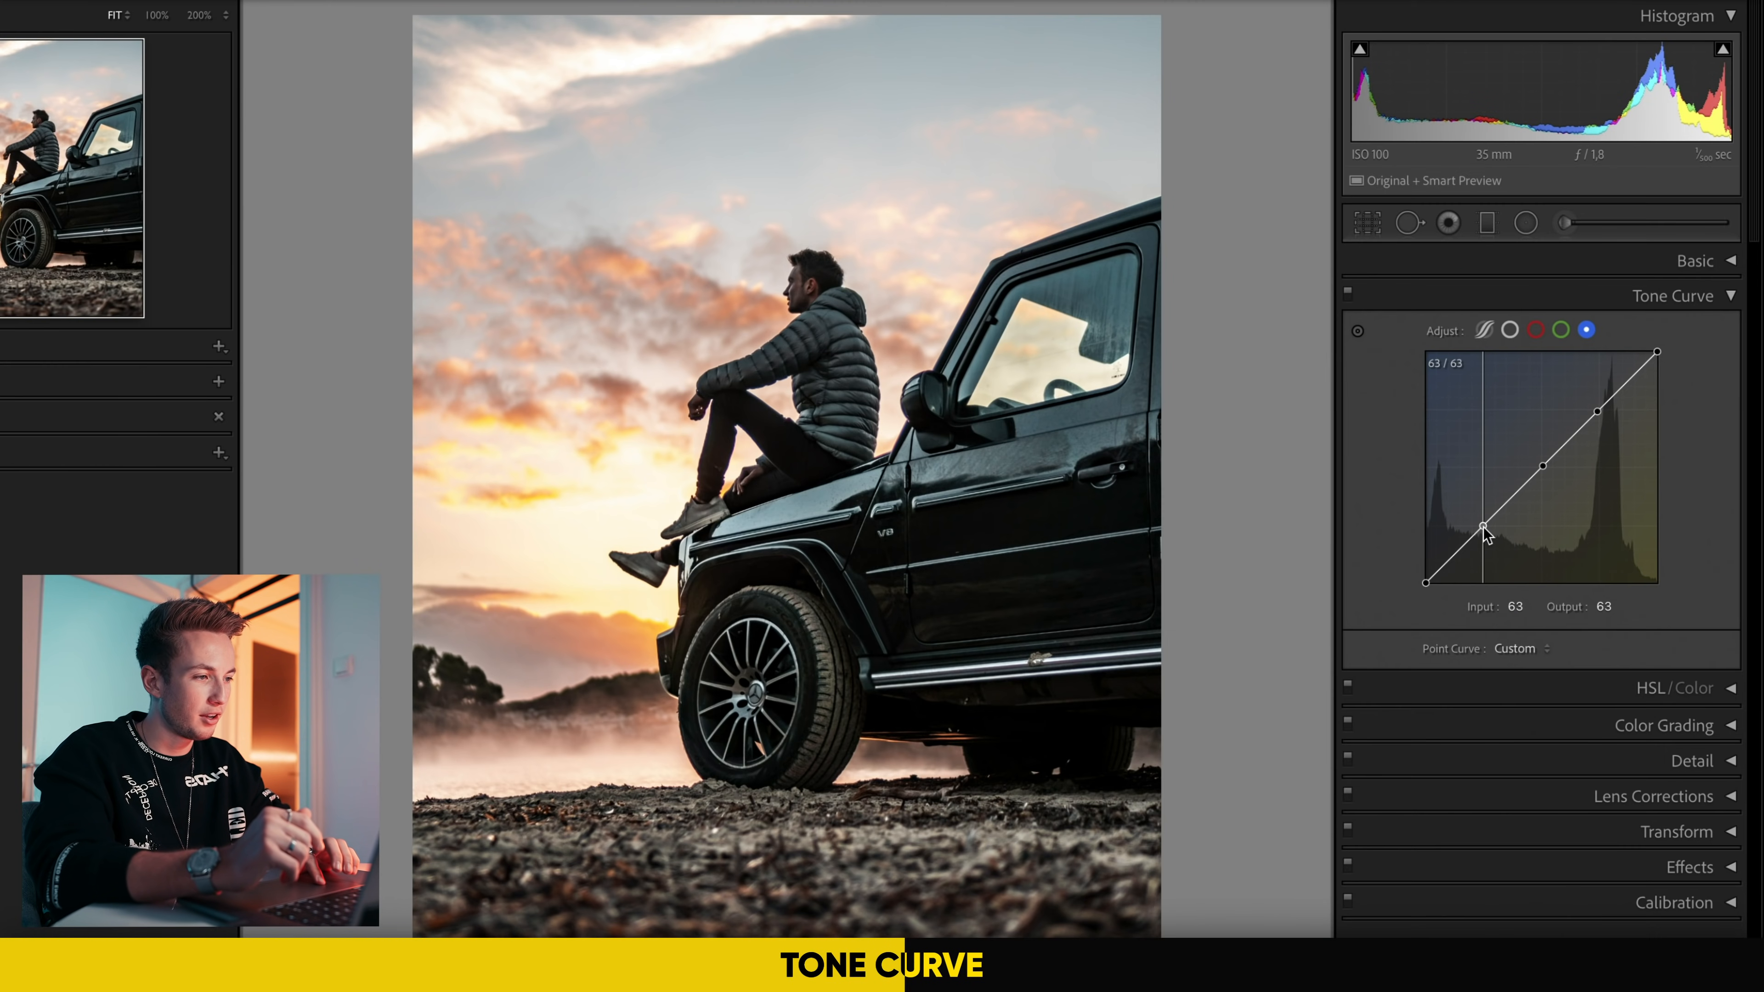
# Step: Raise the shadow point of the blue channel curve slightly to add blue to the dark areas
pyautogui.moveTo(1201, 656); pyautogui.dragTo(1199, 644)
pyautogui.moveTo(1483, 530); pyautogui.dragTo(1484, 523)
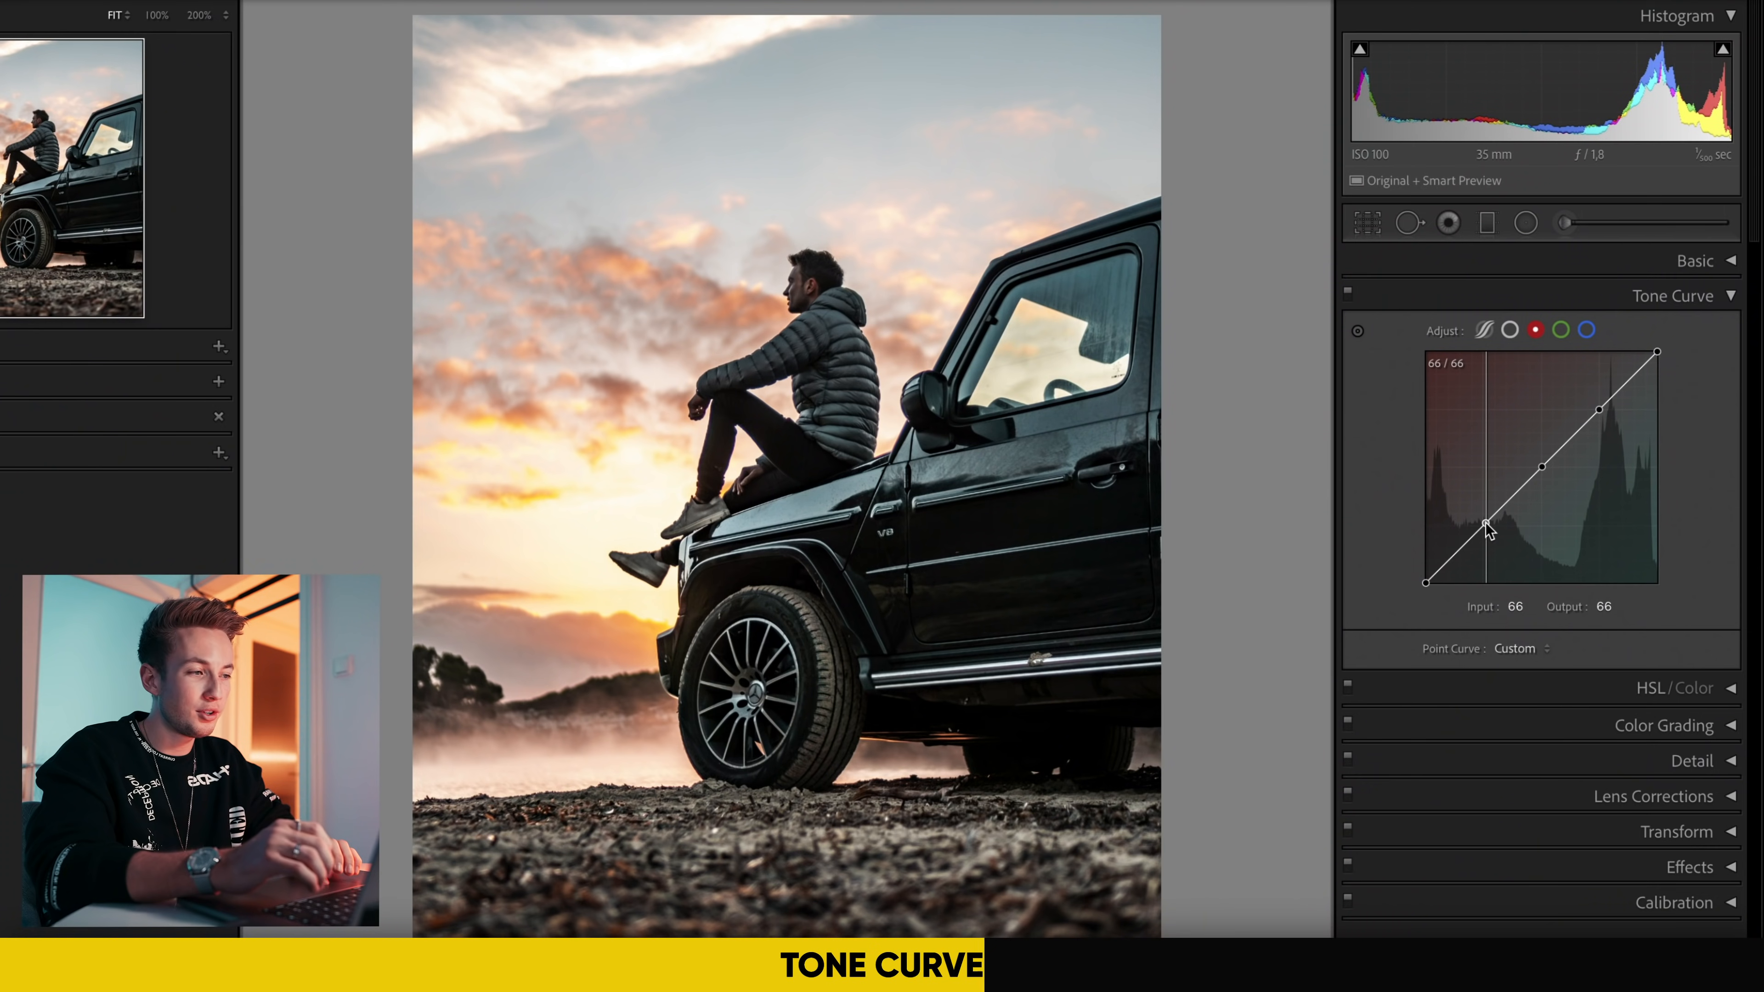
pyautogui.moveTo(1488, 525); pyautogui.dragTo(1455, 486)
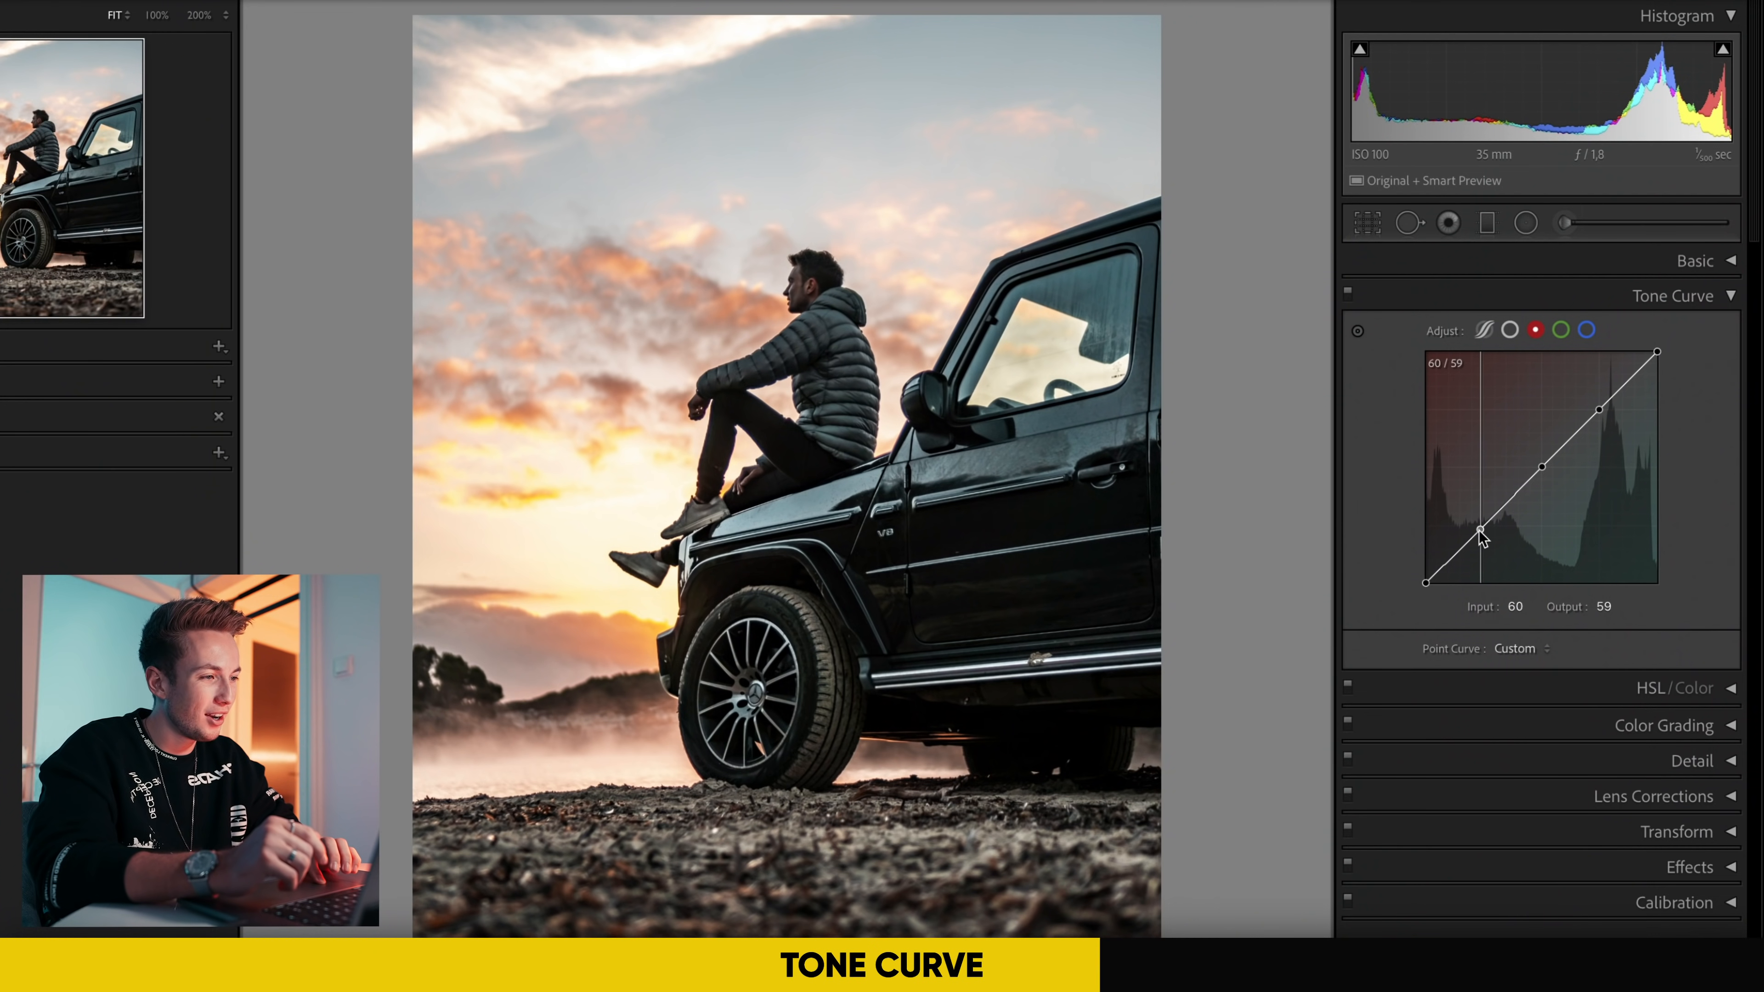
# Step: Lower the shadow points of the channel curves, red to input 62, output 56 and green to input 66, output 60
pyautogui.moveTo(1480, 530); pyautogui.dragTo(1481, 534)
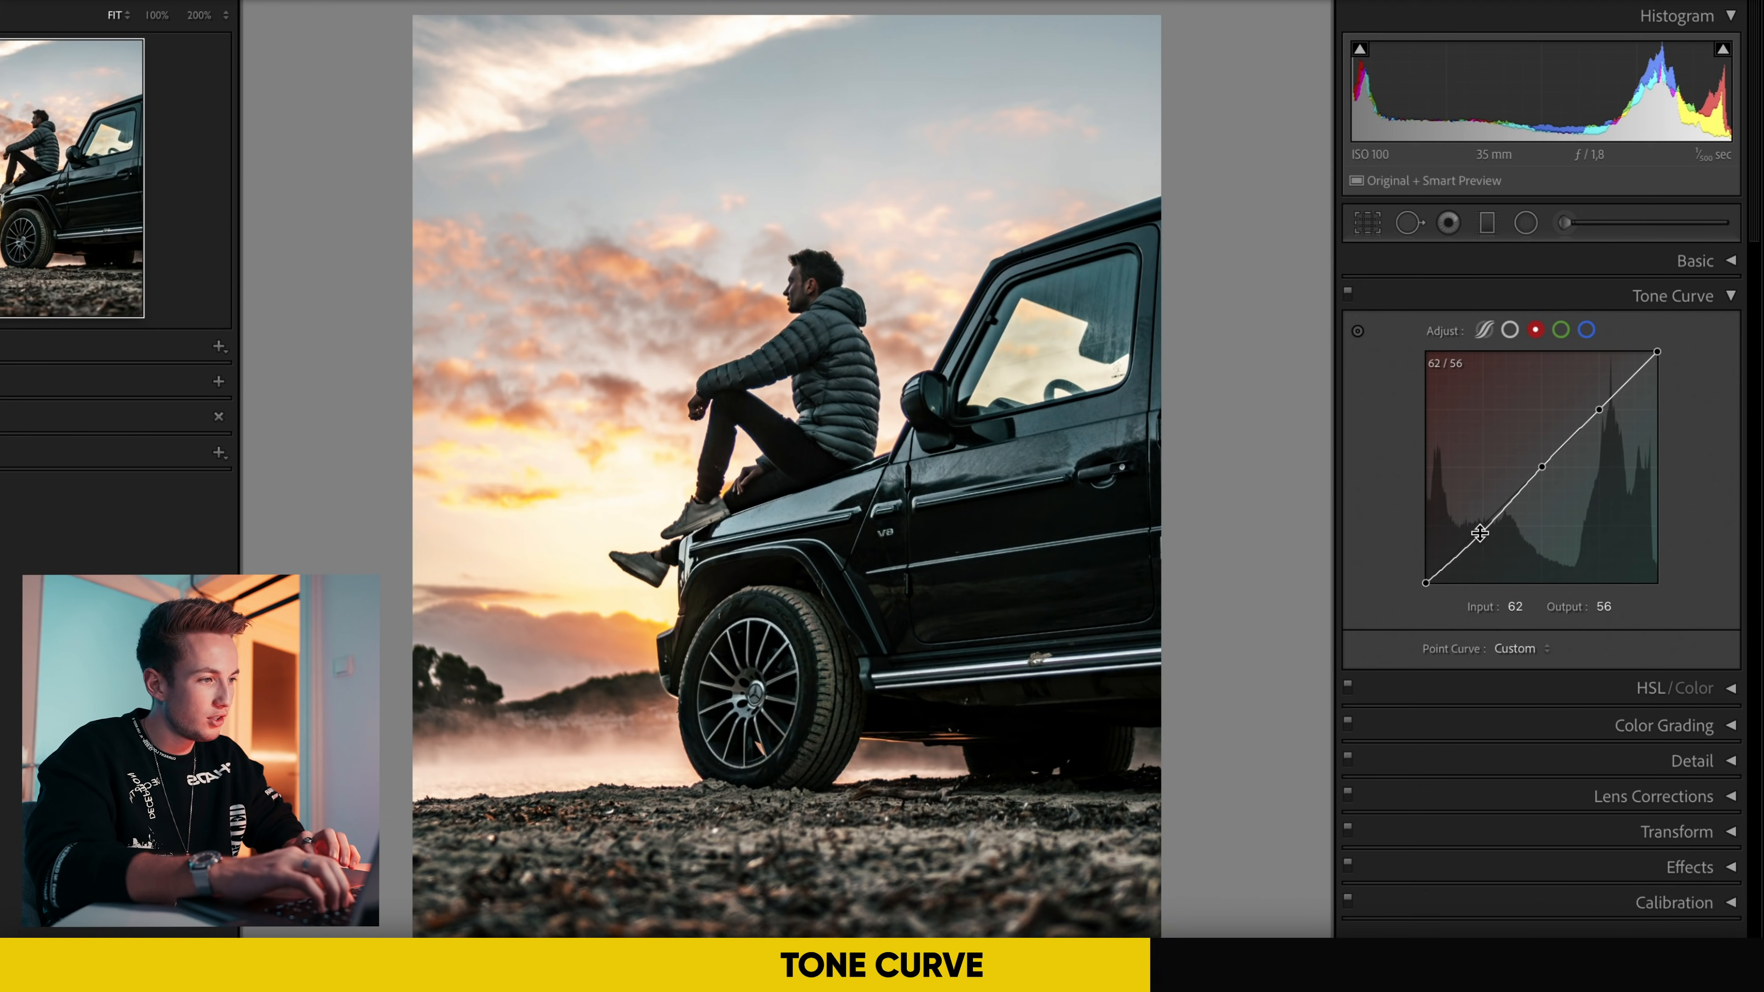
pyautogui.click(1561, 331)
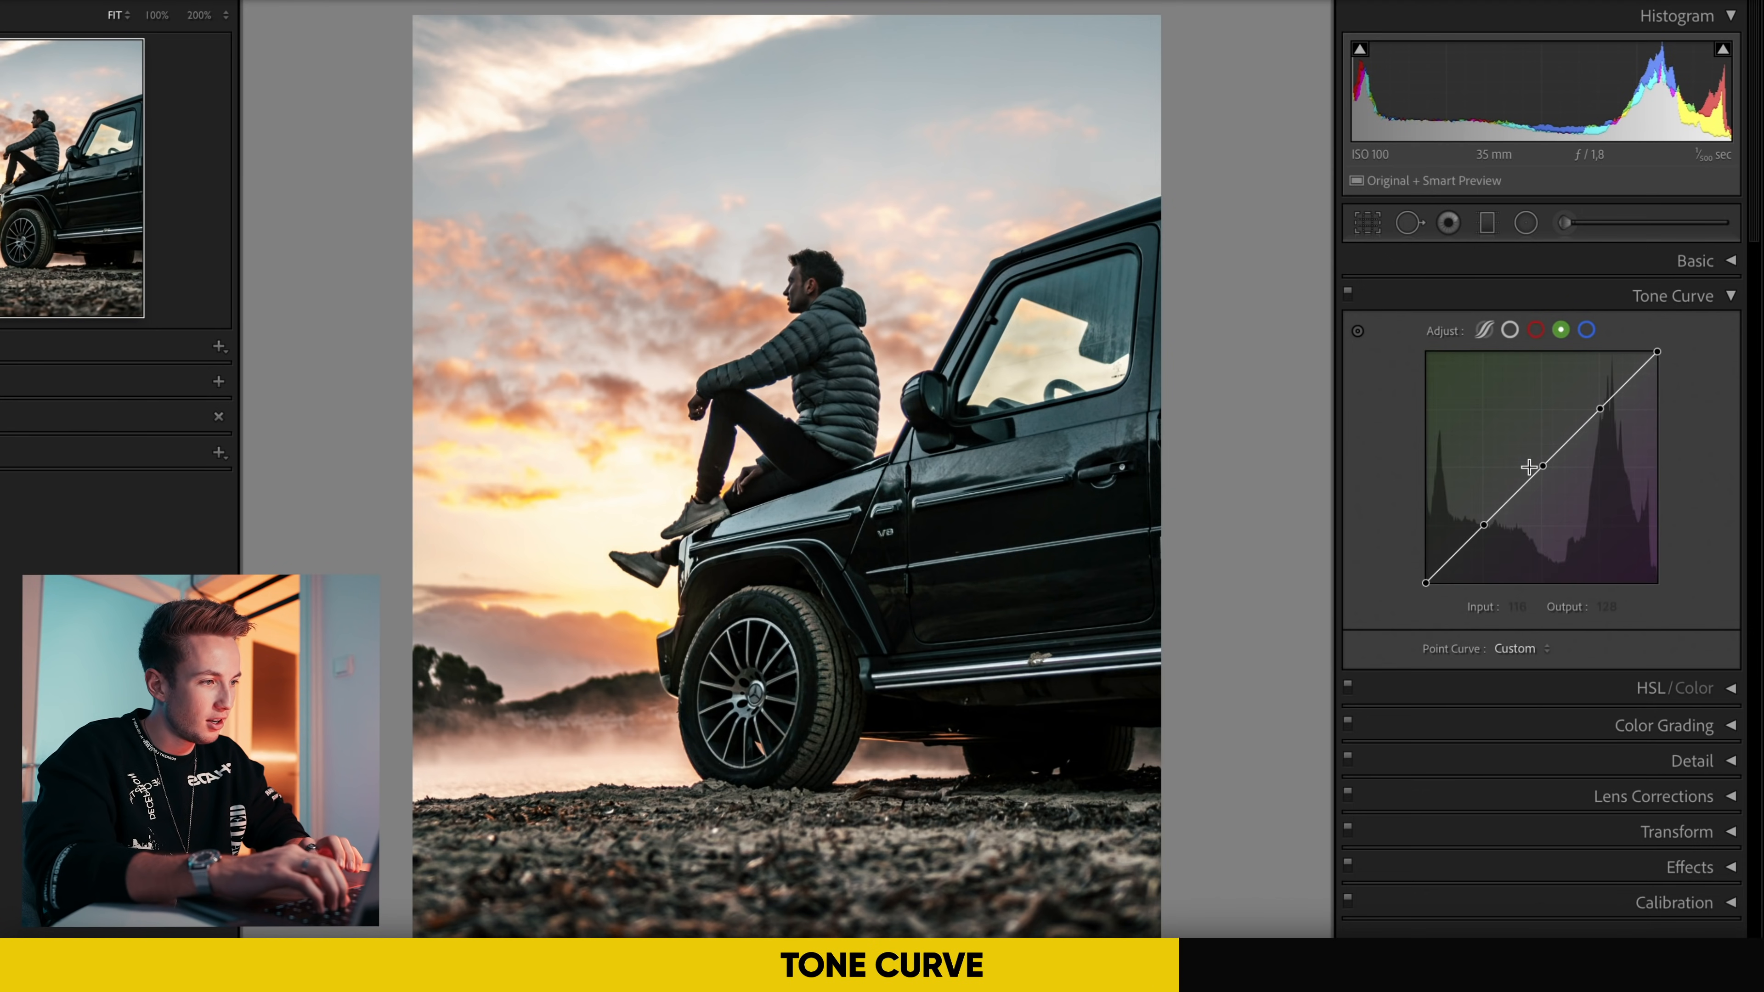
pyautogui.moveTo(1484, 525); pyautogui.dragTo(1485, 528)
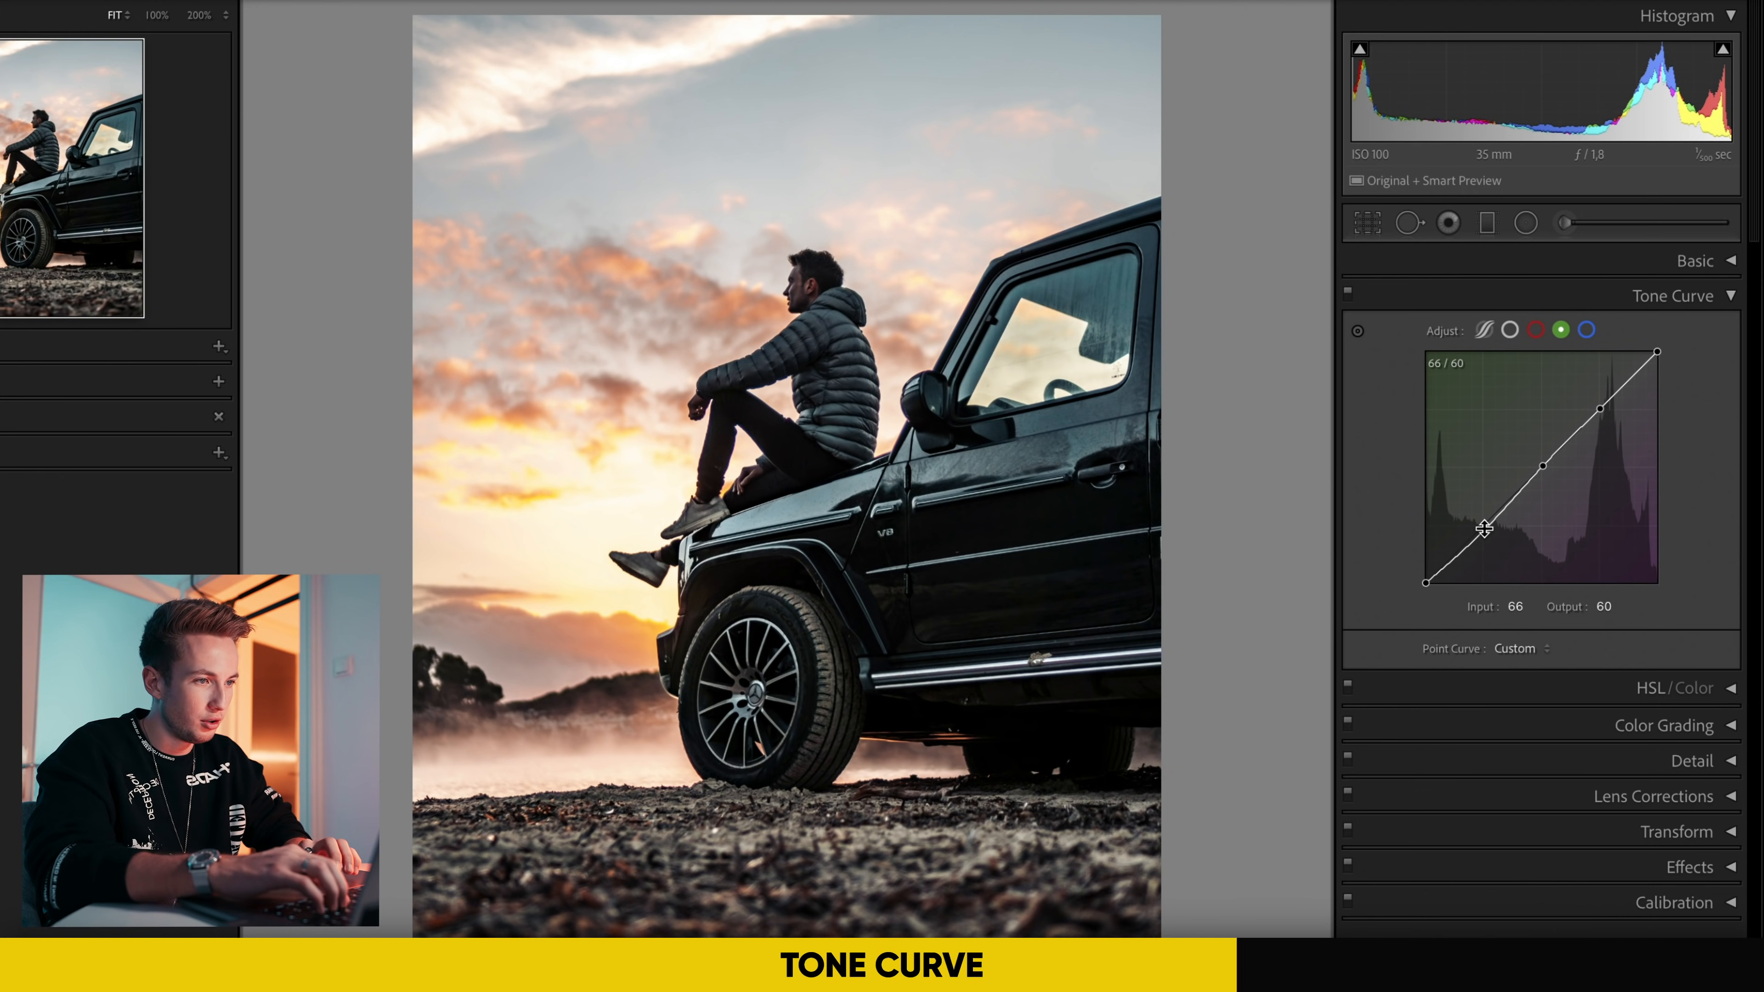
# Step: Move the highlight end point of the blue channel curve to input 244, output 254
pyautogui.click(1586, 330)
pyautogui.moveTo(1657, 351); pyautogui.dragTo(1649, 351)
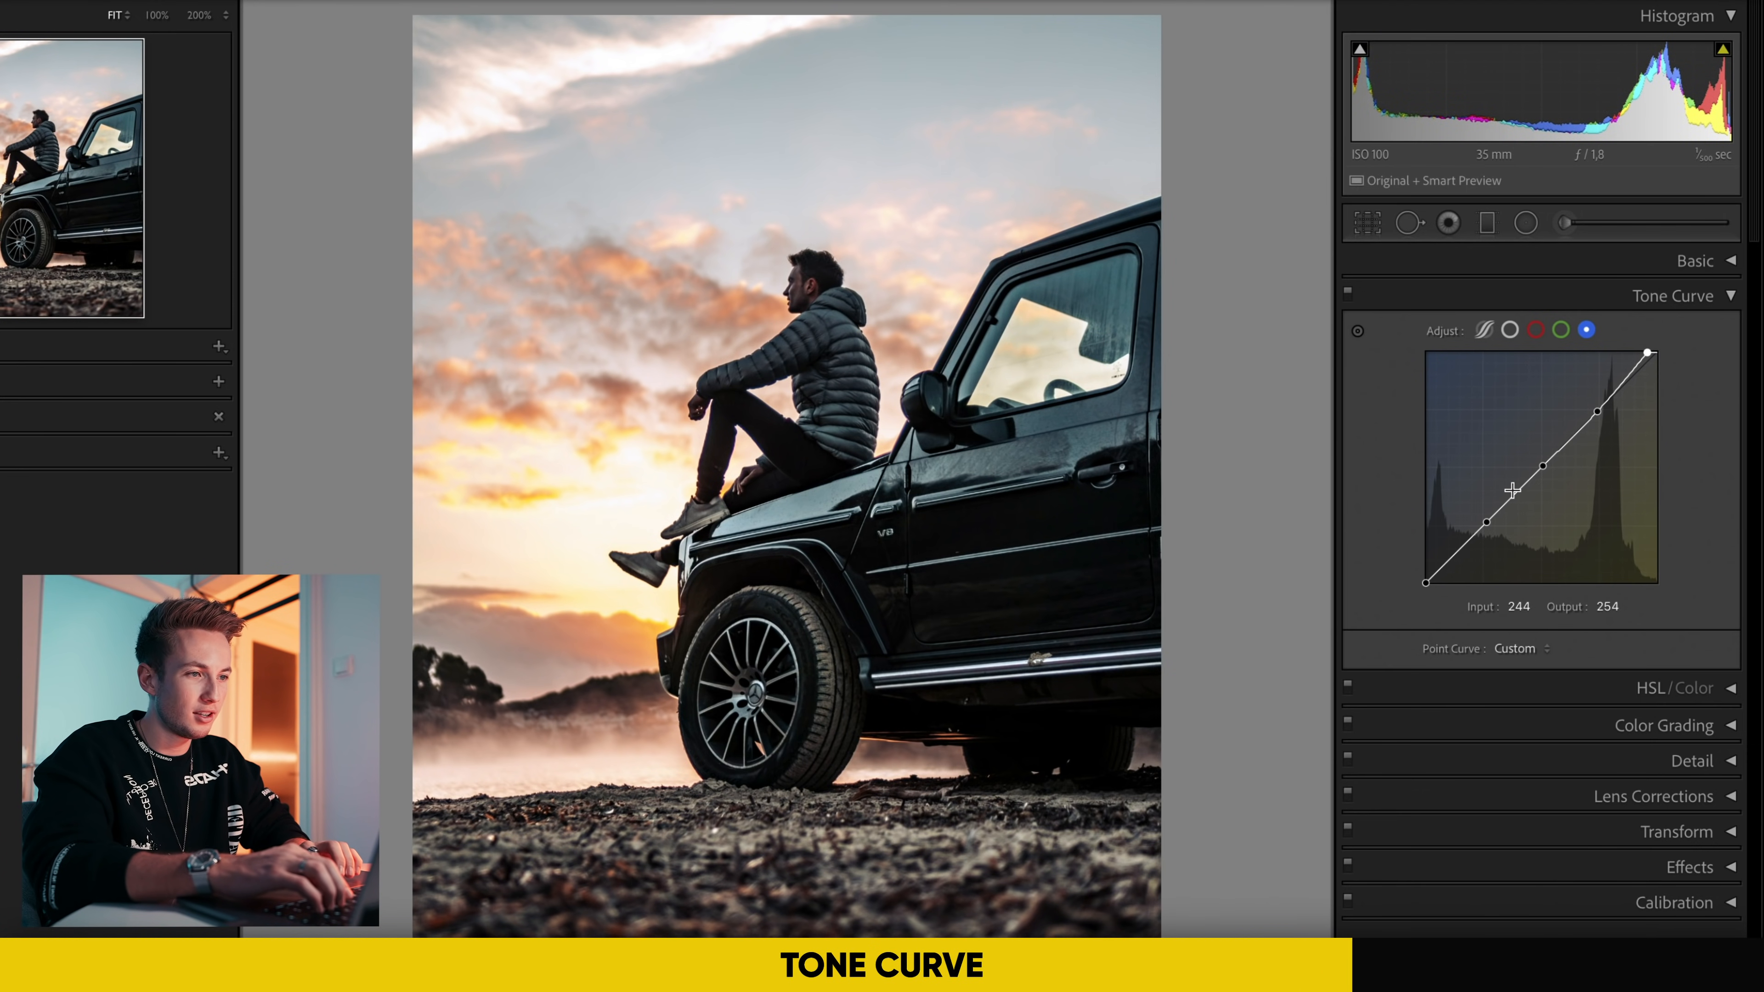
# Step: Adjust the blue curve's midtone point to input 130, output 126, and the red curve's highlight point to input 191, output 190
pyautogui.click(1535, 330)
pyautogui.click(1543, 474)
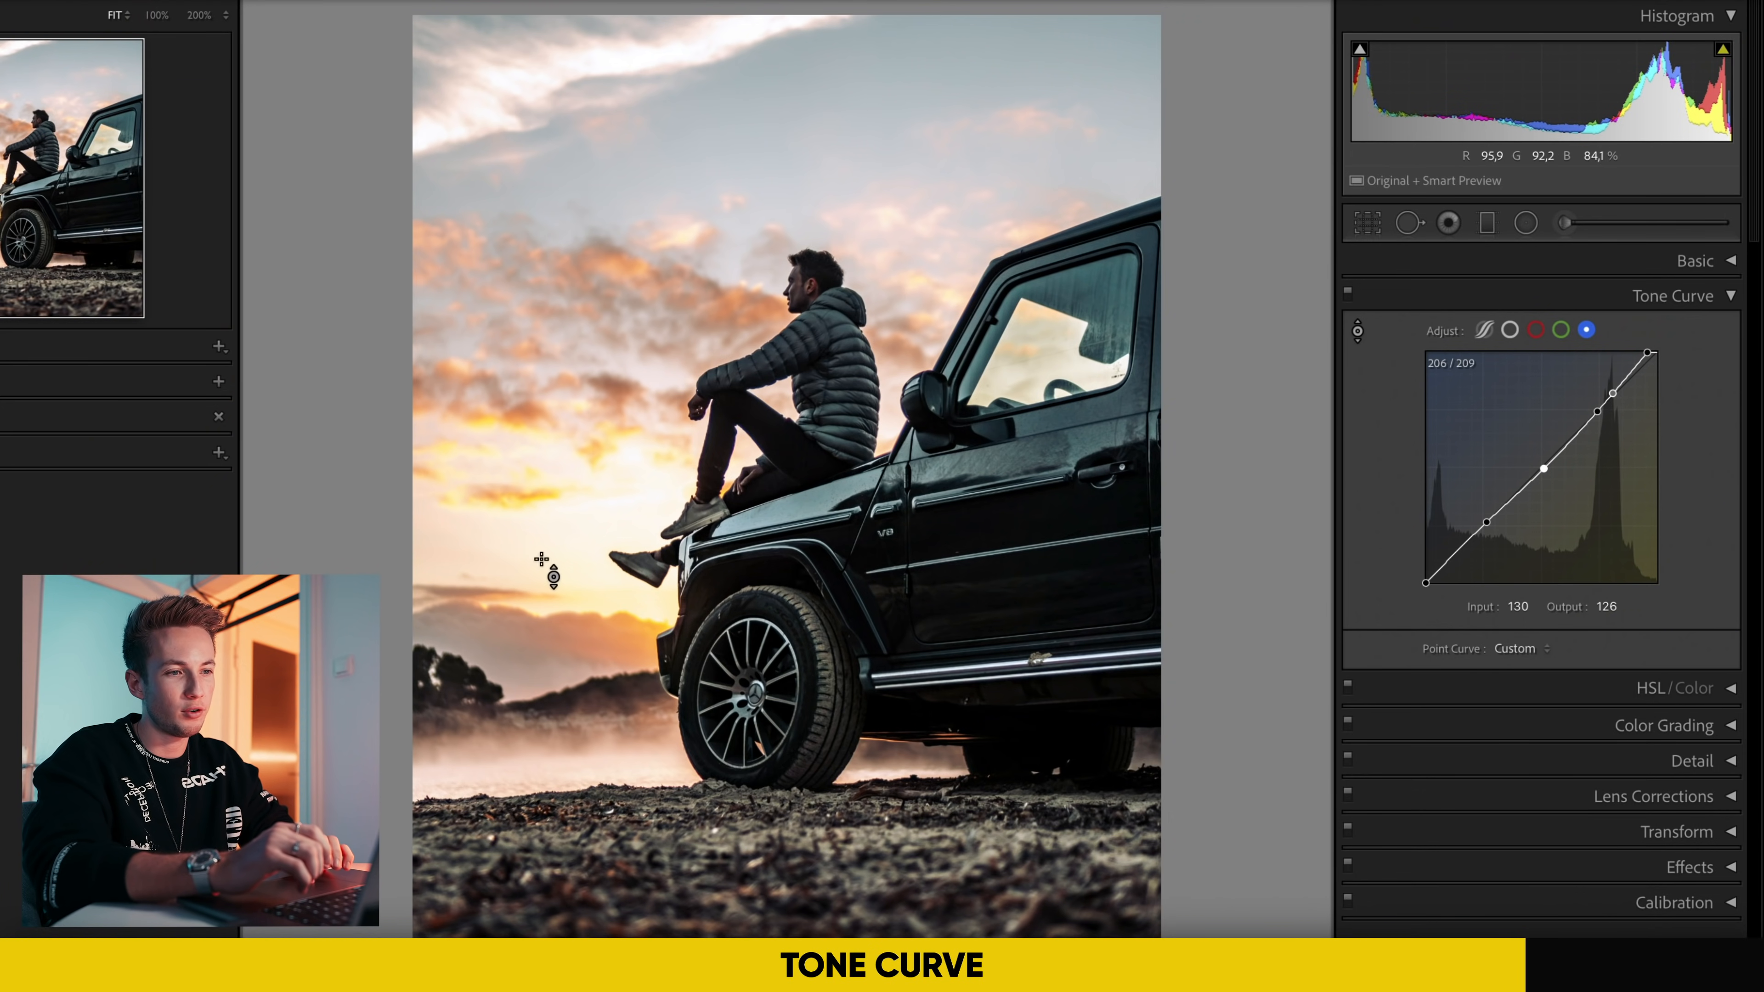
pyautogui.moveTo(634, 462)
pyautogui.mouseDown()
pyautogui.moveTo(634, 555)
pyautogui.moveTo(634, 465)
pyautogui.mouseUp()
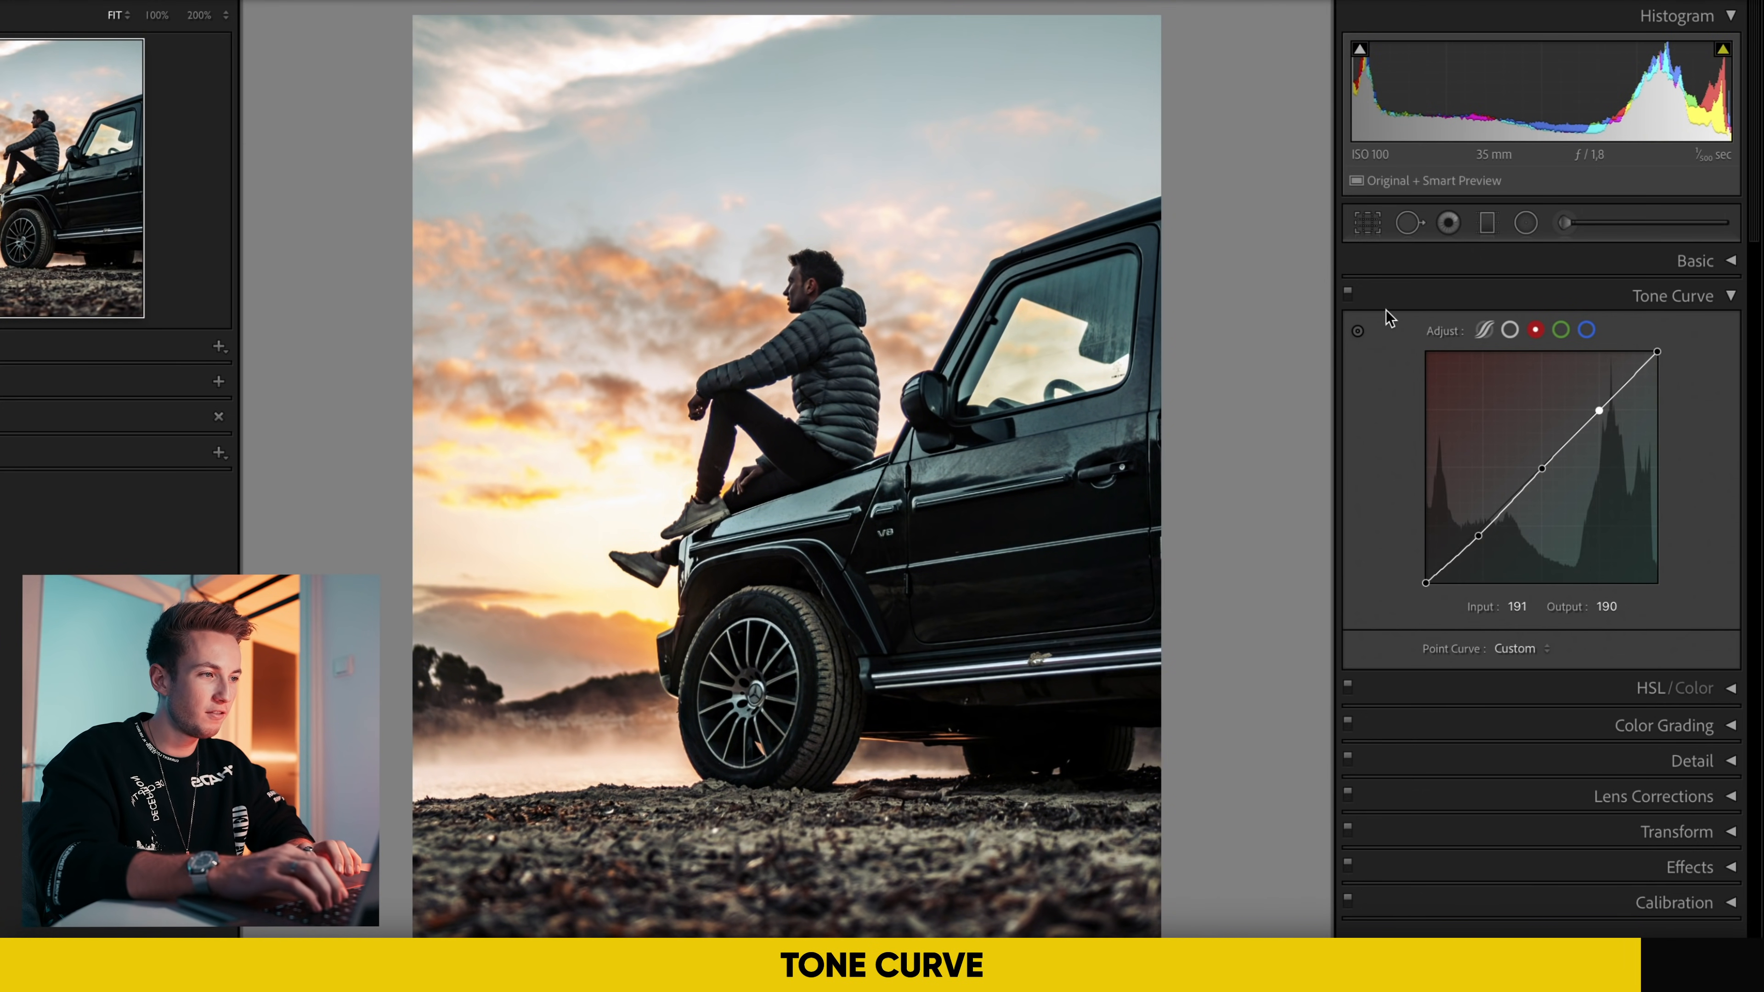
# Step: Switch the tone curve adjustment off and on to compare the photo with and without it
pyautogui.click(1347, 292)
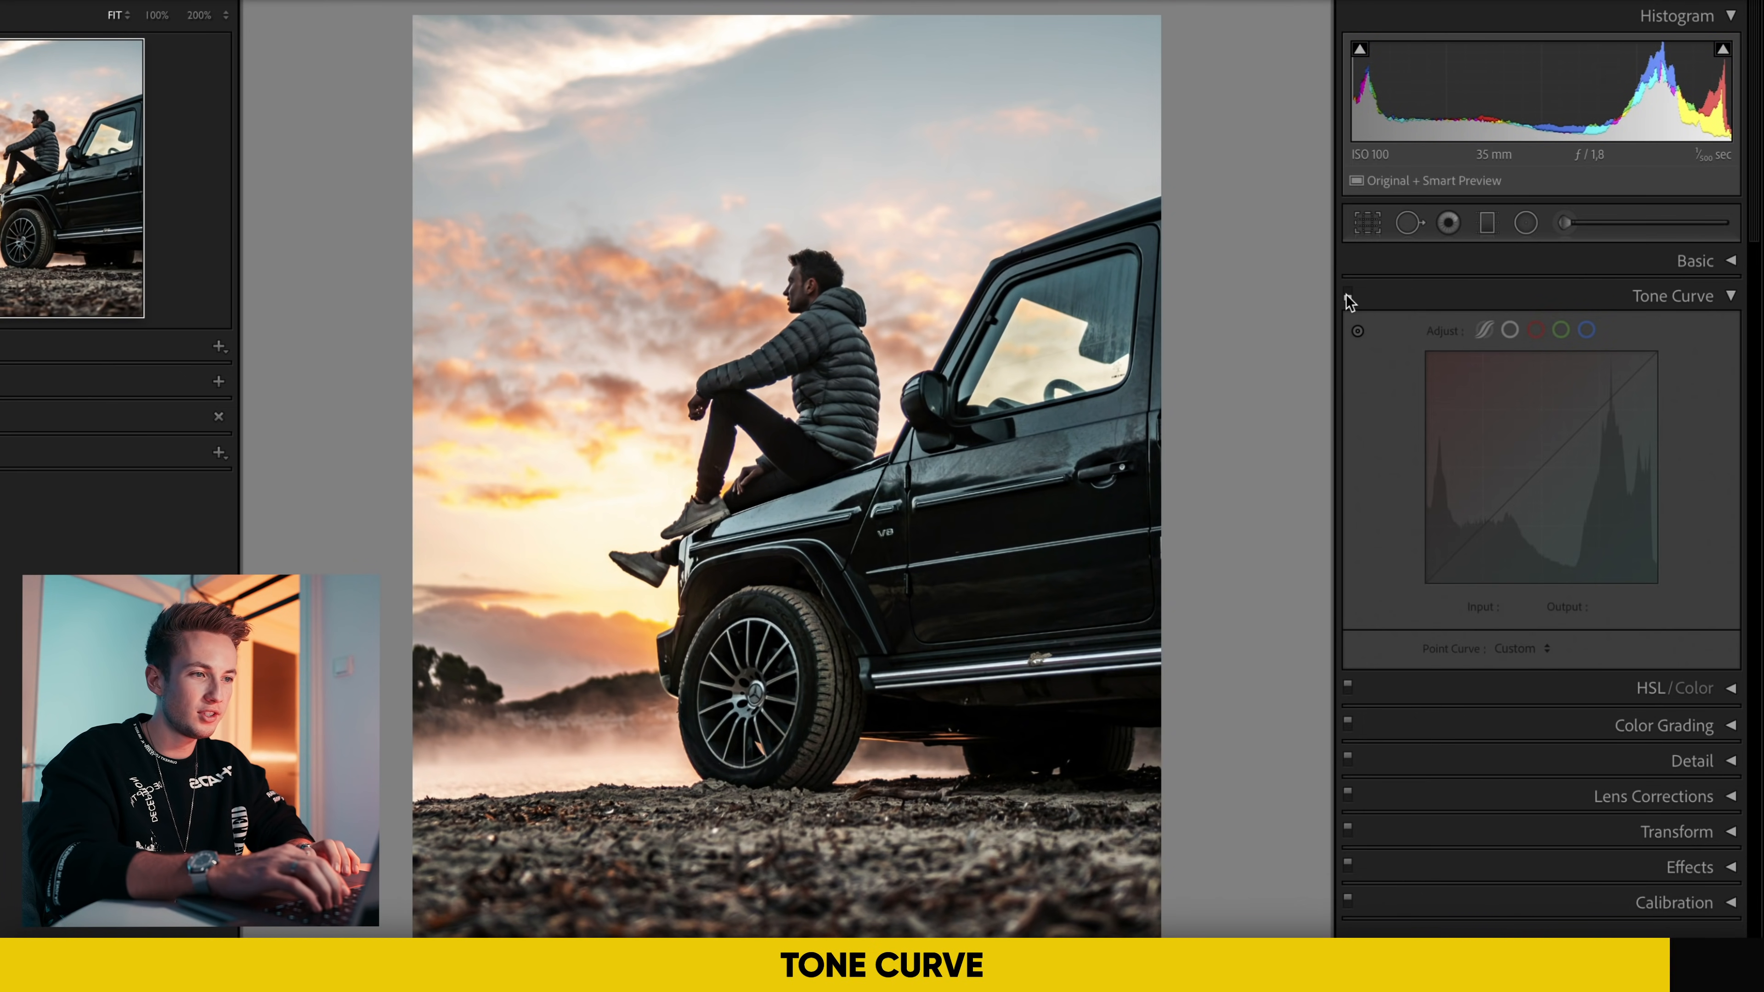
pyautogui.click(1347, 293)
pyautogui.click(1347, 293)
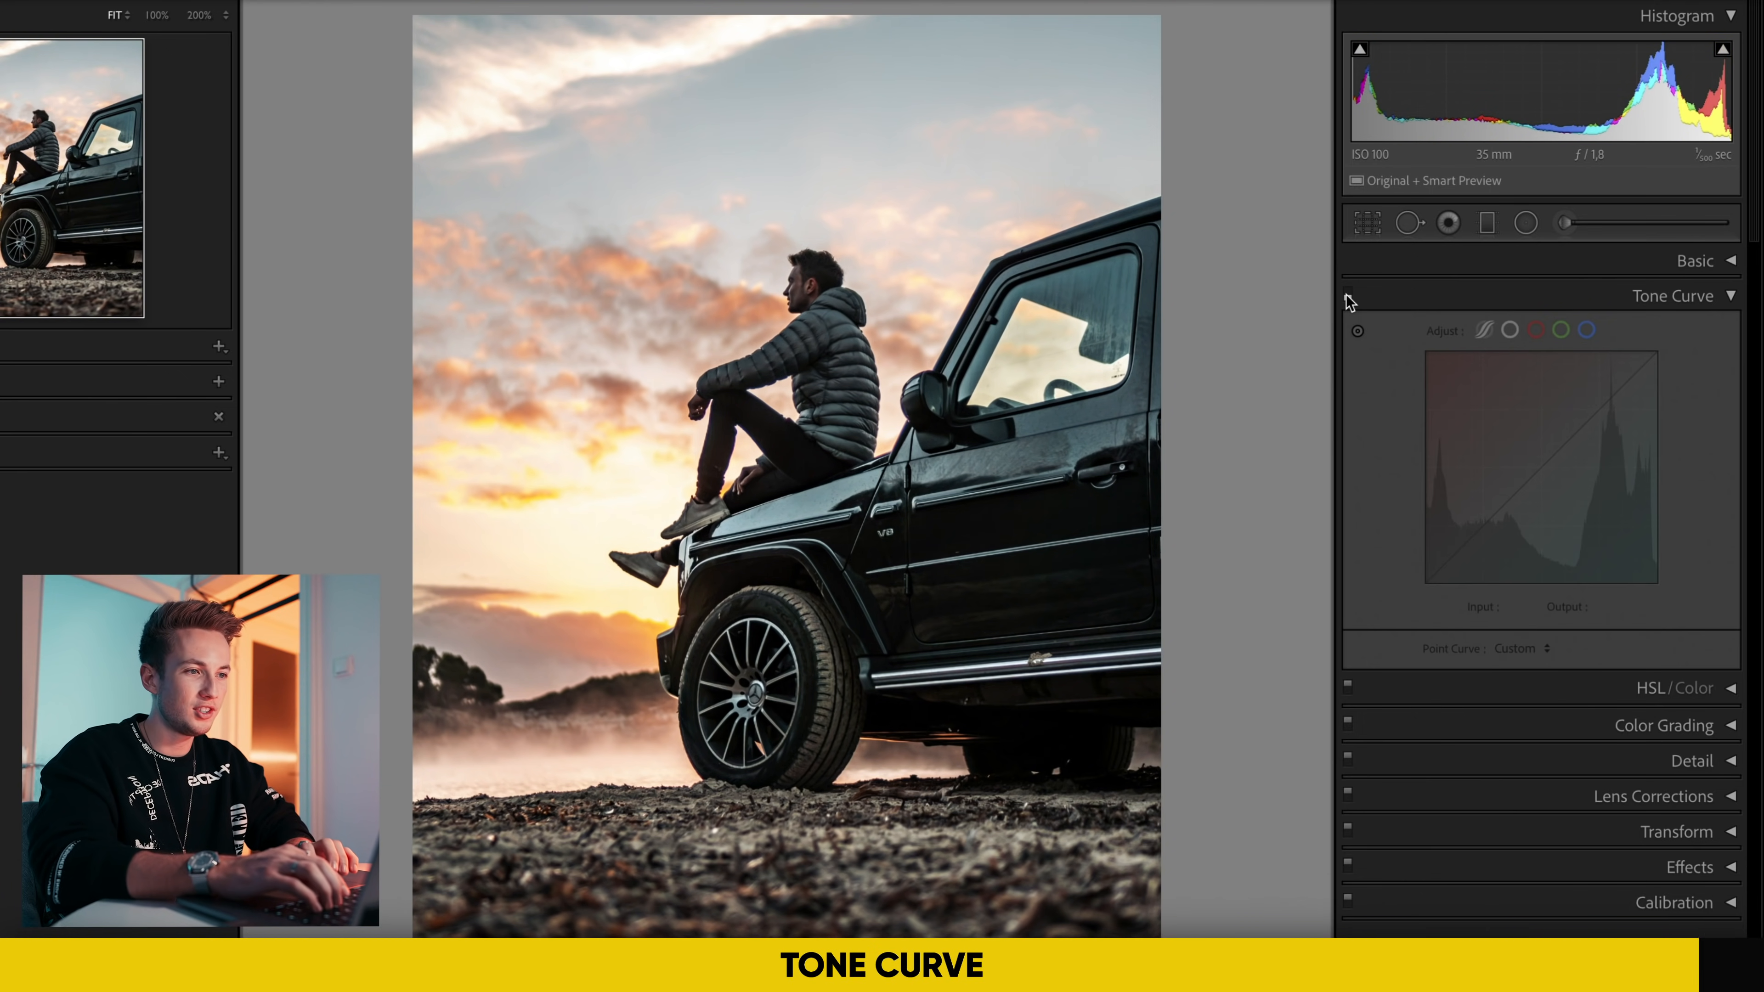
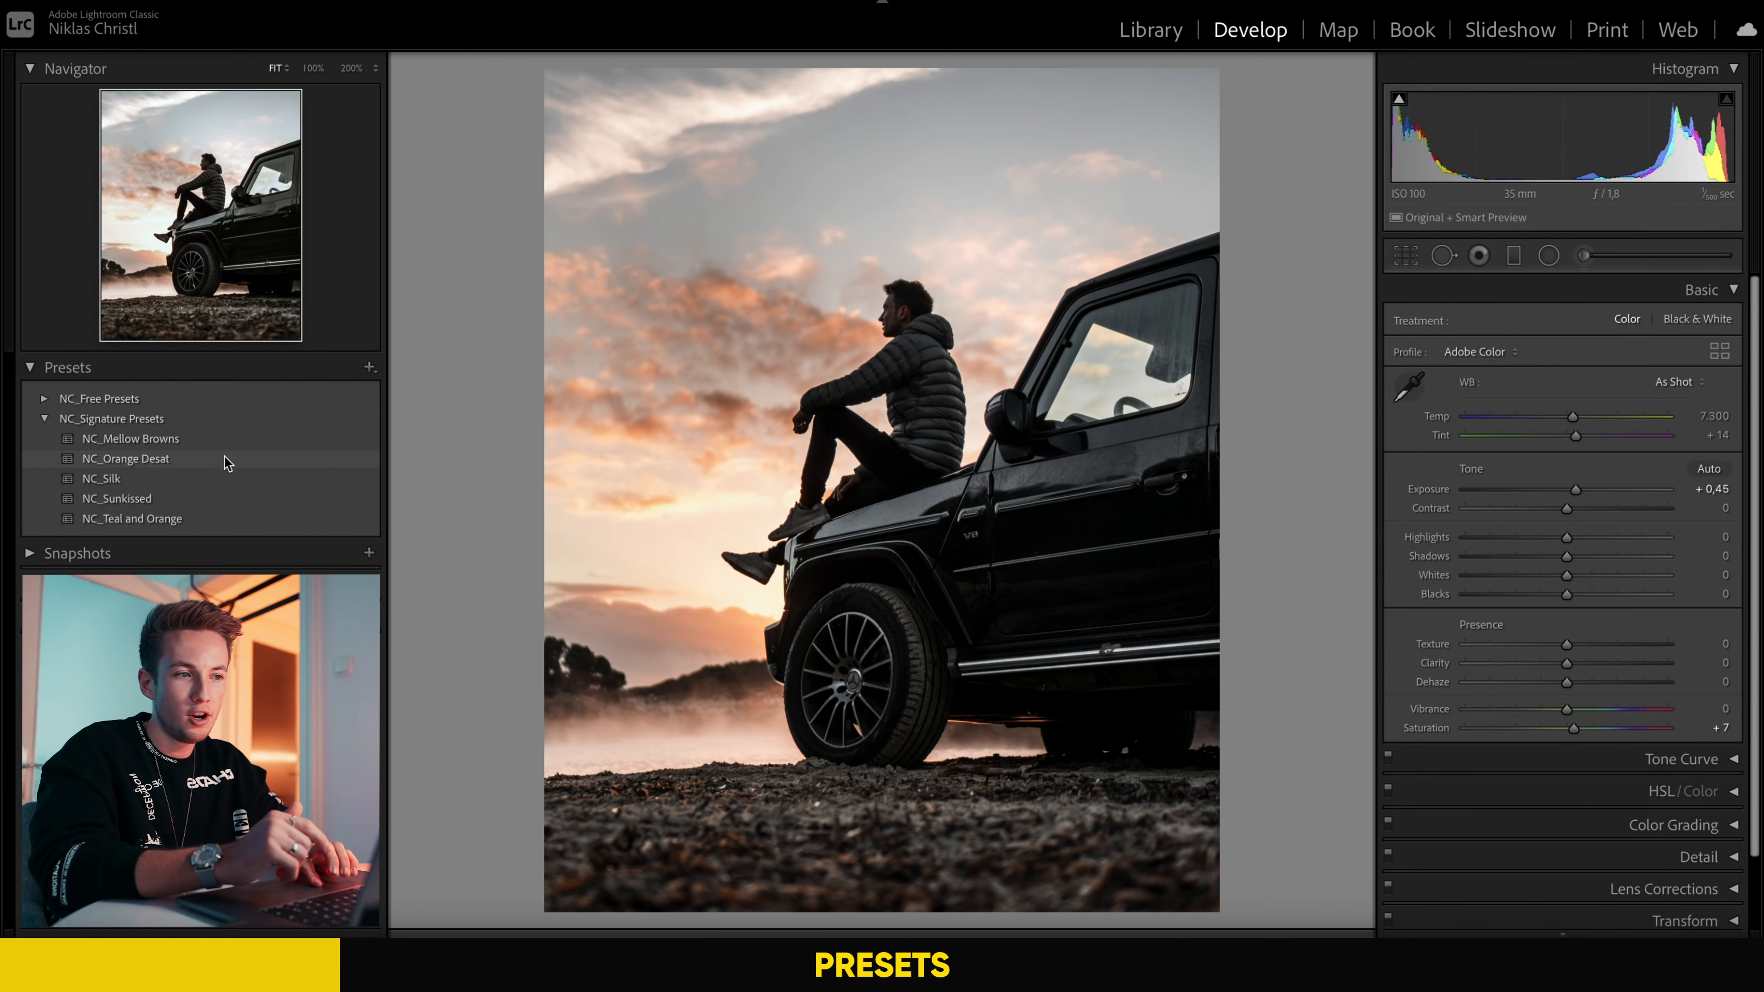
# Step: Preview the NC_Orange Desat, NC_Silk, NC_Sunkissed and NC_Teal and Orange presets on the sunset car photo
pyautogui.click(597, 281)
pyautogui.click(226, 474)
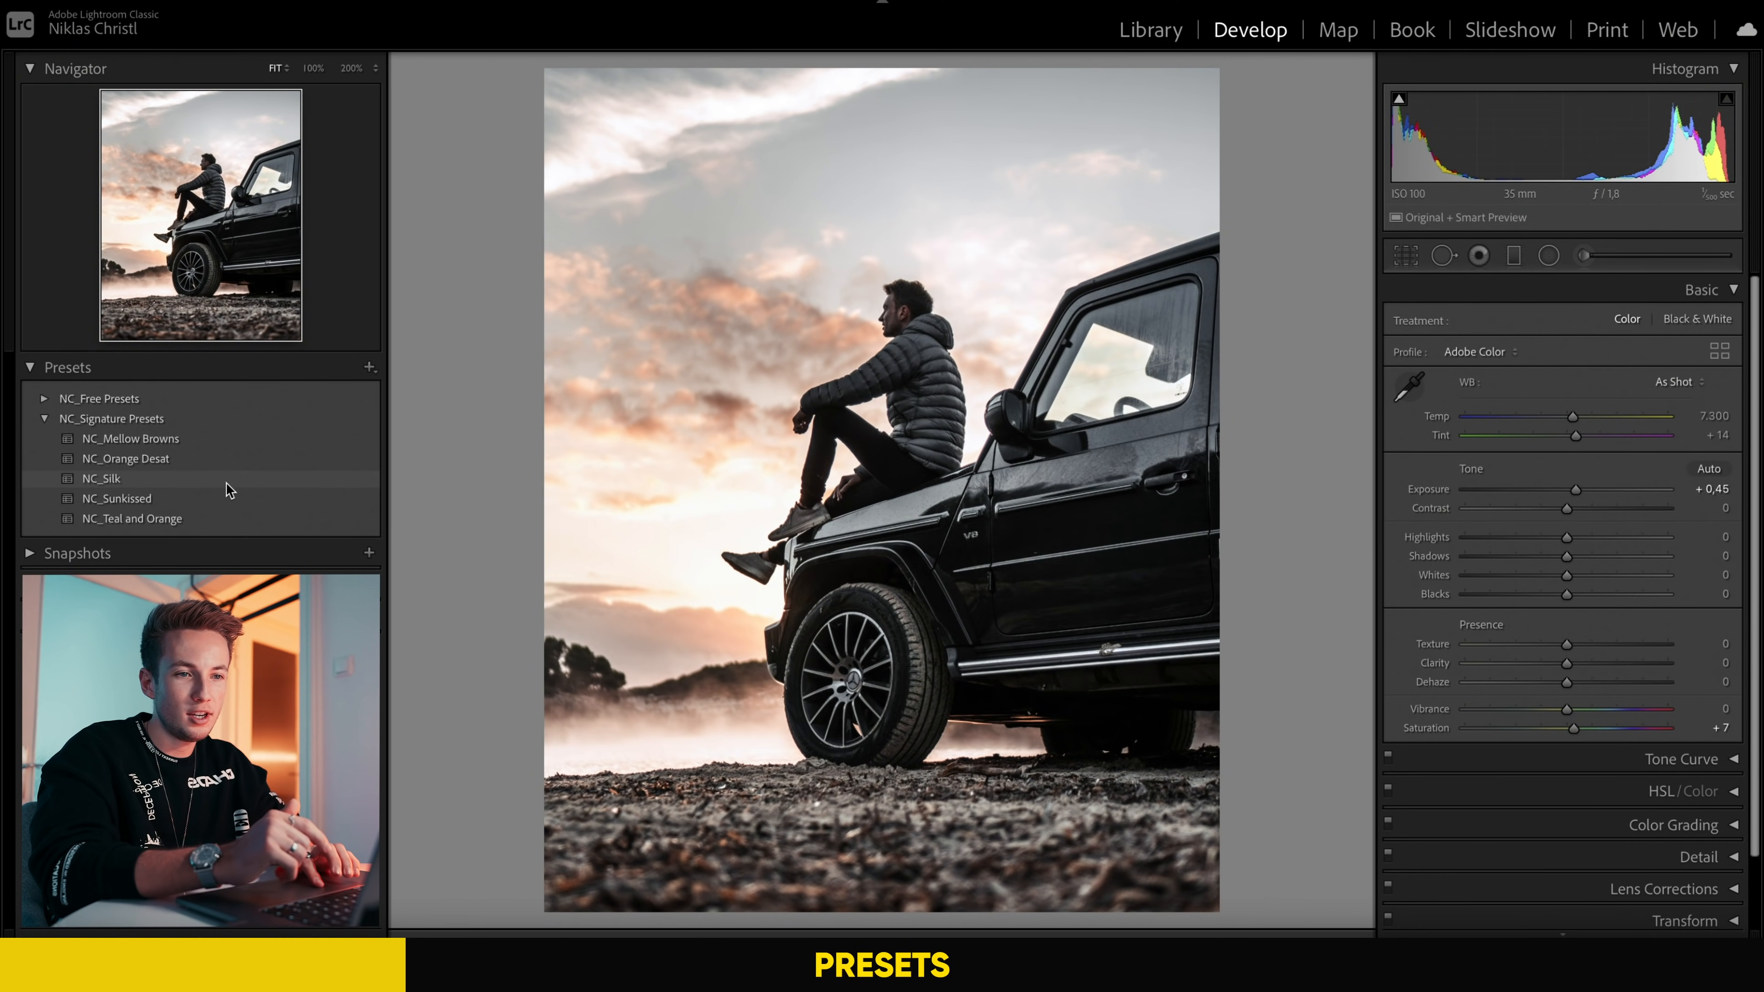
pyautogui.click(225, 499)
pyautogui.click(226, 517)
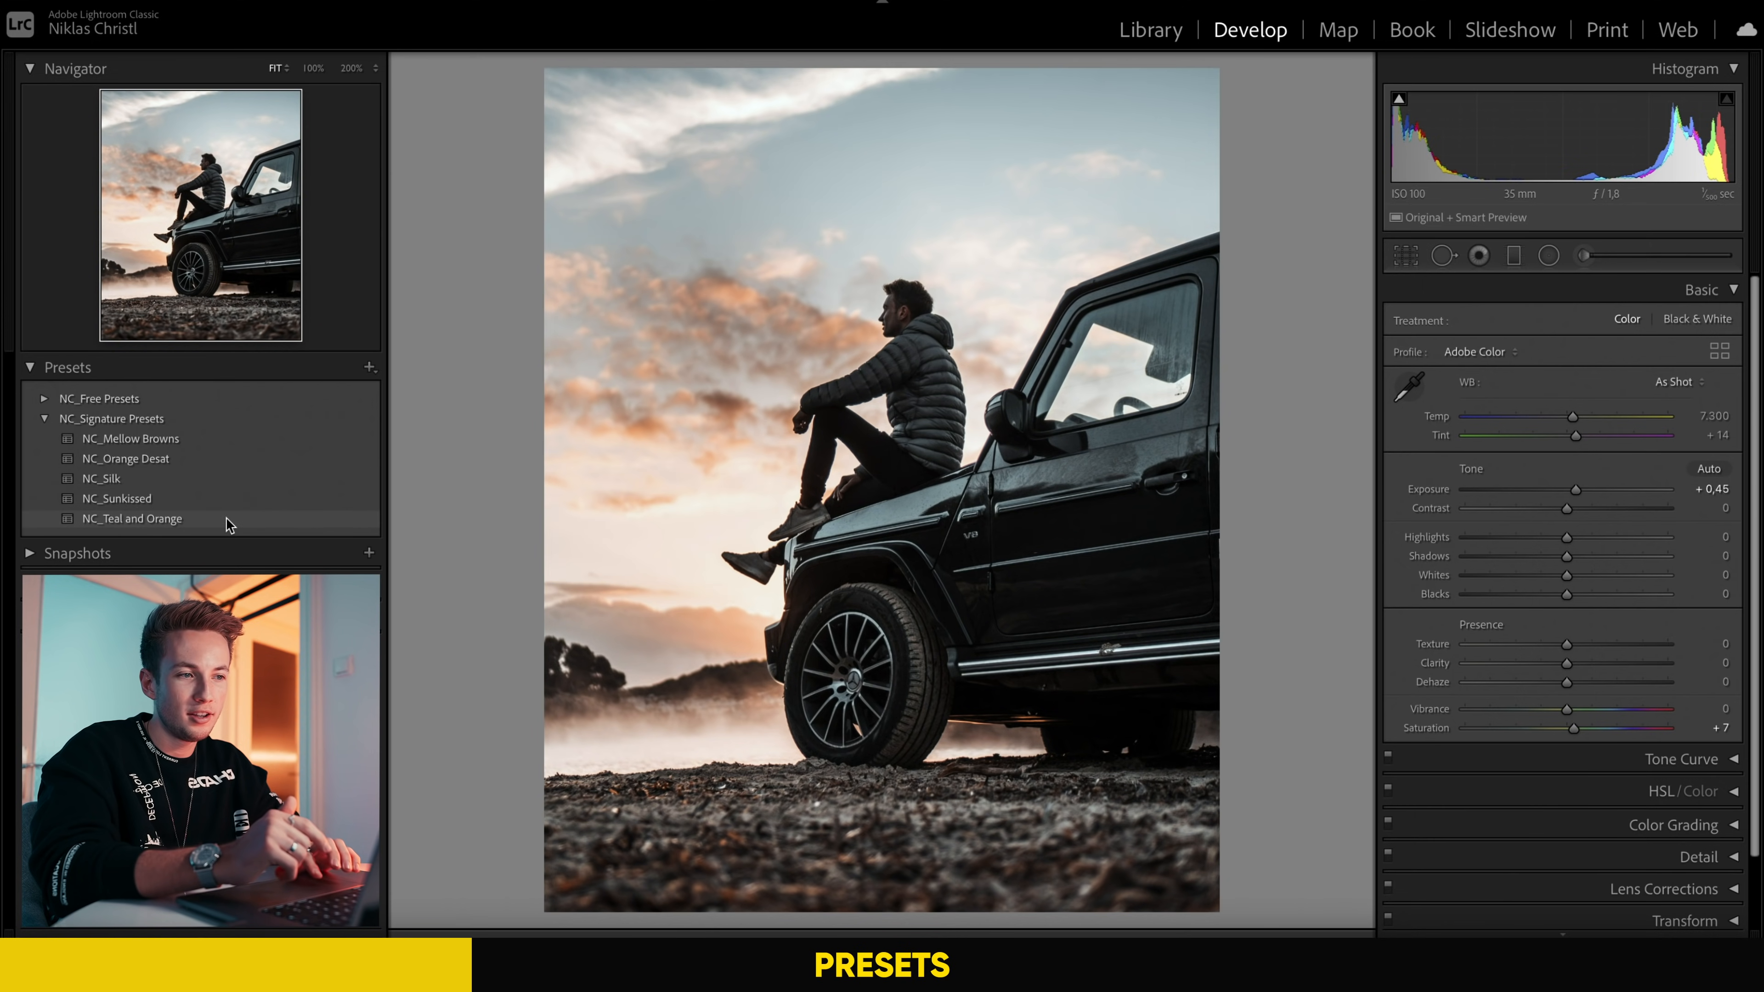
# Step: Preview the signature presets on the next photos, including the man beside the vintage car and the man in tall grass
pyautogui.press('Right')
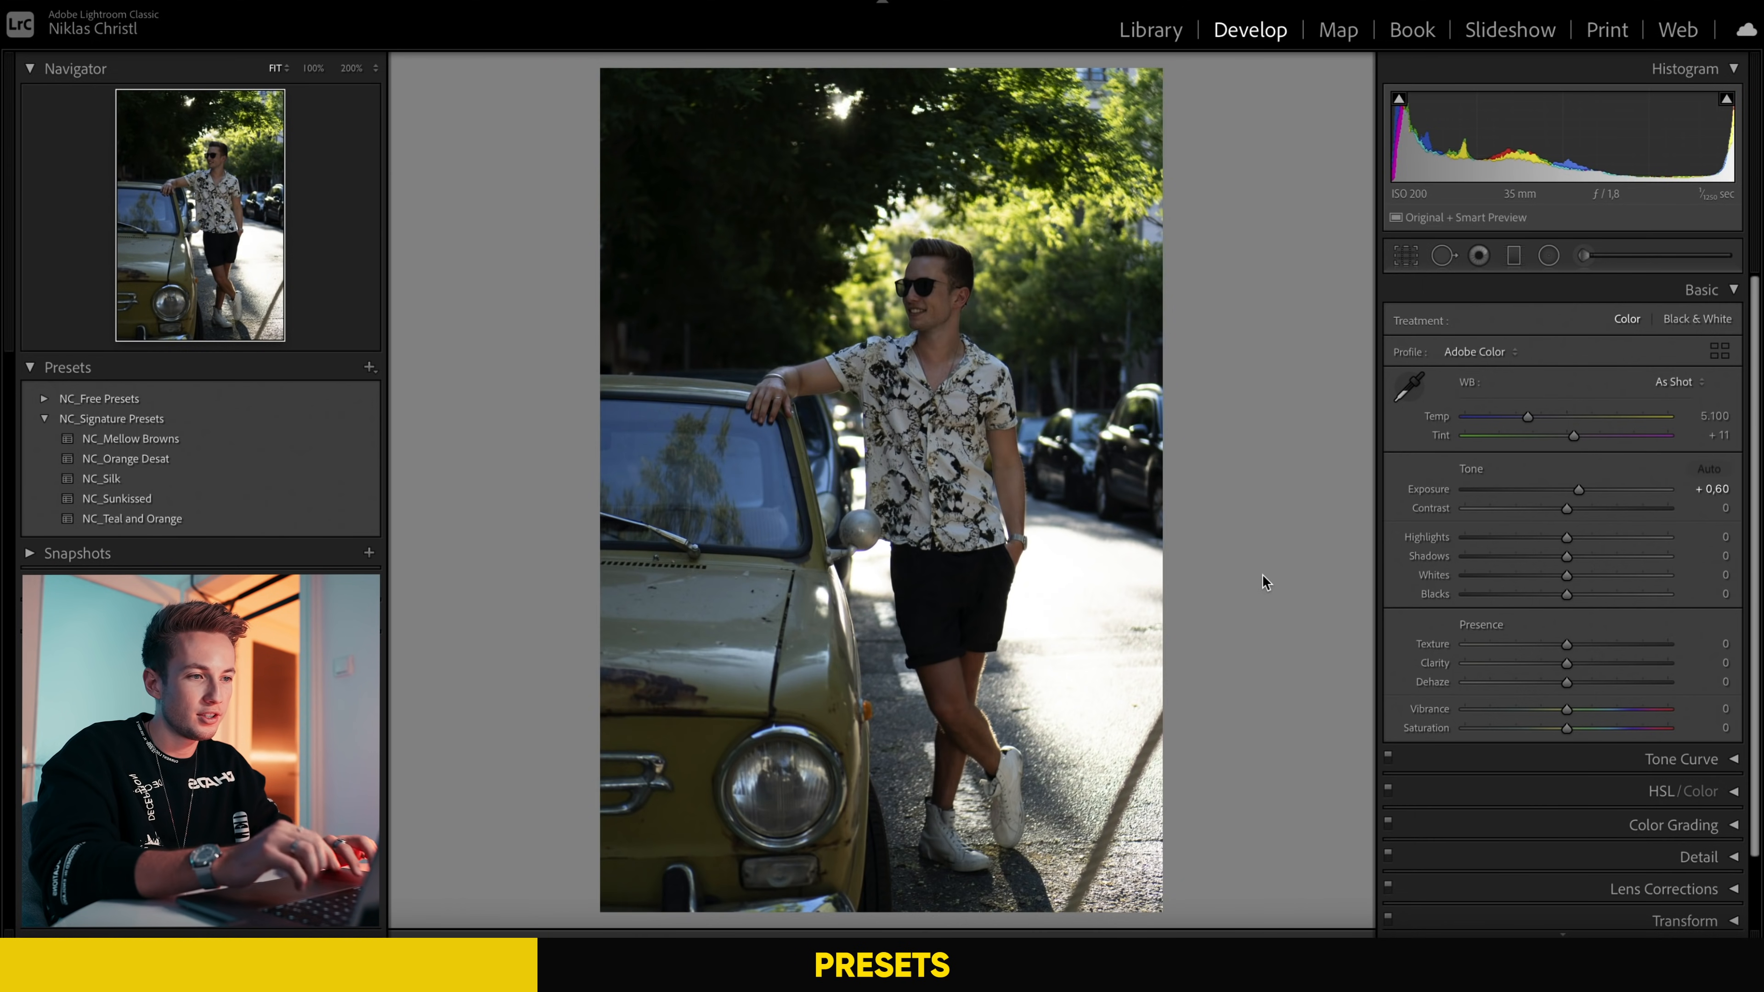
pyautogui.click(320, 436)
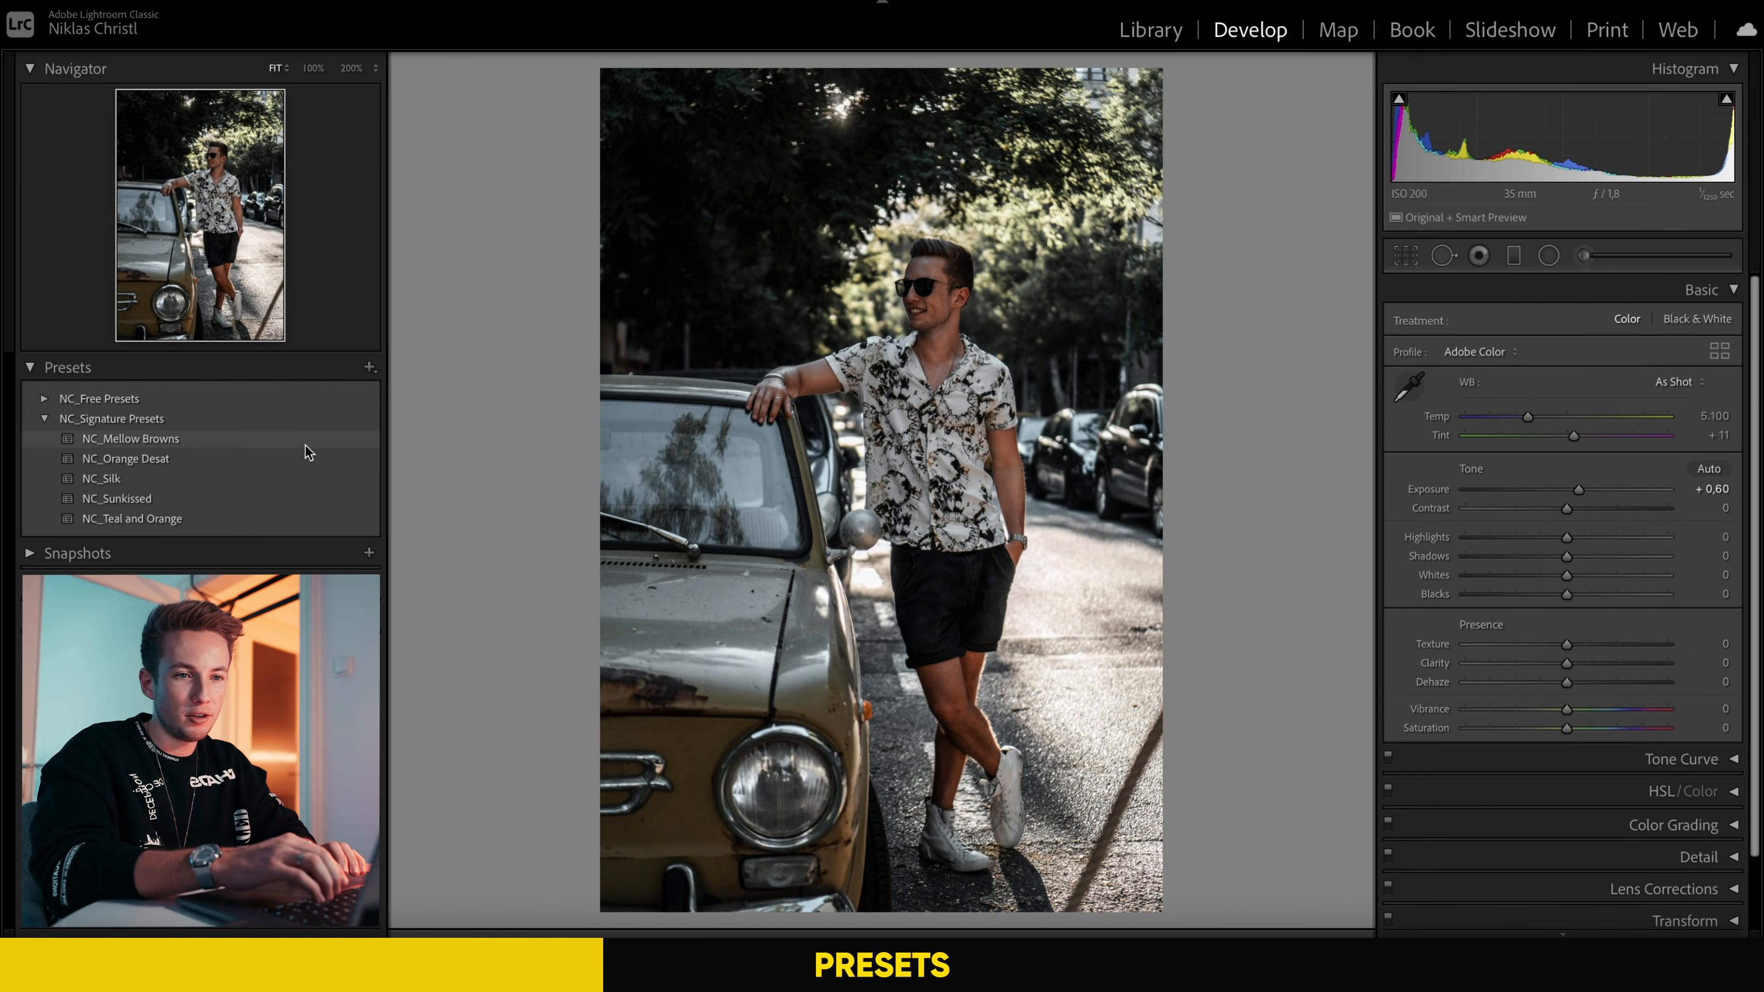
pyautogui.click(306, 457)
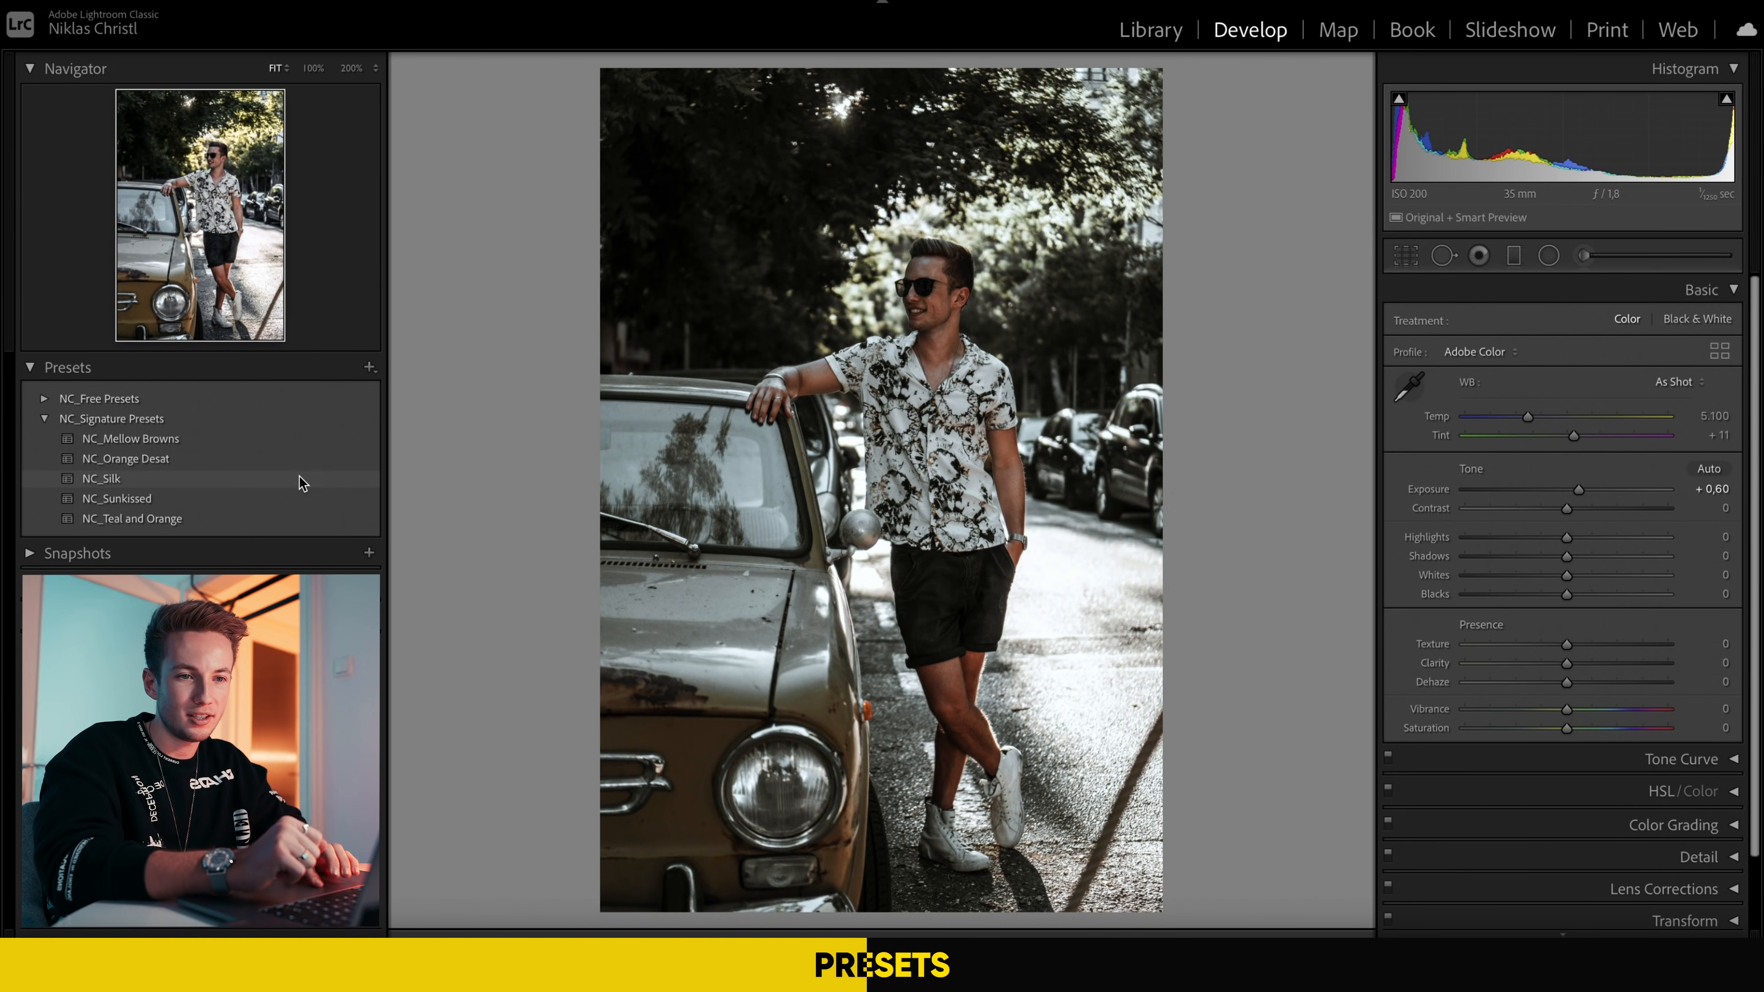
pyautogui.click(300, 475)
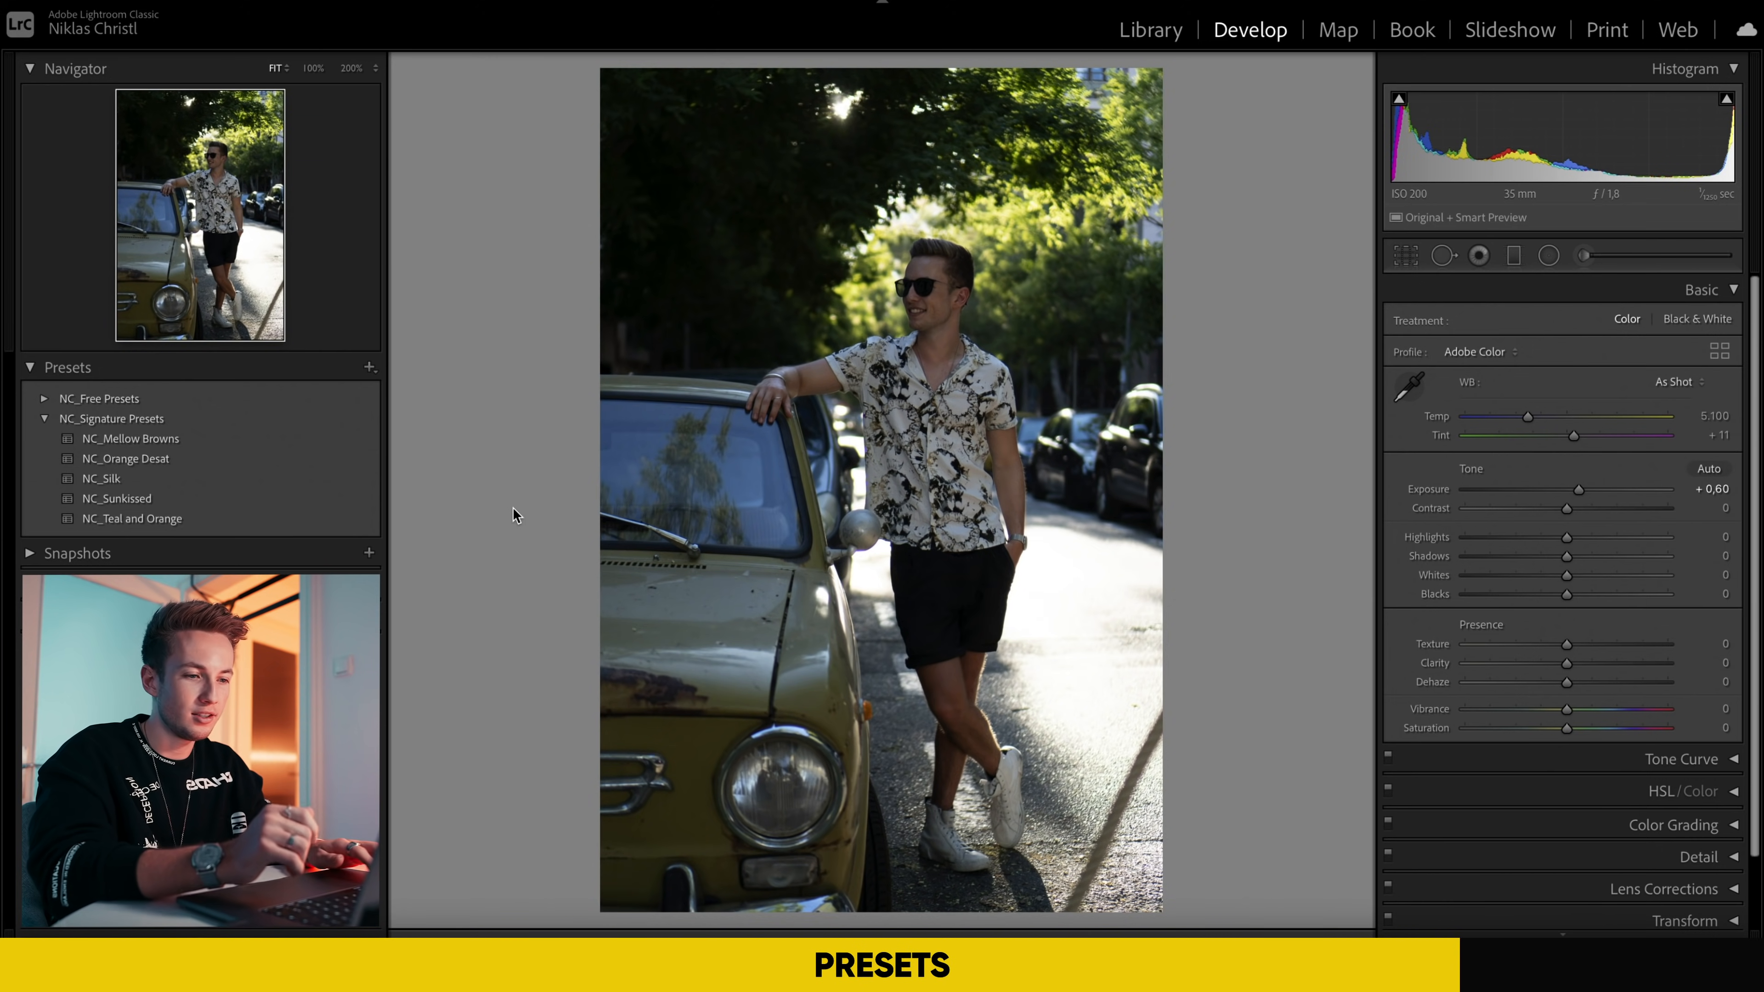
pyautogui.press('Right')
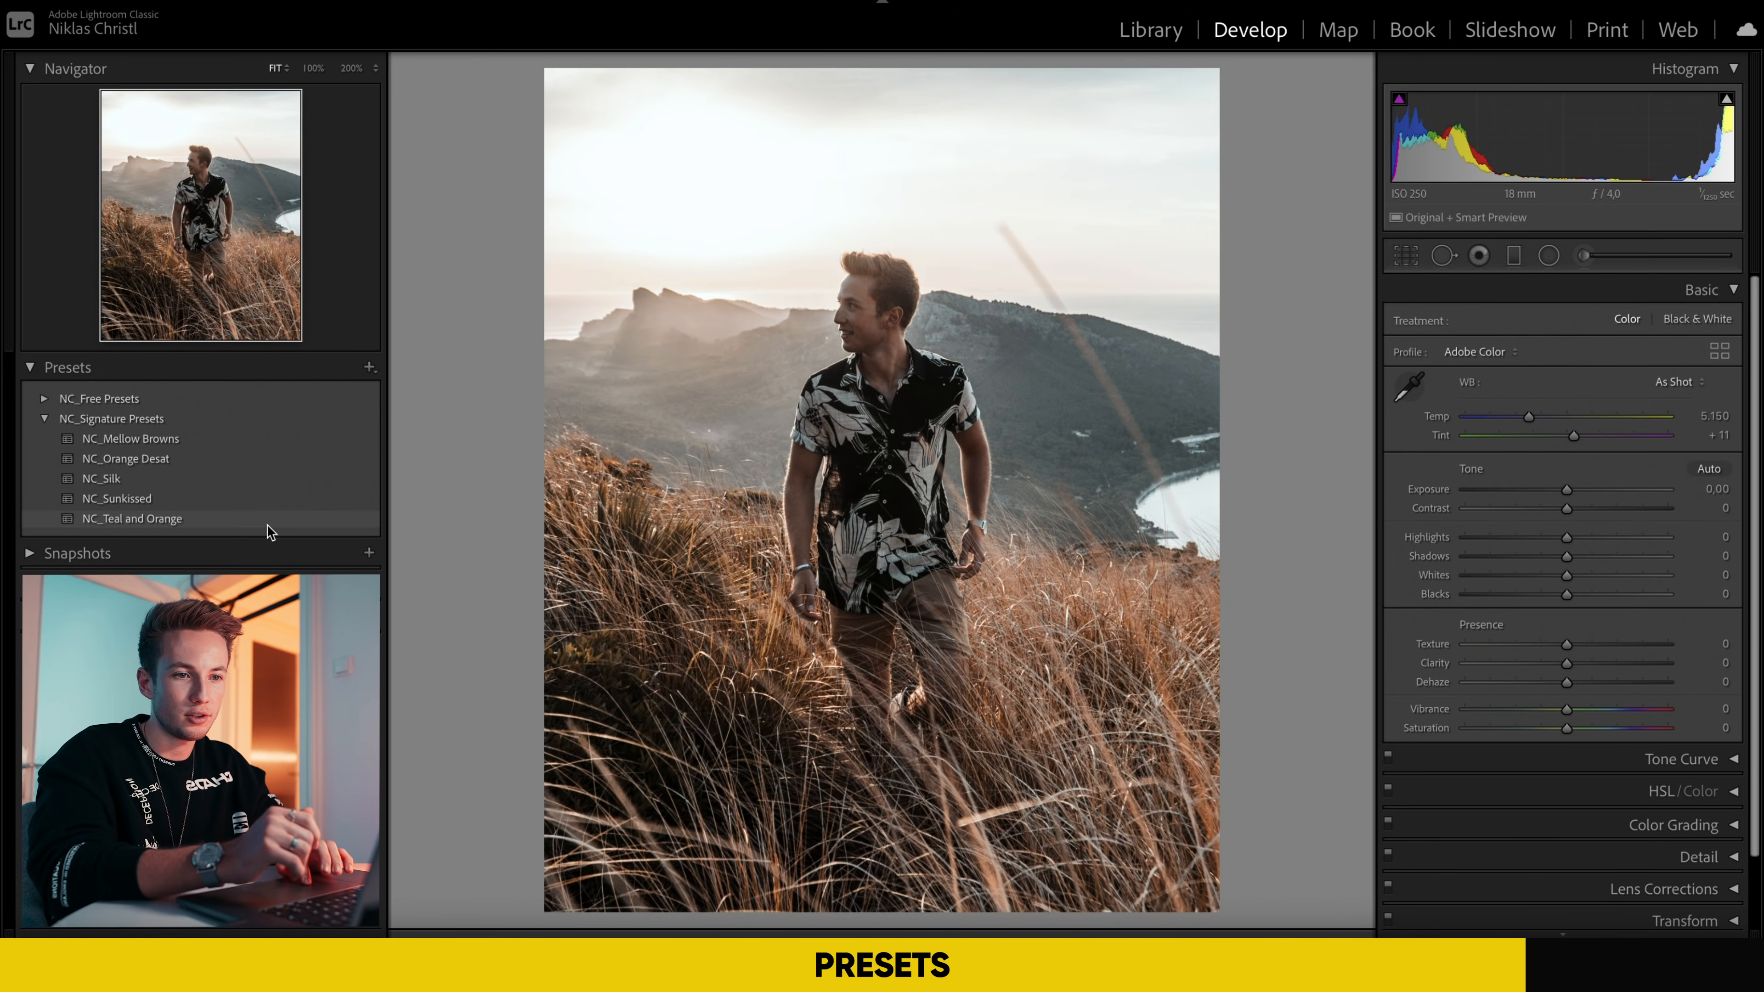
pyautogui.press('Right')
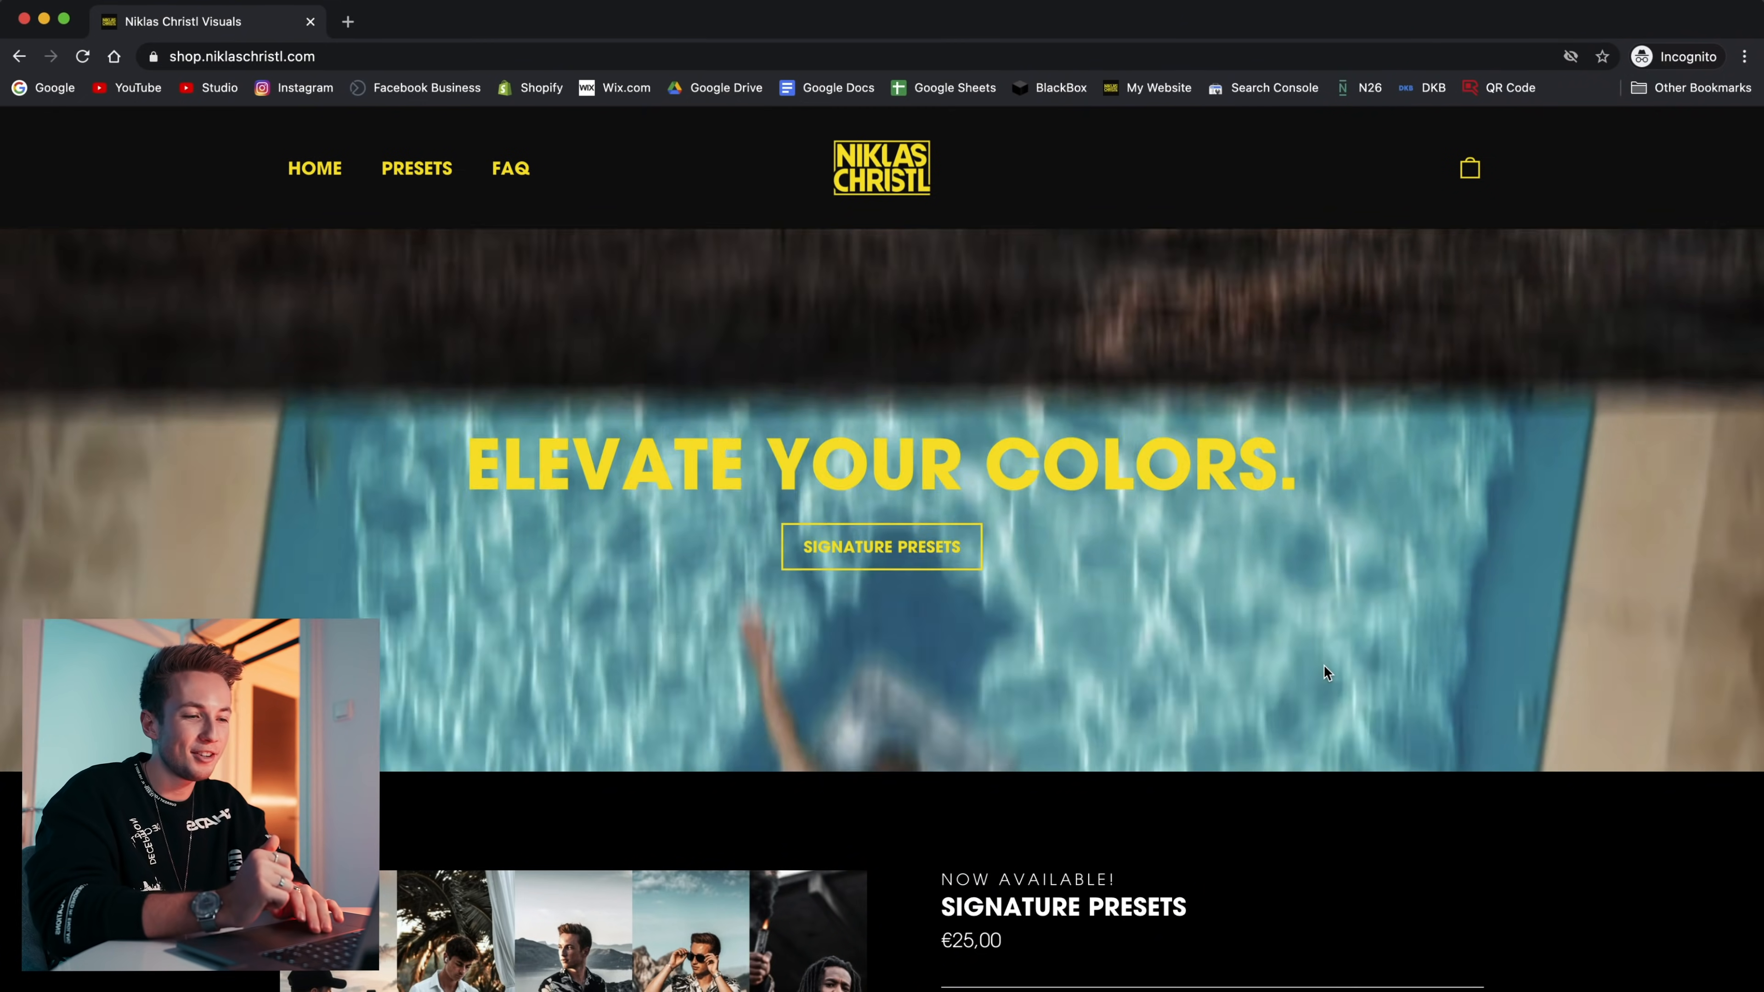
# Step: Look through the preset shop's home page in Chrome, from the Signature Presets offer to the newsletter section
pyautogui.scroll(-2, 1323, 664)
pyautogui.scroll(-10, 1323, 666)
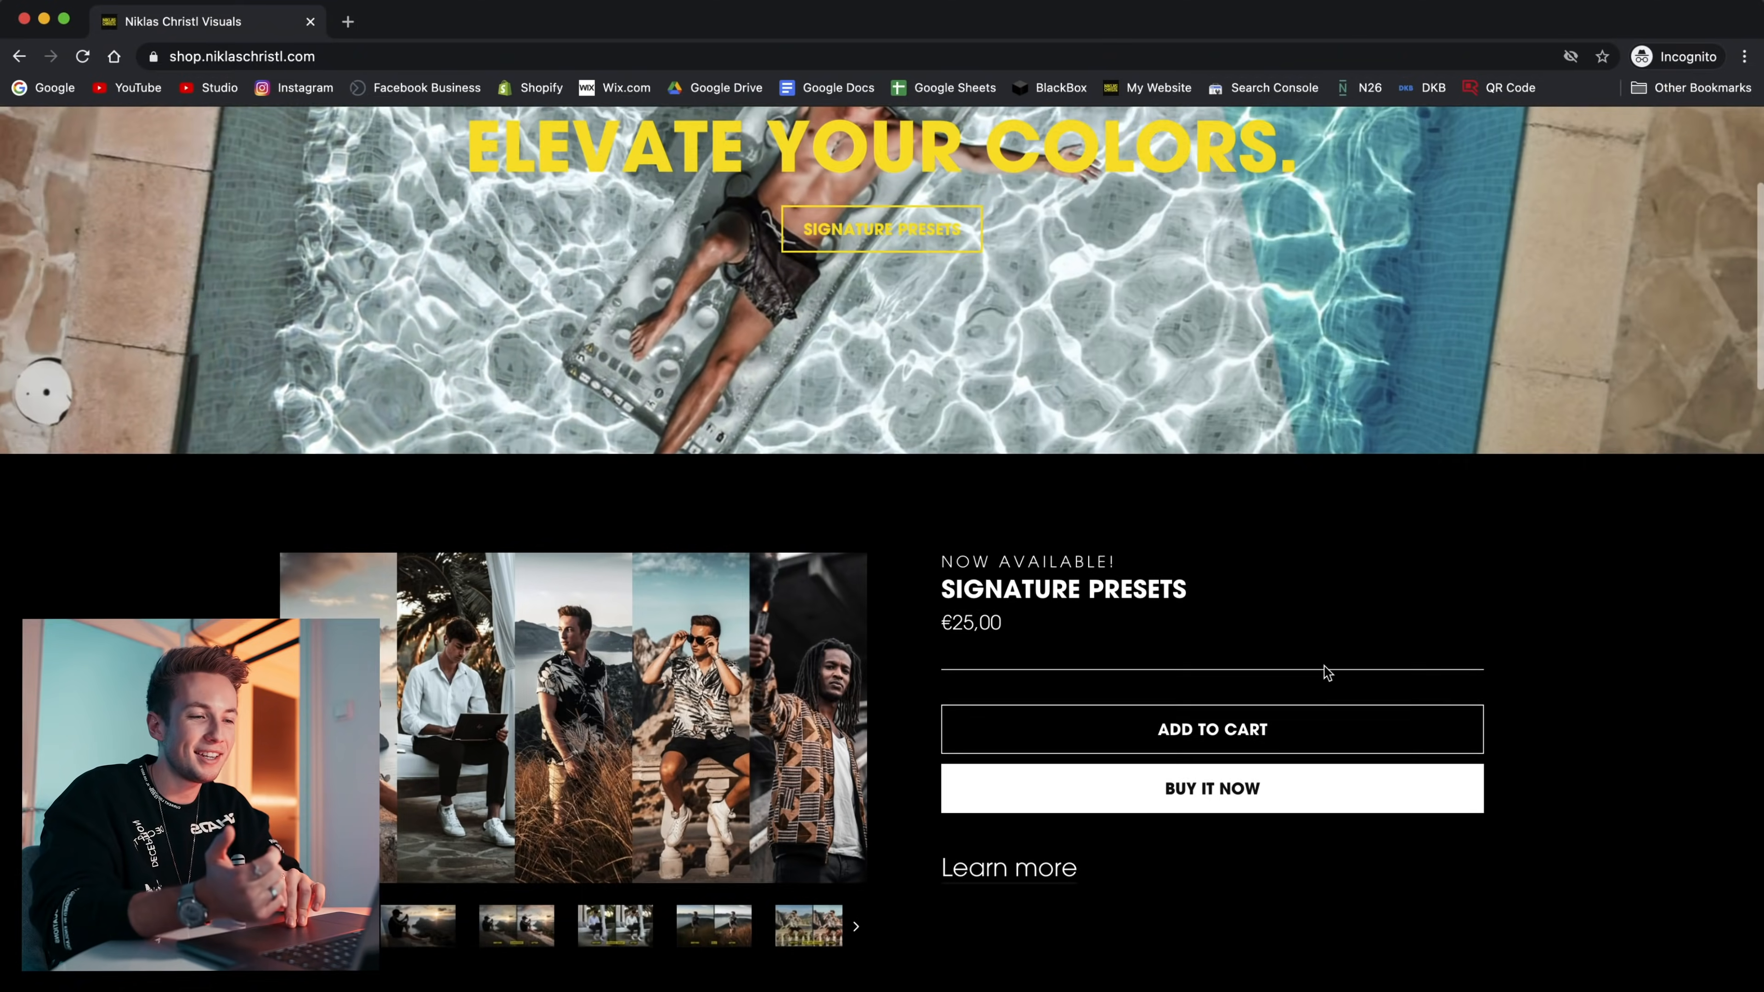
pyautogui.scroll(-20, 1327, 671)
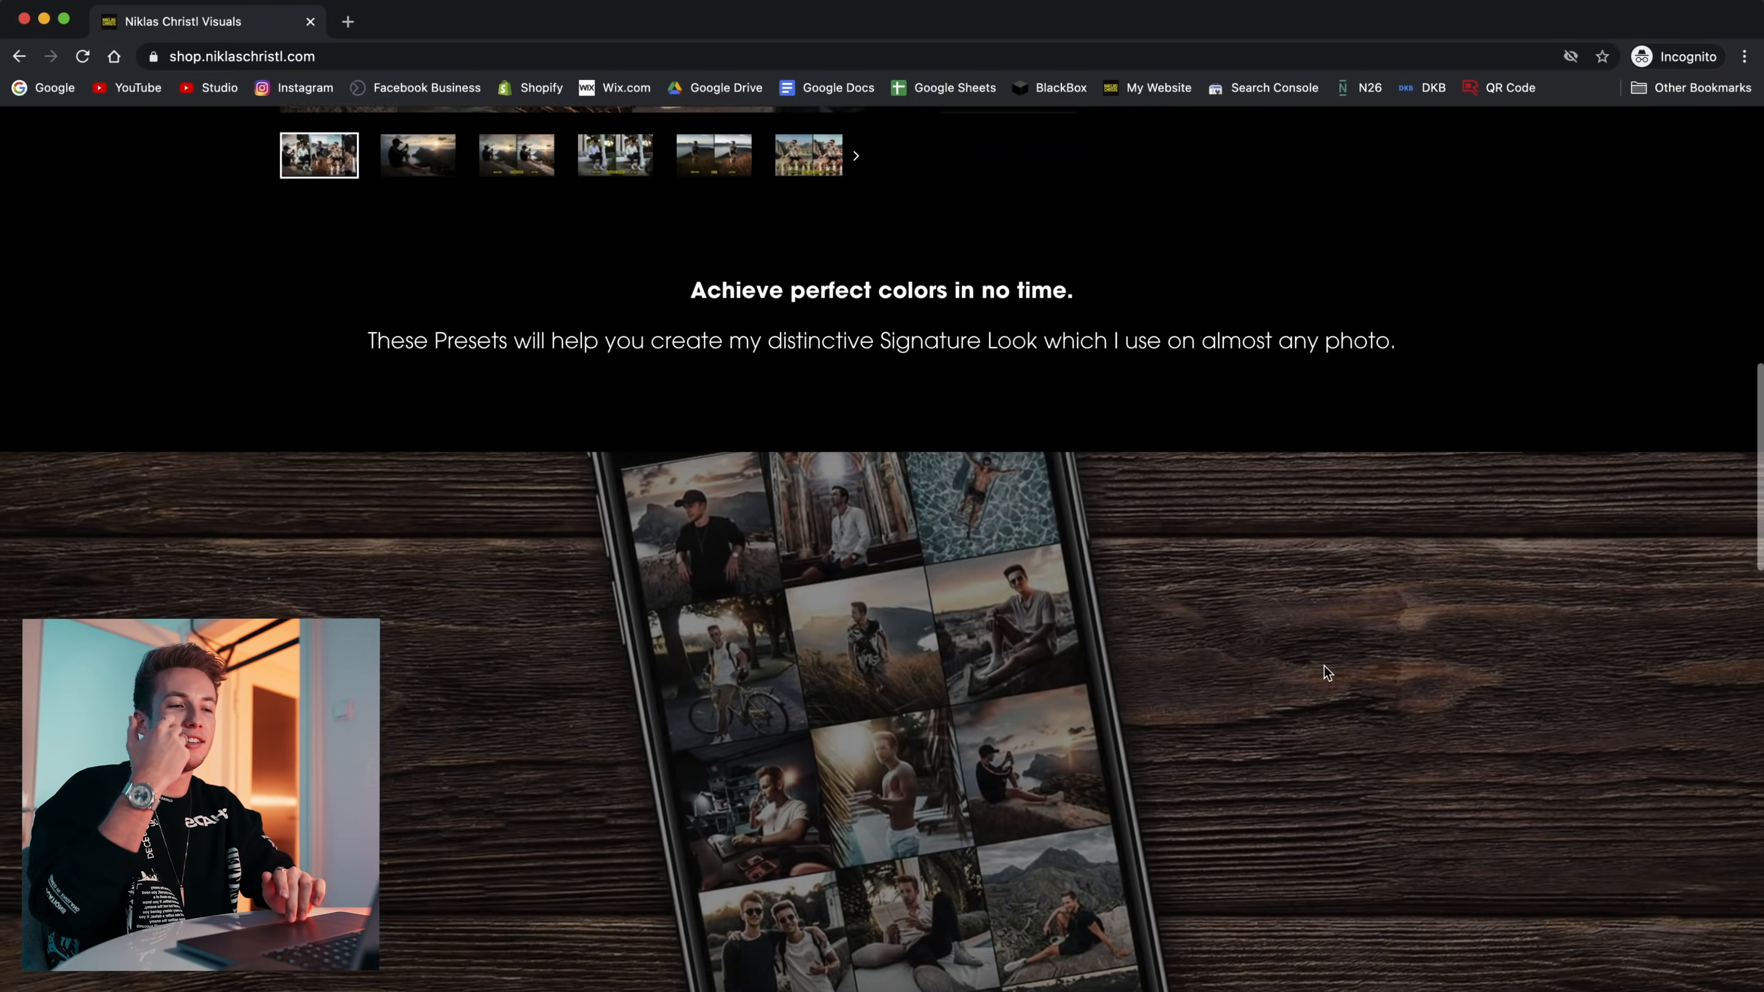
pyautogui.scroll(-1, 1327, 672)
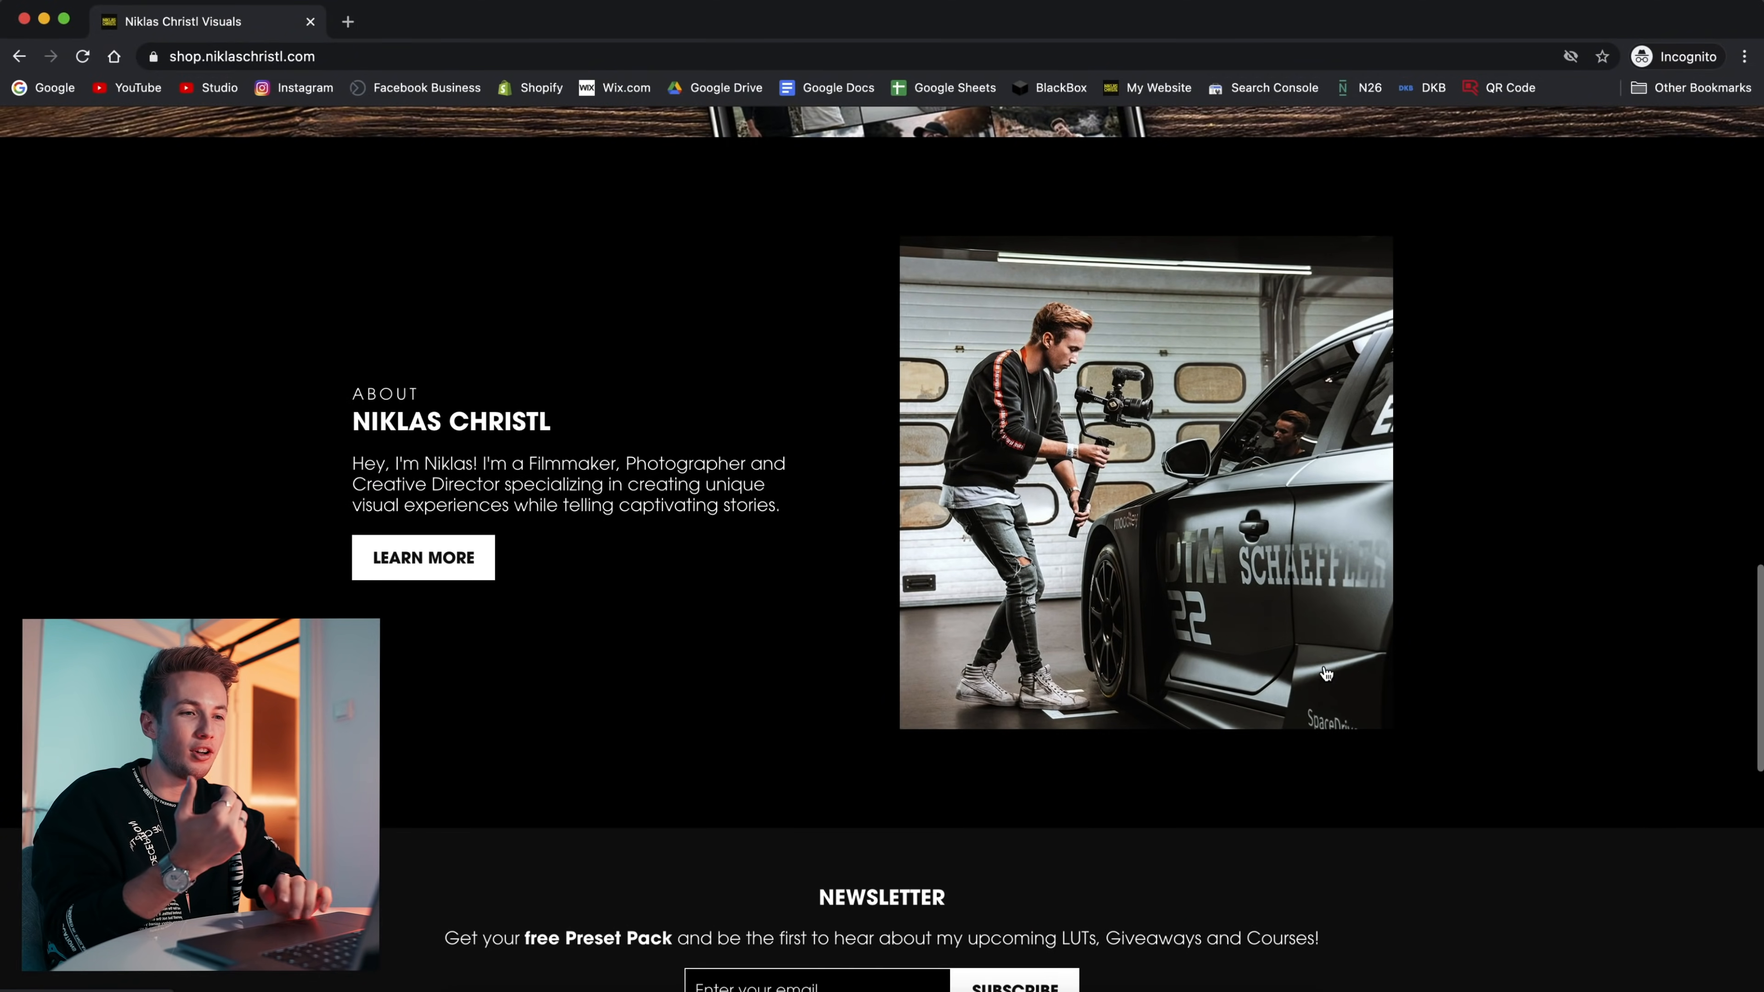
pyautogui.scroll(20, 1323, 670)
# Step: Open the Signature Presets product page and review its teaser, preset explanation, before-and-after examples and color palette section
pyautogui.click(412, 172)
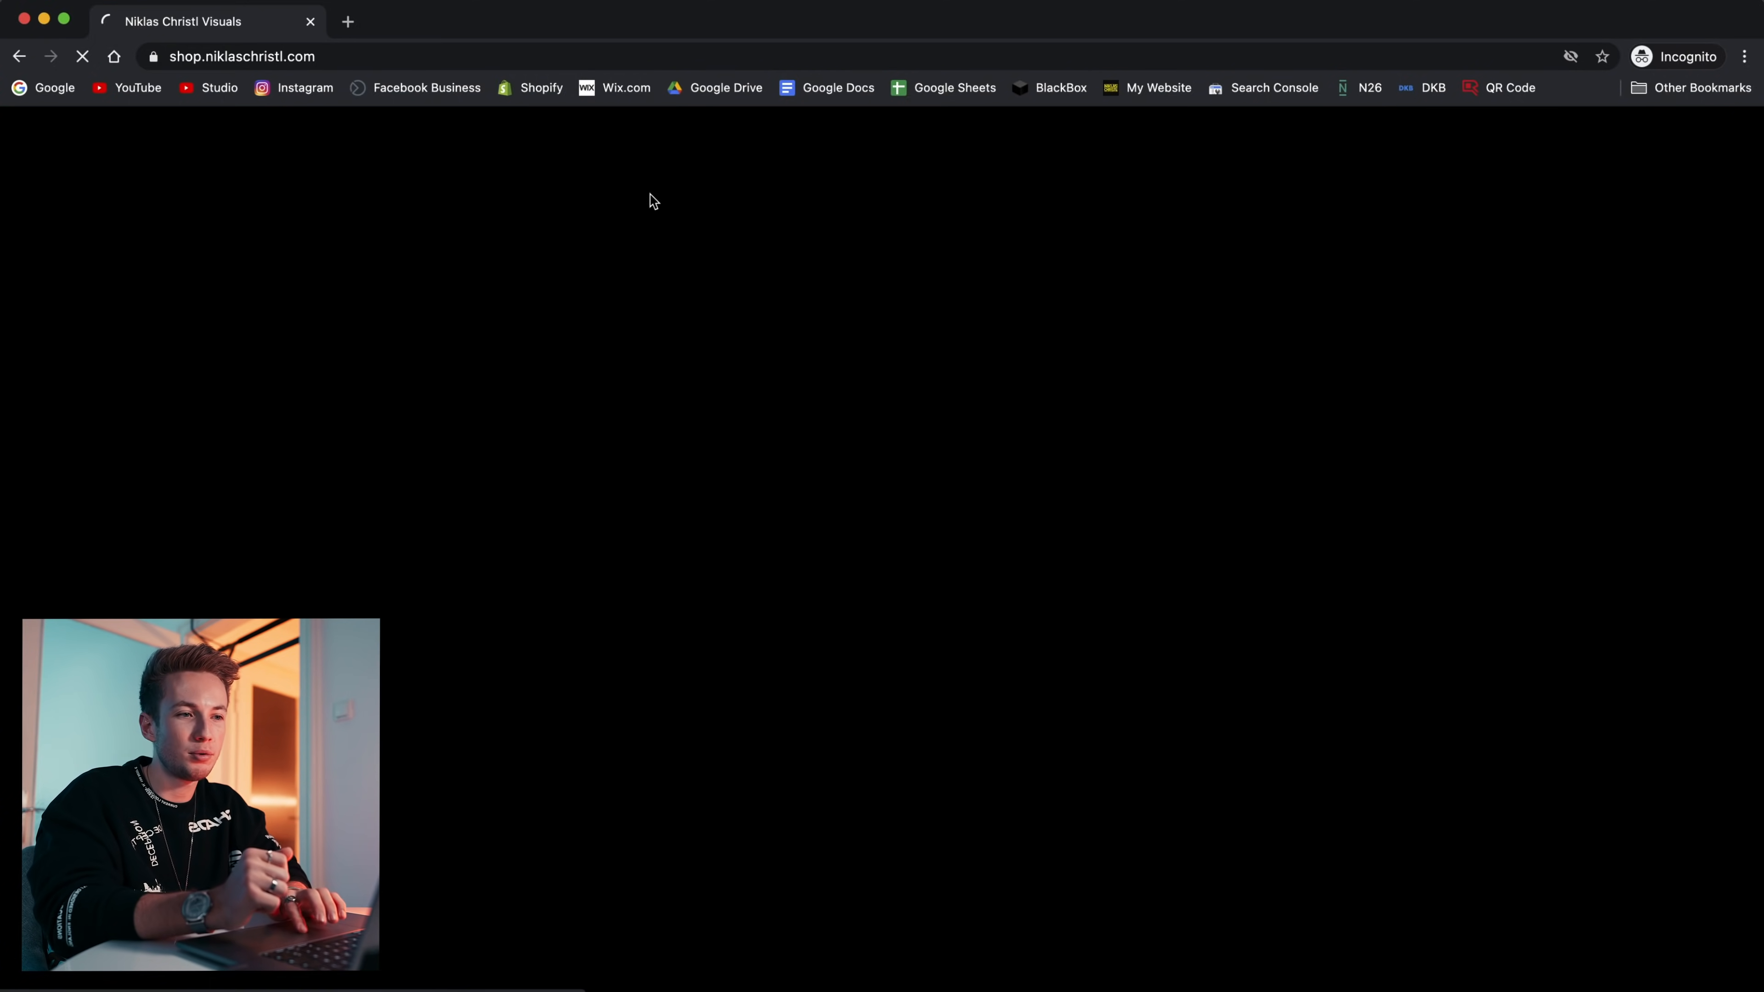
pyautogui.scroll(-8, 1552, 544)
pyautogui.scroll(-12, 1554, 545)
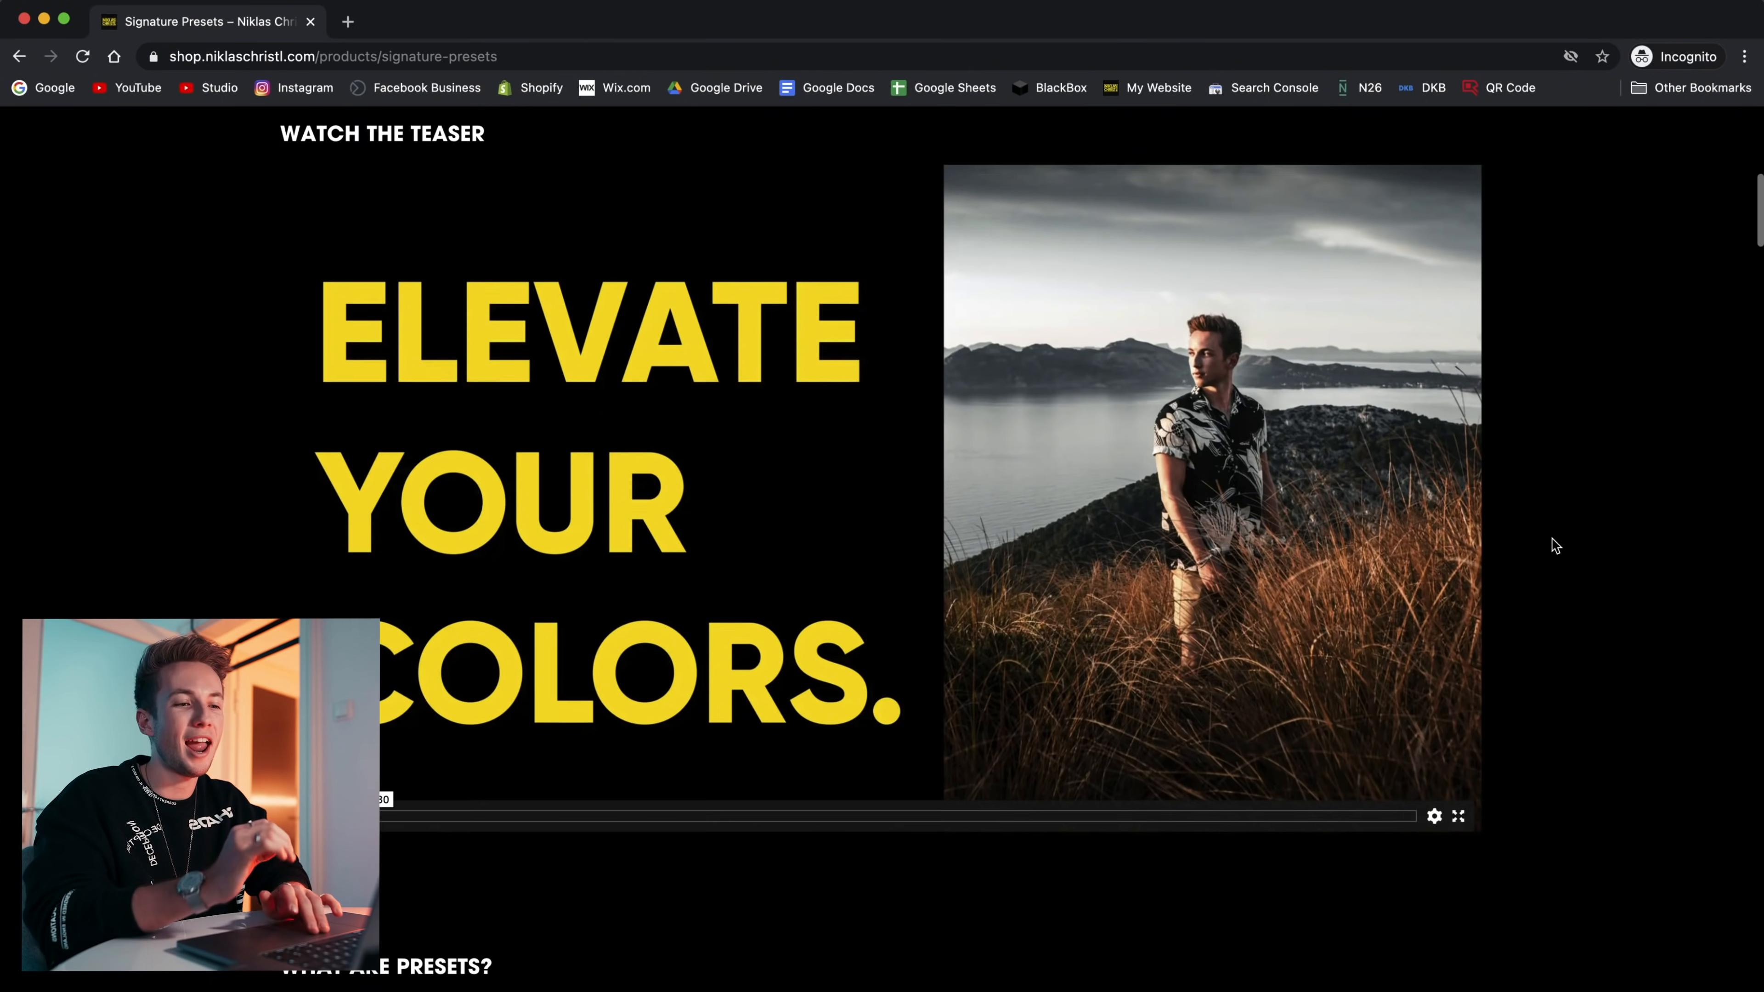
pyautogui.scroll(-10, 1554, 546)
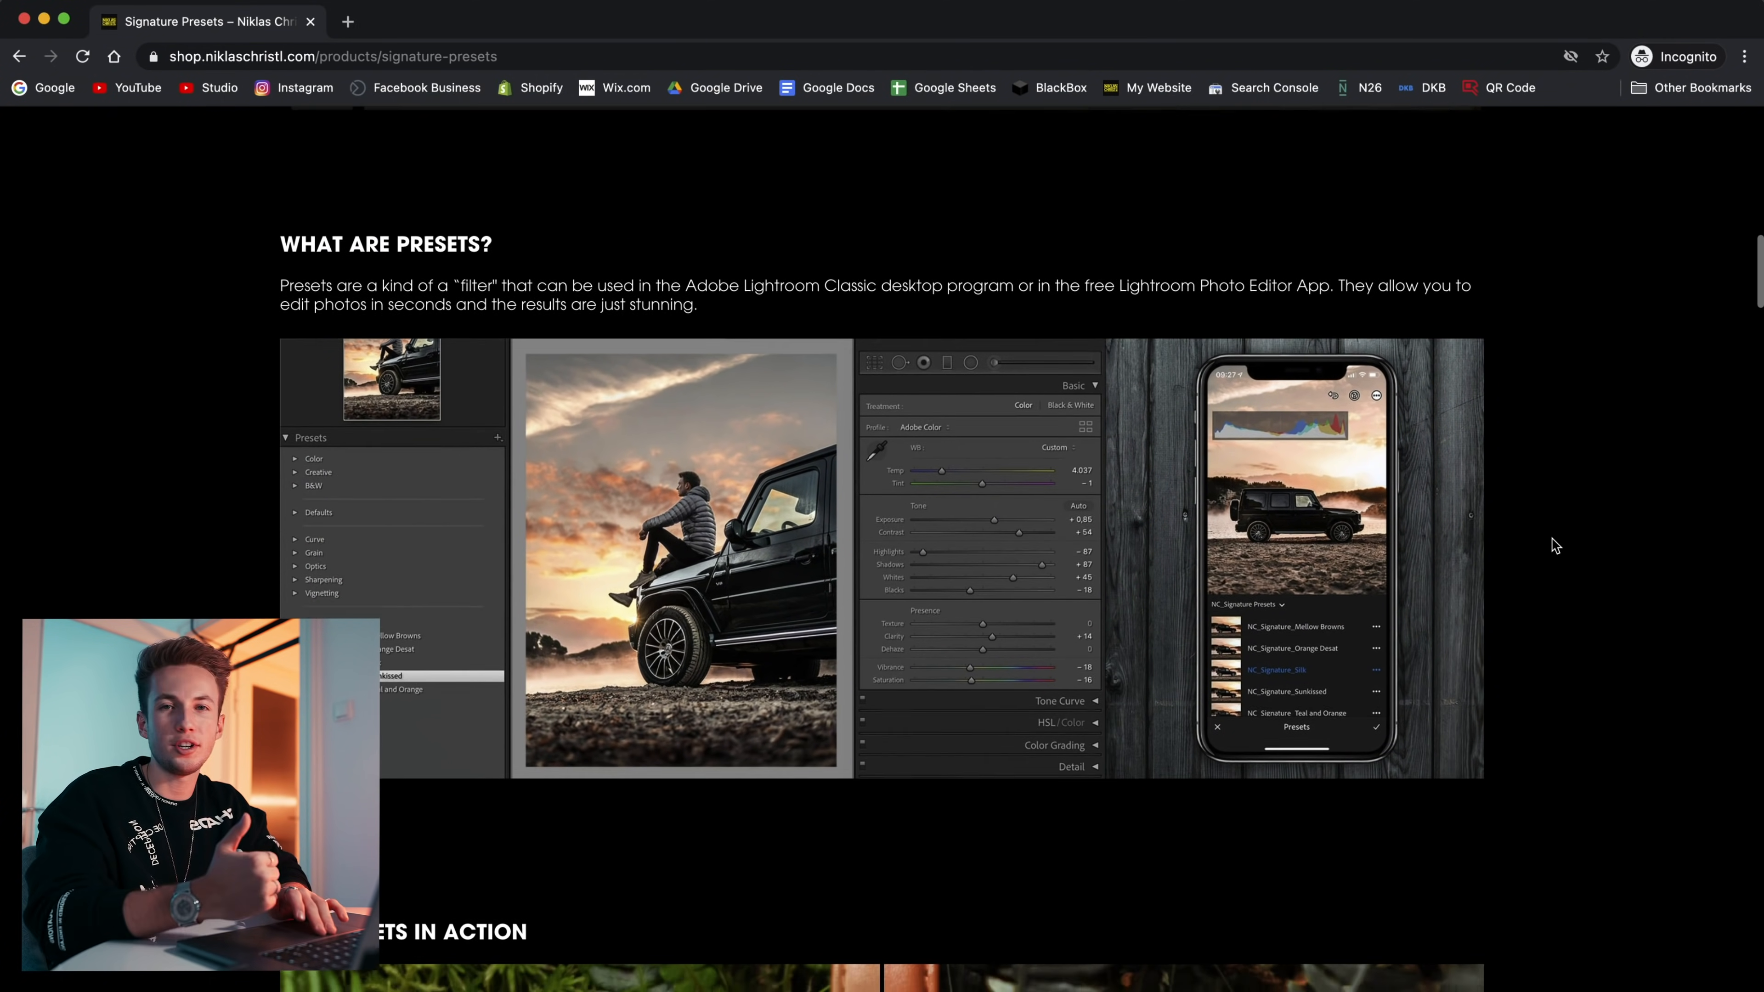
pyautogui.scroll(-2, 1554, 545)
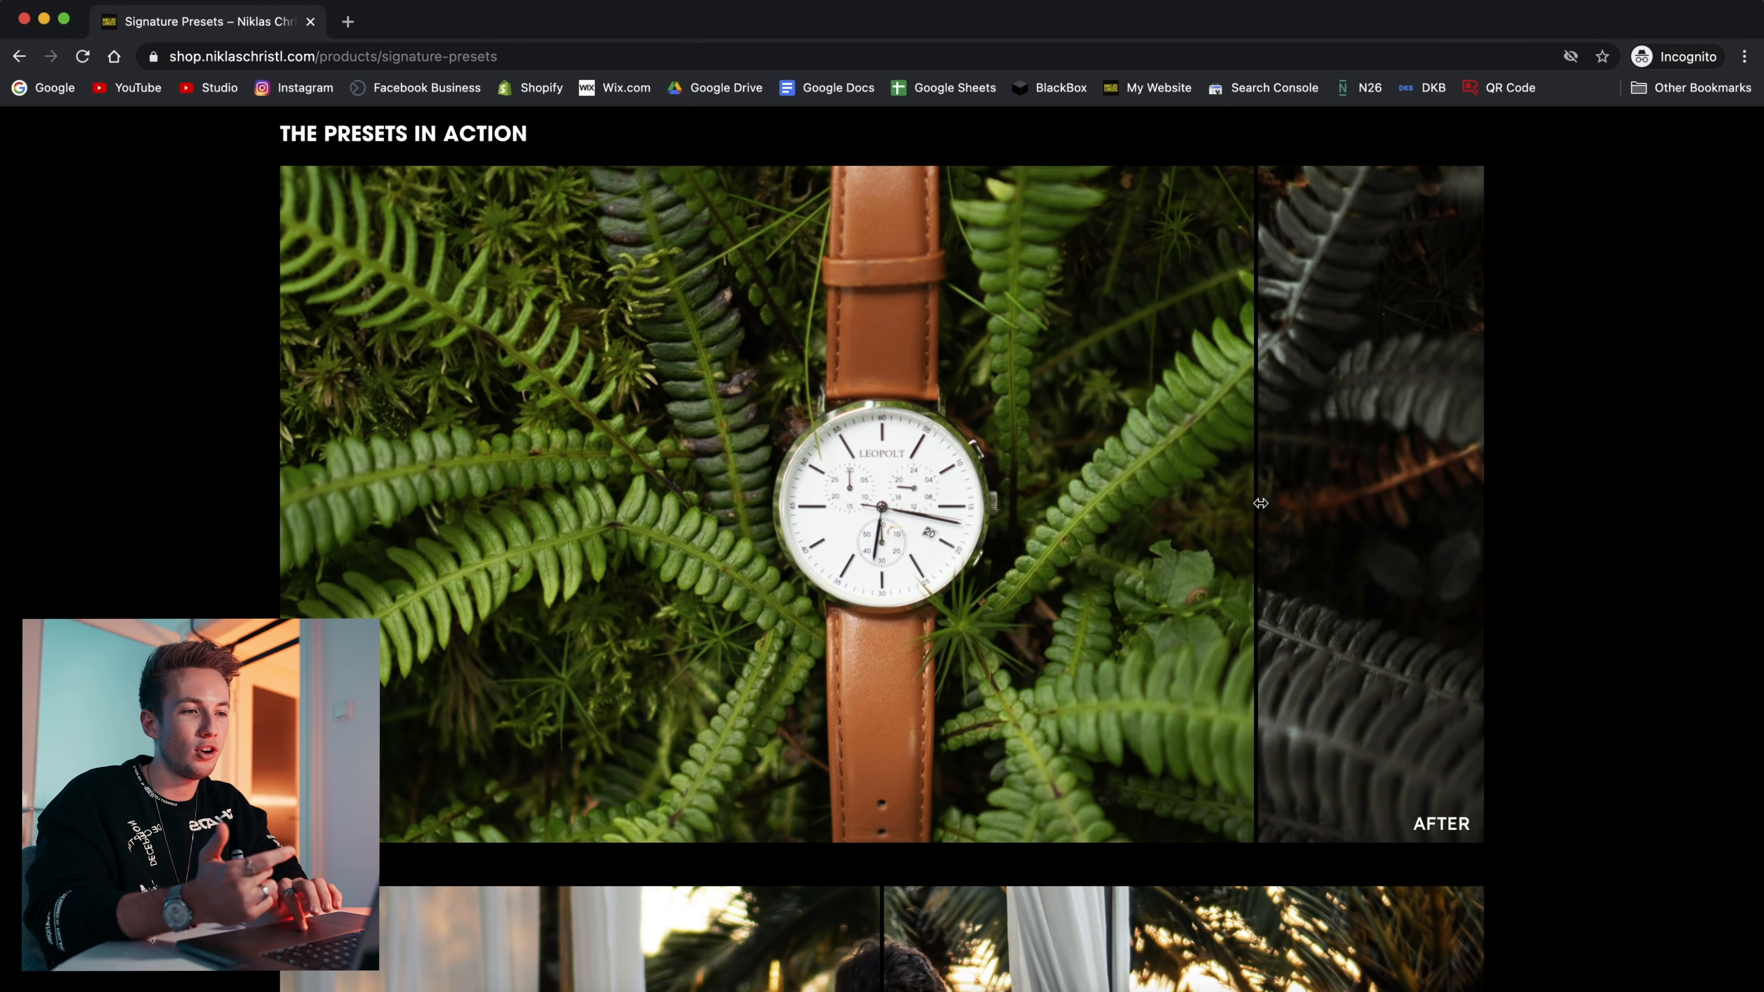
pyautogui.scroll(-15, 1632, 452)
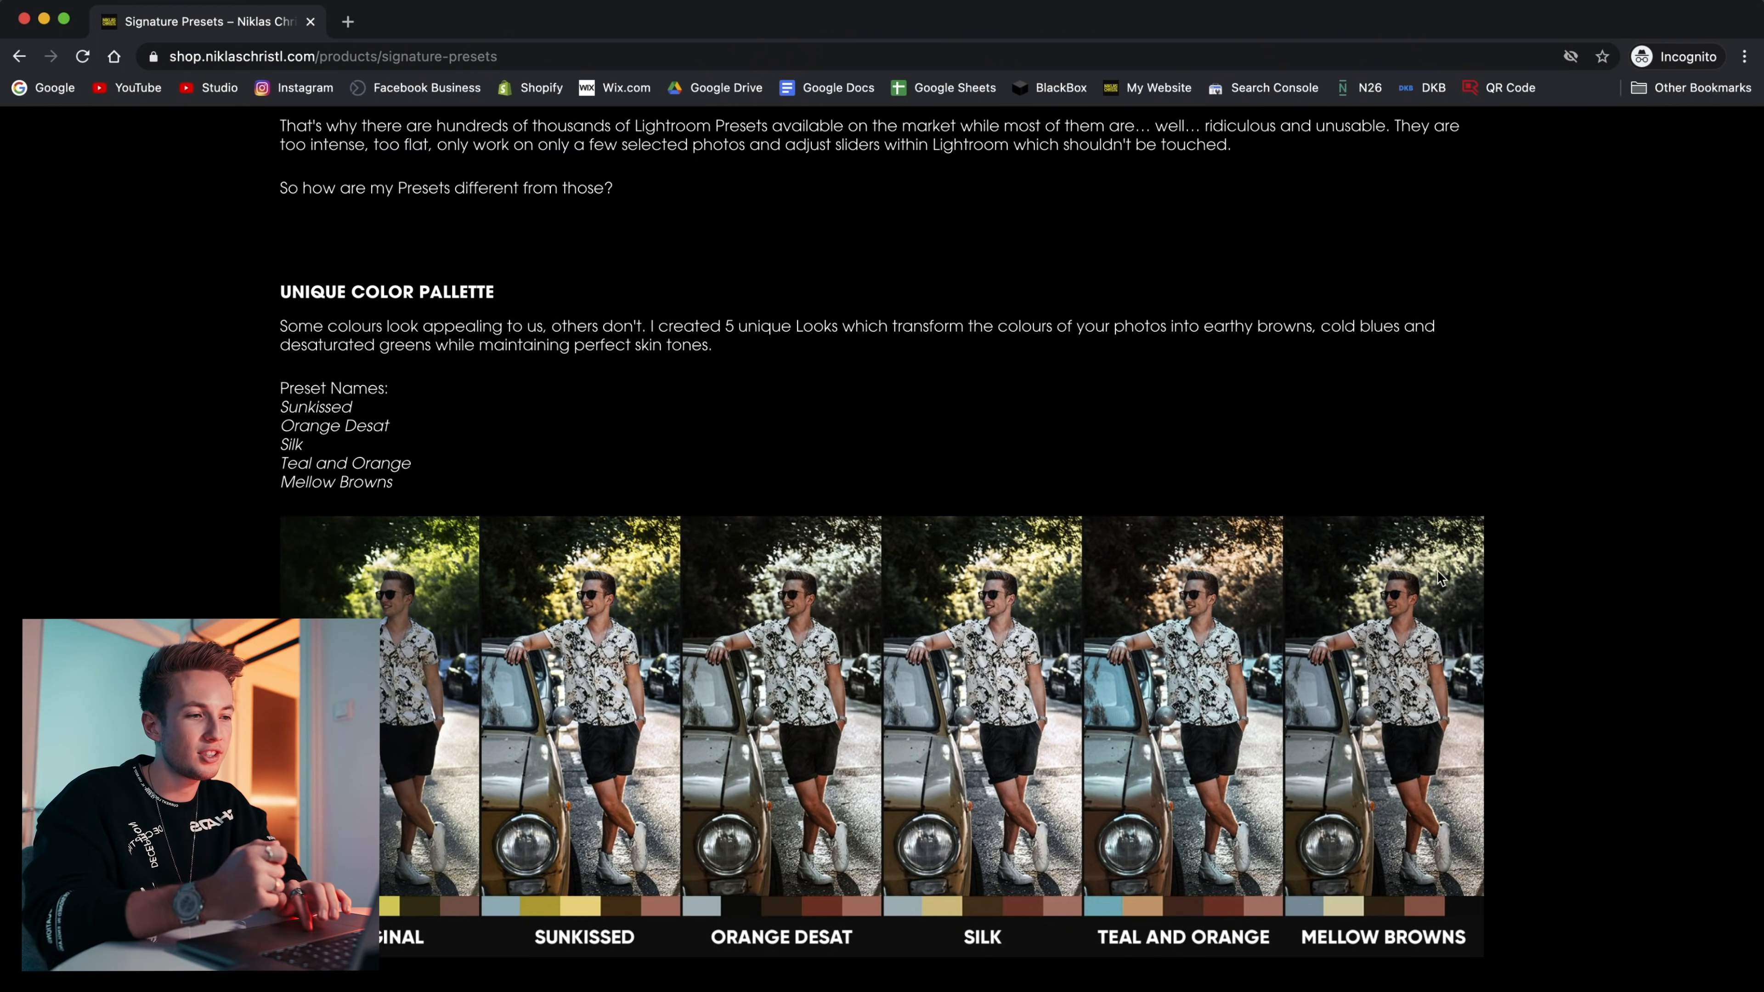
pyautogui.scroll(-10, 1438, 578)
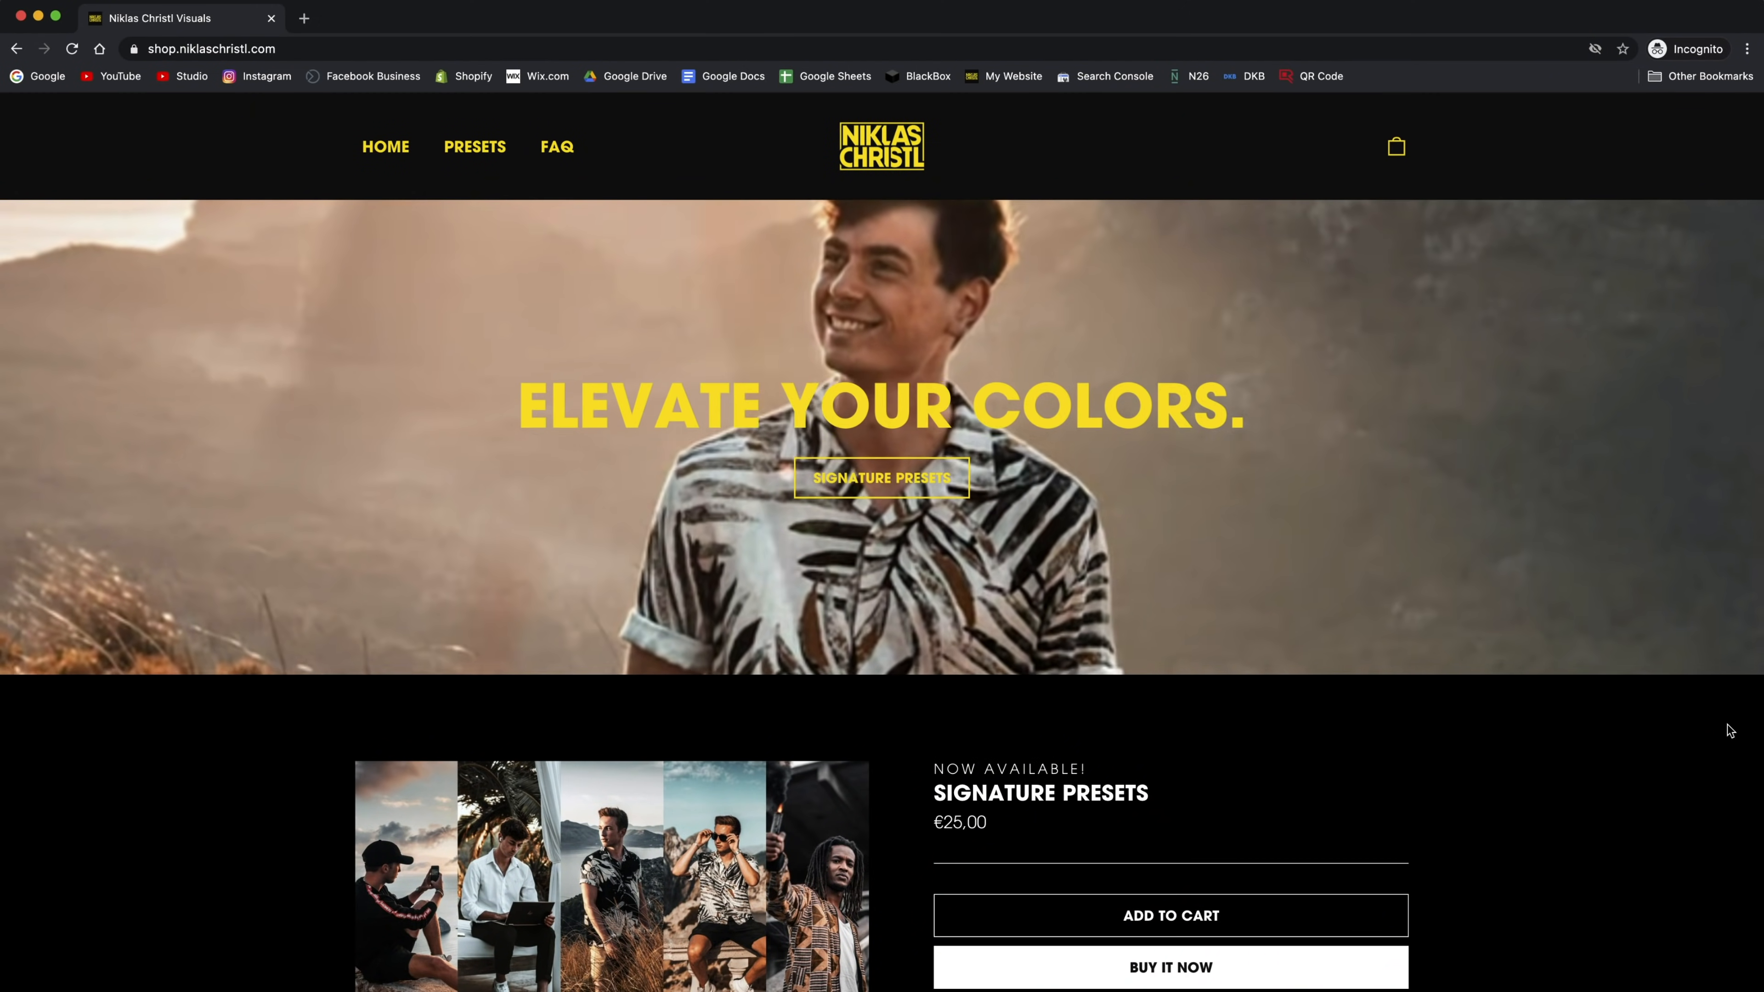
# Step: Enter an e-mail address in the shop's newsletter form for the free Preset Pack and subscribe
pyautogui.scroll(-20, 1730, 731)
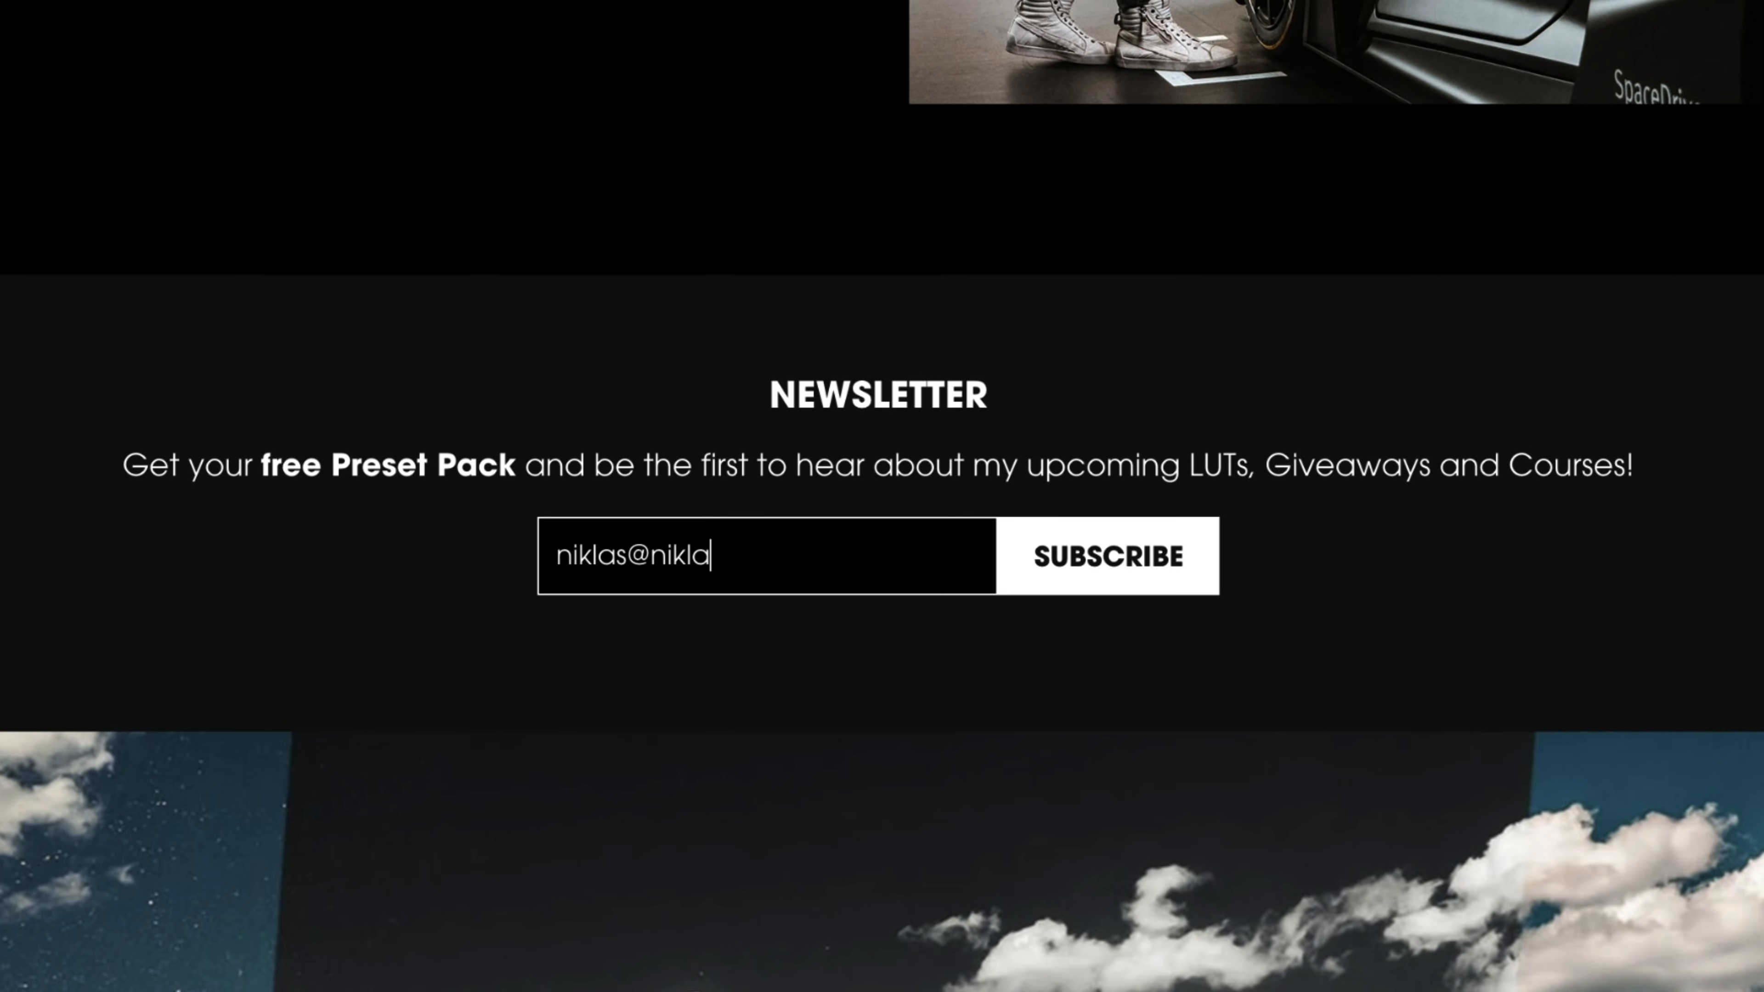
pyautogui.click(1118, 560)
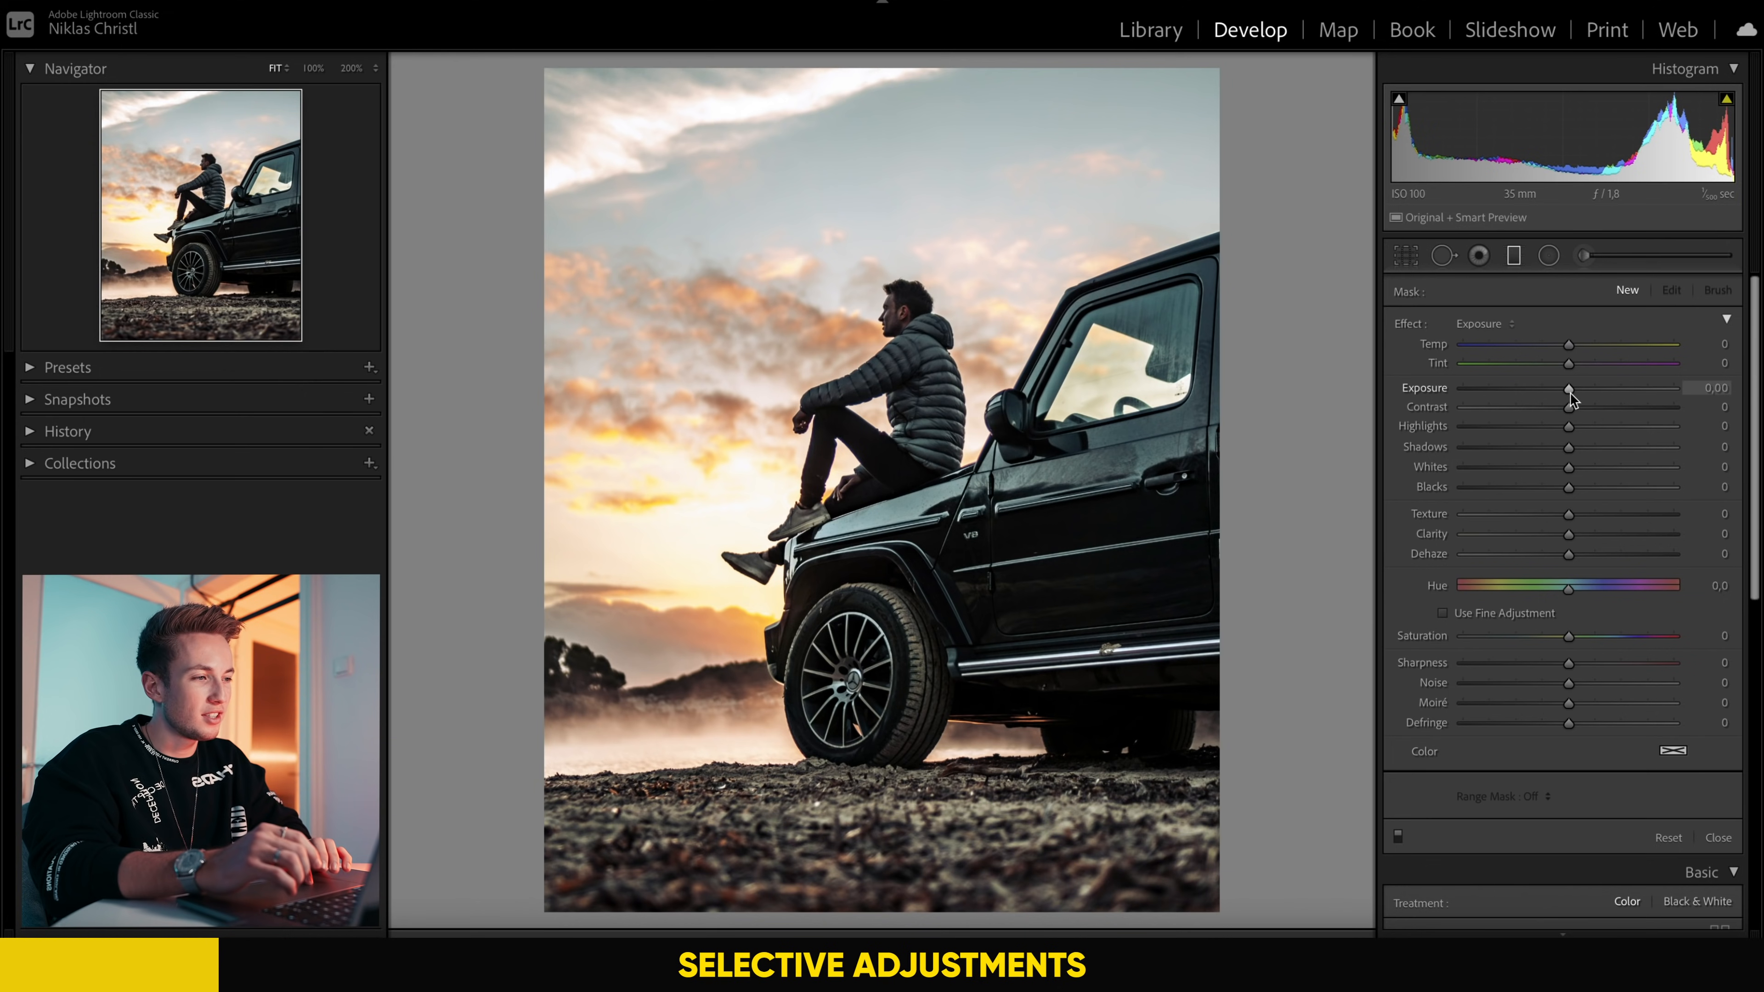
# Step: Draw a graduated filter down from the top of the sky at exposure 4.00, and reduce its exposure to slightly below zero
pyautogui.moveTo(1570, 389); pyautogui.dragTo(1761, 390)
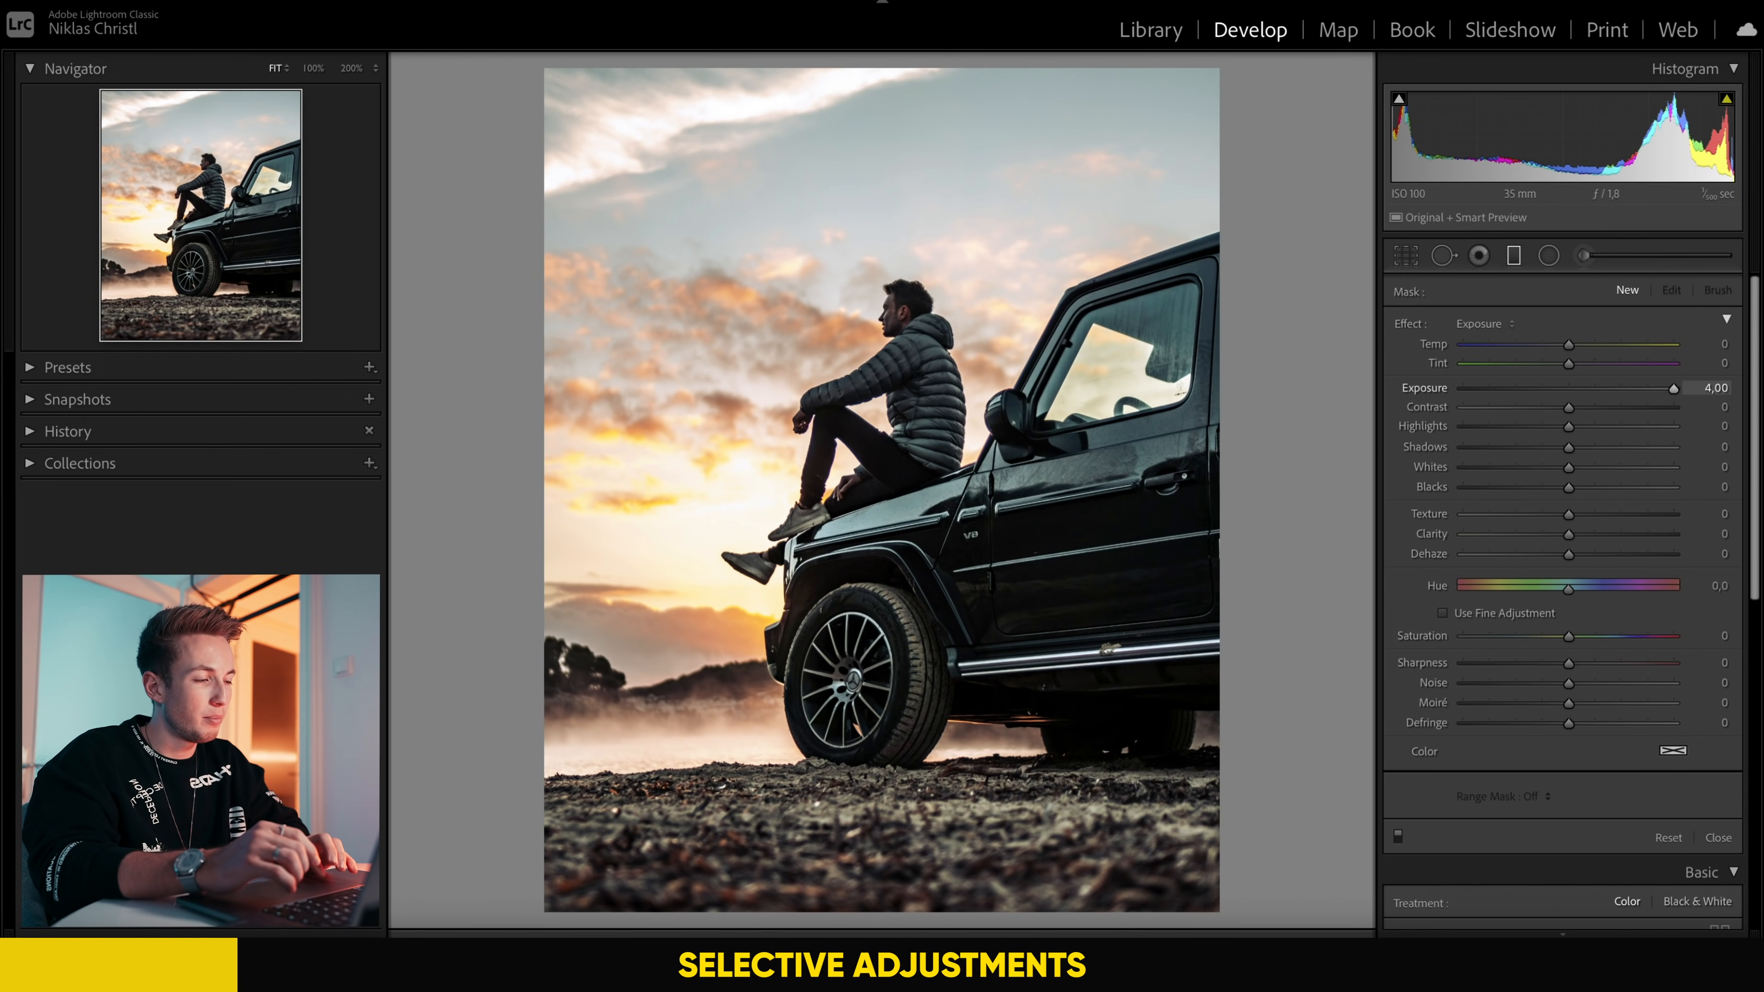
pyautogui.moveTo(878, 100); pyautogui.dragTo(886, 389)
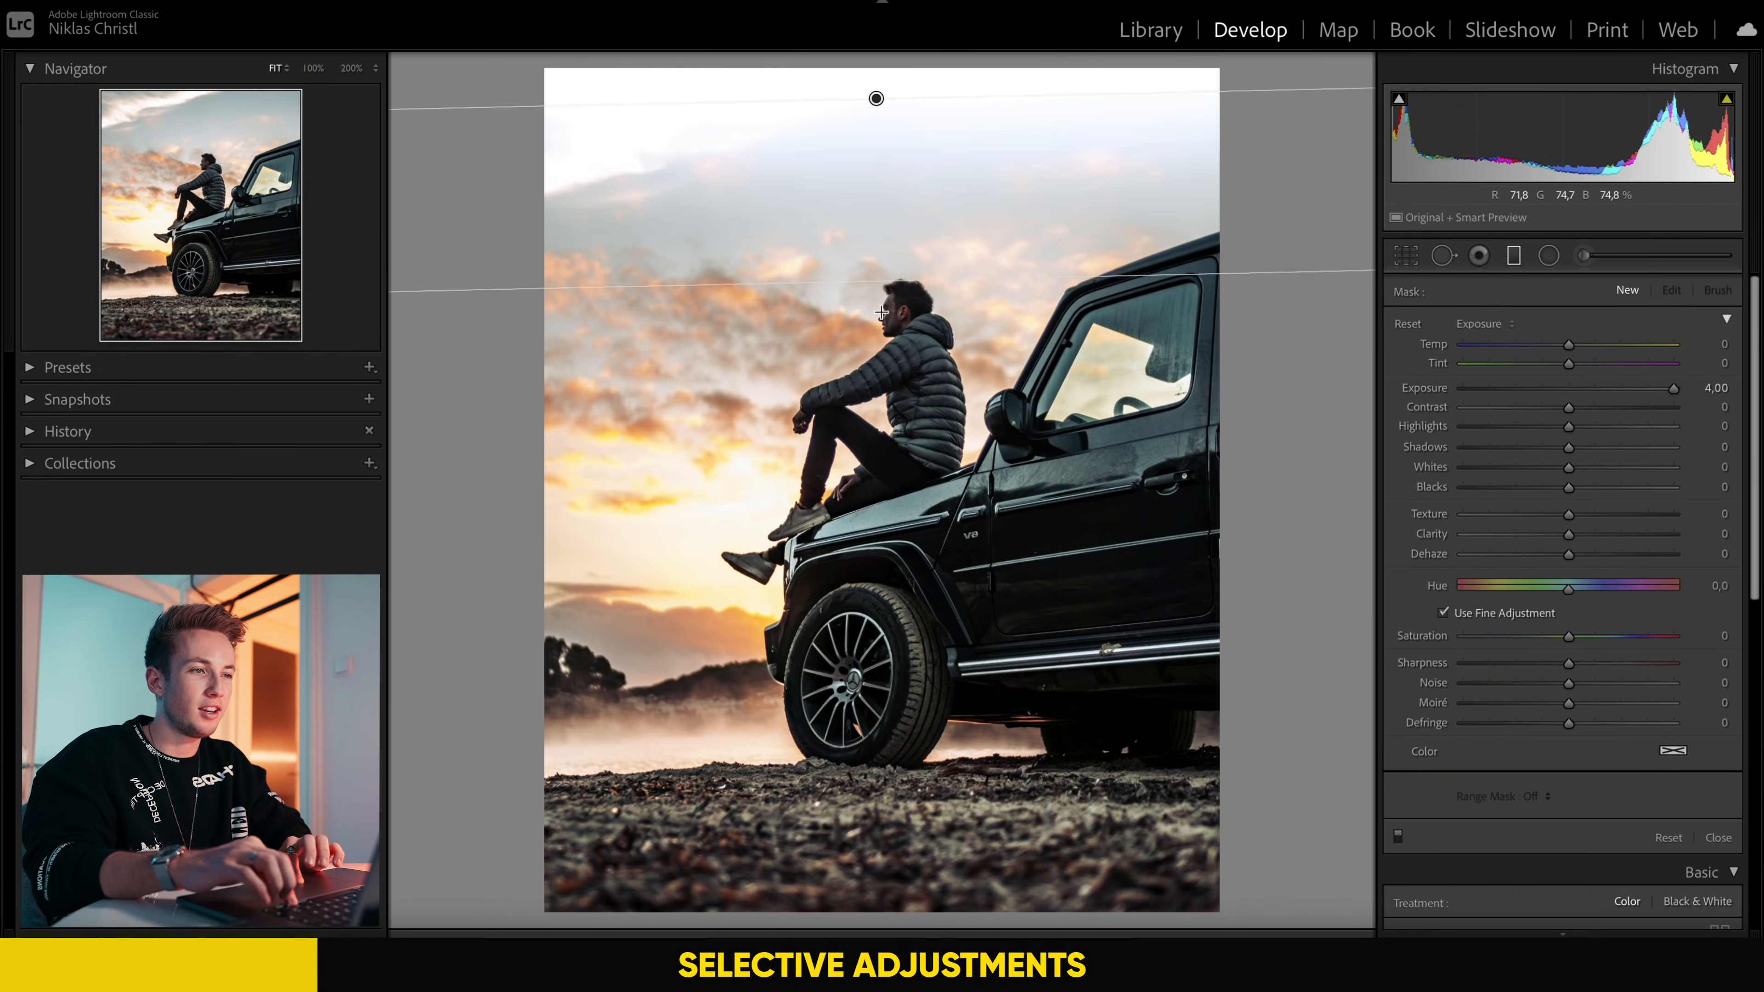
pyautogui.moveTo(872, 229); pyautogui.dragTo(829, 379)
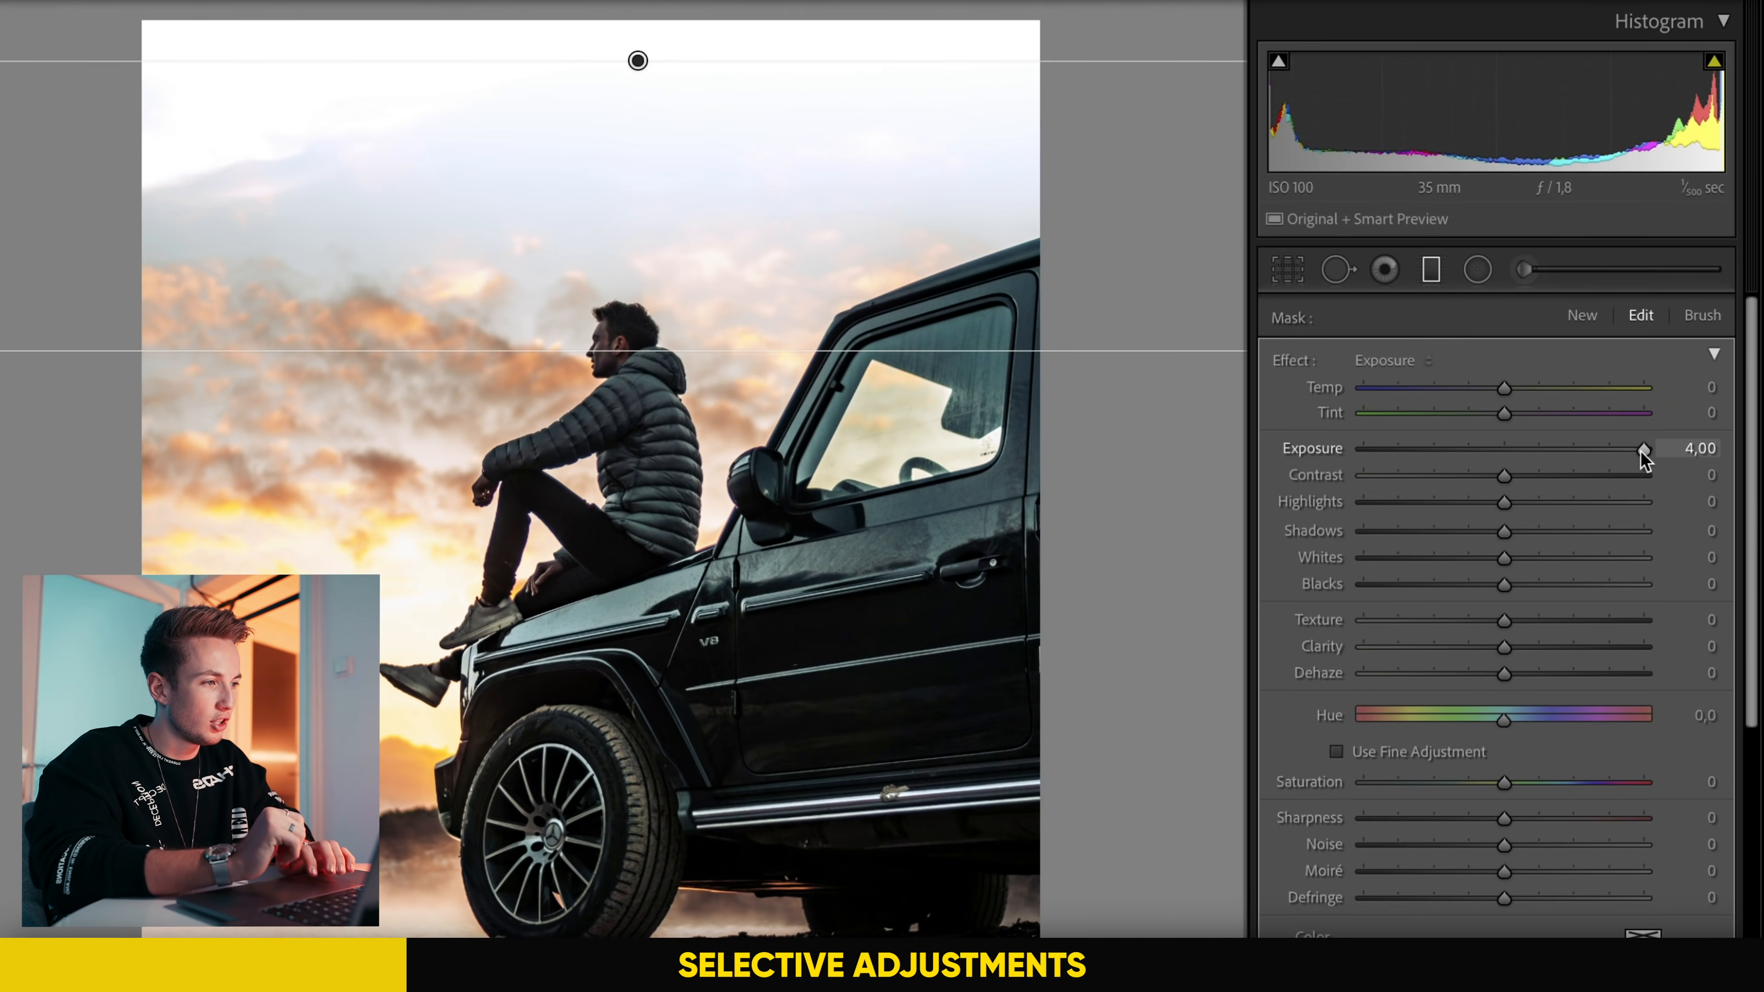
pyautogui.doubleClick(1640, 452)
pyautogui.moveTo(1507, 451); pyautogui.dragTo(1476, 455)
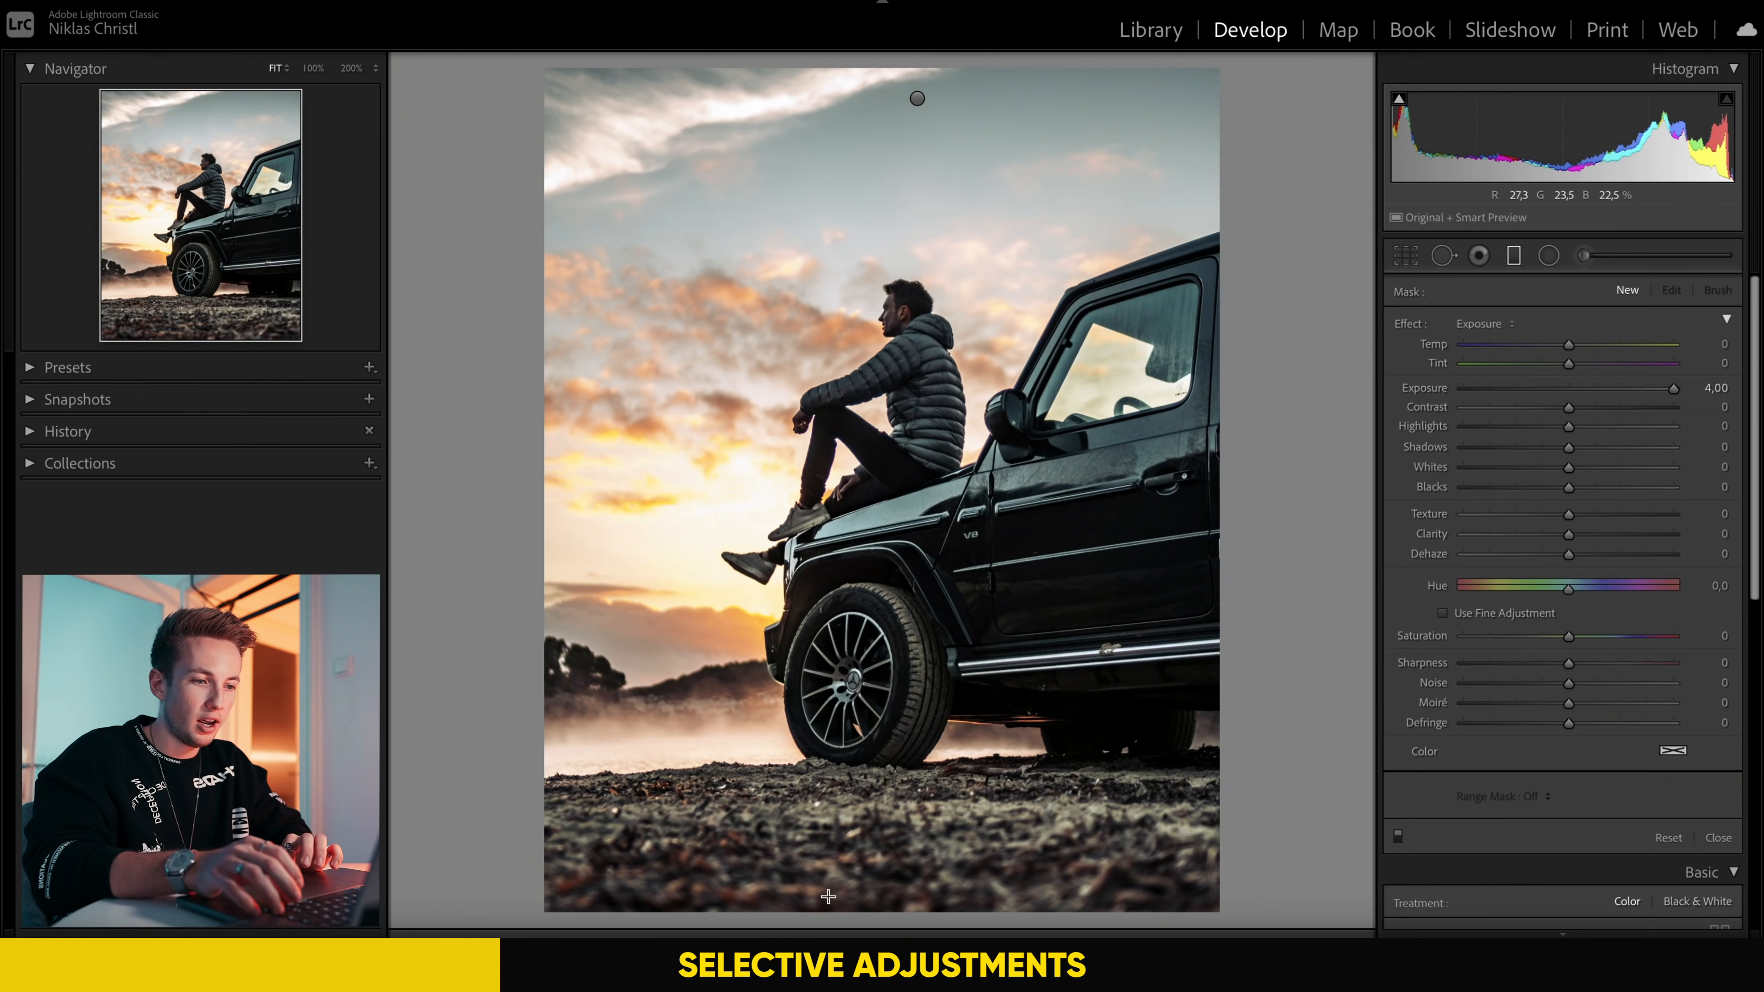
# Step: Draw a second graduated filter up from the bottom of the foreground and lower its exposure slightly below zero
pyautogui.moveTo(828, 906); pyautogui.dragTo(817, 750)
pyautogui.moveTo(1670, 391); pyautogui.dragTo(1547, 392)
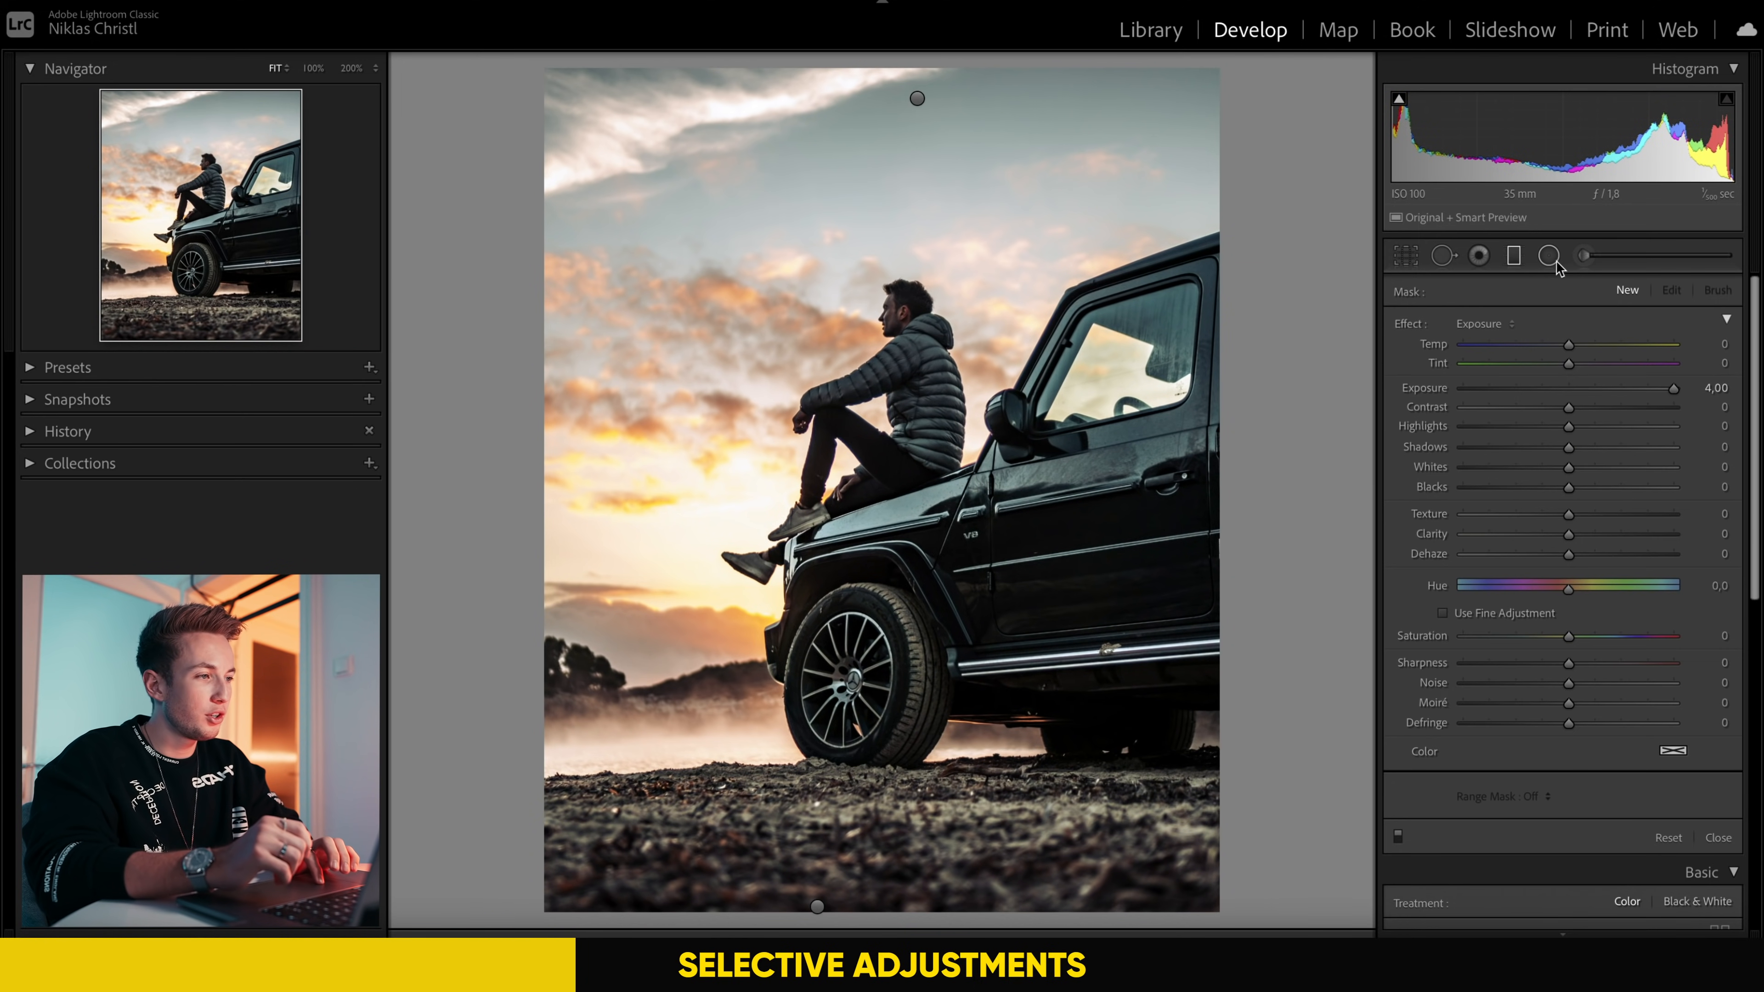
# Step: Draw a radial filter over the bright sky beside the man, reset its exposure and lower its highlights
pyautogui.click(1552, 252)
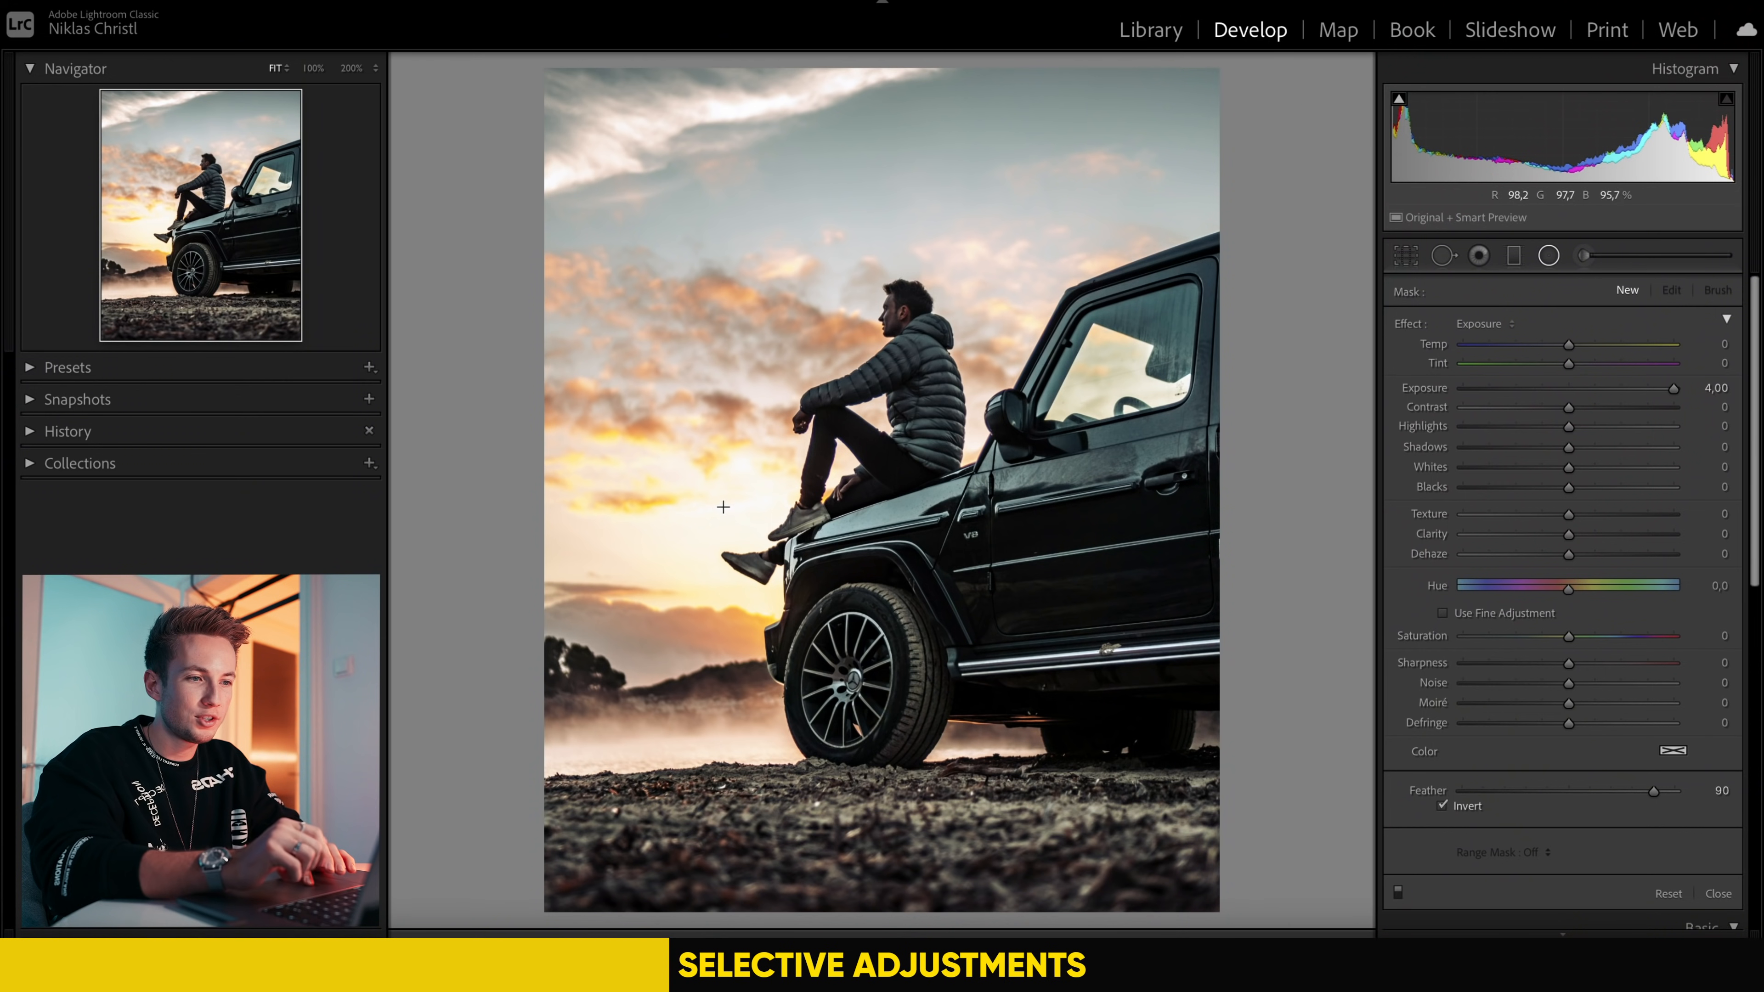
pyautogui.moveTo(709, 476)
pyautogui.mouseDown()
pyautogui.moveTo(906, 671)
pyautogui.moveTo(684, 435)
pyautogui.moveTo(688, 450)
pyautogui.mouseUp()
pyautogui.doubleClick(1674, 392)
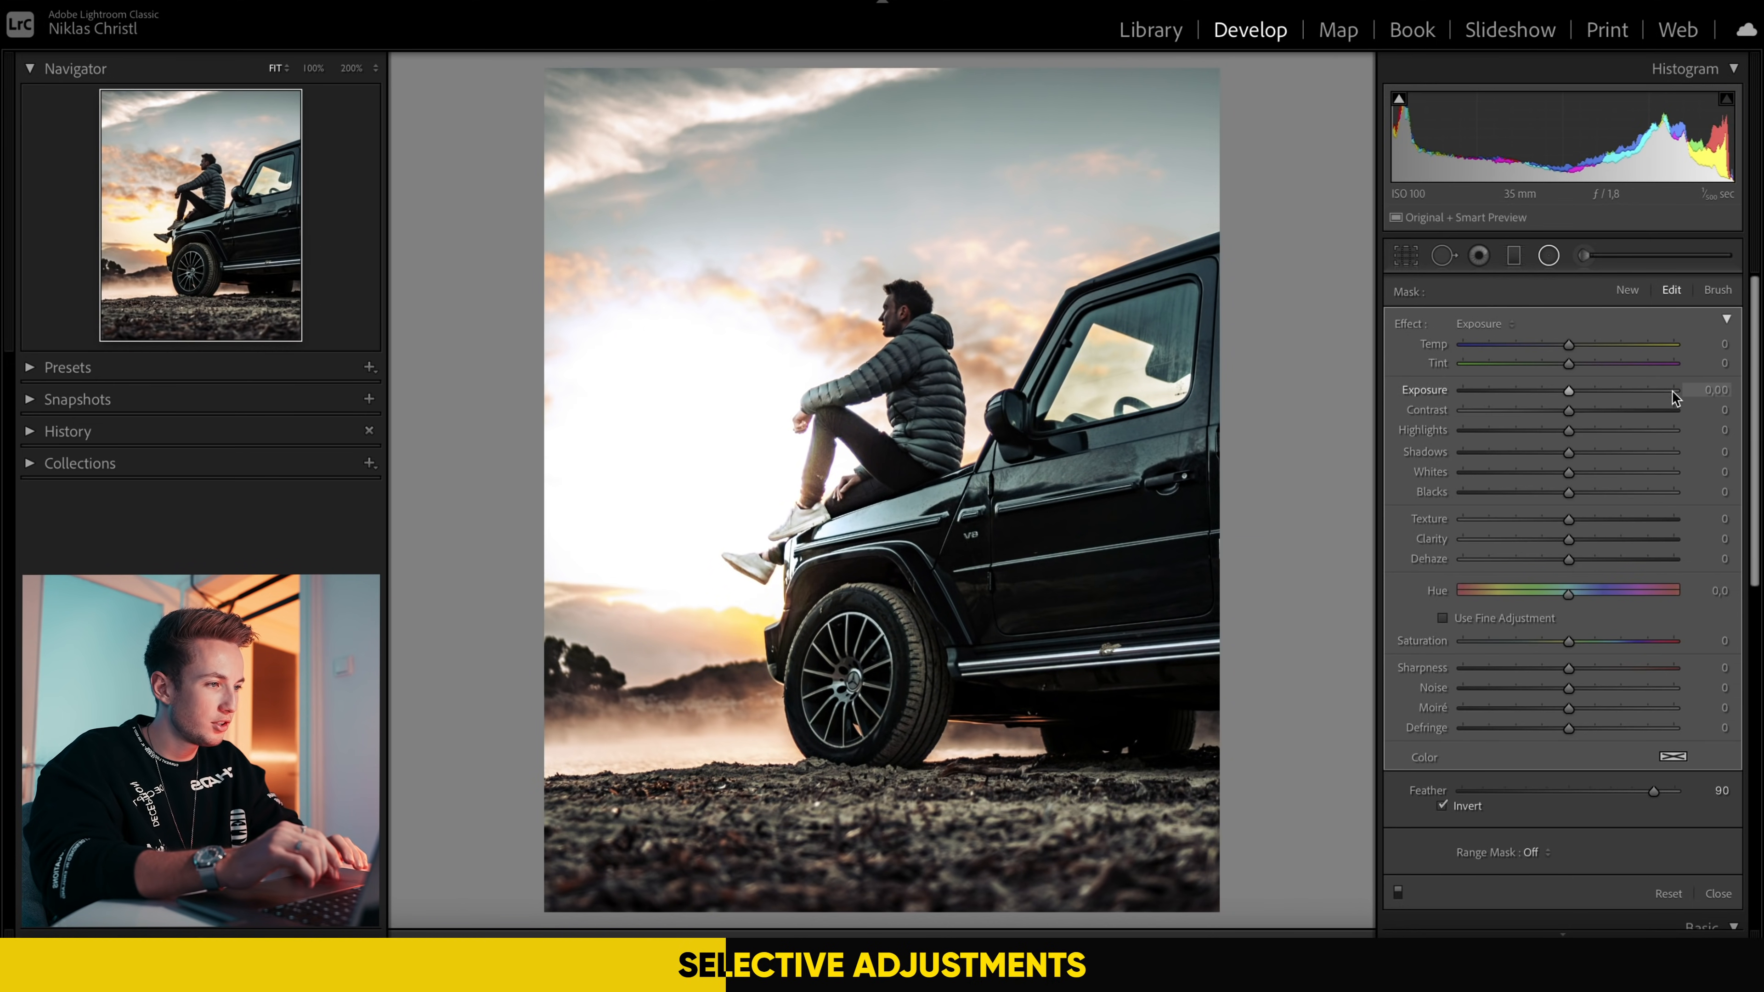
pyautogui.moveTo(1568, 431); pyautogui.dragTo(1507, 440)
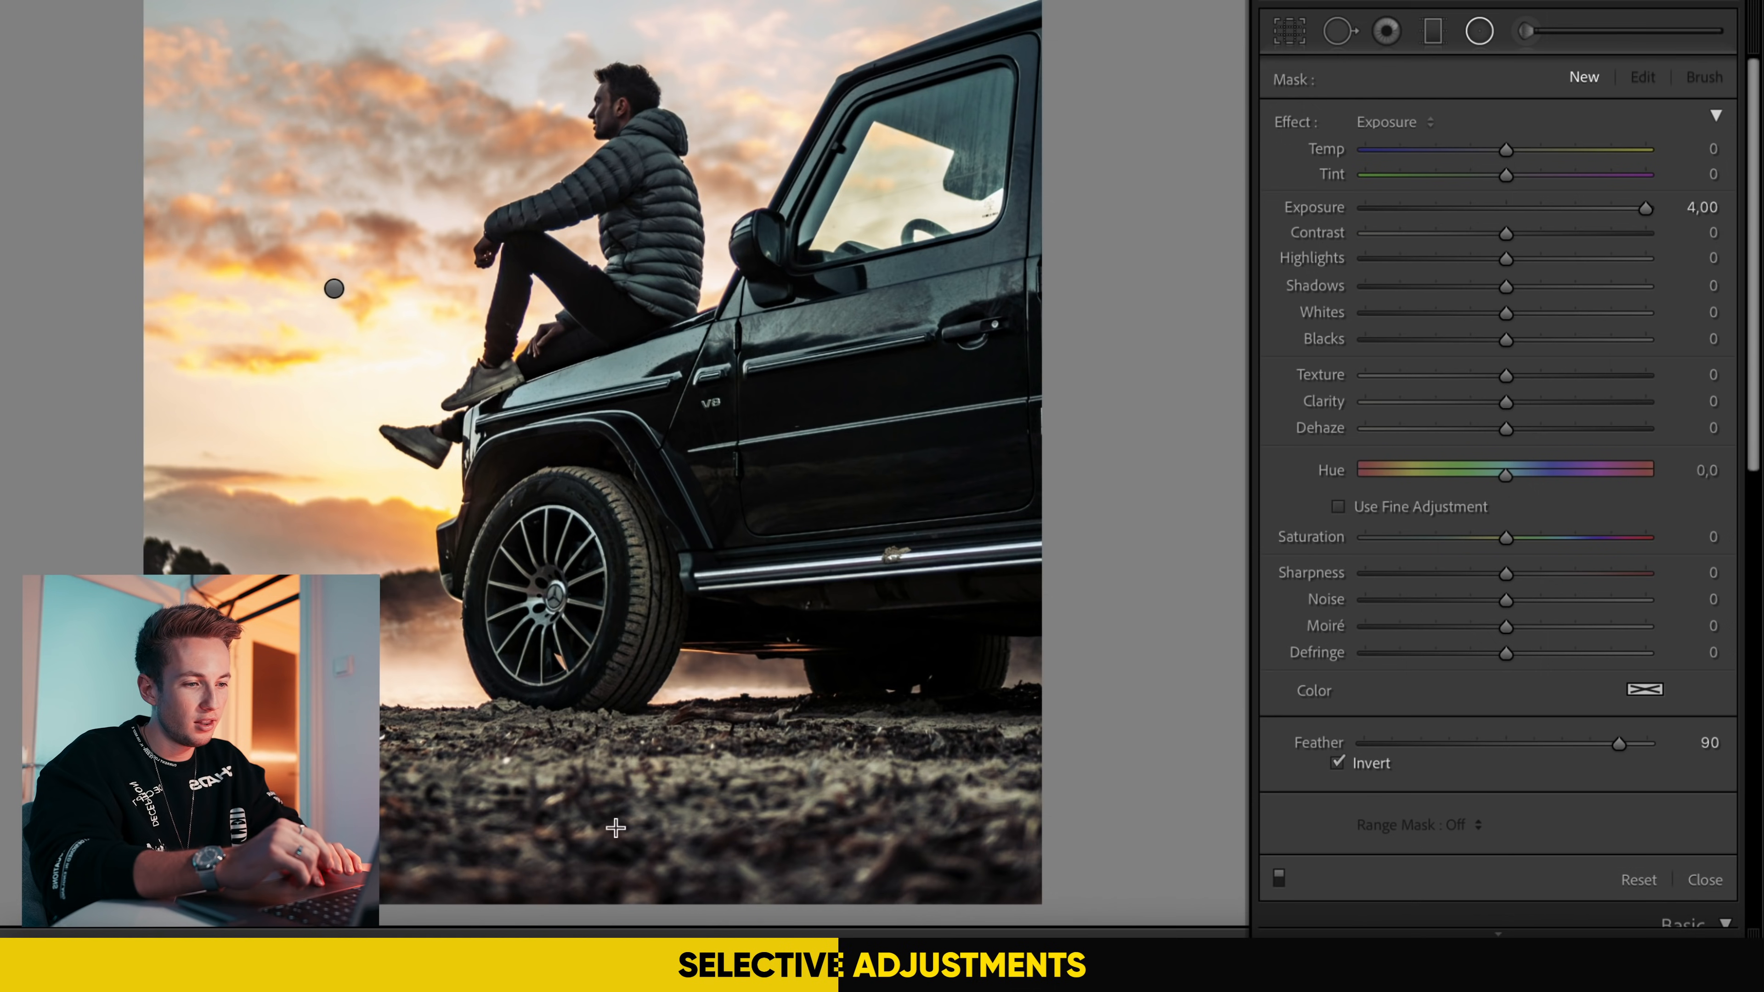
# Step: Draw a radial filter over the lower-right corner of the rocky ground and set its exposure to 0.28
pyautogui.moveTo(979, 876); pyautogui.dragTo(1122, 764)
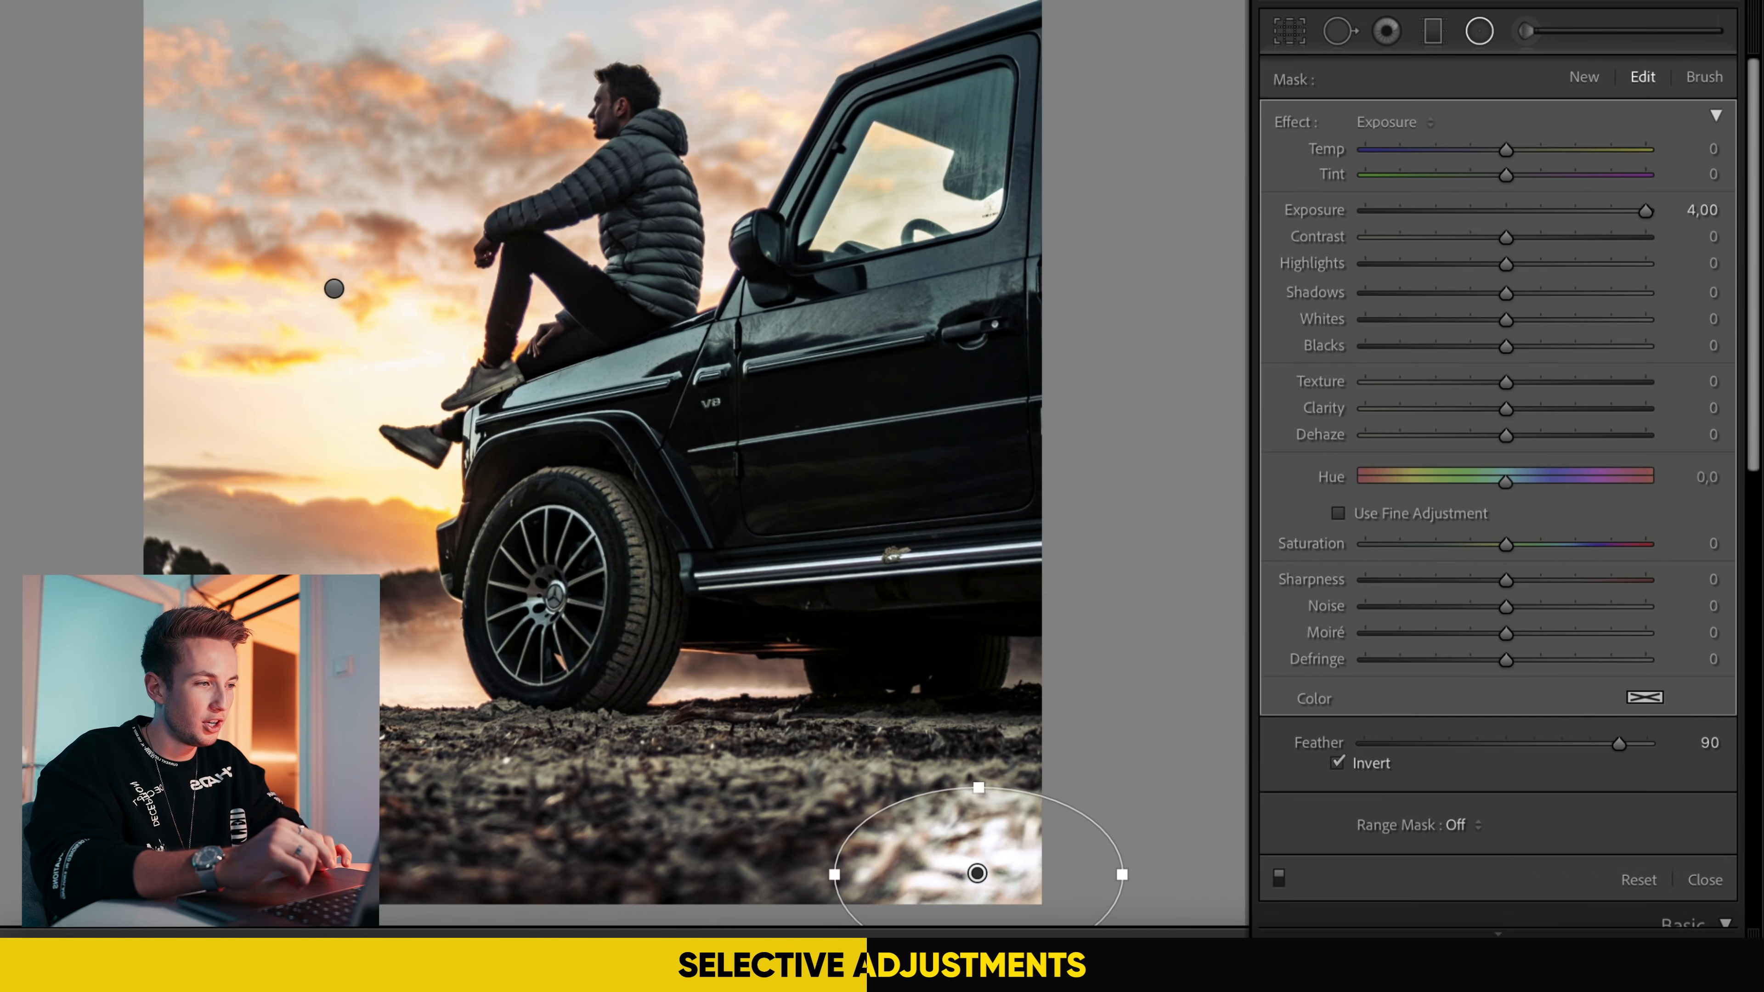
pyautogui.doubleClick(1647, 211)
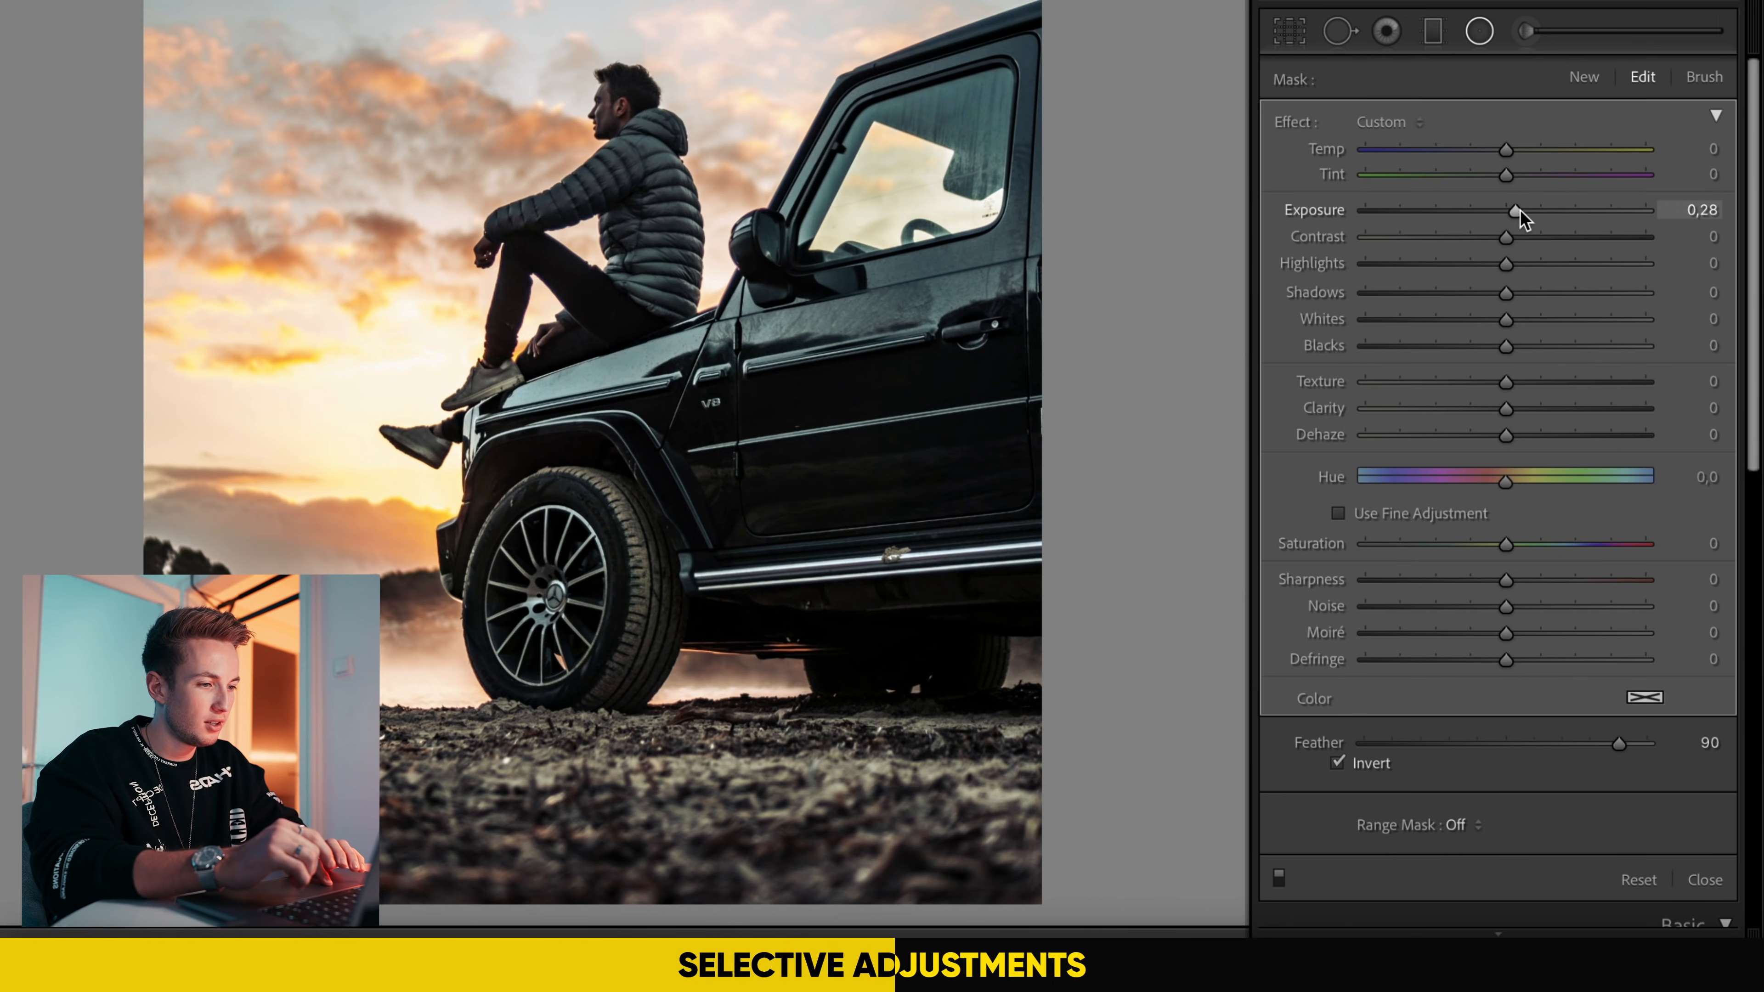
pyautogui.hotkey('shift', 'm')
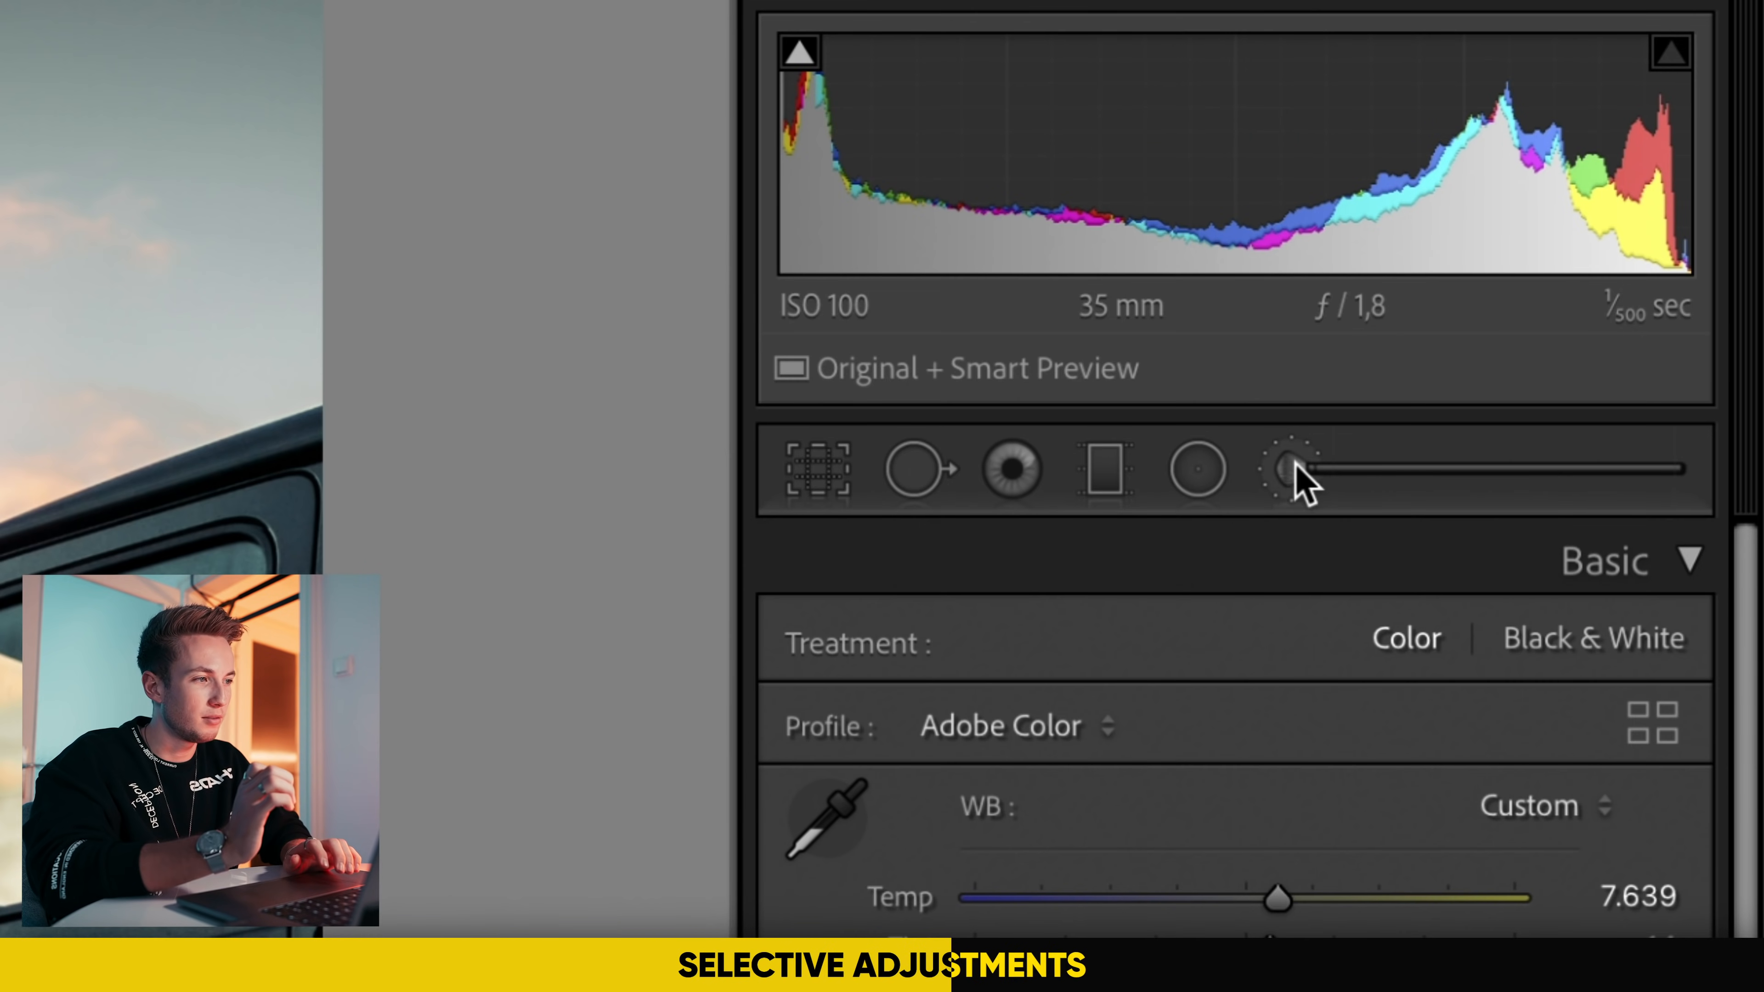
# Step: Paint an adjustment brush mask at exposure 4.00 over the bright sky around the man, and reset its exposure
pyautogui.click(1291, 468)
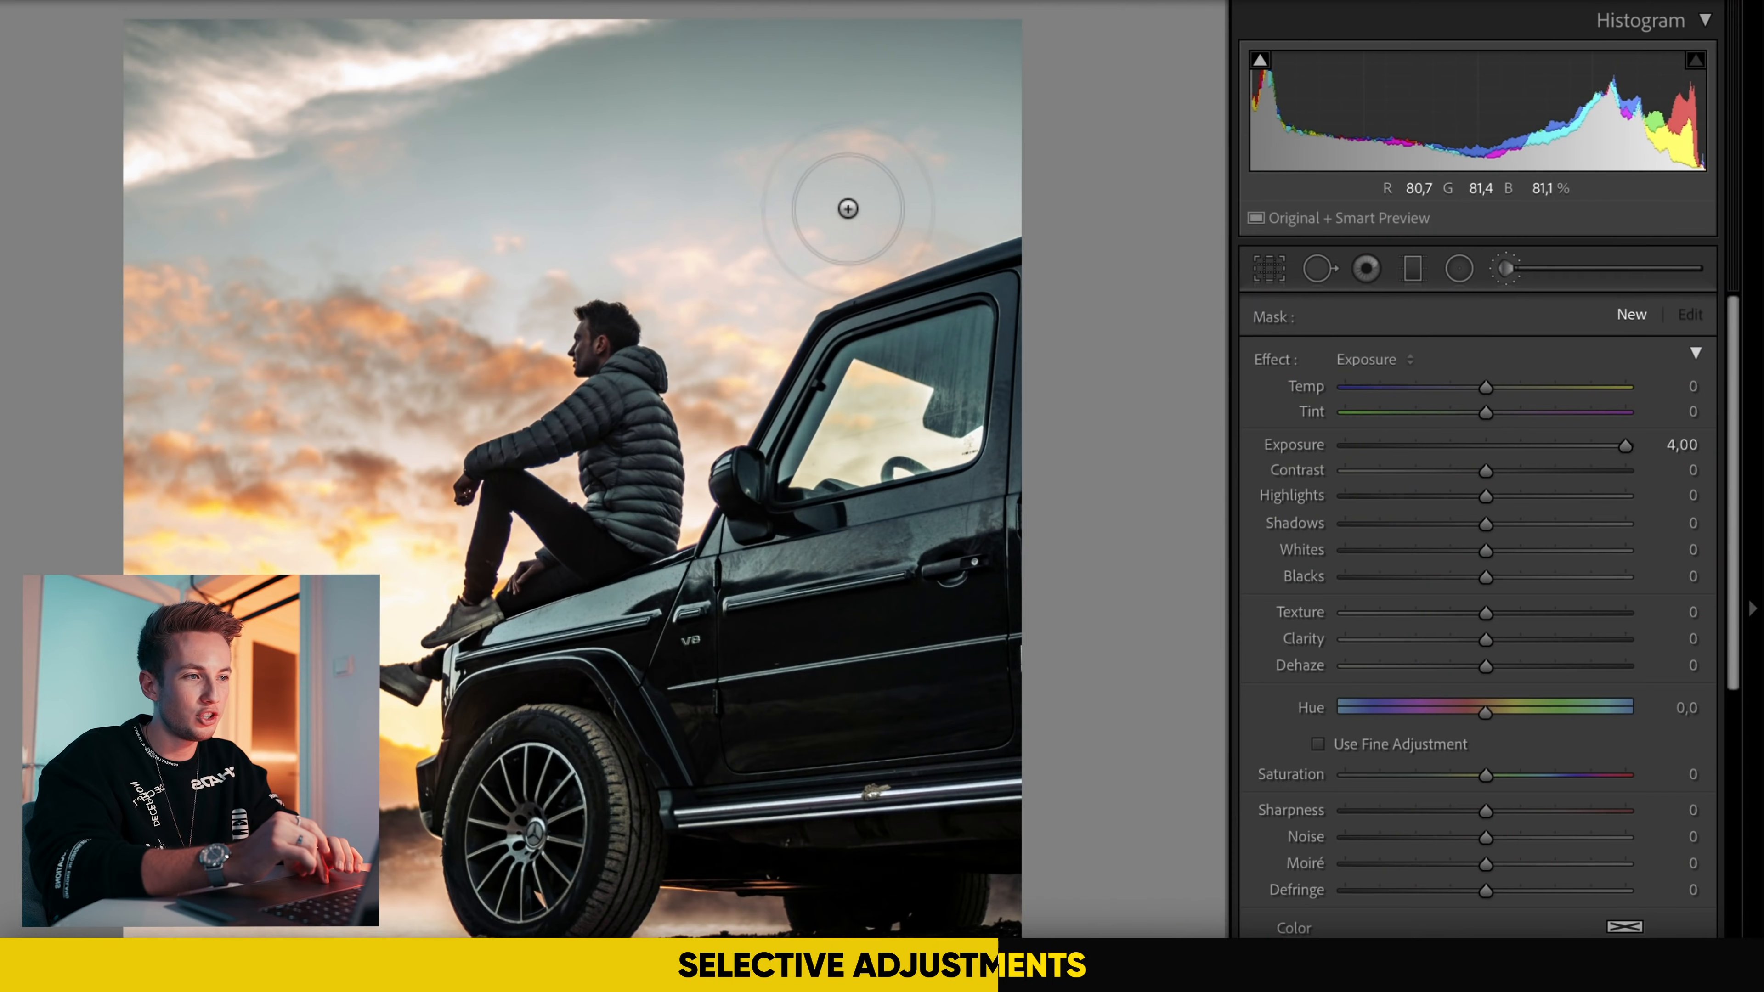
pyautogui.moveTo(847, 196)
pyautogui.mouseDown()
pyautogui.moveTo(708, 223)
pyautogui.moveTo(639, 332)
pyautogui.moveTo(423, 302)
pyautogui.moveTo(346, 475)
pyautogui.moveTo(442, 577)
pyautogui.moveTo(586, 471)
pyautogui.moveTo(485, 893)
pyautogui.mouseUp()
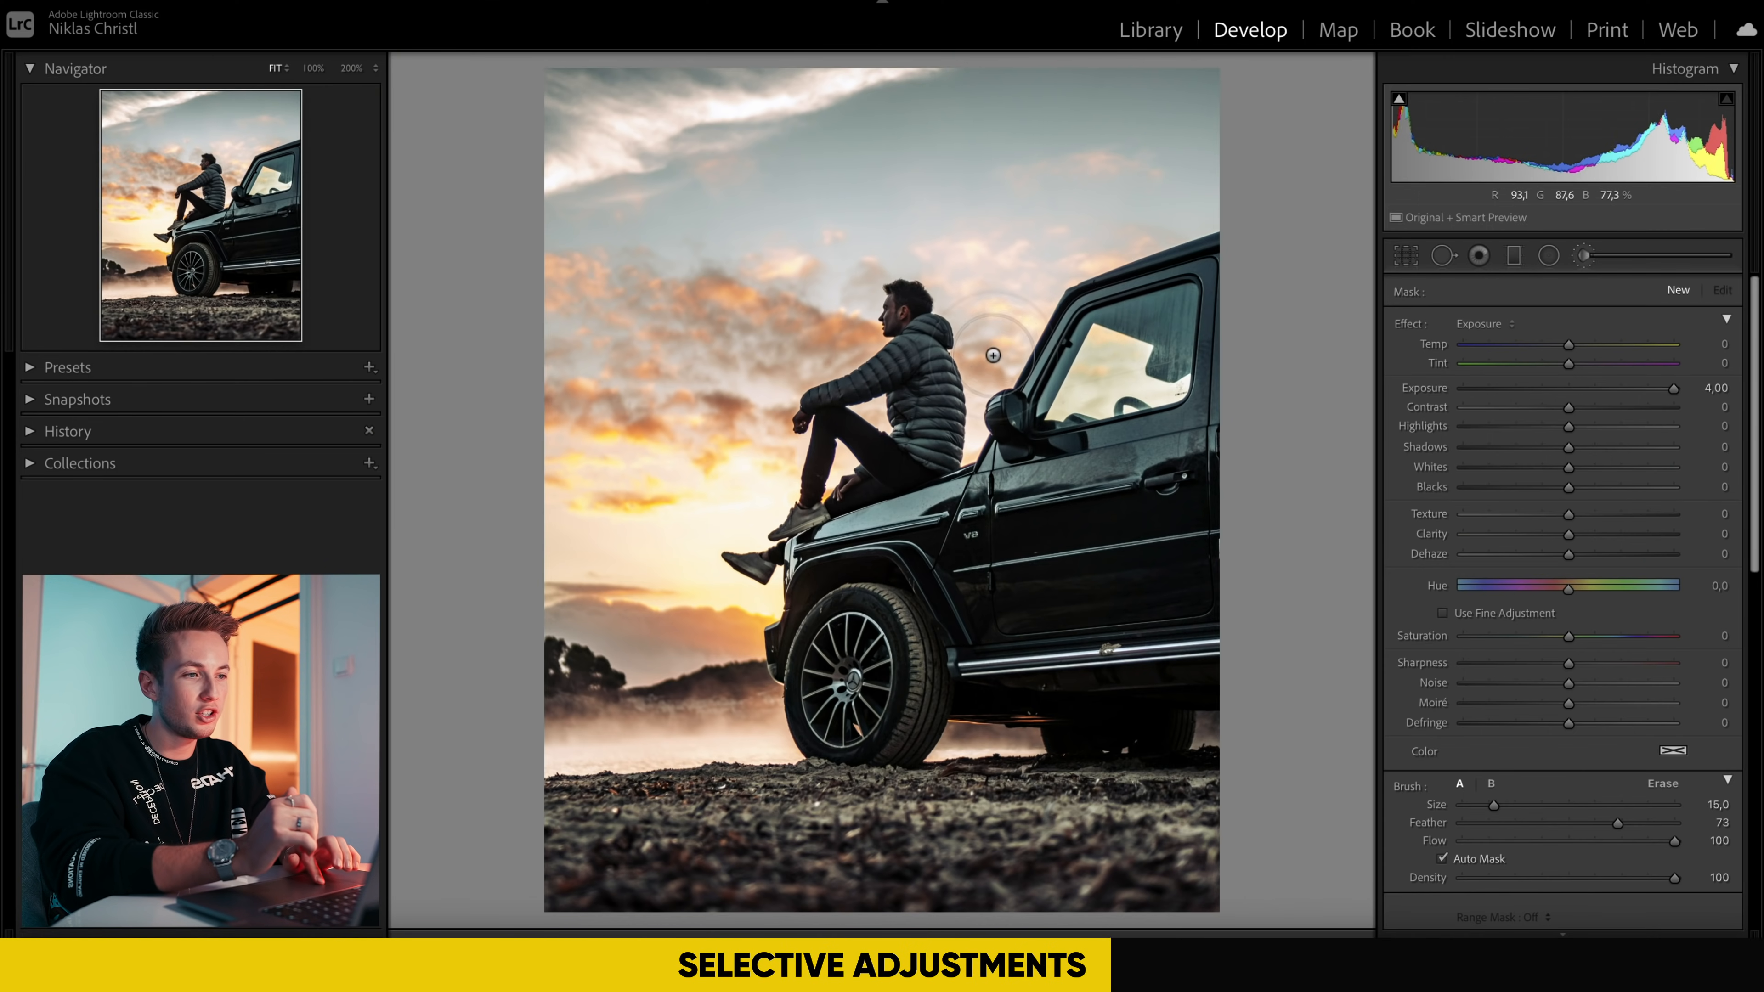
pyautogui.moveTo(993, 355)
pyautogui.mouseDown()
pyautogui.moveTo(965, 284)
pyautogui.moveTo(911, 253)
pyautogui.moveTo(875, 277)
pyautogui.mouseUp()
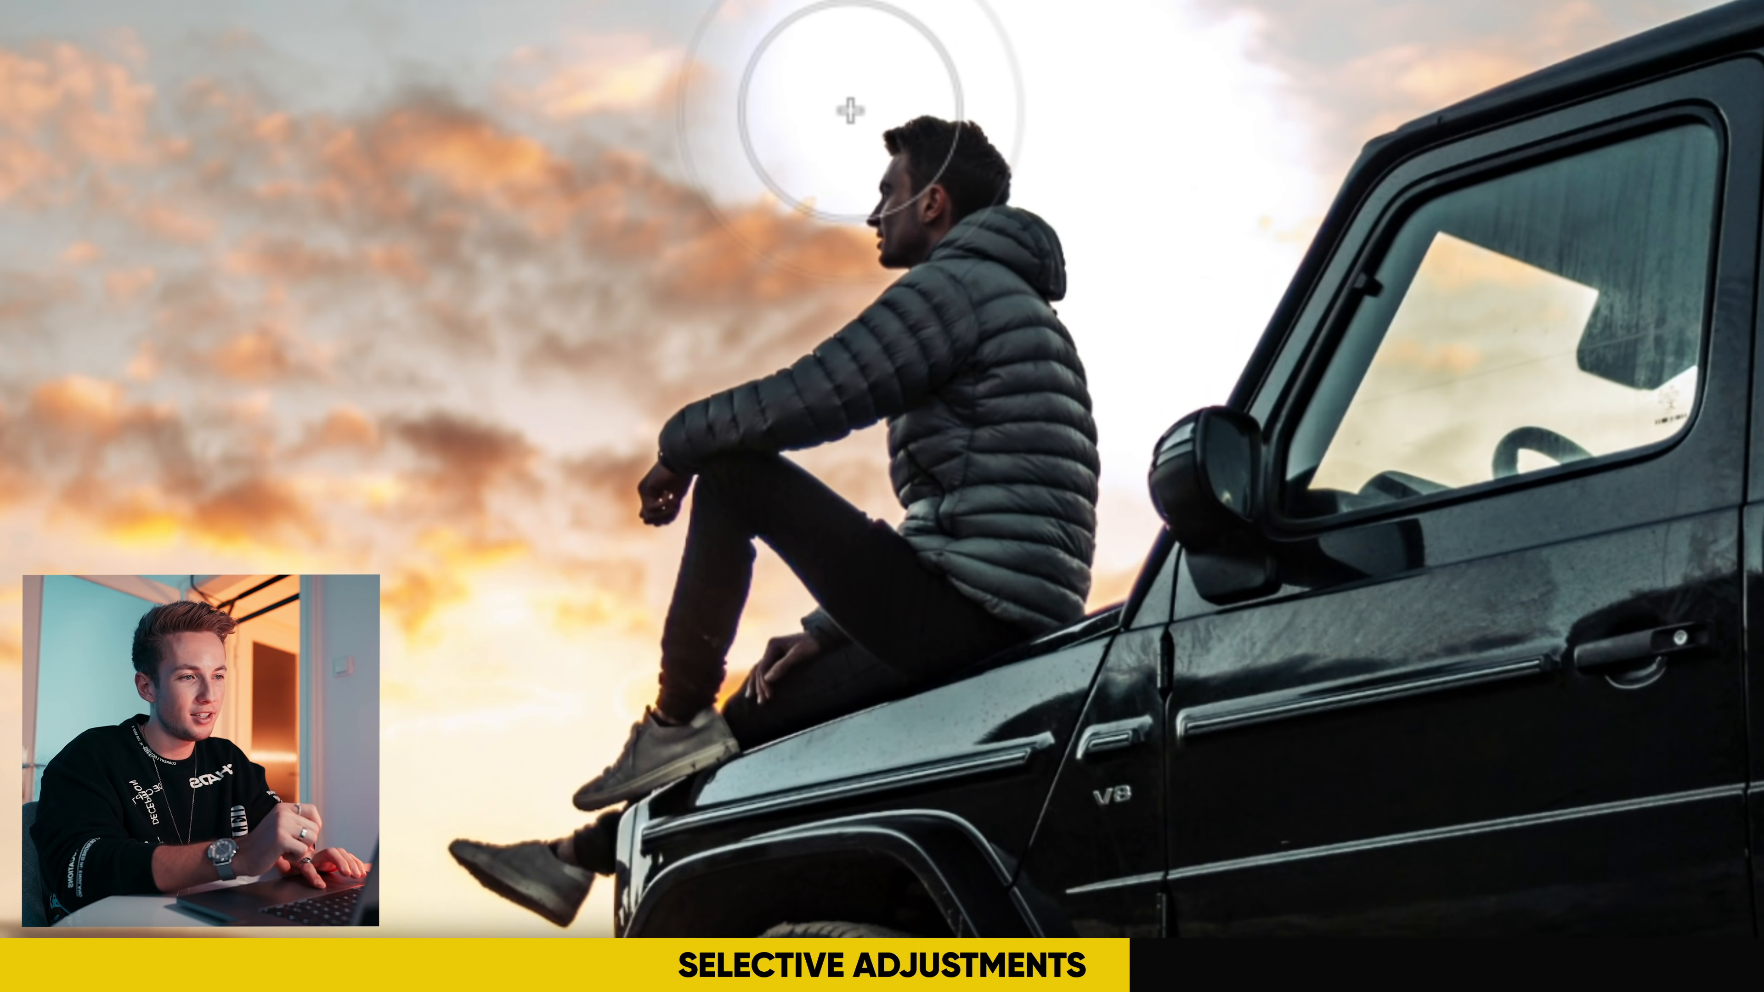
pyautogui.moveTo(850, 110)
pyautogui.mouseDown()
pyautogui.moveTo(802, 164)
pyautogui.moveTo(790, 234)
pyautogui.moveTo(818, 262)
pyautogui.moveTo(643, 358)
pyautogui.moveTo(573, 457)
pyautogui.moveTo(563, 551)
pyautogui.moveTo(588, 588)
pyautogui.moveTo(611, 583)
pyautogui.moveTo(590, 687)
pyautogui.moveTo(621, 669)
pyautogui.moveTo(633, 692)
pyautogui.moveTo(568, 652)
pyautogui.moveTo(524, 670)
pyautogui.mouseUp()
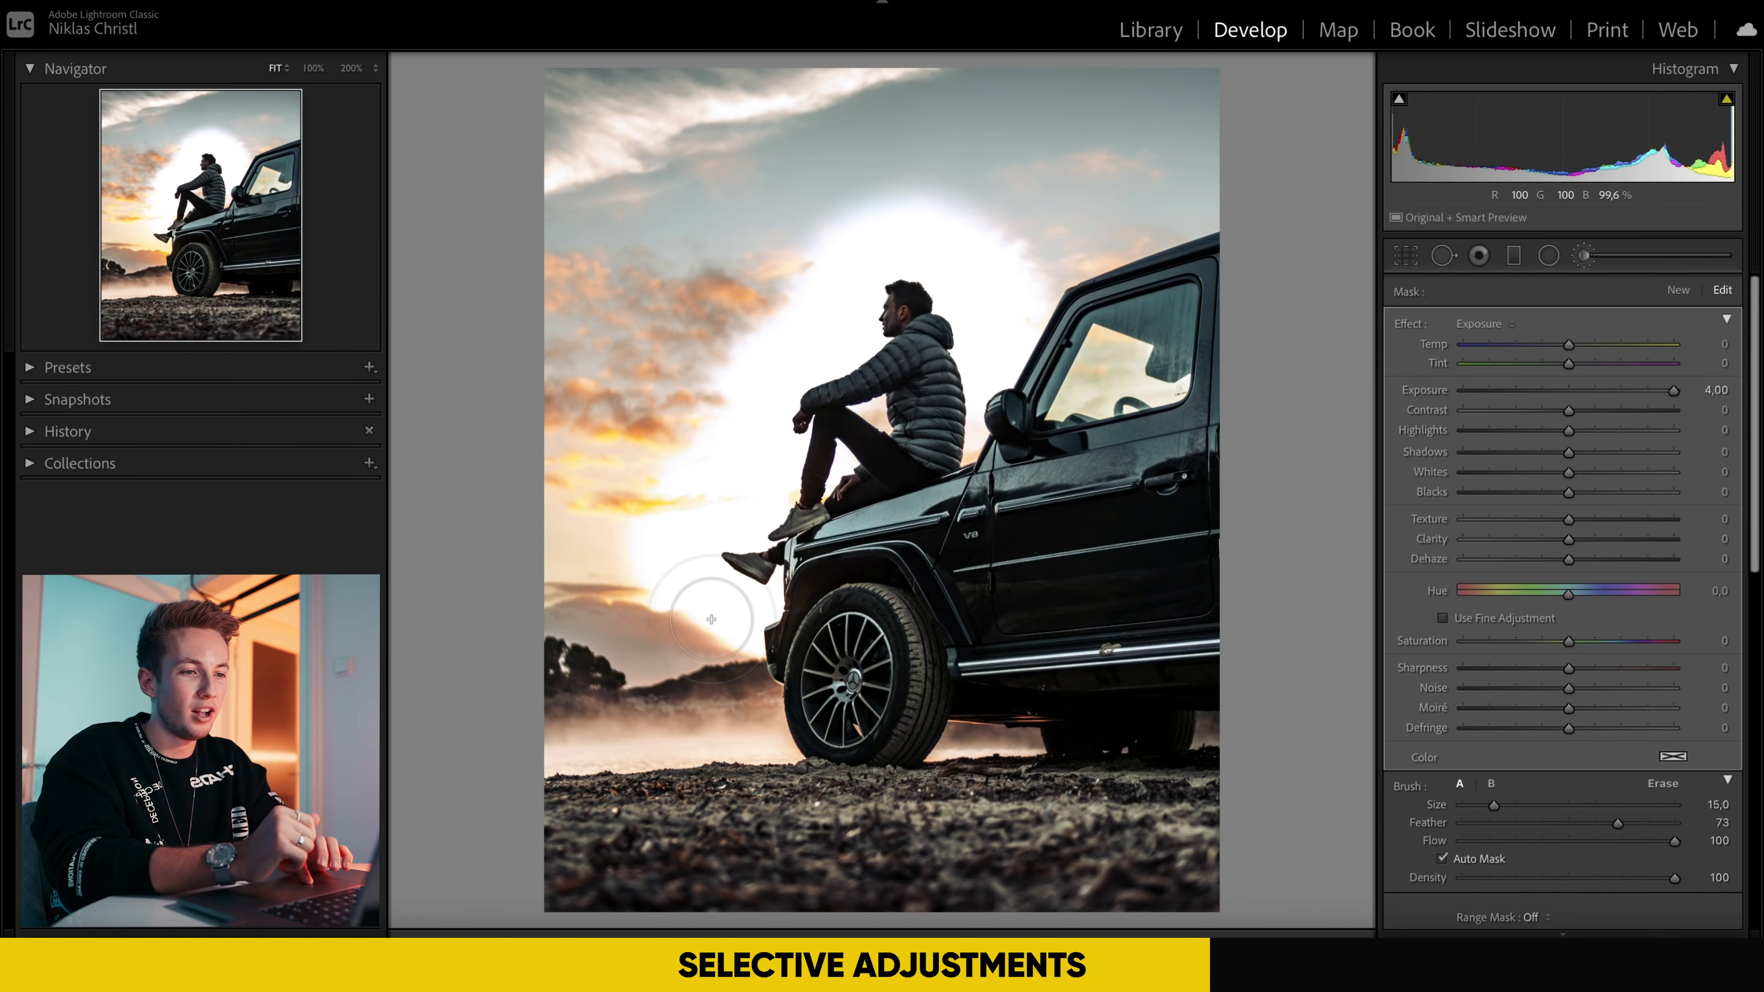
pyautogui.moveTo(711, 620)
pyautogui.mouseDown()
pyautogui.moveTo(565, 534)
pyautogui.moveTo(702, 447)
pyautogui.moveTo(593, 458)
pyautogui.moveTo(788, 295)
pyautogui.mouseUp()
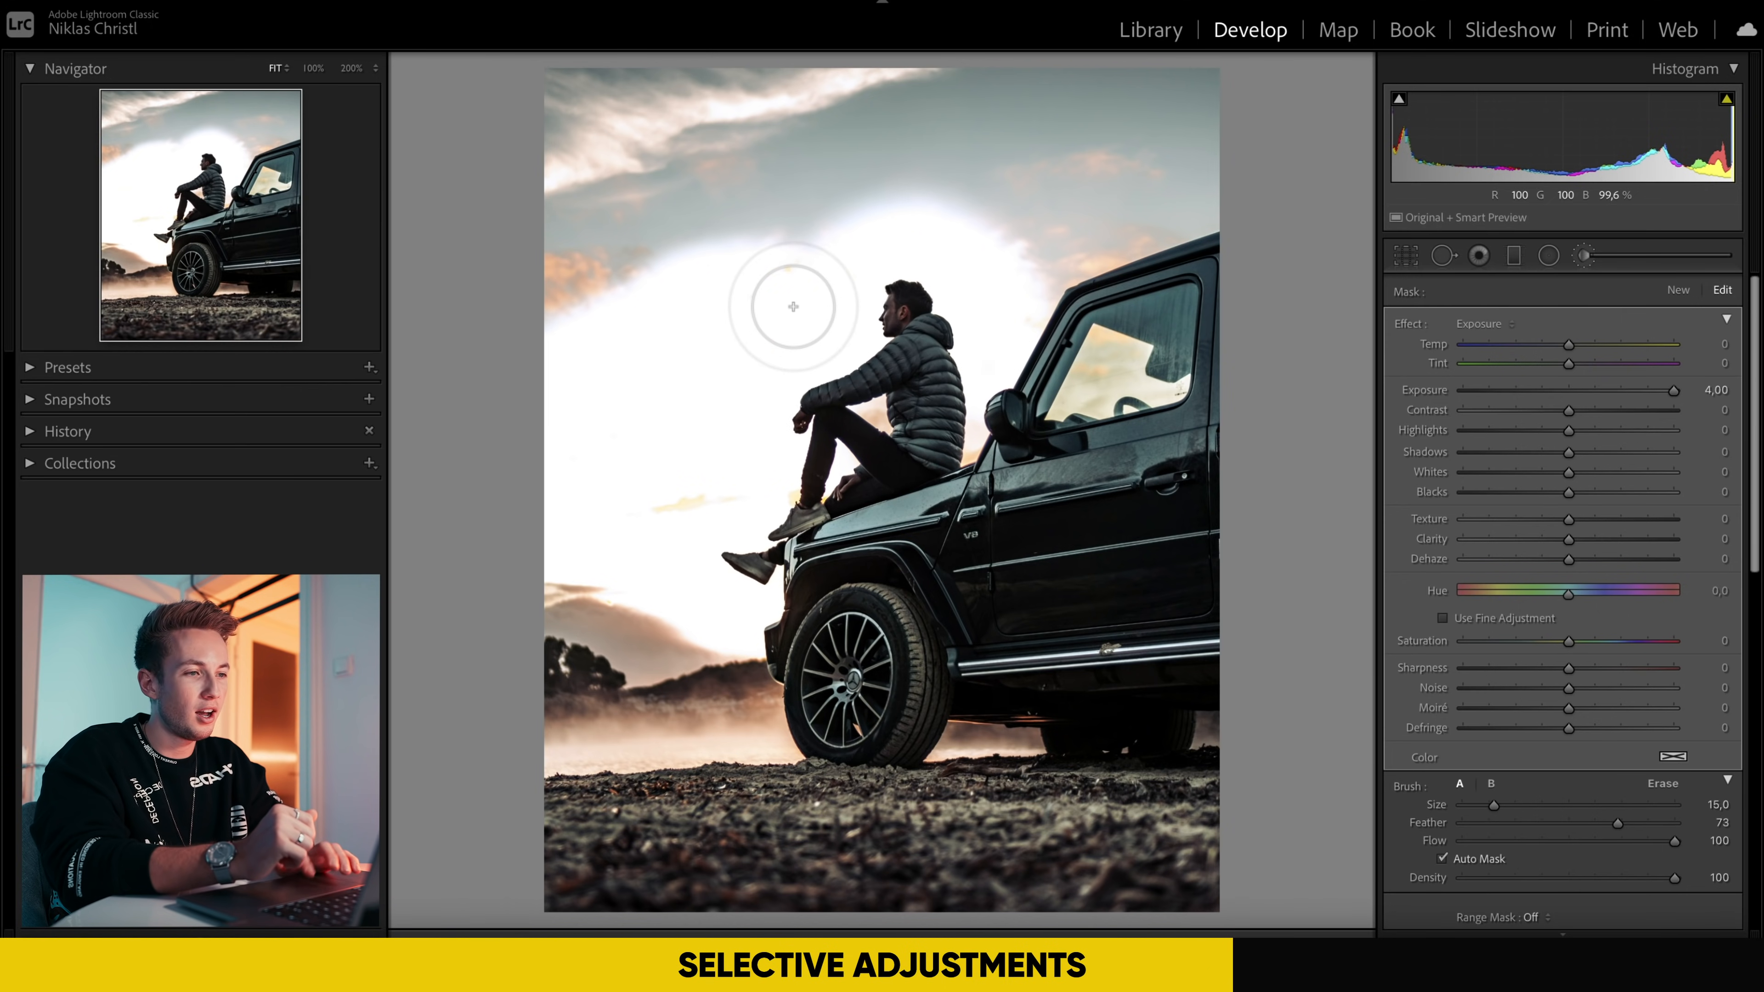
pyautogui.doubleClick(1672, 390)
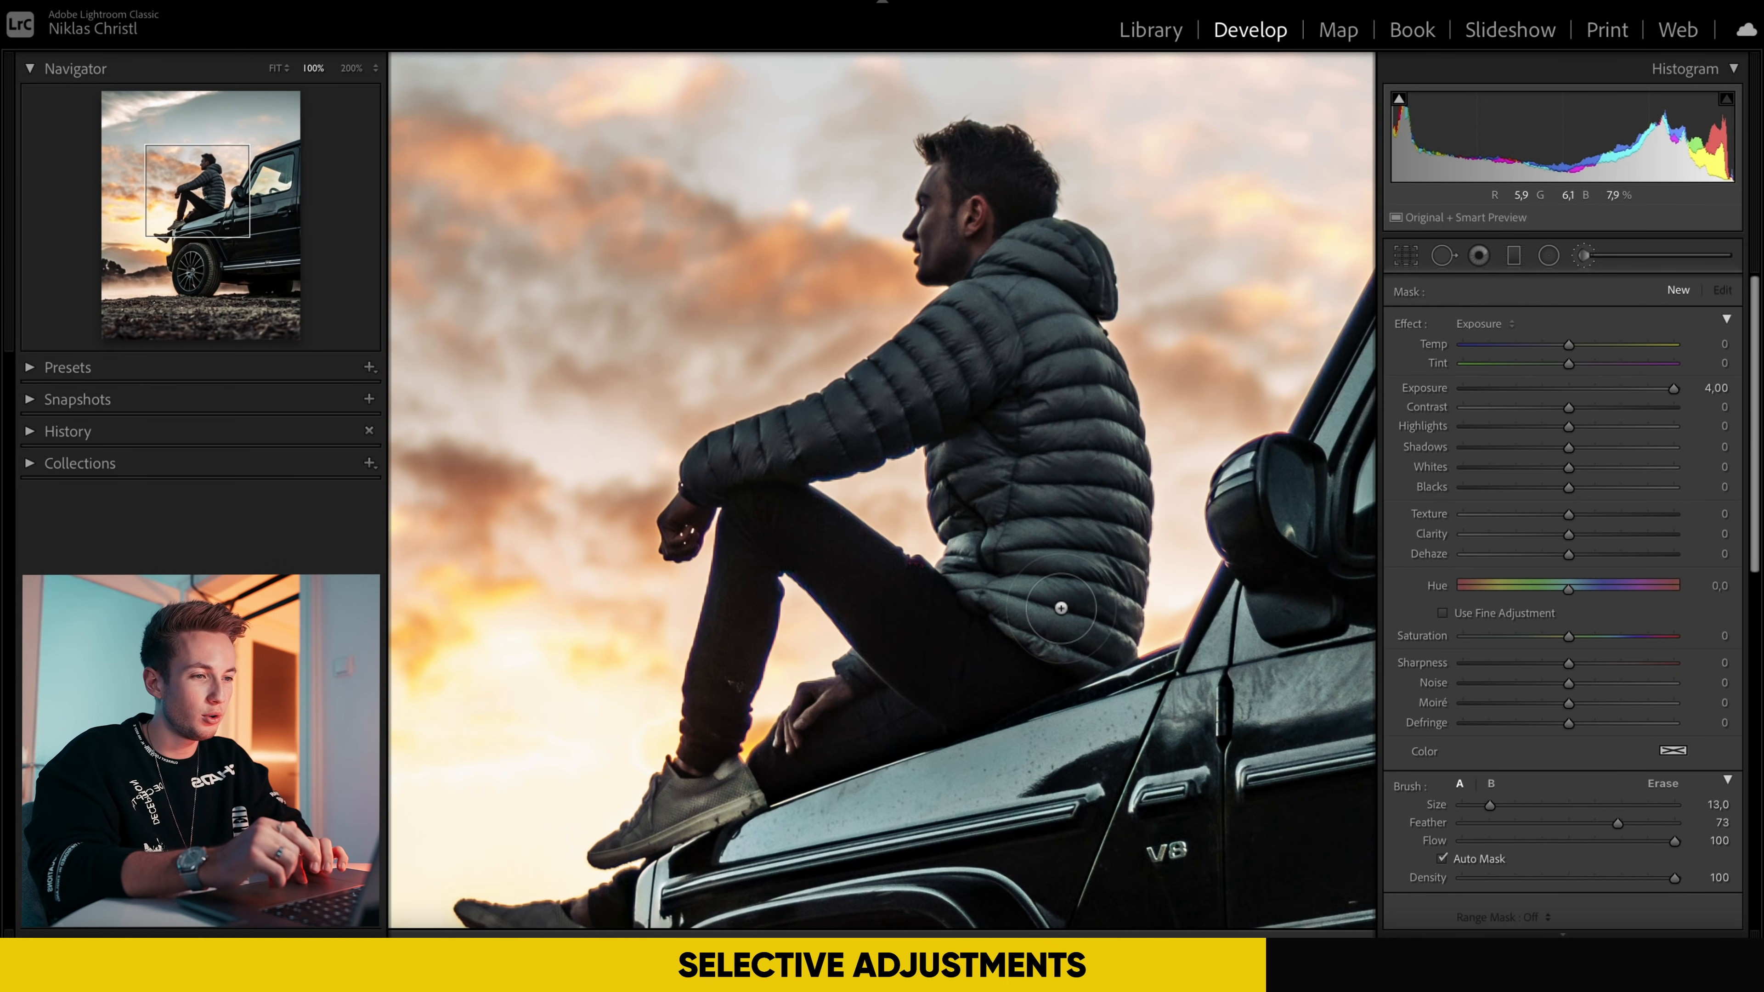
# Step: Paint a brush mask at exposure 4.00 over the man's jacket, head and both shoes, using a size 5 brush for the shoes
pyautogui.moveTo(1061, 608)
pyautogui.mouseDown()
pyautogui.moveTo(1096, 448)
pyautogui.moveTo(1046, 314)
pyautogui.moveTo(1067, 275)
pyautogui.moveTo(957, 221)
pyautogui.moveTo(931, 363)
pyautogui.moveTo(709, 473)
pyautogui.mouseUp()
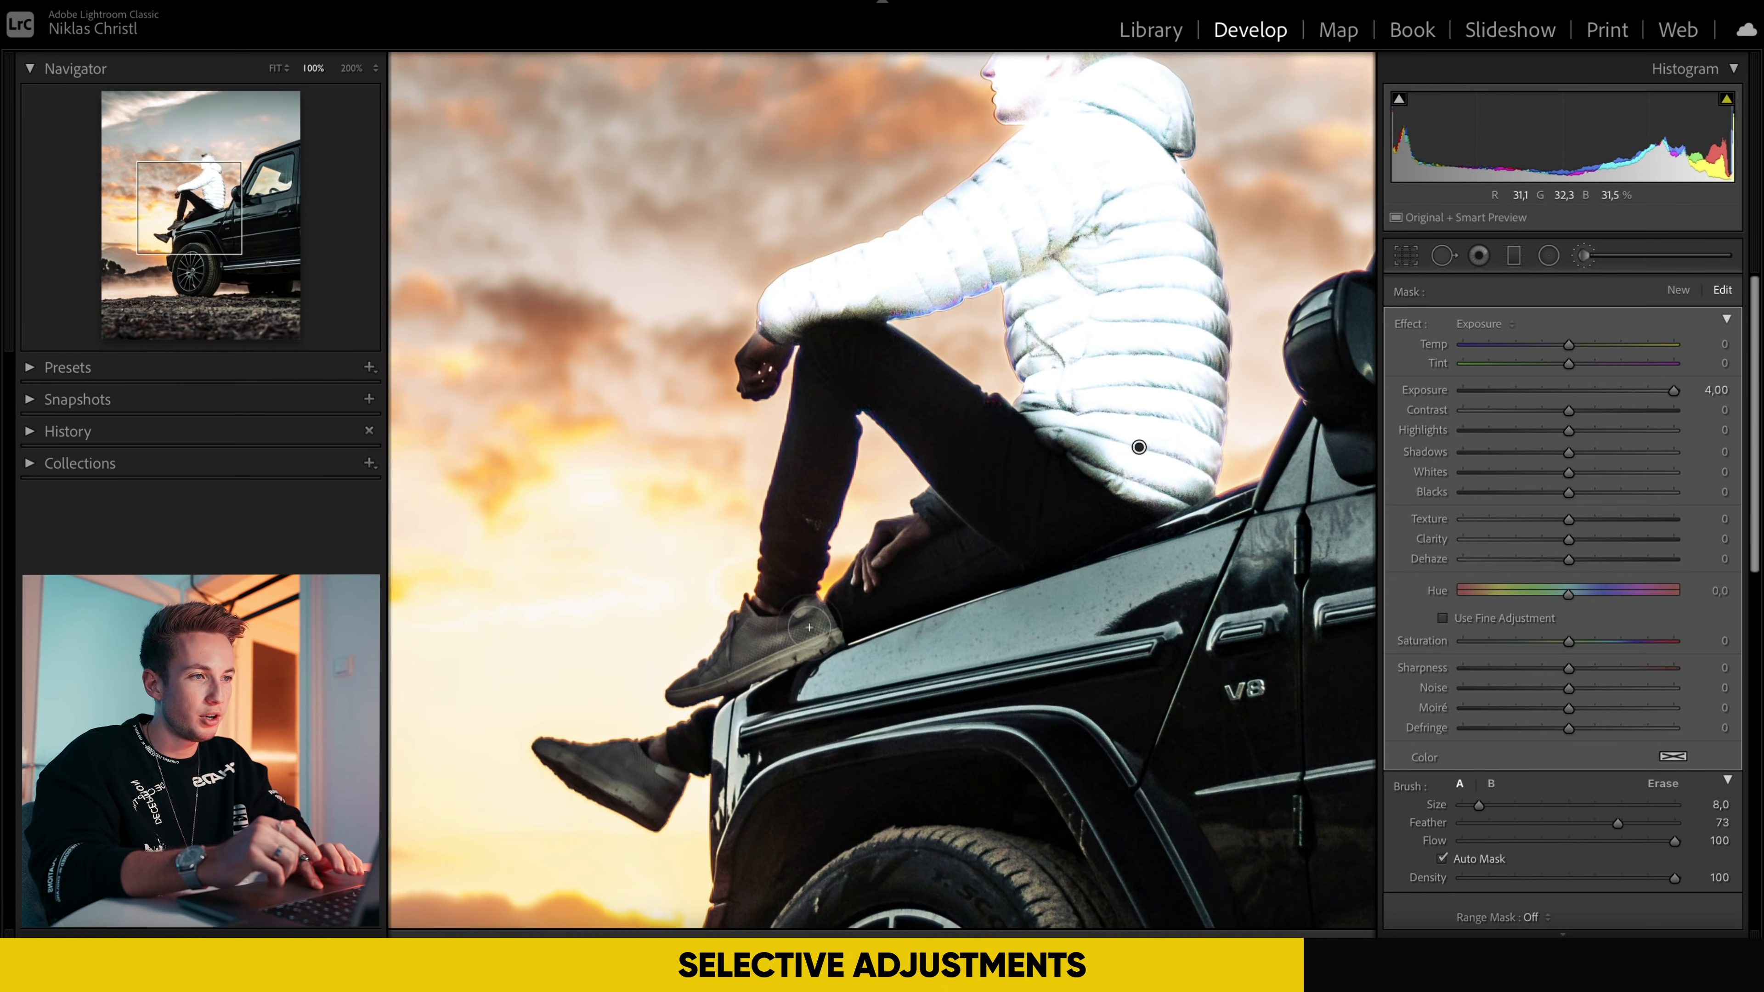
pyautogui.press('[')
pyautogui.moveTo(809, 628); pyautogui.dragTo(701, 667)
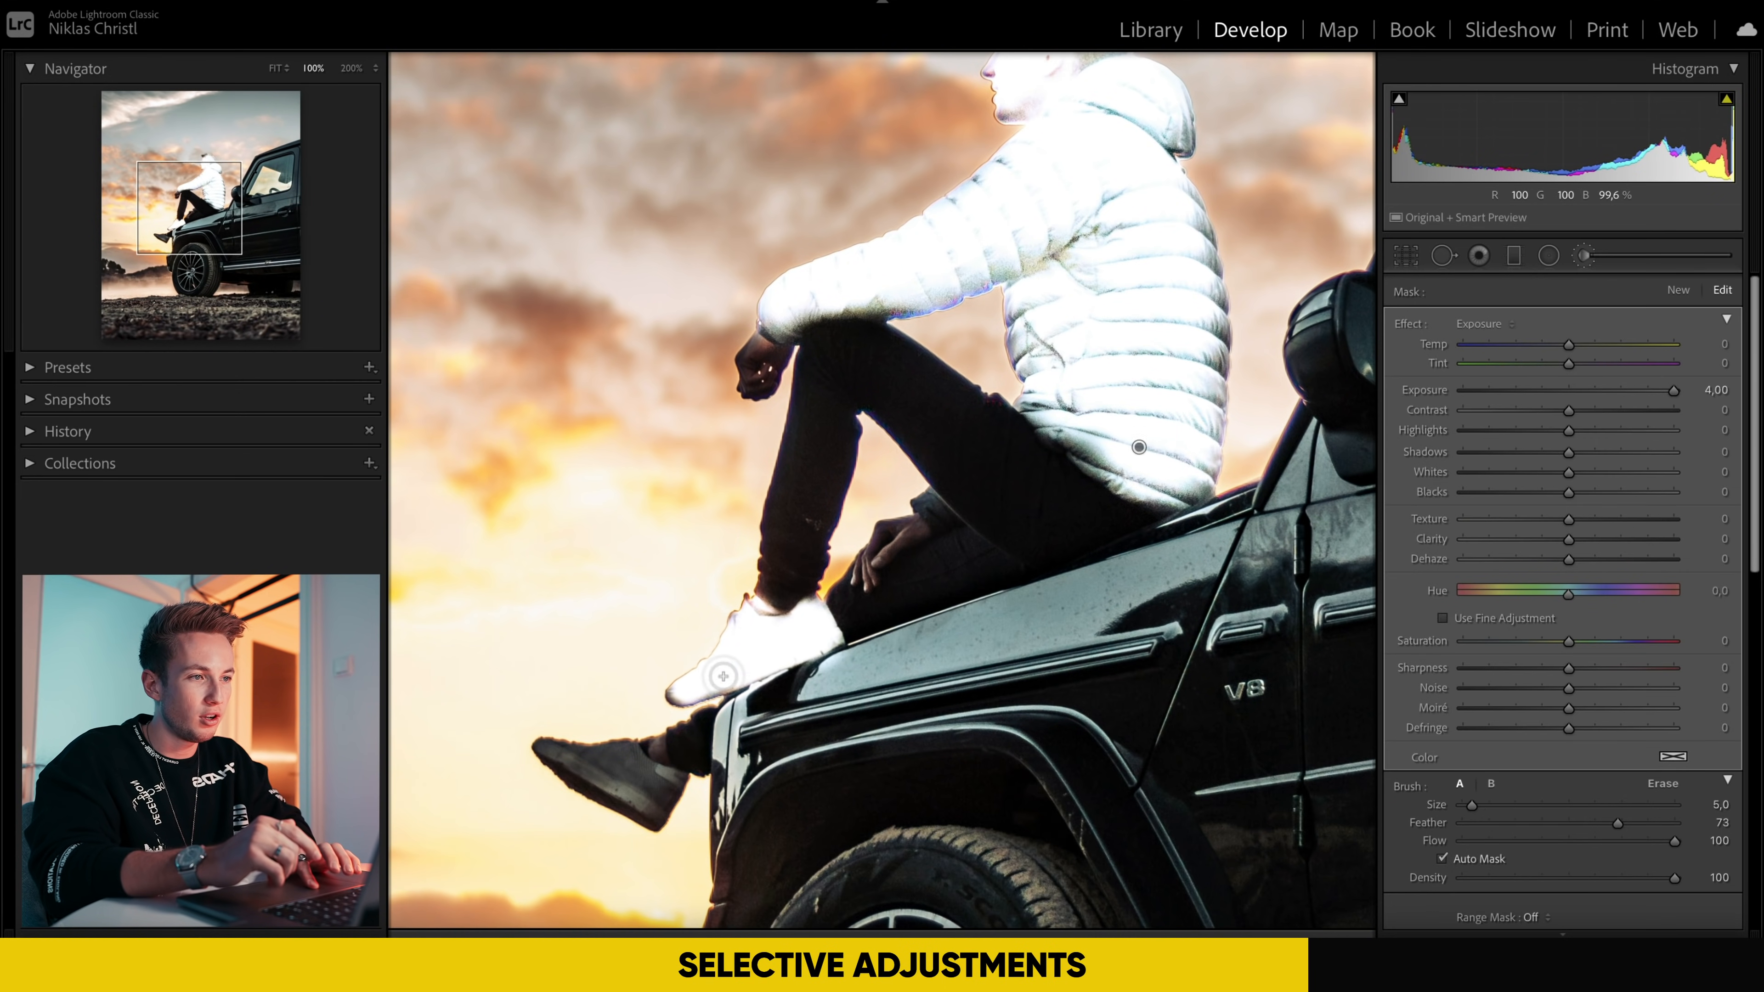
pyautogui.moveTo(702, 667); pyautogui.dragTo(590, 778)
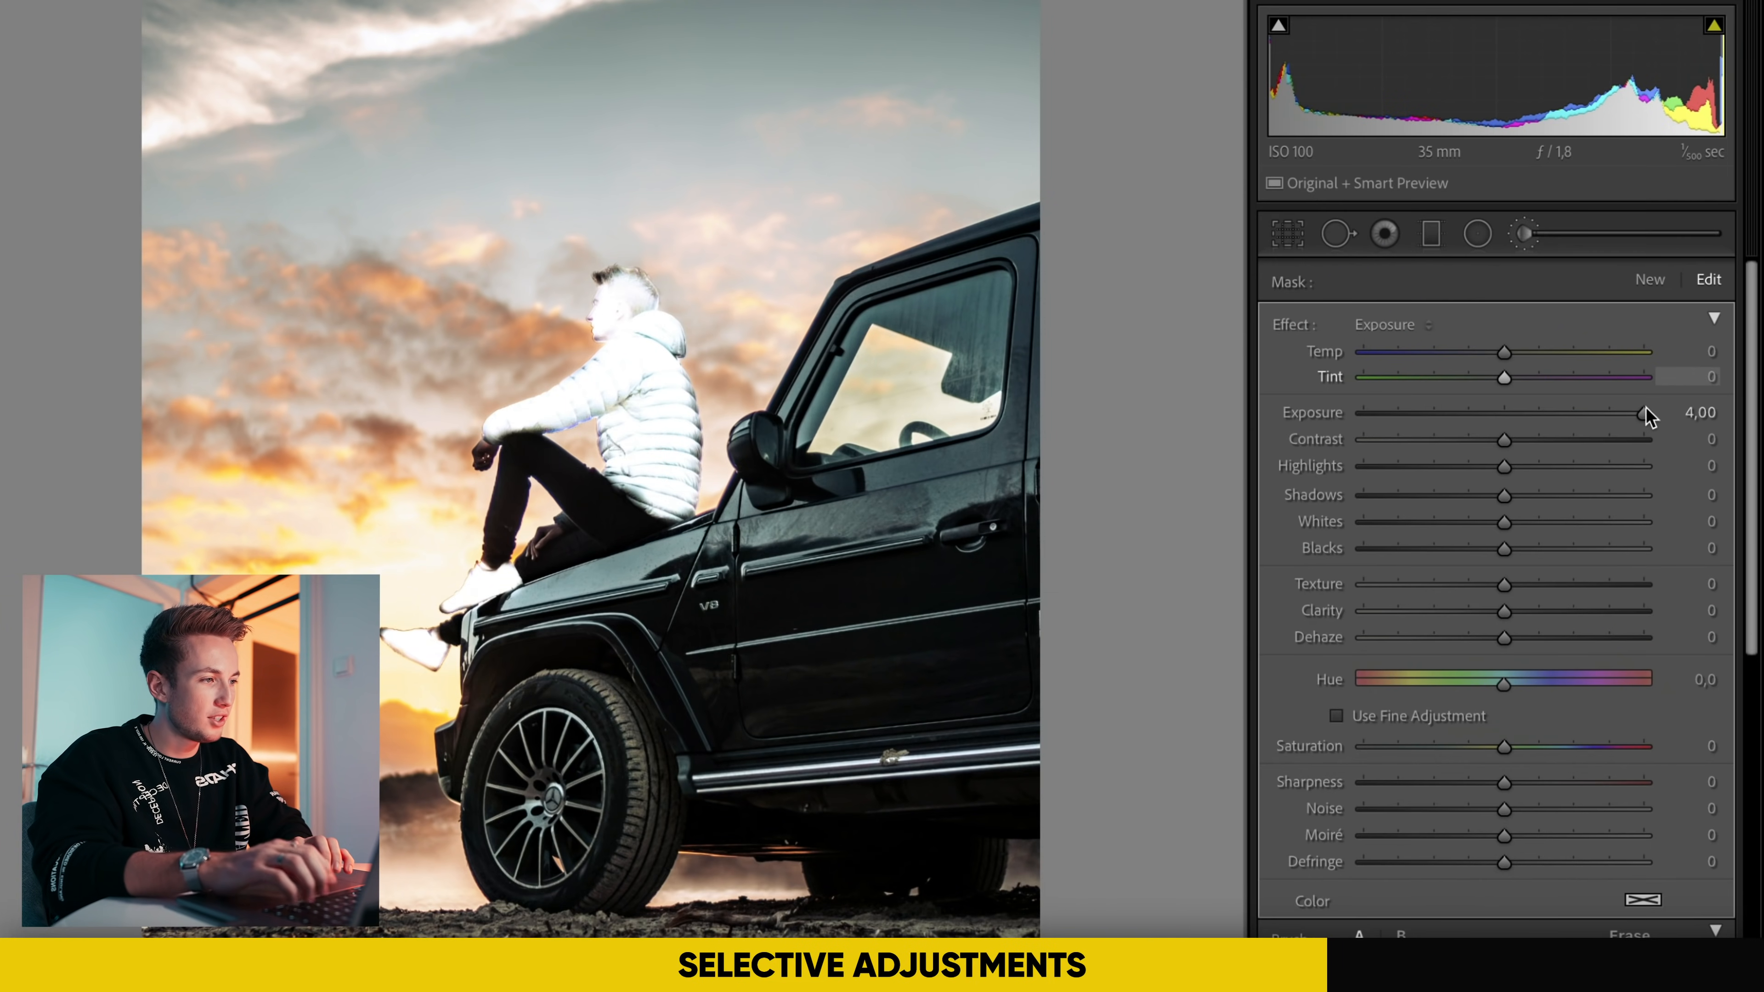
# Step: Set the man's brush mask to exposure 0.52, highlights 24, whites 17 and clarity 8
pyautogui.moveTo(1642, 417); pyautogui.dragTo(1537, 465)
pyautogui.click(1531, 467)
pyautogui.moveTo(1522, 524); pyautogui.dragTo(1526, 522)
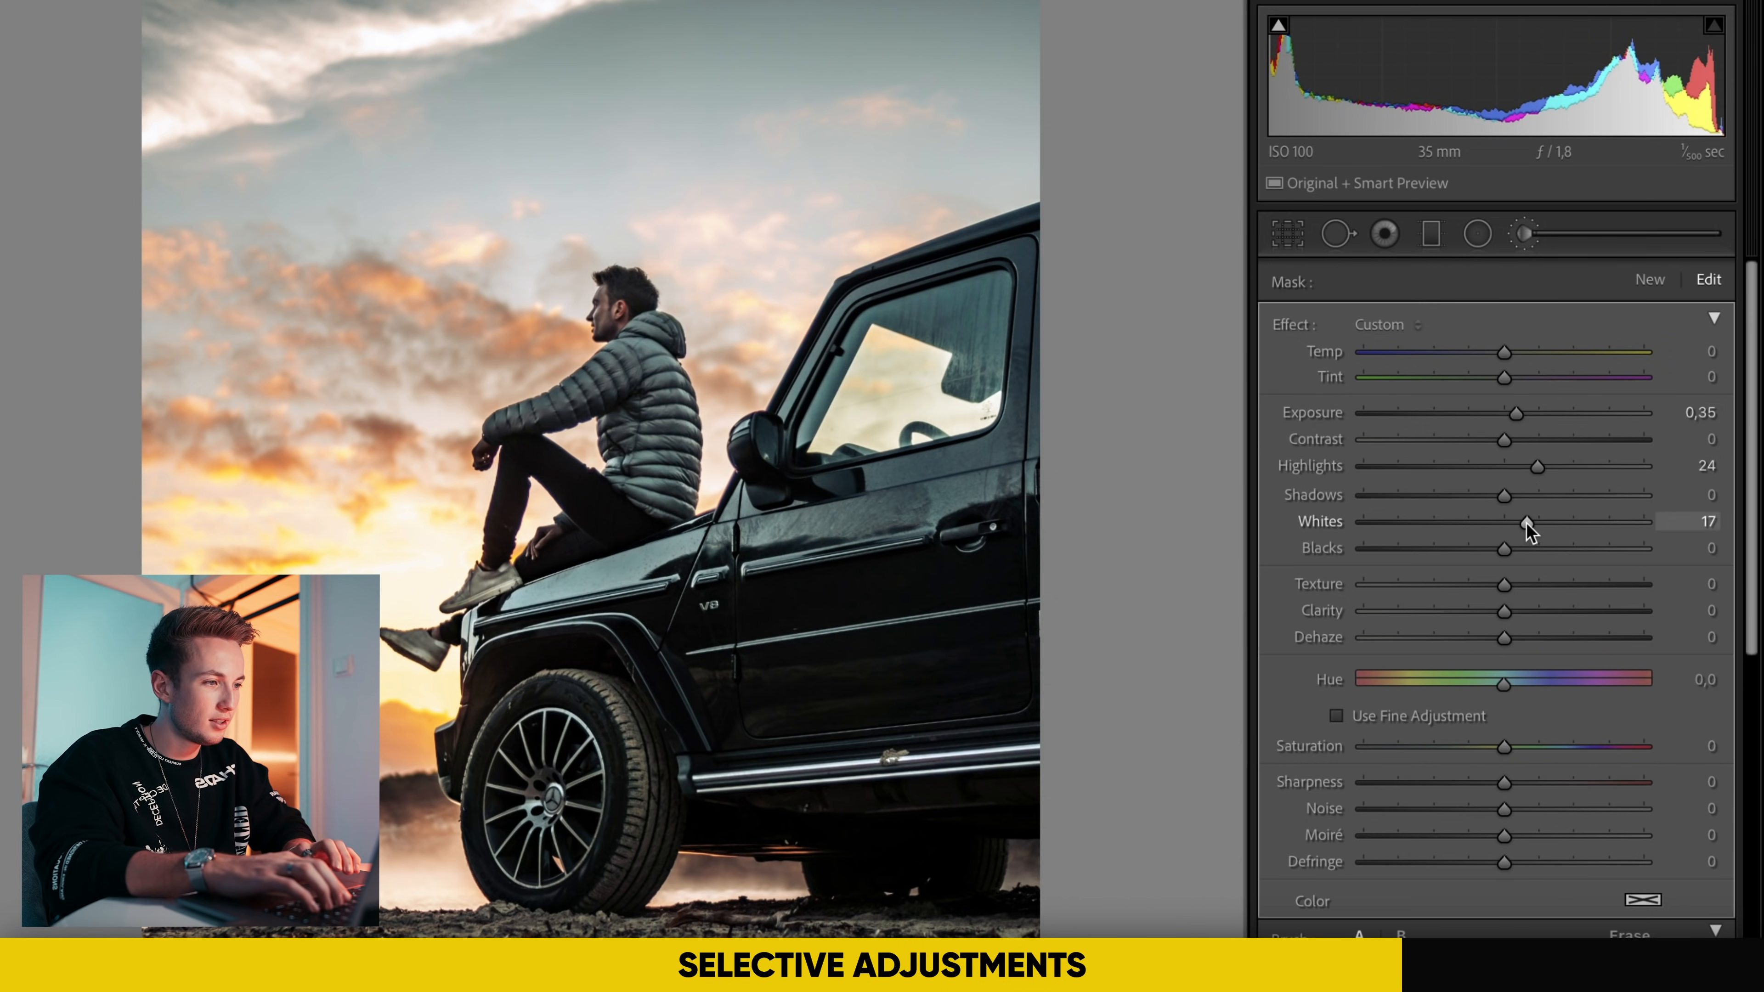
pyautogui.moveTo(1511, 618); pyautogui.dragTo(1526, 612)
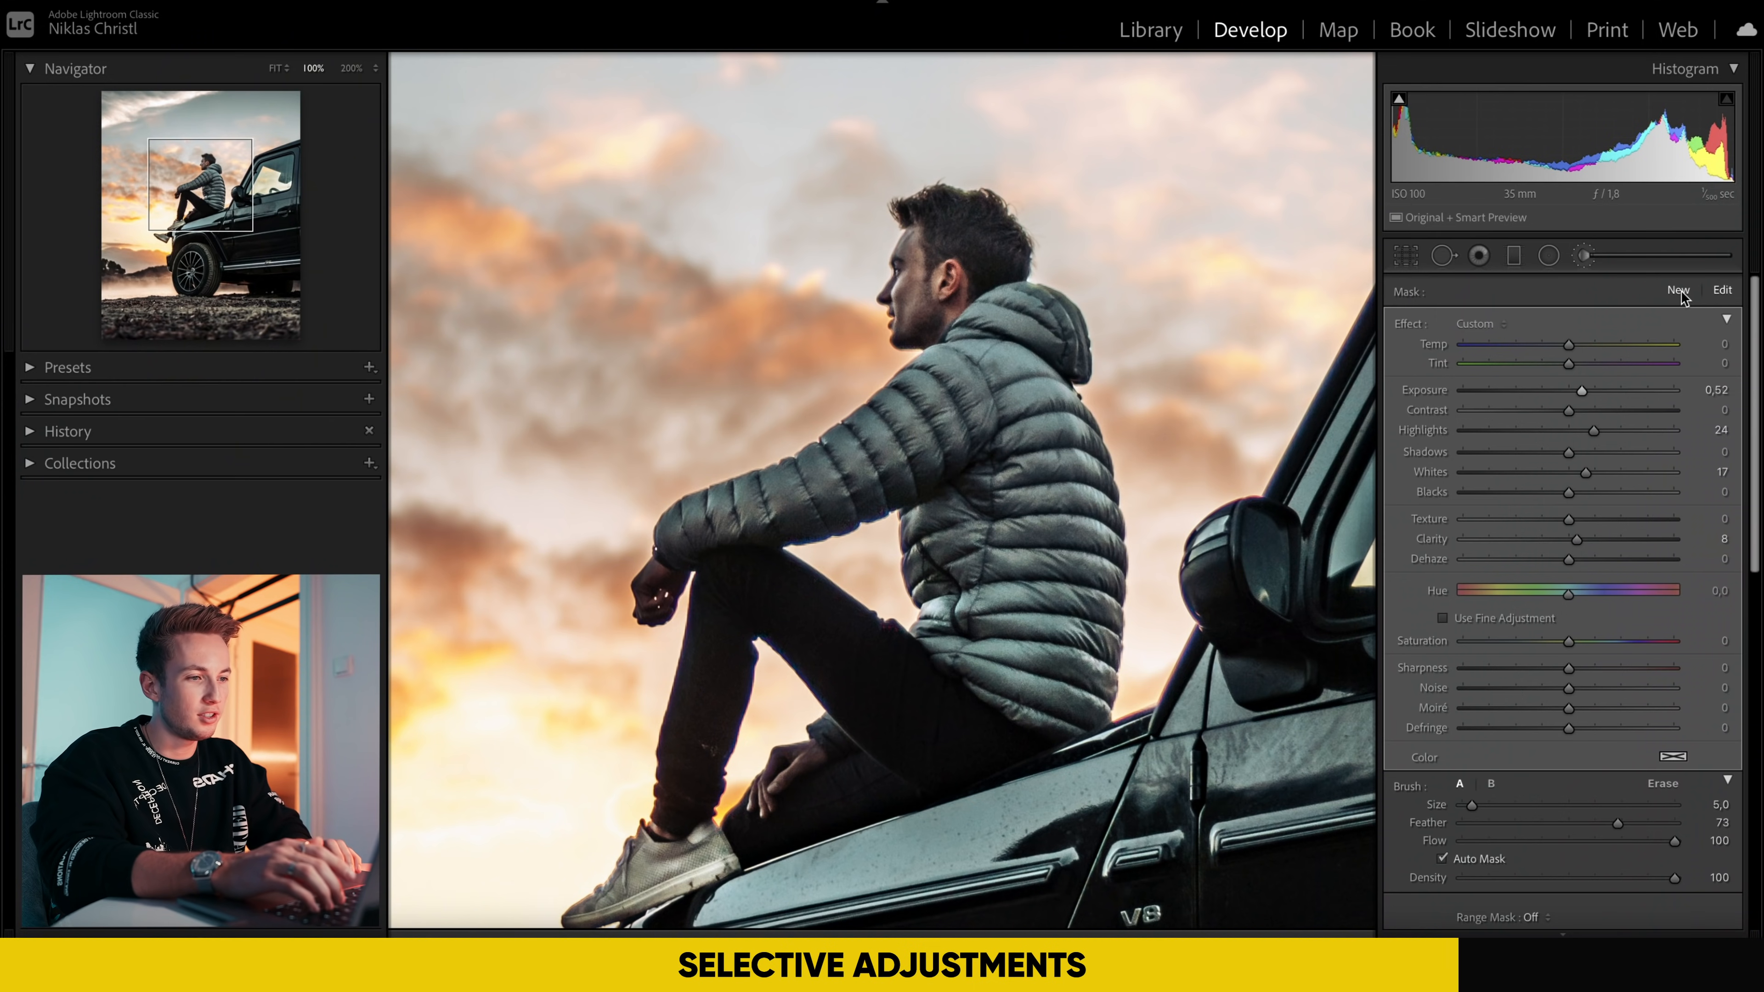
# Step: Paint a new brush mask over the man's jacket, reset its exposure, and set tint 18, whites -27 and saturation -6
pyautogui.click(1680, 293)
pyautogui.moveTo(1018, 620)
pyautogui.mouseDown()
pyautogui.moveTo(986, 611)
pyautogui.moveTo(1048, 695)
pyautogui.moveTo(1063, 577)
pyautogui.moveTo(1035, 521)
pyautogui.mouseUp()
pyautogui.moveTo(1674, 391); pyautogui.dragTo(1571, 370)
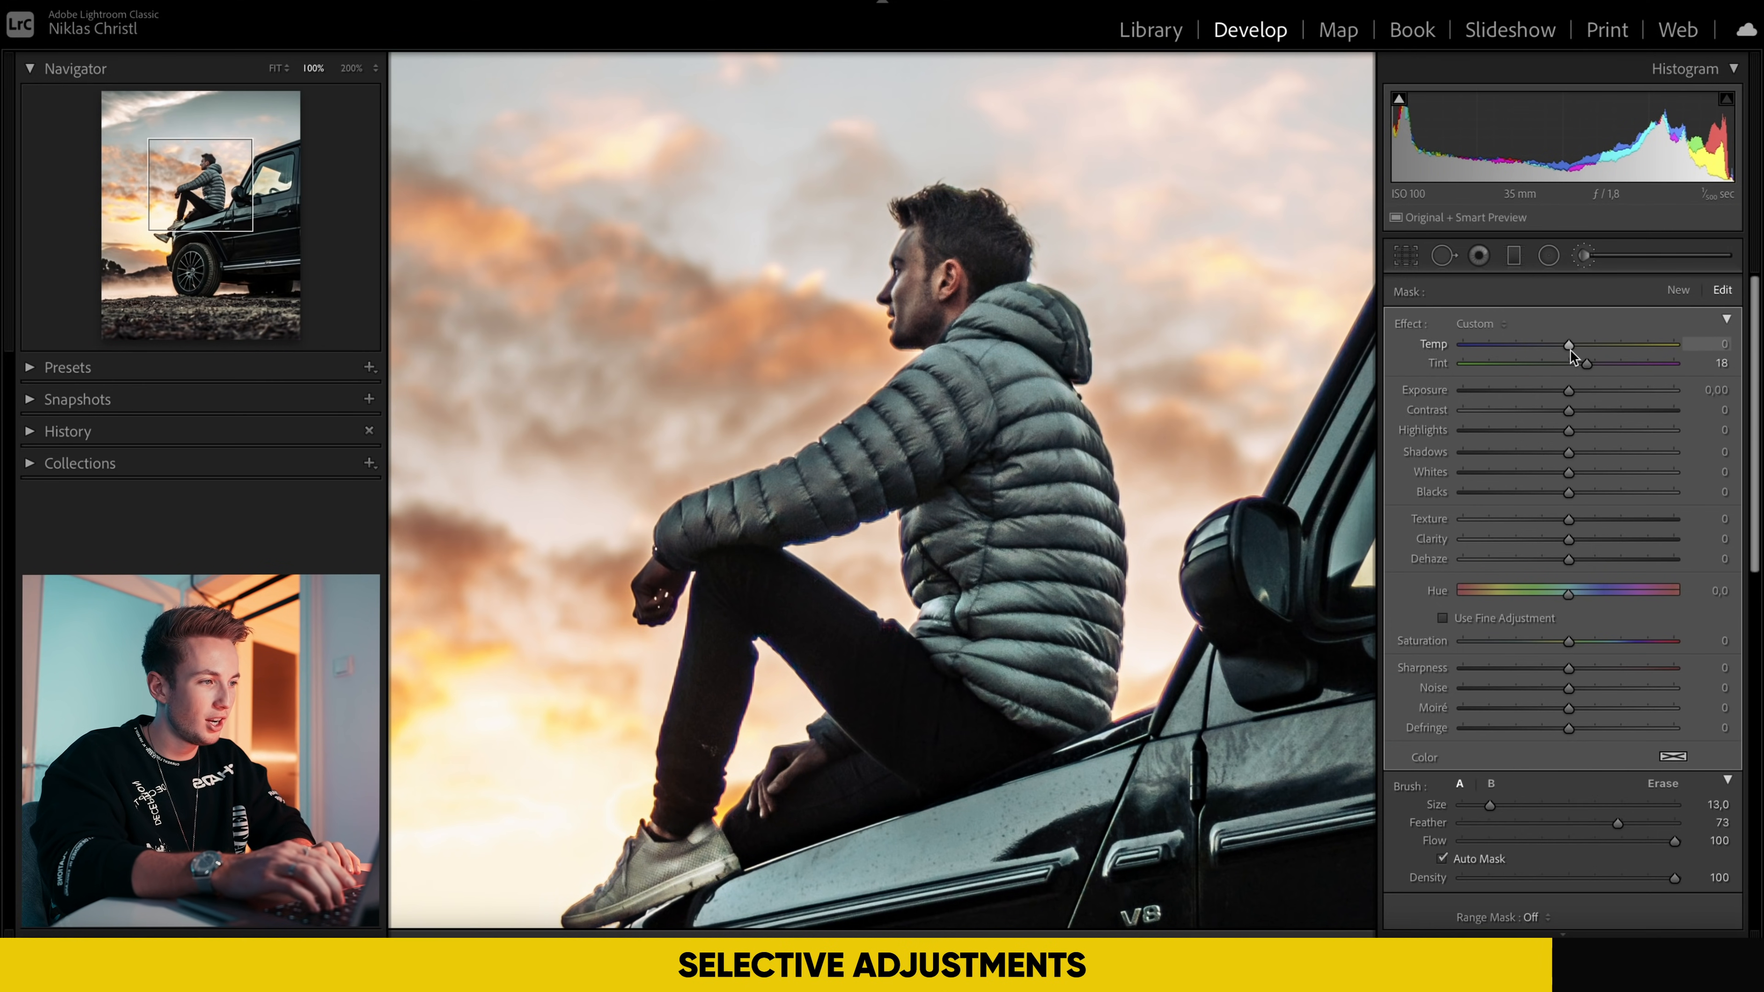
pyautogui.click(1540, 472)
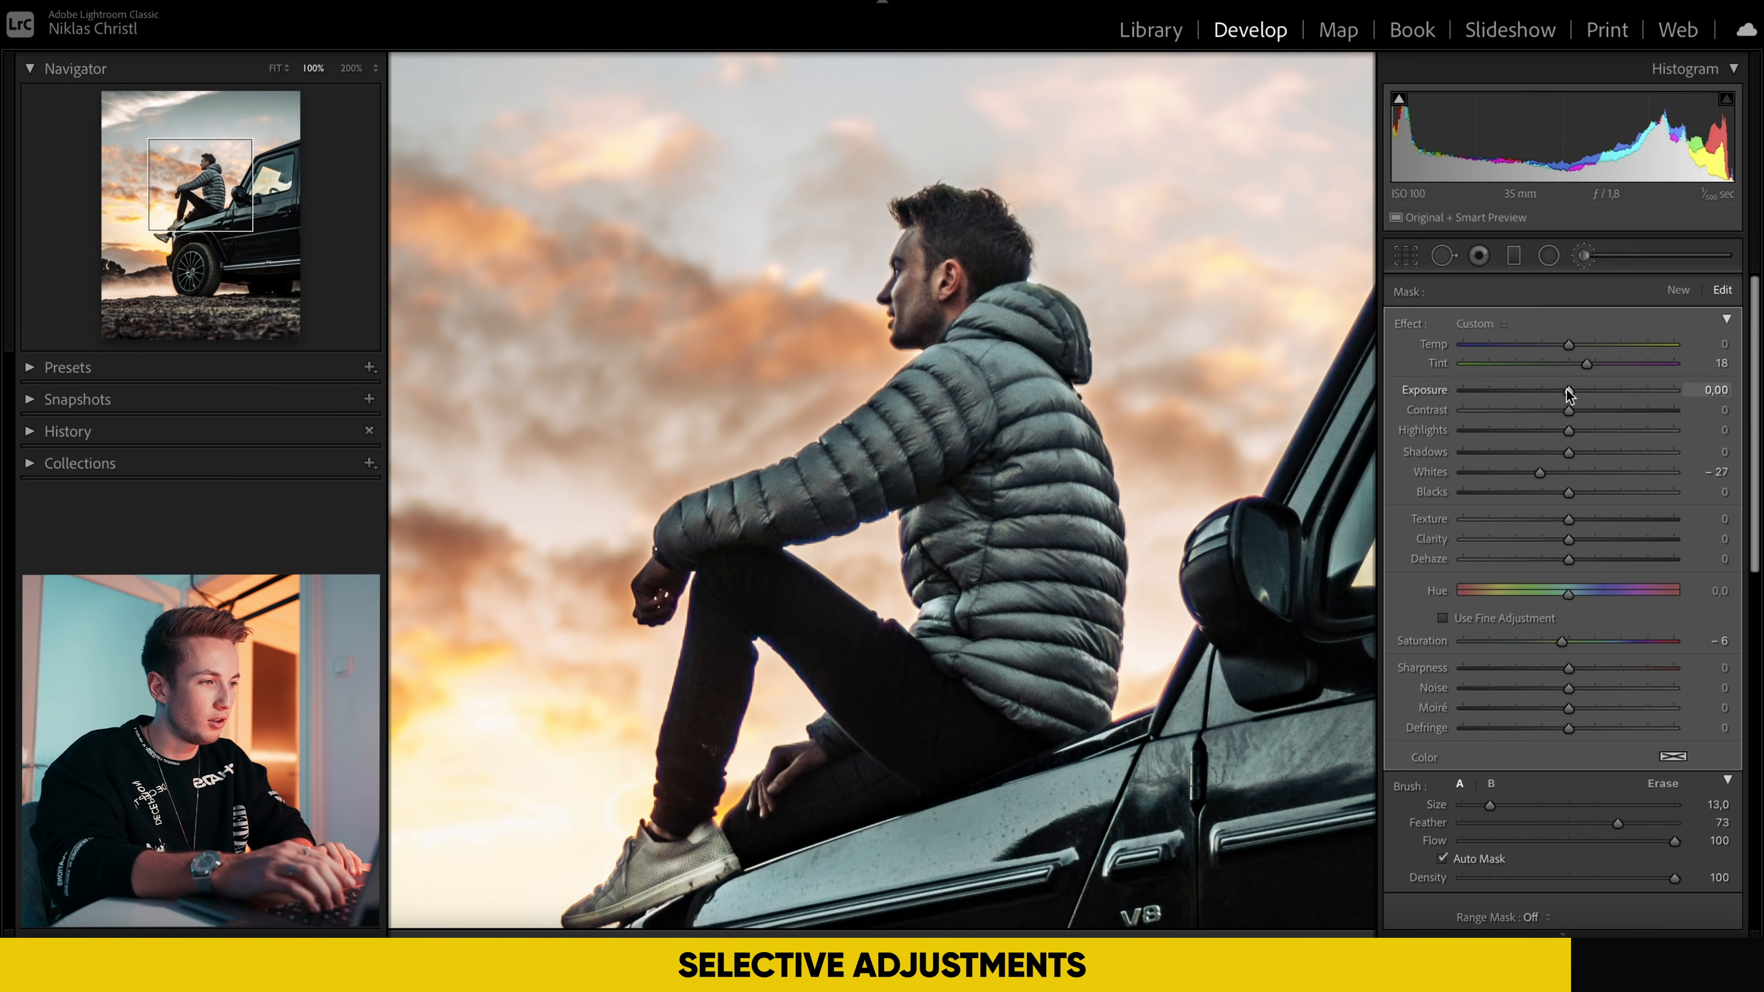
# Step: Lower the exposure of a separate brush mask around the shoes to -0.36 and close the brush adjustments
pyautogui.moveTo(1566, 389); pyautogui.dragTo(1567, 393)
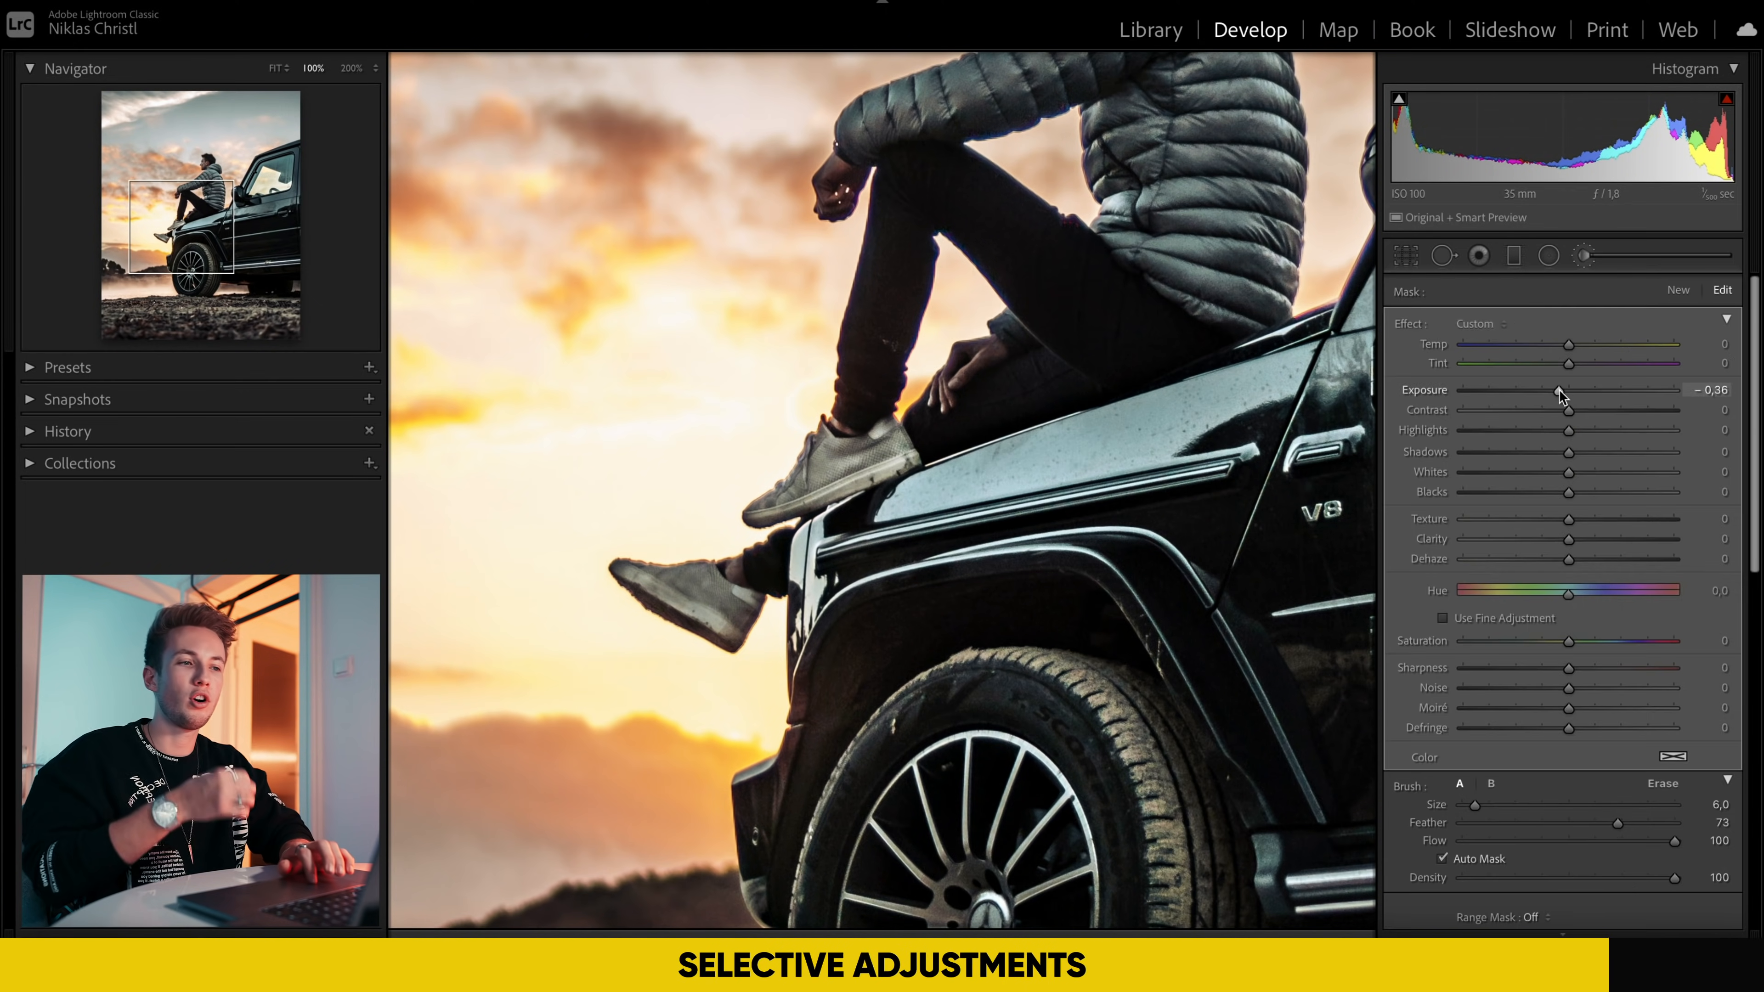
pyautogui.moveTo(1568, 390); pyautogui.dragTo(1665, 384)
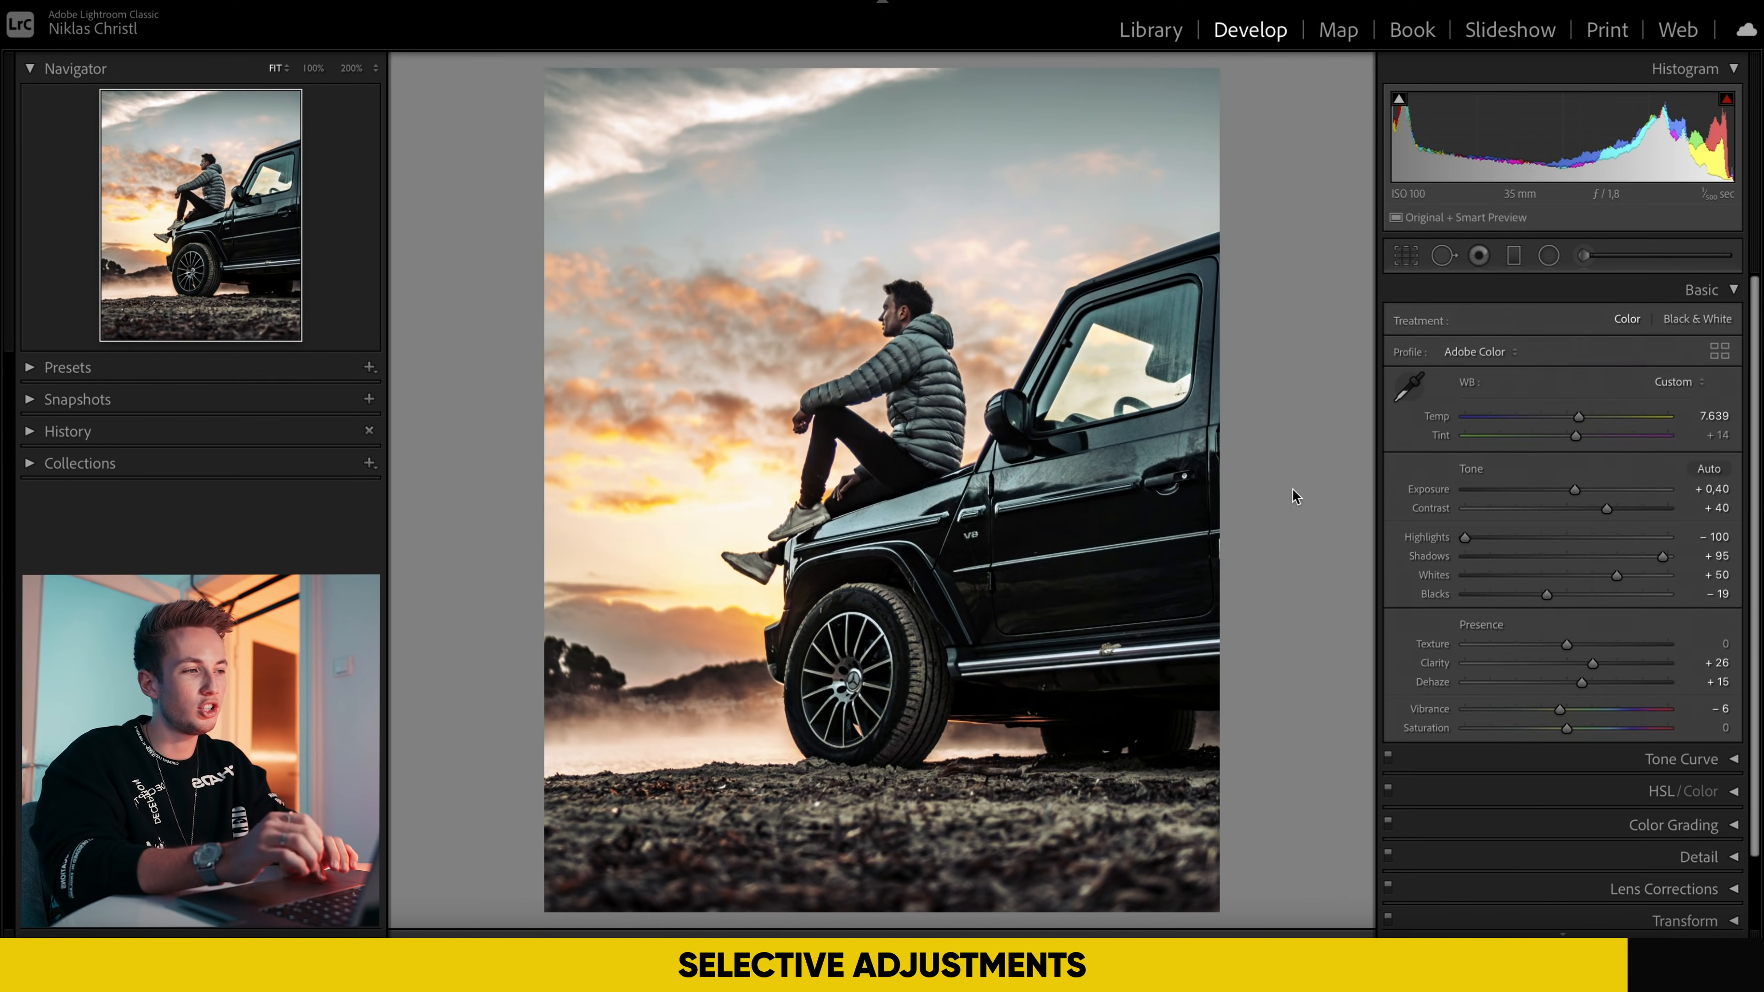
# Step: Paint a new brush mask over the black car, reset its exposure, and set highlights 17, whites 14 and clarity 14
pyautogui.click(1584, 255)
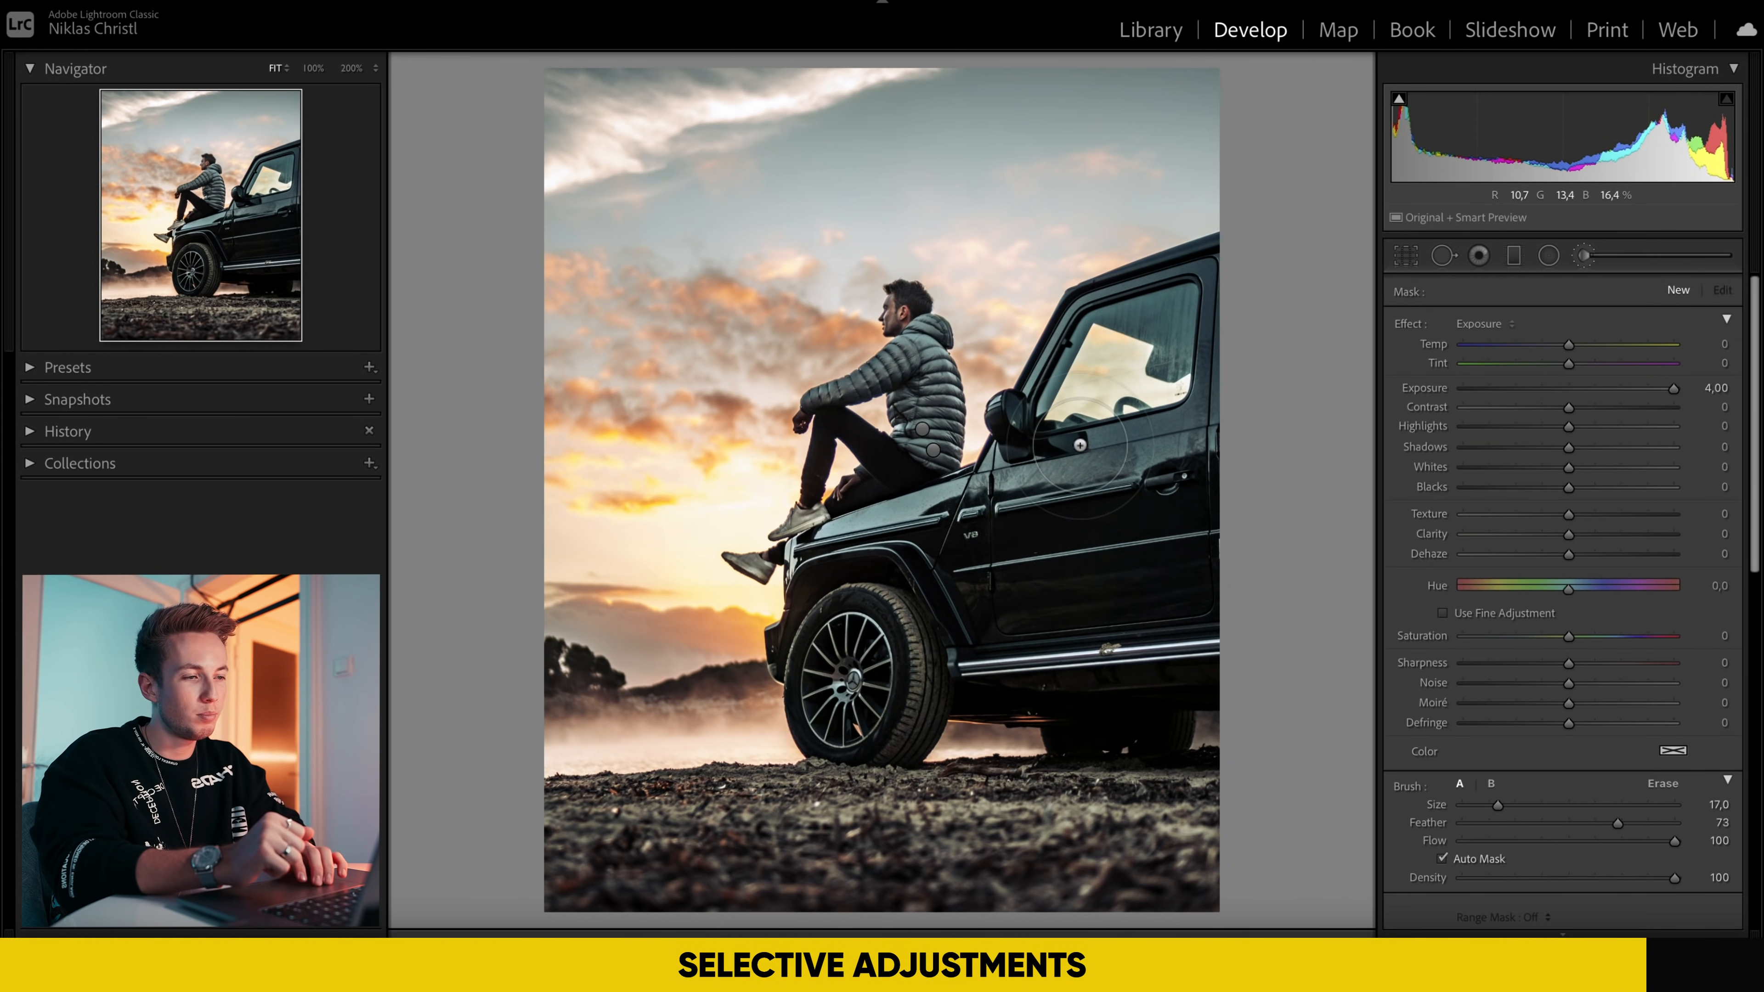
pyautogui.moveTo(908, 612)
pyautogui.mouseDown()
pyautogui.moveTo(853, 714)
pyautogui.moveTo(857, 600)
pyautogui.moveTo(894, 540)
pyautogui.moveTo(1048, 562)
pyautogui.moveTo(1186, 554)
pyautogui.moveTo(1129, 595)
pyautogui.moveTo(961, 634)
pyautogui.moveTo(1135, 560)
pyautogui.moveTo(1227, 425)
pyautogui.moveTo(1229, 296)
pyautogui.moveTo(1114, 318)
pyautogui.moveTo(1042, 419)
pyautogui.mouseUp()
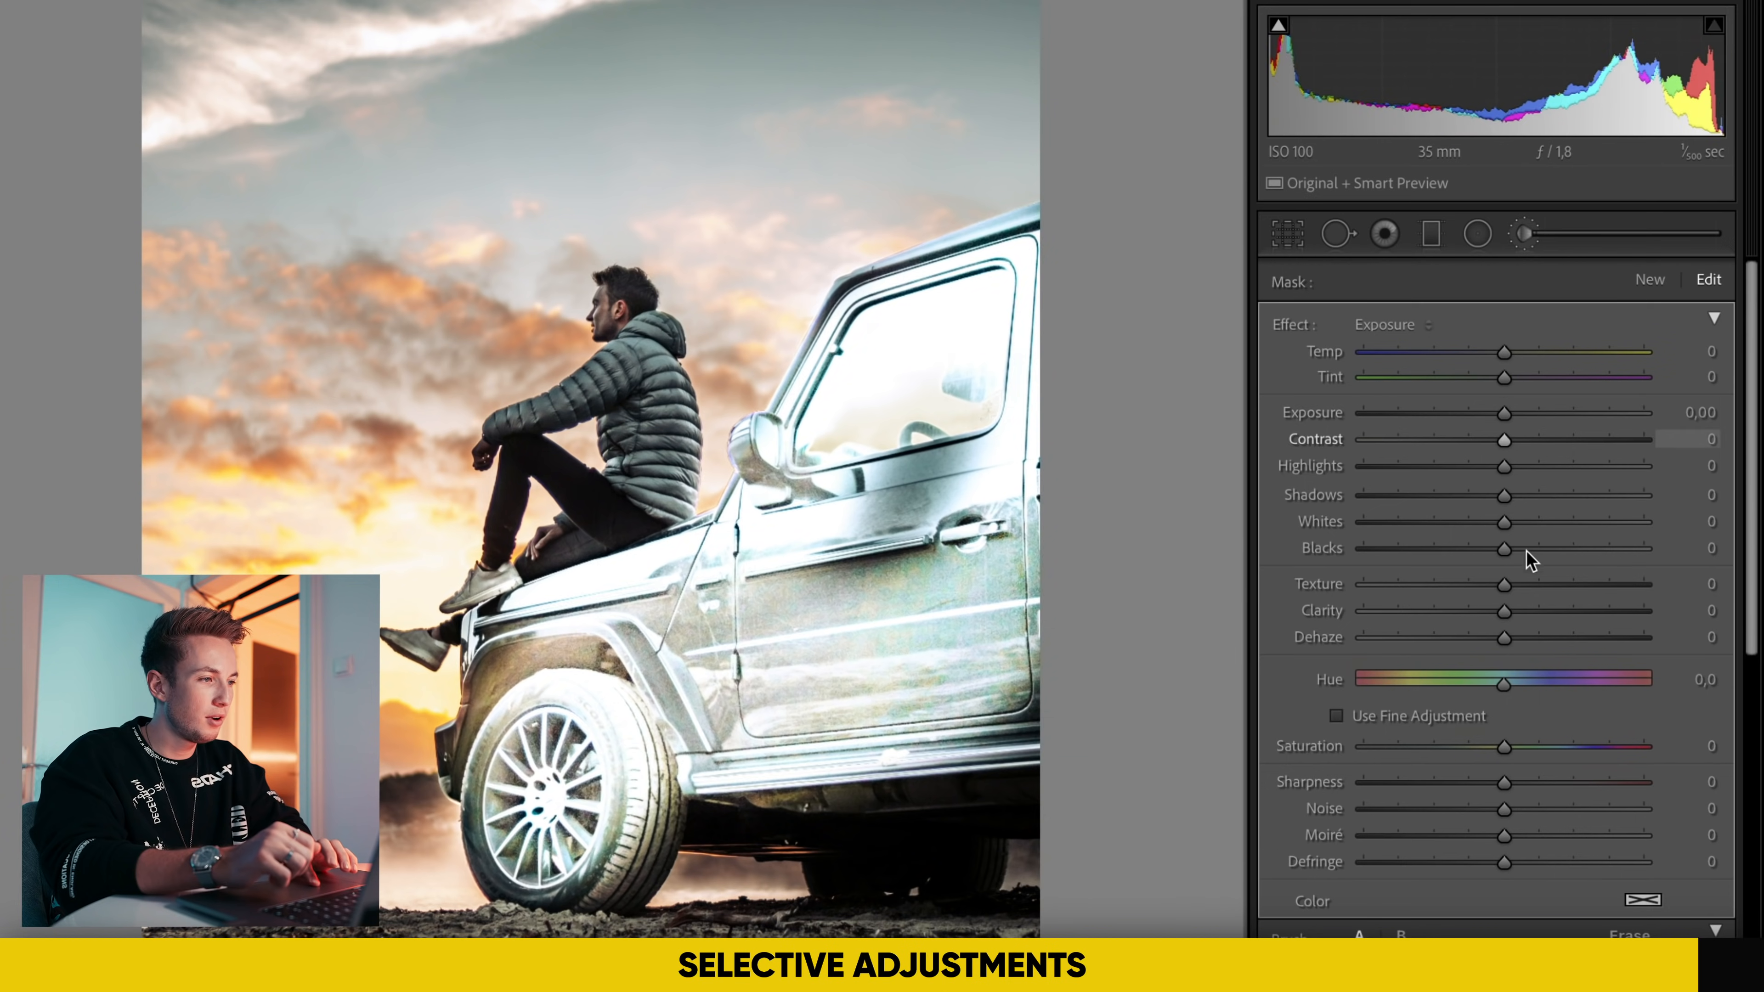
pyautogui.click(1582, 468)
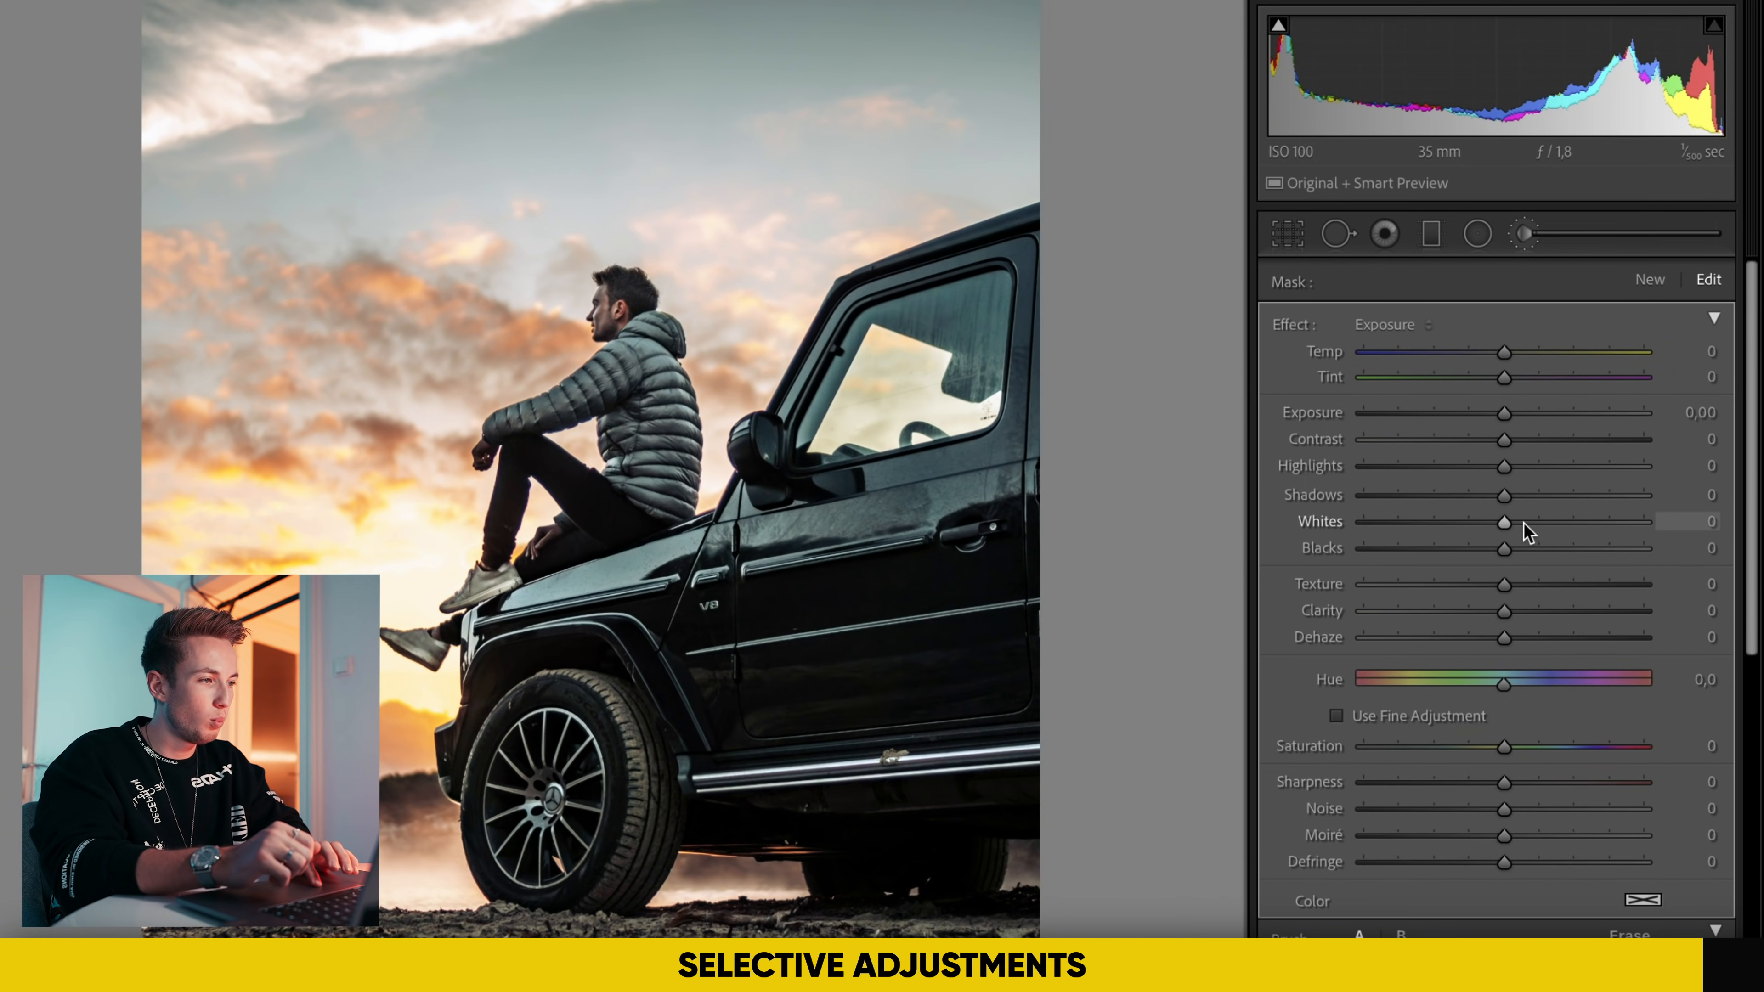
pyautogui.click(1523, 610)
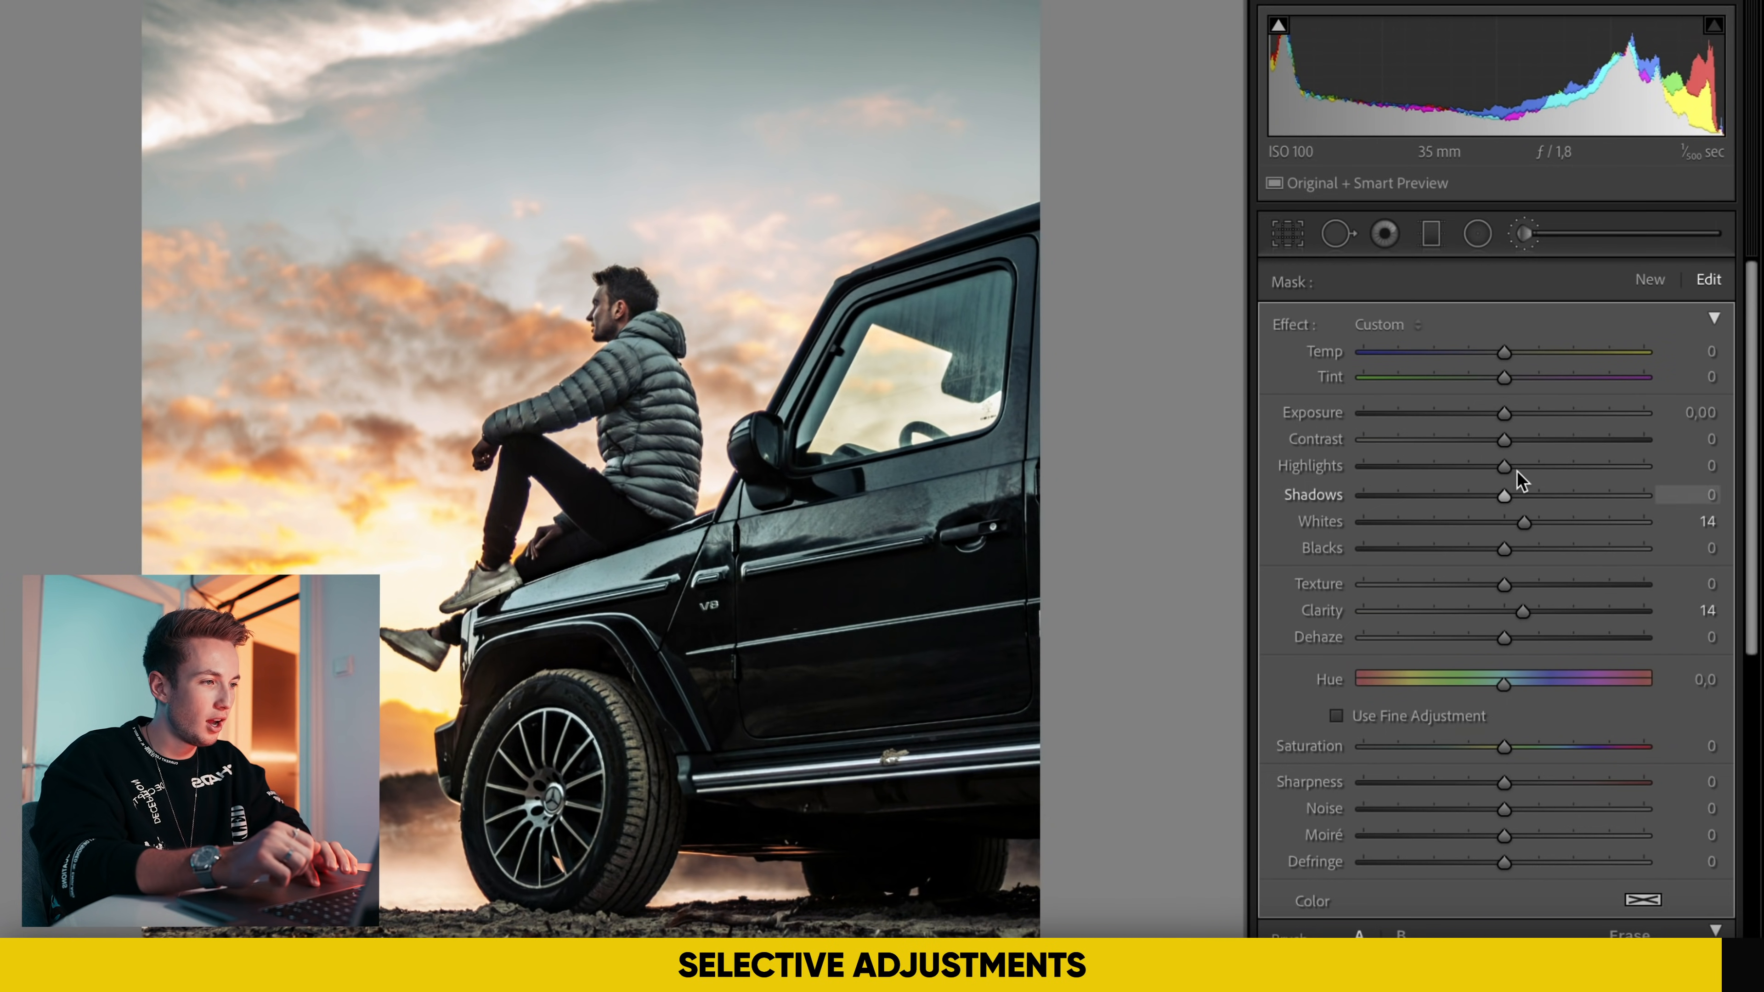
pyautogui.moveTo(1522, 468); pyautogui.dragTo(1527, 467)
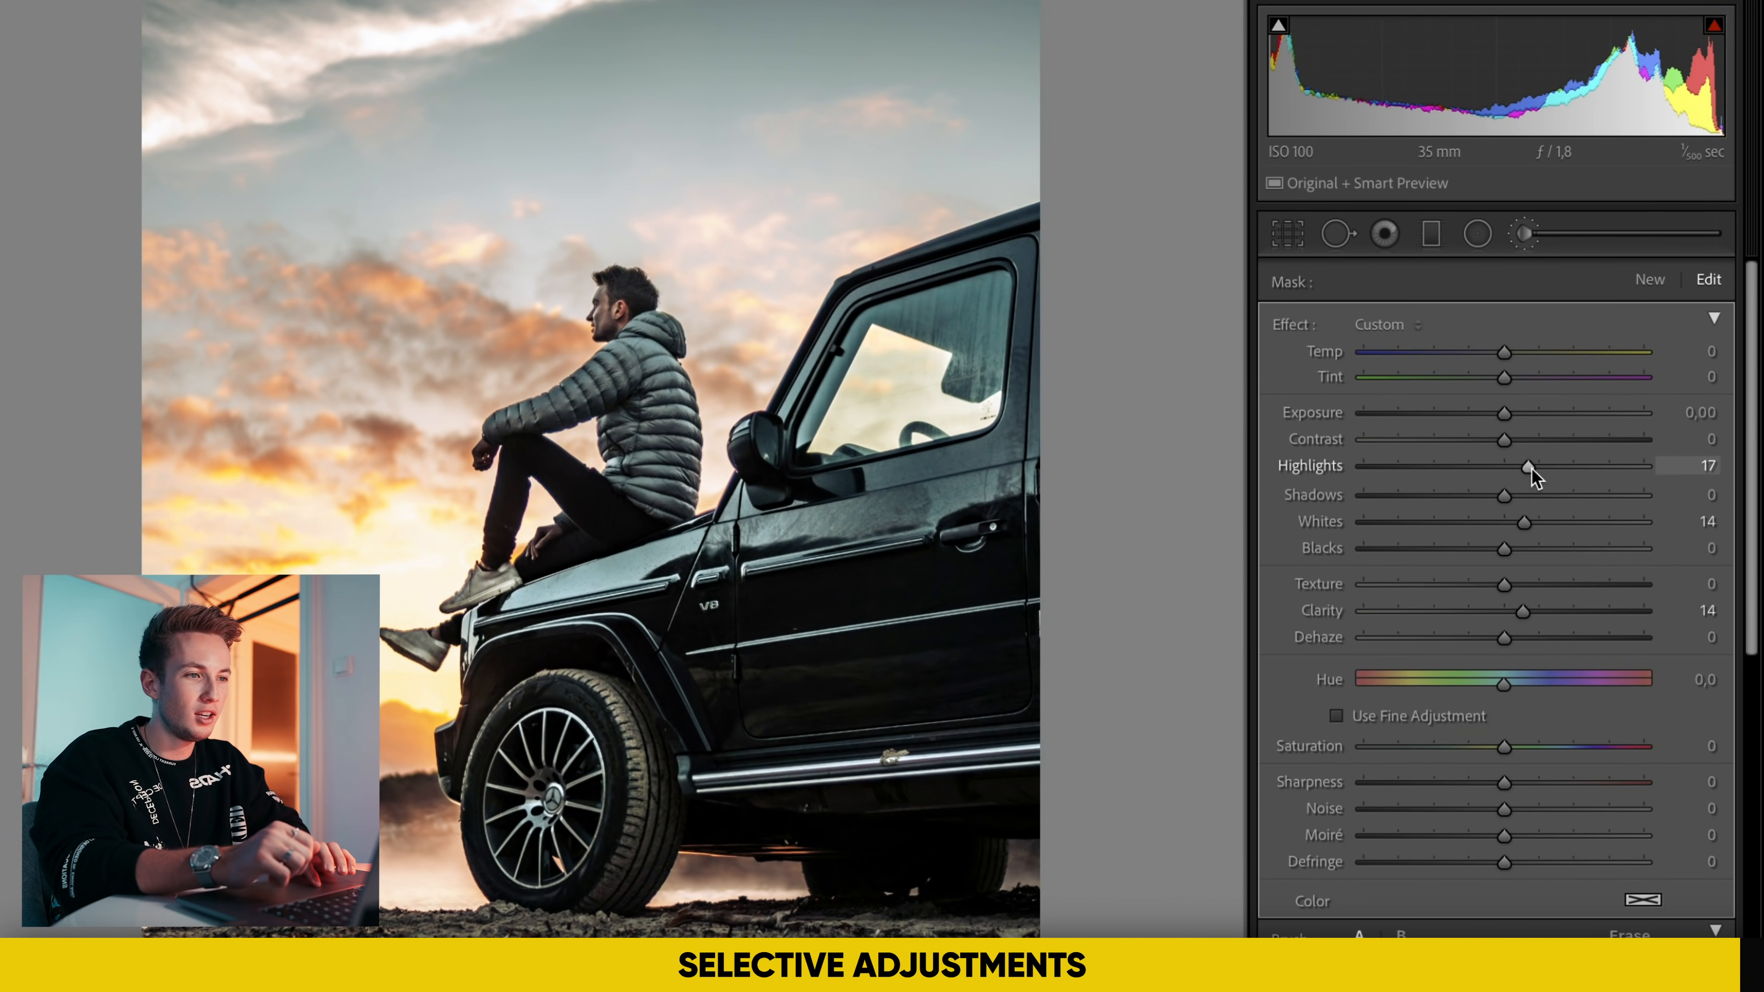